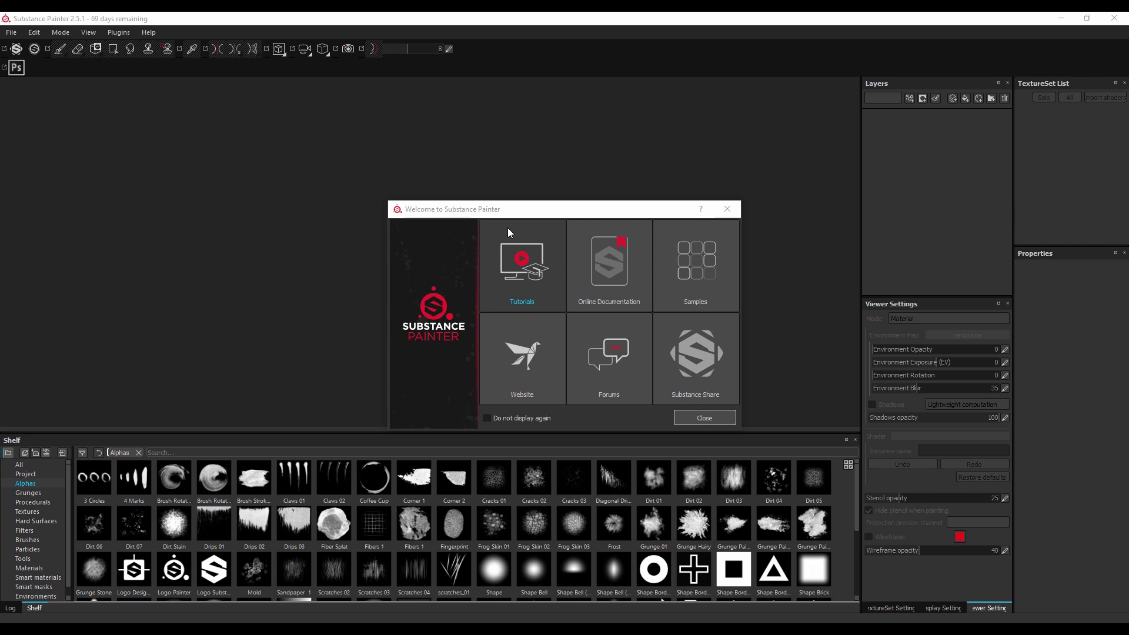
# Step: Reposition the Substance Painter welcome window on screen
pyautogui.moveTo(468, 209); pyautogui.dragTo(481, 196)
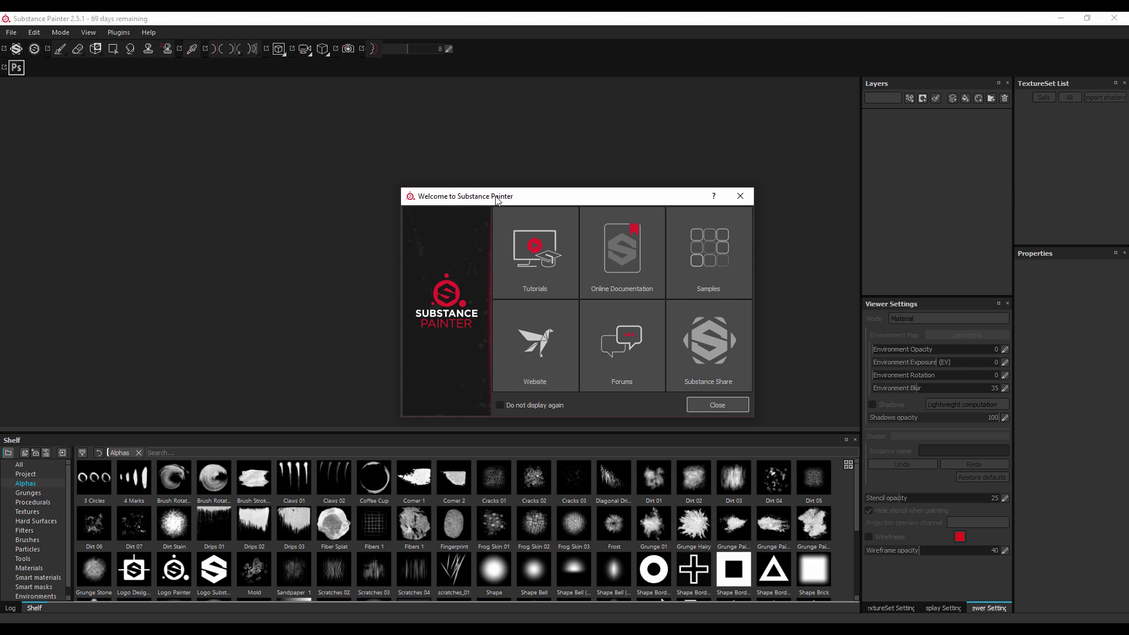
pyautogui.moveTo(498, 199); pyautogui.dragTo(493, 193)
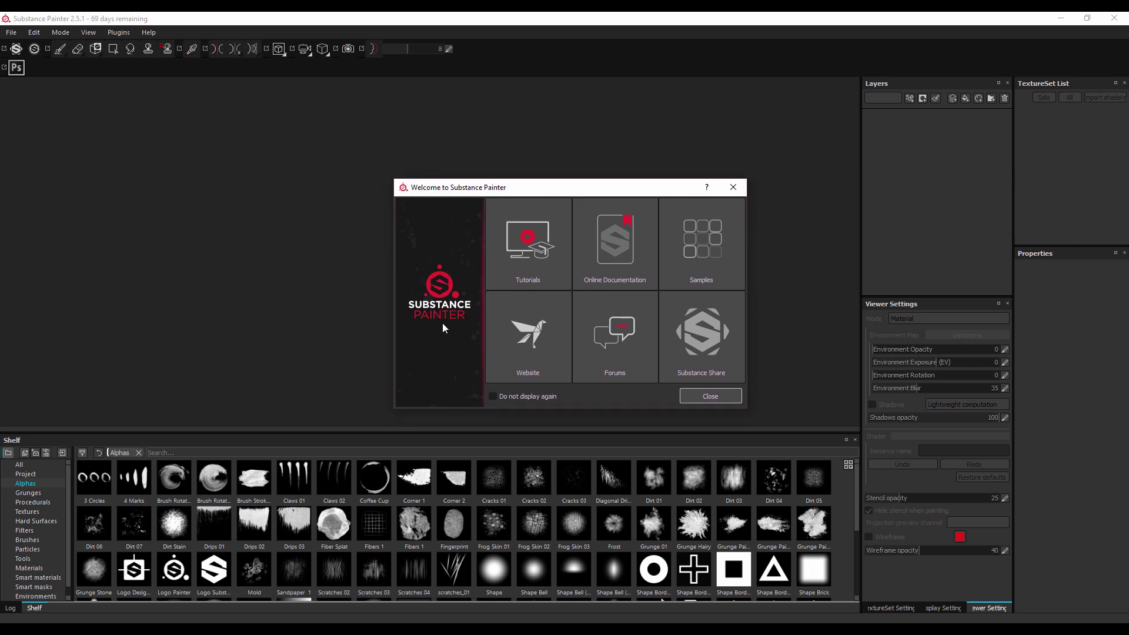
pyautogui.moveTo(495, 187); pyautogui.dragTo(489, 200)
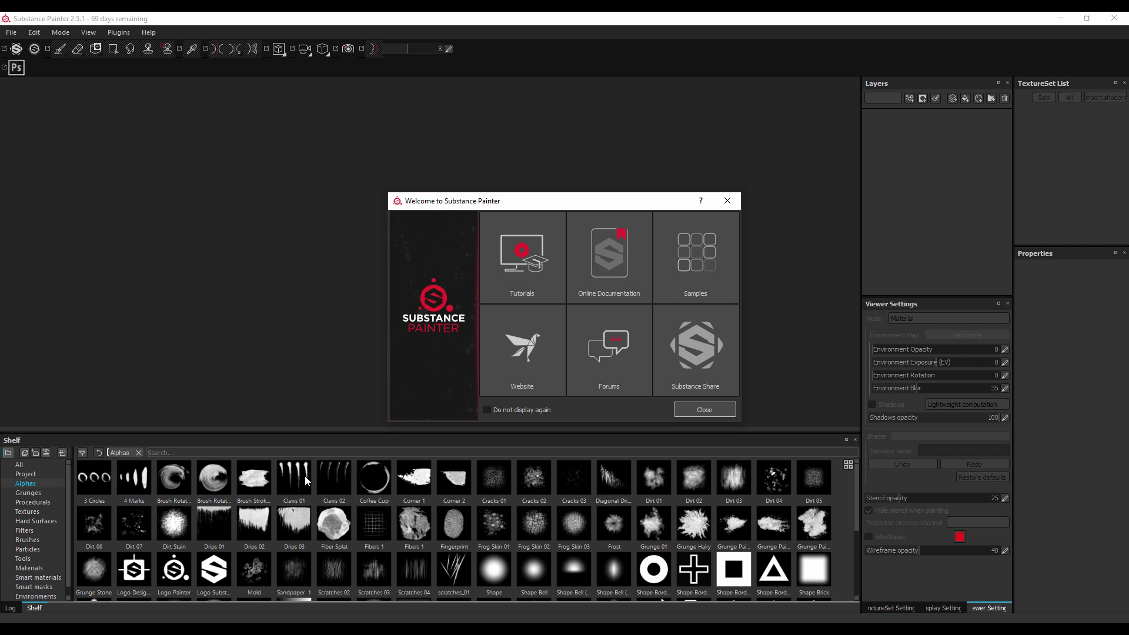
# Step: Browse the tutorial's Modelos and Texturas folders in Explorer, then minimize the window
pyautogui.hotkey('alt', 'Tab')
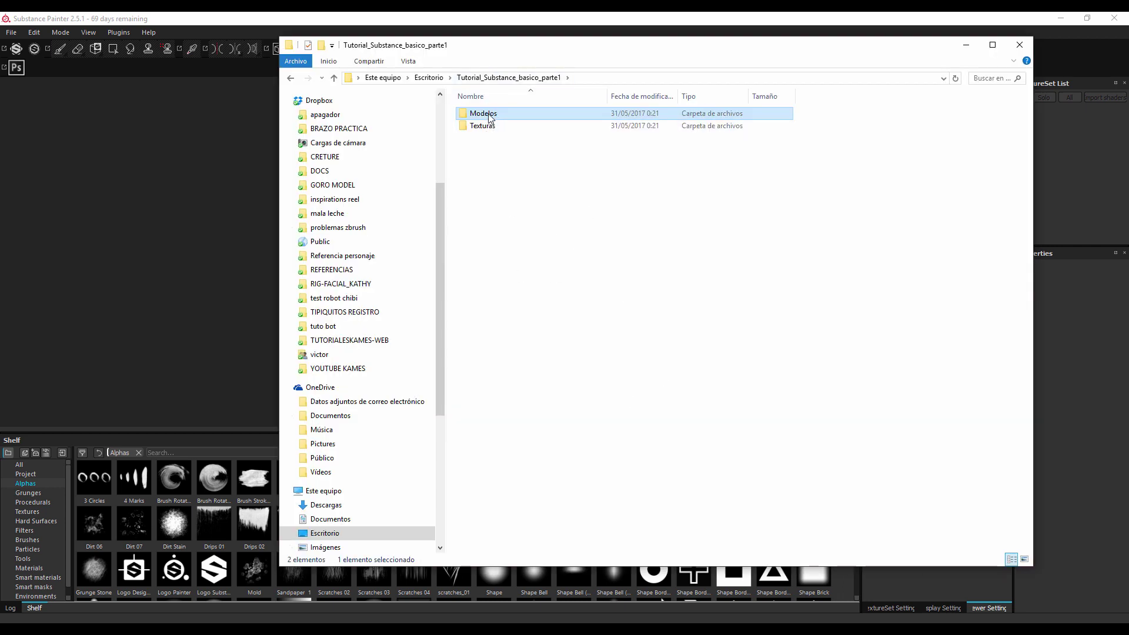
pyautogui.doubleClick(489, 115)
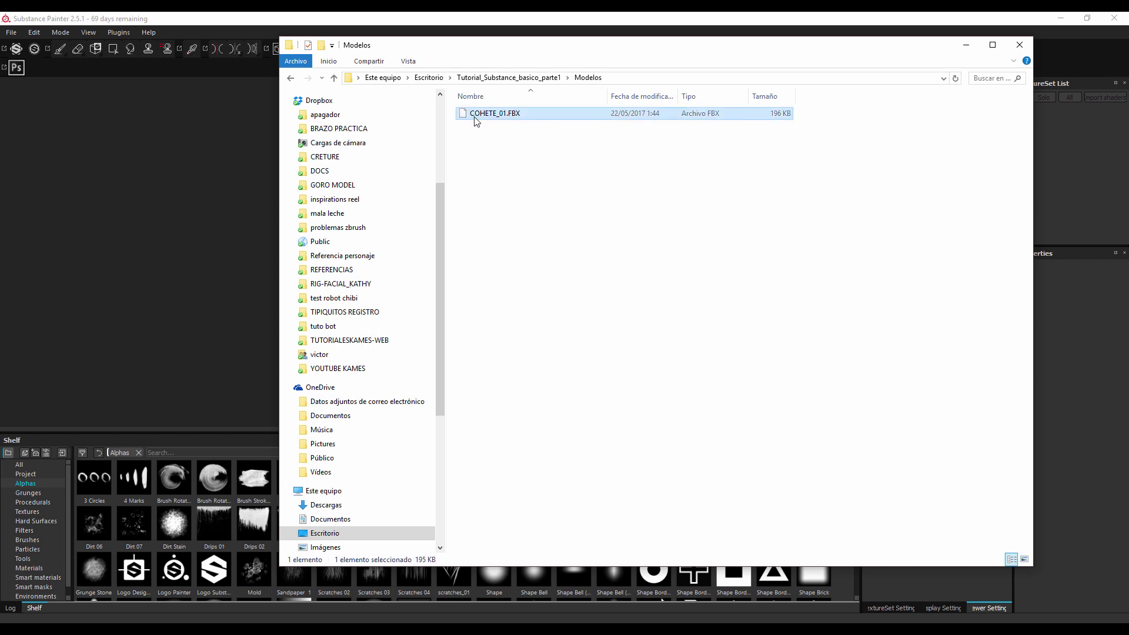
pyautogui.click(547, 78)
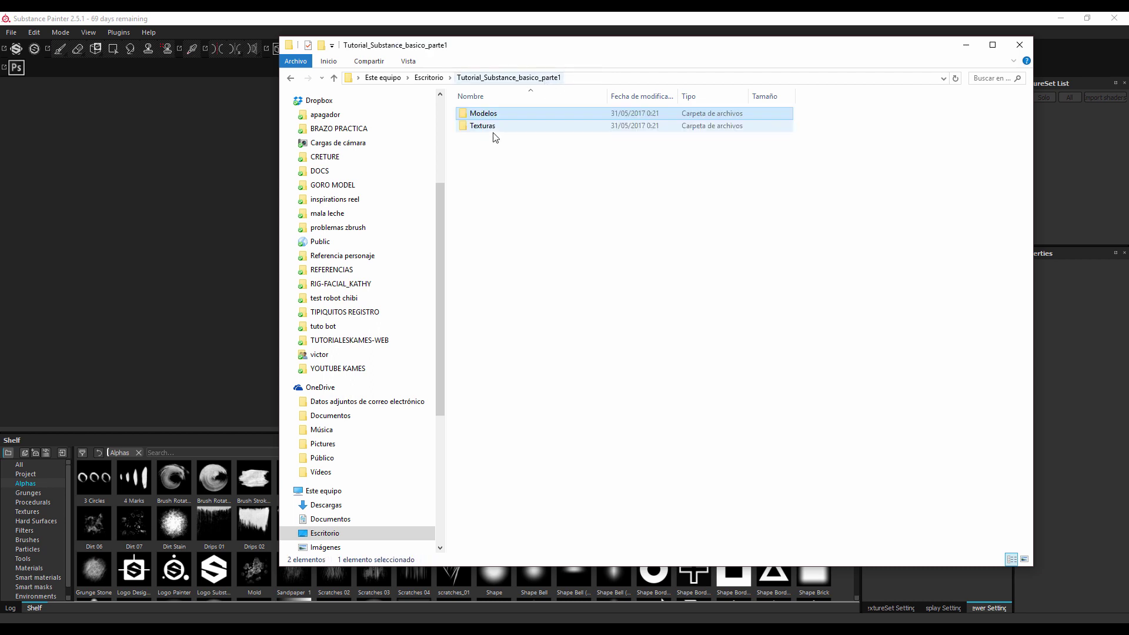
pyautogui.doubleClick(481, 127)
pyautogui.click(514, 78)
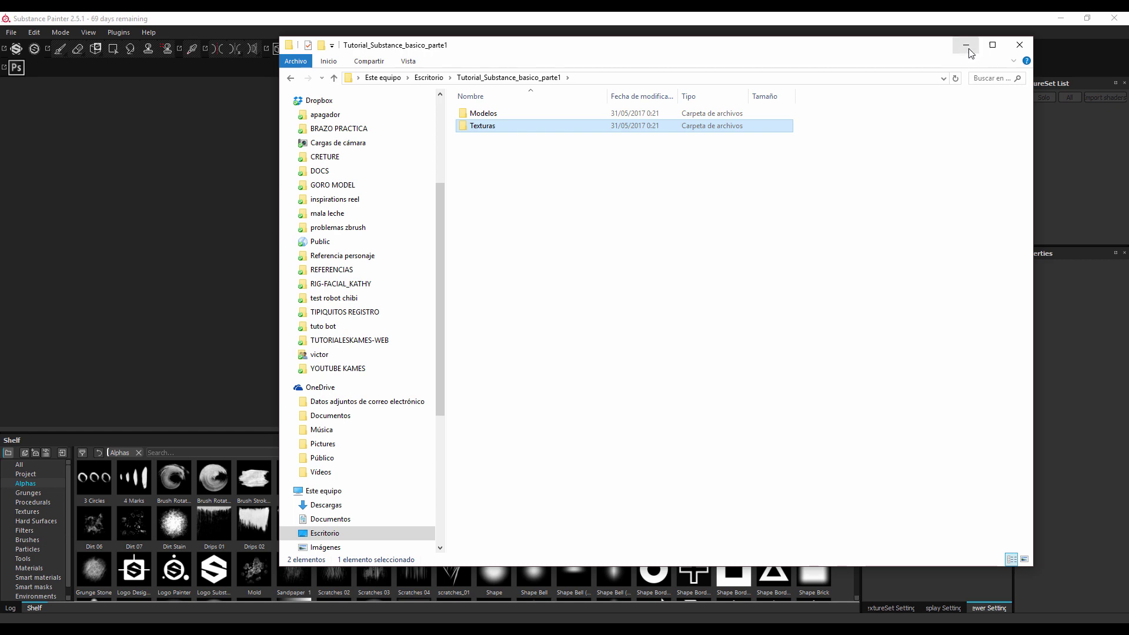
pyautogui.click(965, 46)
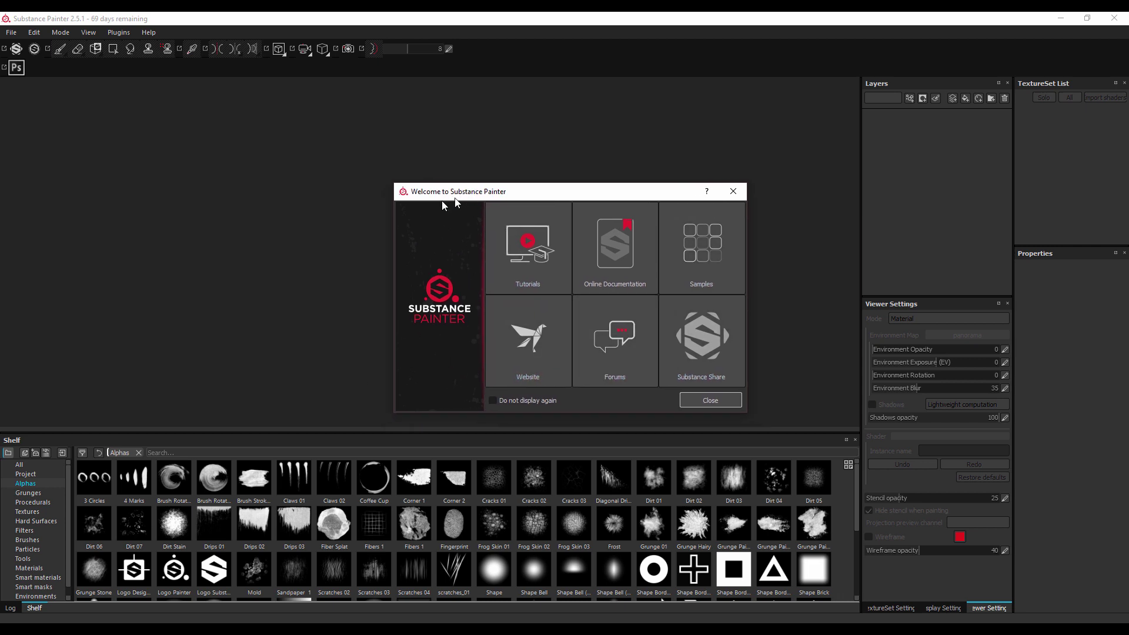
# Step: Nudge the welcome window, then close it to reveal the empty workspace
pyautogui.moveTo(451, 200); pyautogui.dragTo(453, 191)
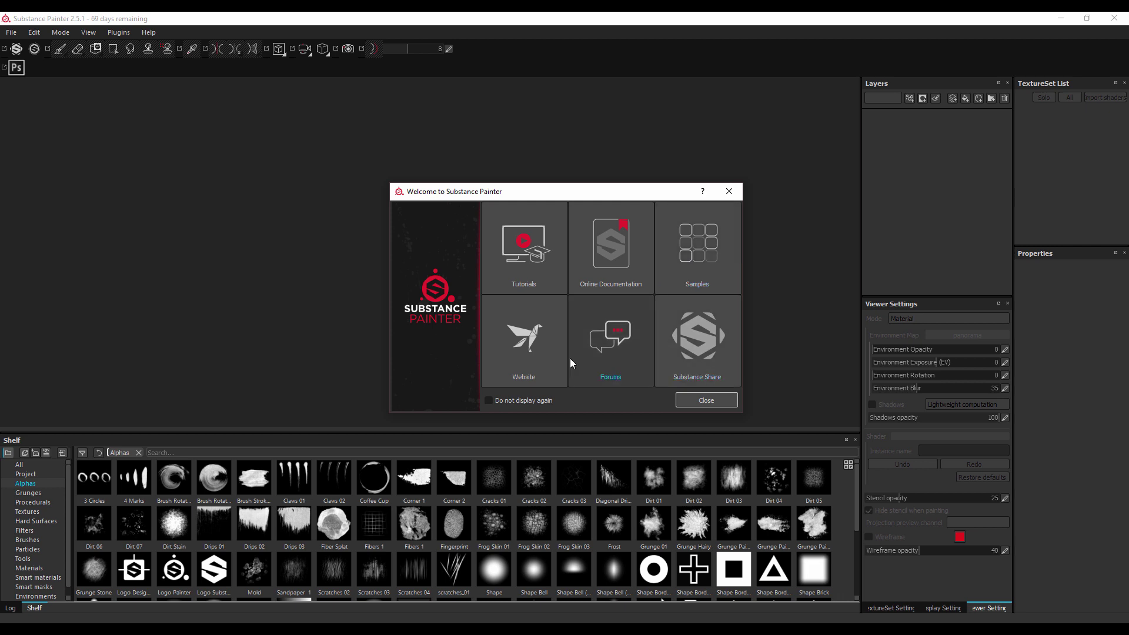
pyautogui.click(729, 192)
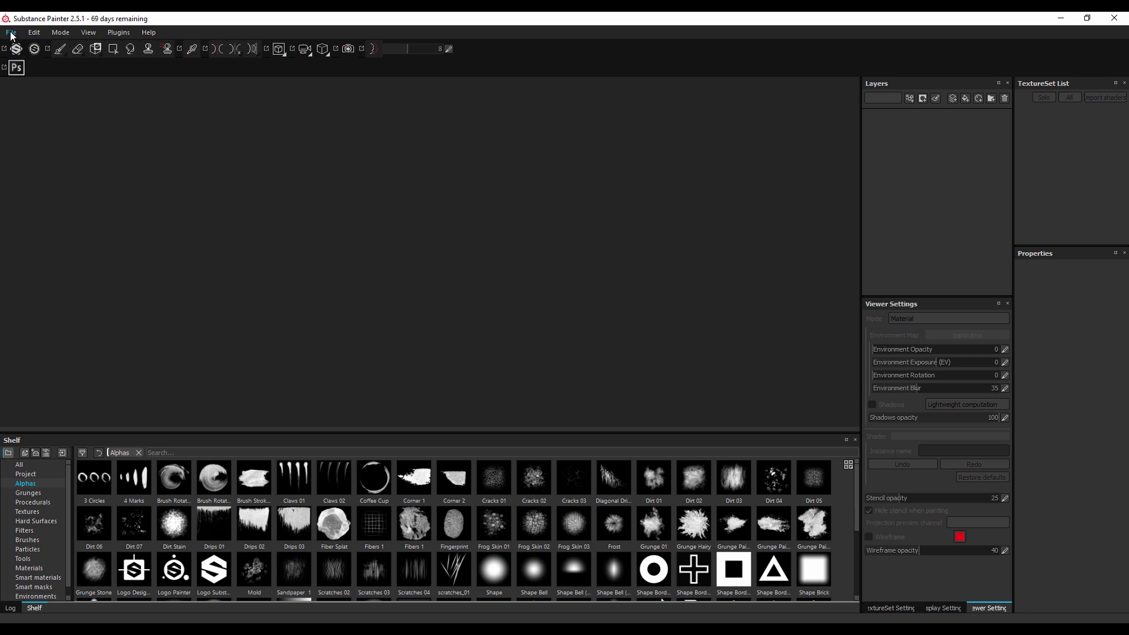
# Step: Start a new project from File > New, leaving the template unchanged
pyautogui.click(12, 33)
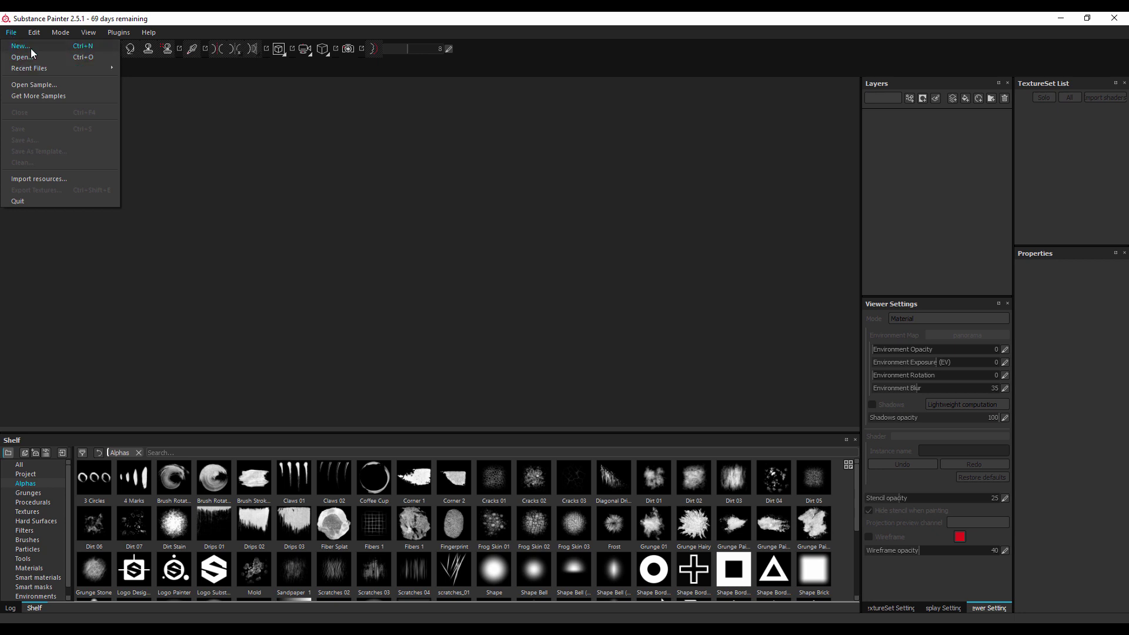
pyautogui.click(31, 46)
pyautogui.moveTo(536, 176); pyautogui.dragTo(565, 134)
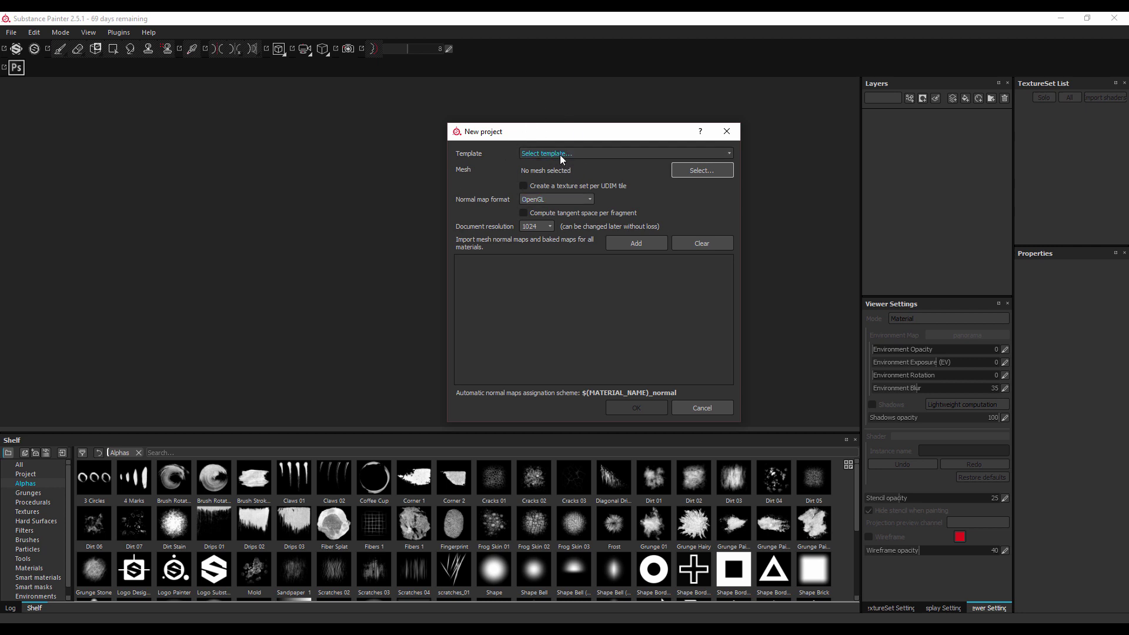
pyautogui.click(564, 155)
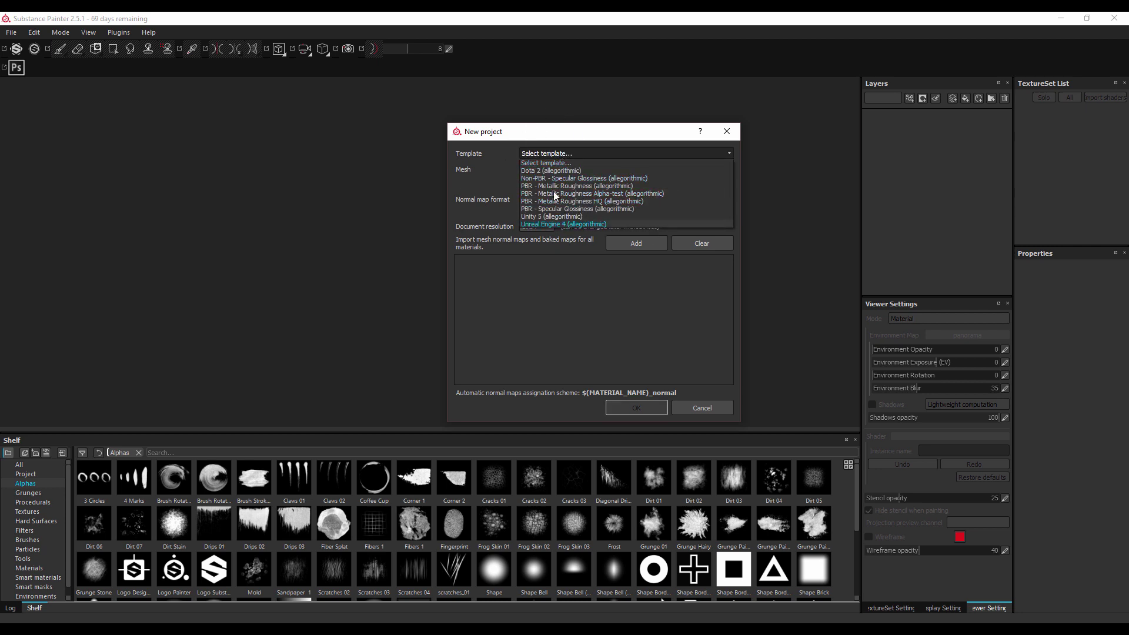
pyautogui.click(560, 161)
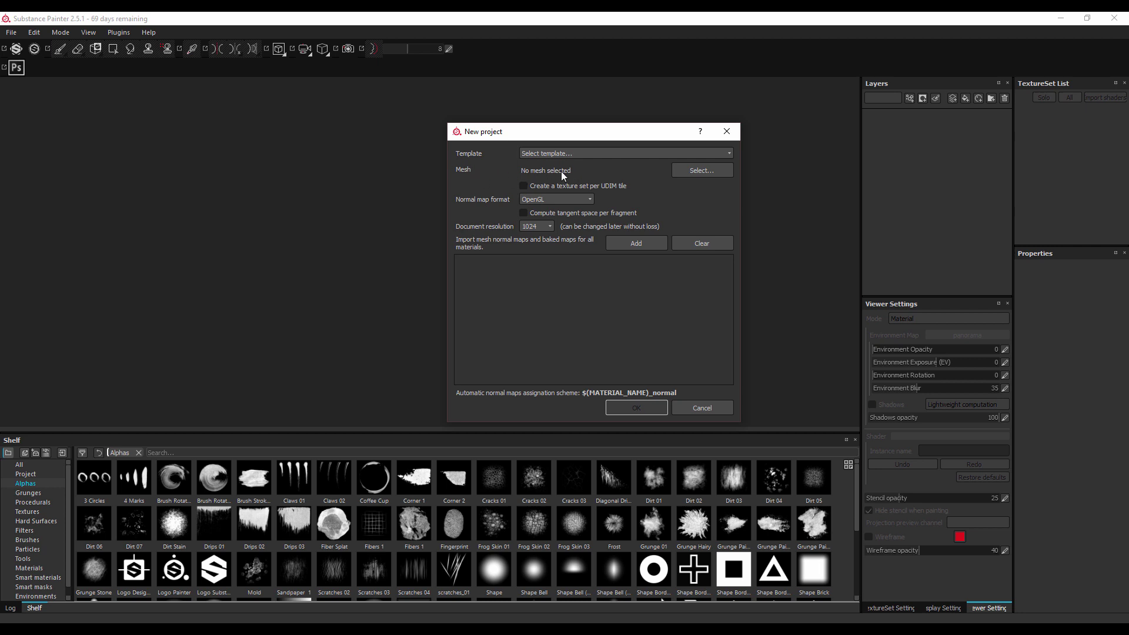
# Step: Pick COHETE_01.FBX from Desktop > Modelos as the project mesh
pyautogui.click(685, 171)
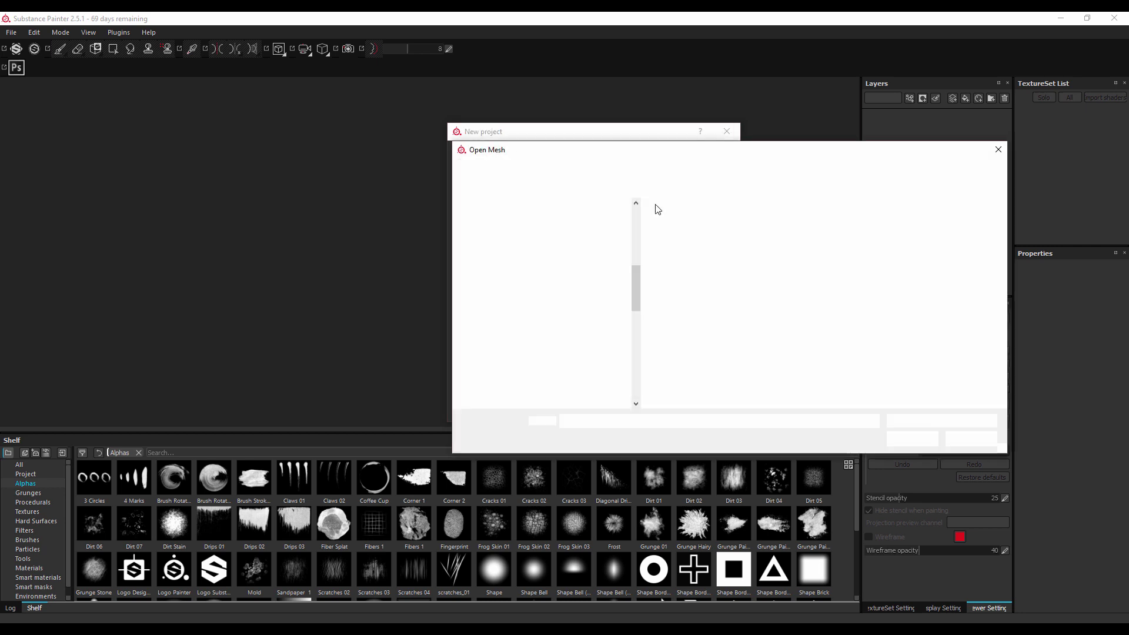
pyautogui.click(595, 336)
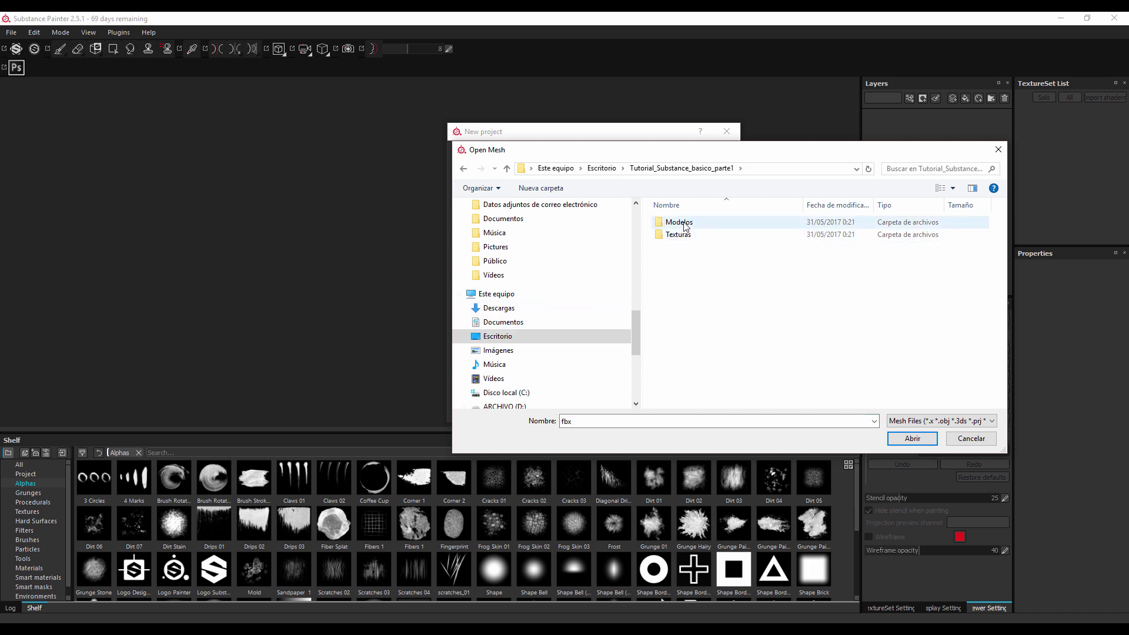
pyautogui.doubleClick(680, 222)
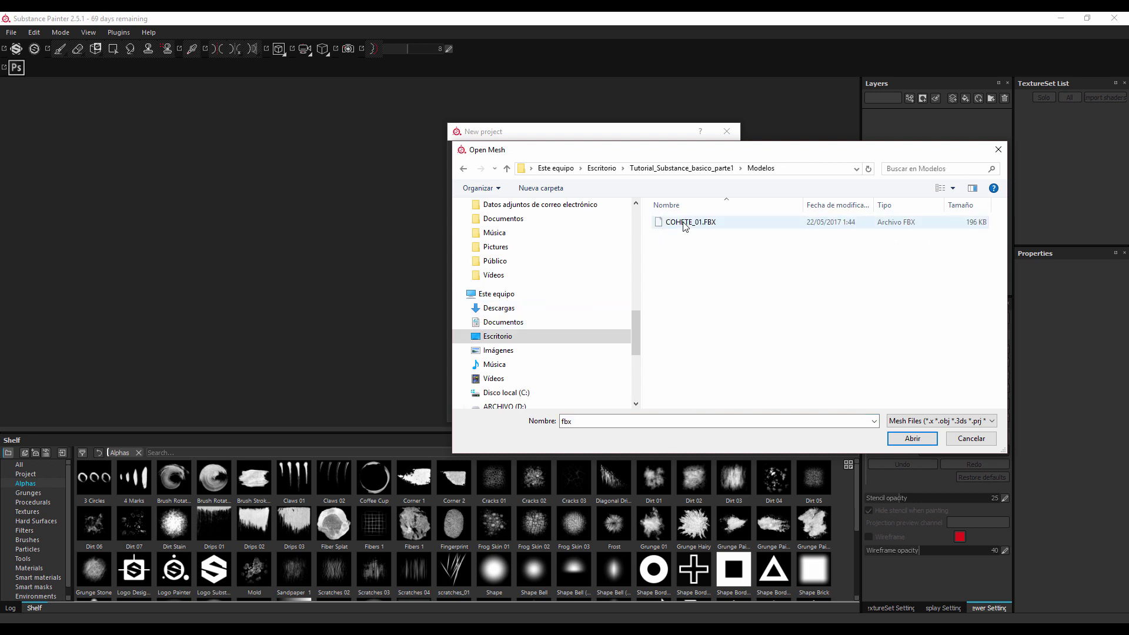
pyautogui.click(686, 224)
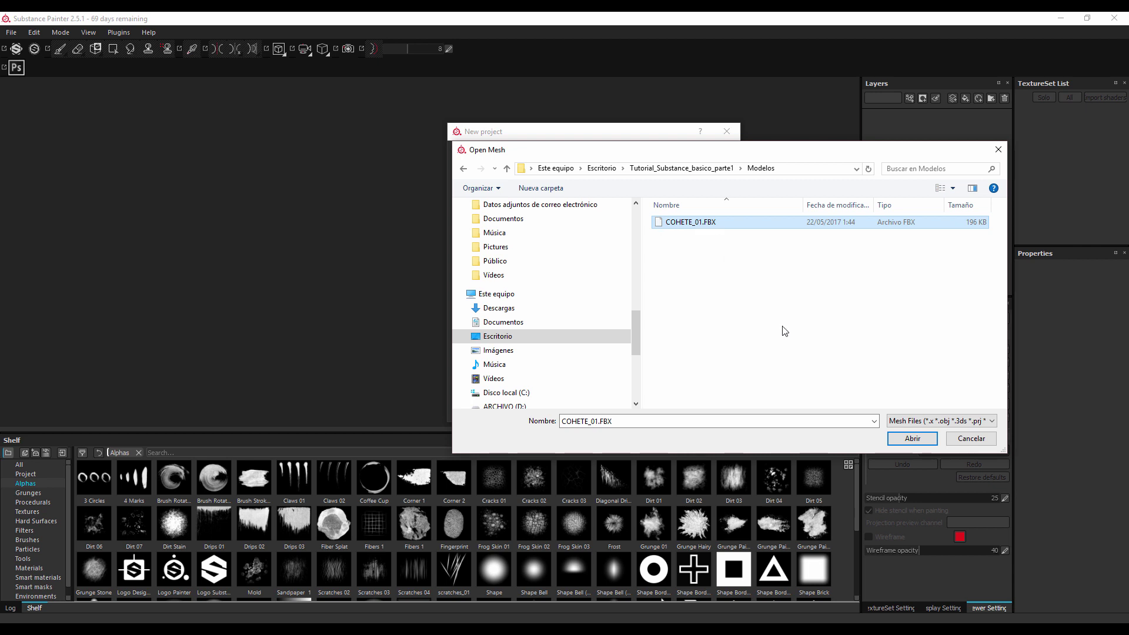
pyautogui.click(910, 438)
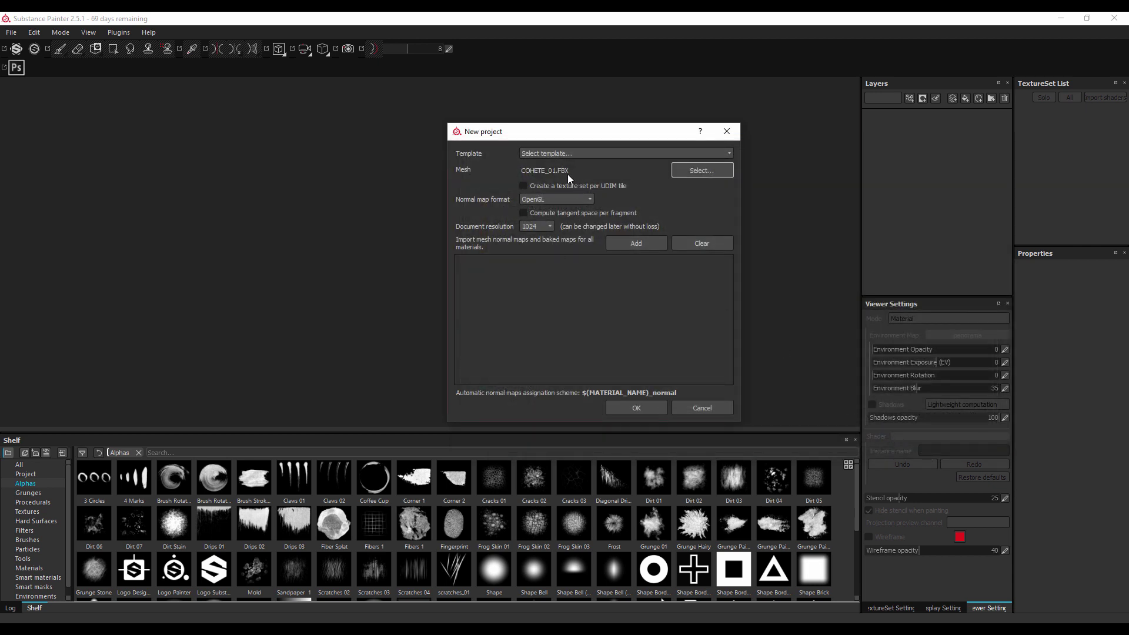
pyautogui.click(538, 188)
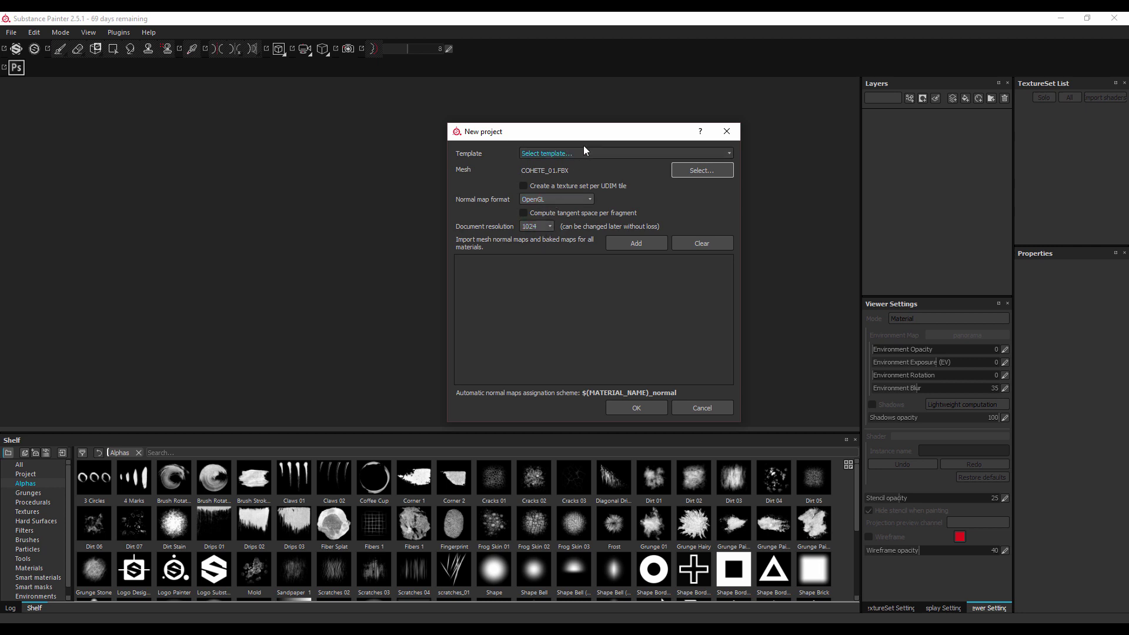
pyautogui.moveTo(605, 131); pyautogui.dragTo(615, 121)
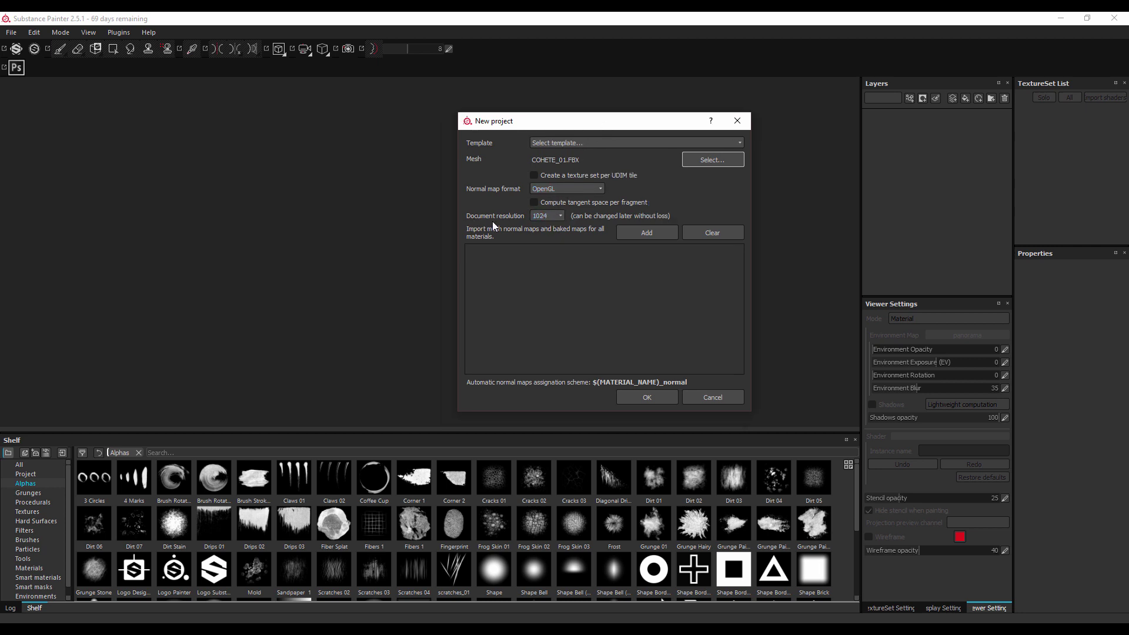
pyautogui.click(549, 214)
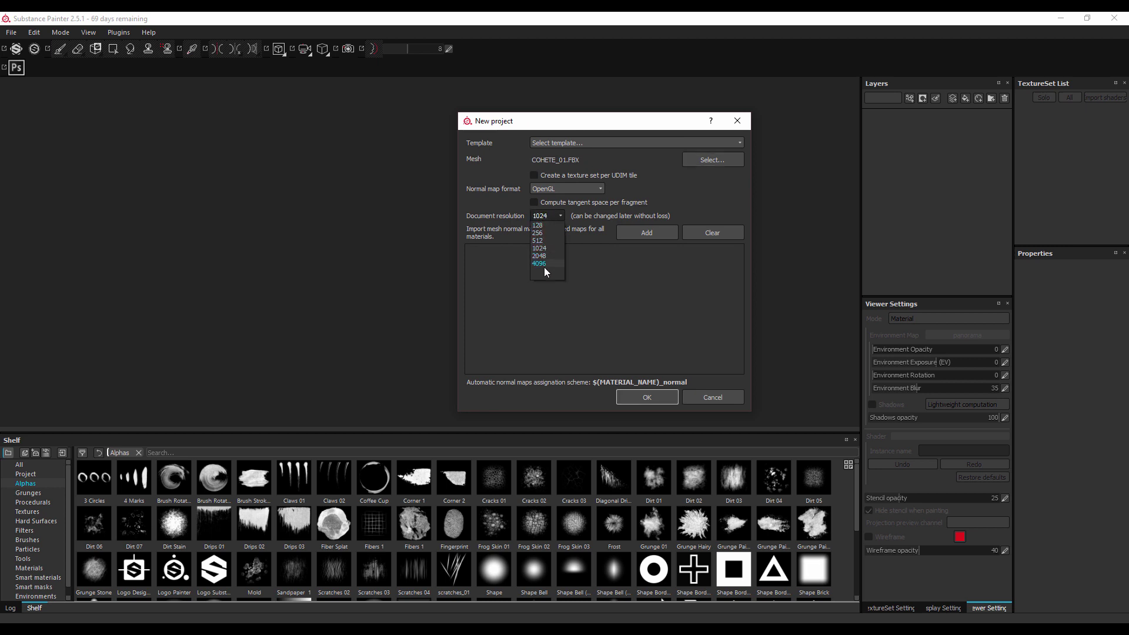
pyautogui.click(545, 248)
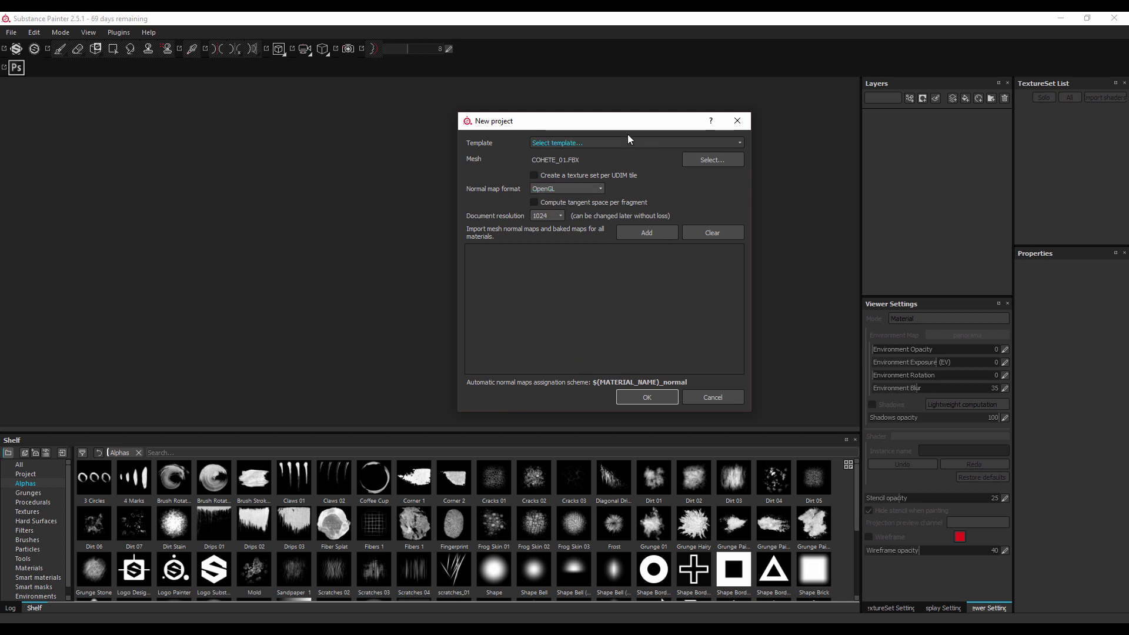
pyautogui.moveTo(645, 116); pyautogui.dragTo(662, 113)
# Step: Create the project and orbit the view to frame the grey rocket and ground
pyautogui.click(658, 393)
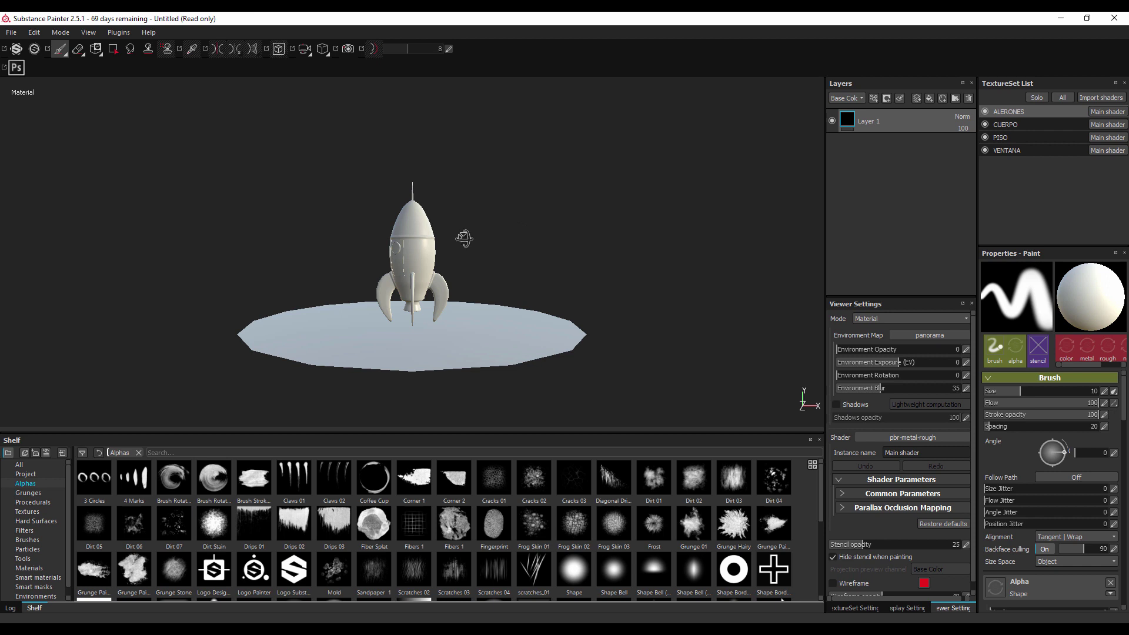
pyautogui.moveTo(464, 238); pyautogui.dragTo(524, 252)
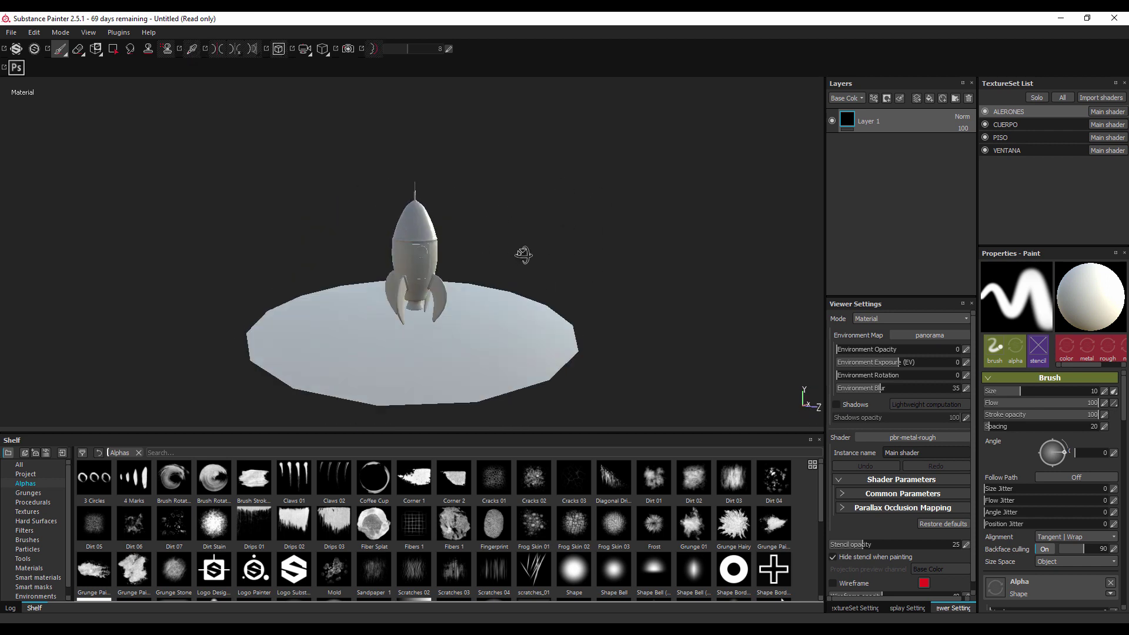
pyautogui.moveTo(524, 252); pyautogui.dragTo(453, 267)
pyautogui.moveTo(453, 267); pyautogui.dragTo(496, 335)
pyautogui.moveTo(496, 335); pyautogui.dragTo(497, 283)
pyautogui.moveTo(497, 282); pyautogui.dragTo(518, 306)
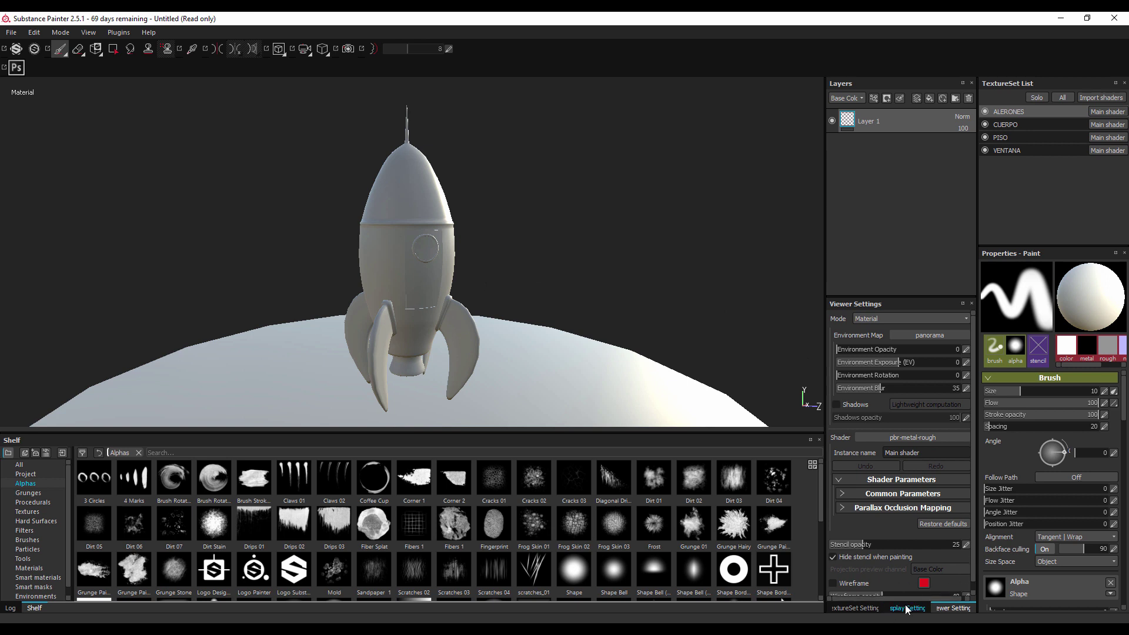
# Step: Check the Texture Set settings, then return to the Viewer settings
pyautogui.click(909, 608)
pyautogui.click(870, 609)
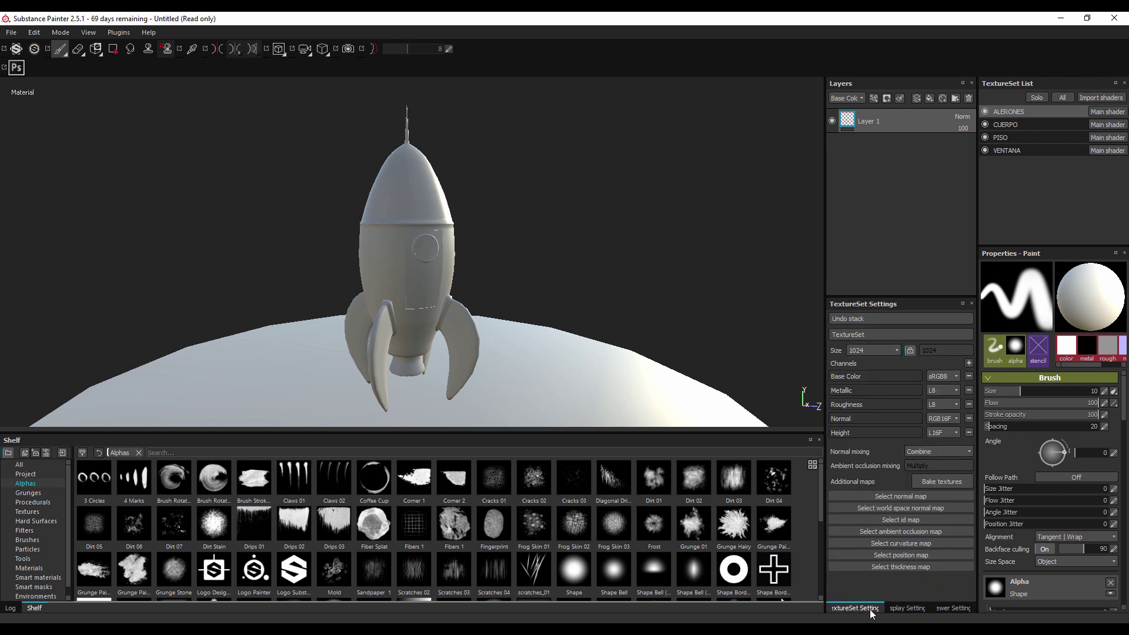
pyautogui.click(897, 609)
pyautogui.click(952, 608)
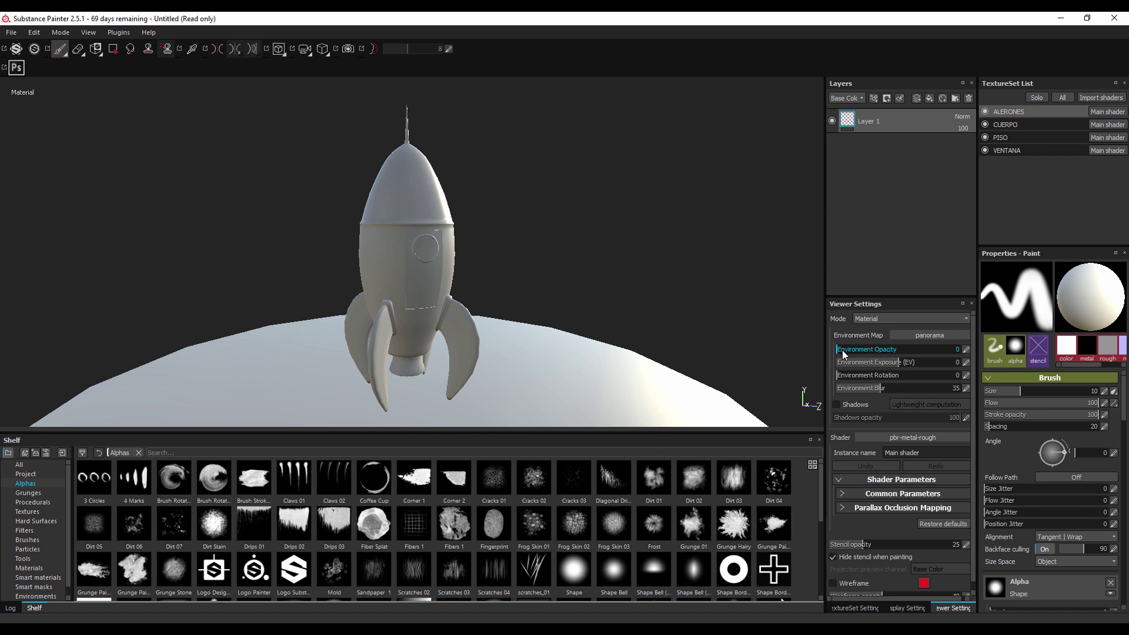
# Step: Raise the environment opacity to show the panorama, then orbit and zoom around the rocket
pyautogui.moveTo(843, 353); pyautogui.dragTo(939, 352)
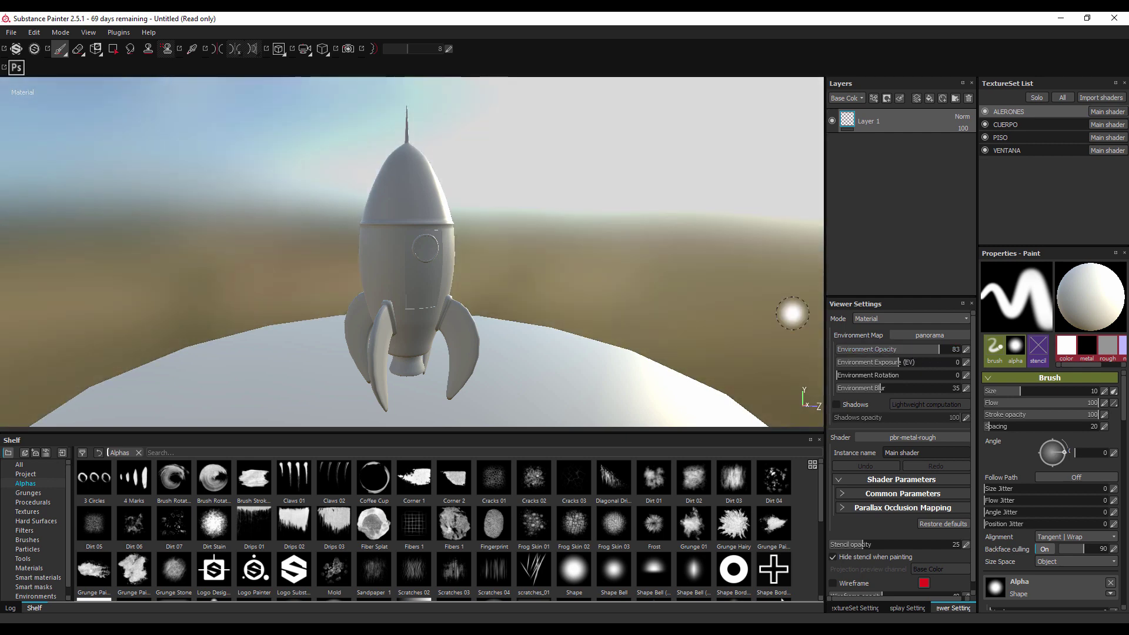
pyautogui.moveTo(588, 299); pyautogui.dragTo(700, 335)
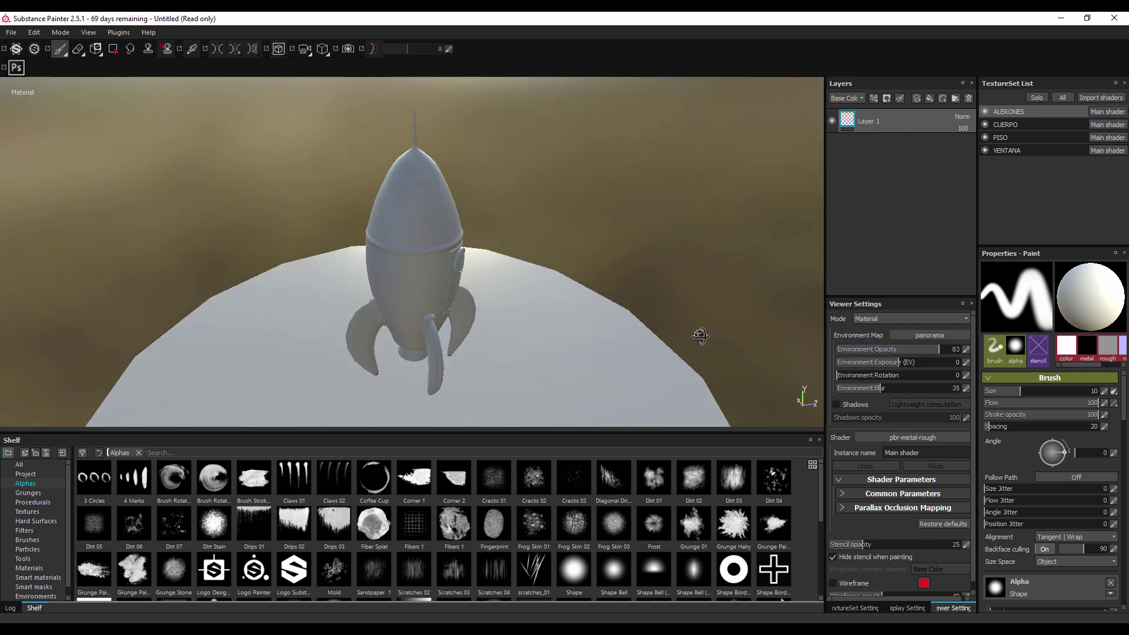
pyautogui.moveTo(699, 335); pyautogui.dragTo(512, 281)
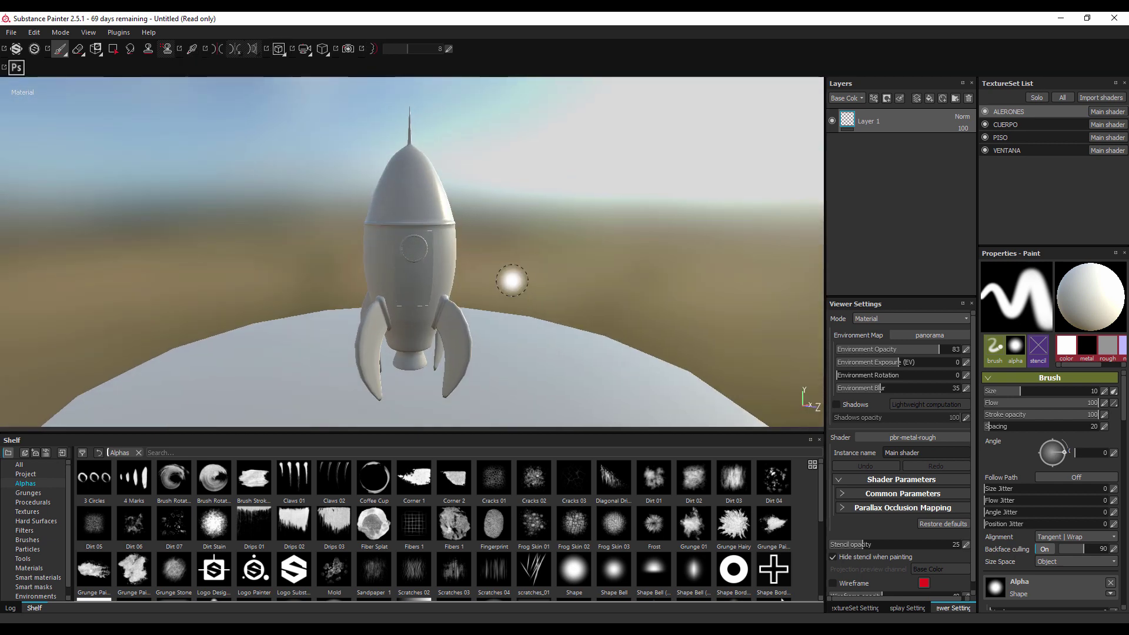
pyautogui.moveTo(524, 225); pyautogui.dragTo(664, 307)
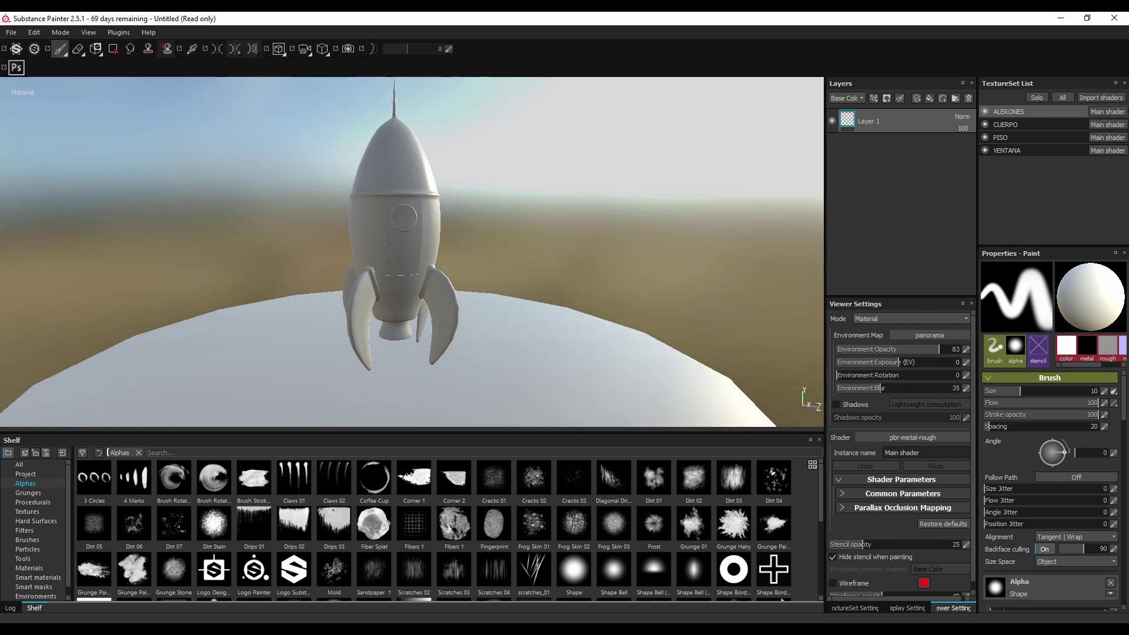
pyautogui.moveTo(511, 250); pyautogui.dragTo(532, 177)
pyautogui.scroll(3)
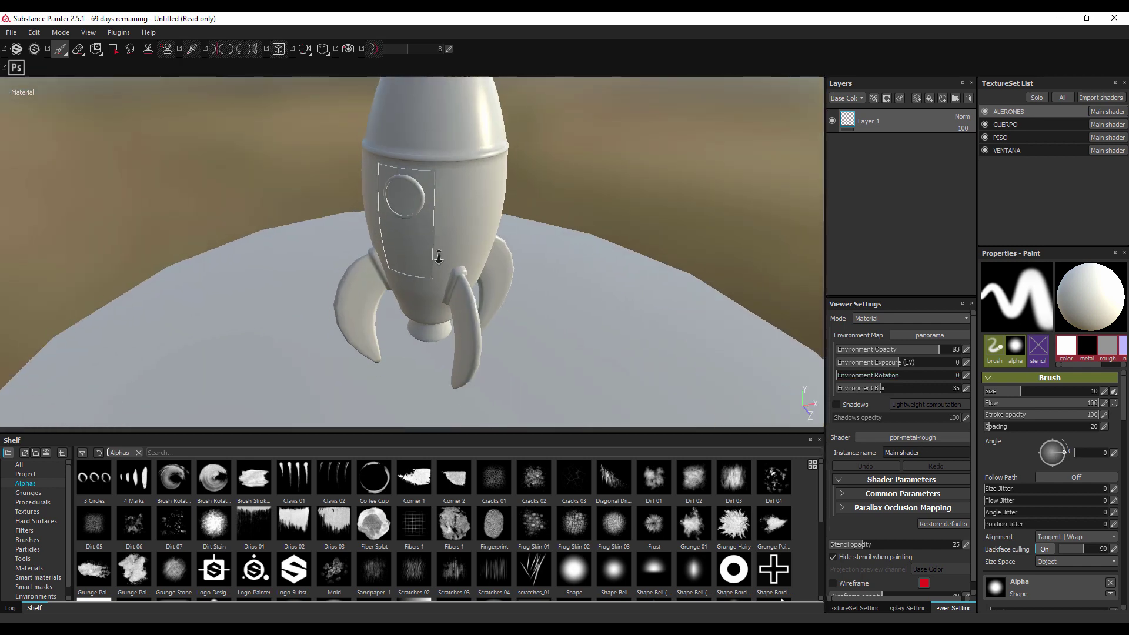
pyautogui.scroll(-3)
pyautogui.scroll(3)
pyautogui.scroll(3)
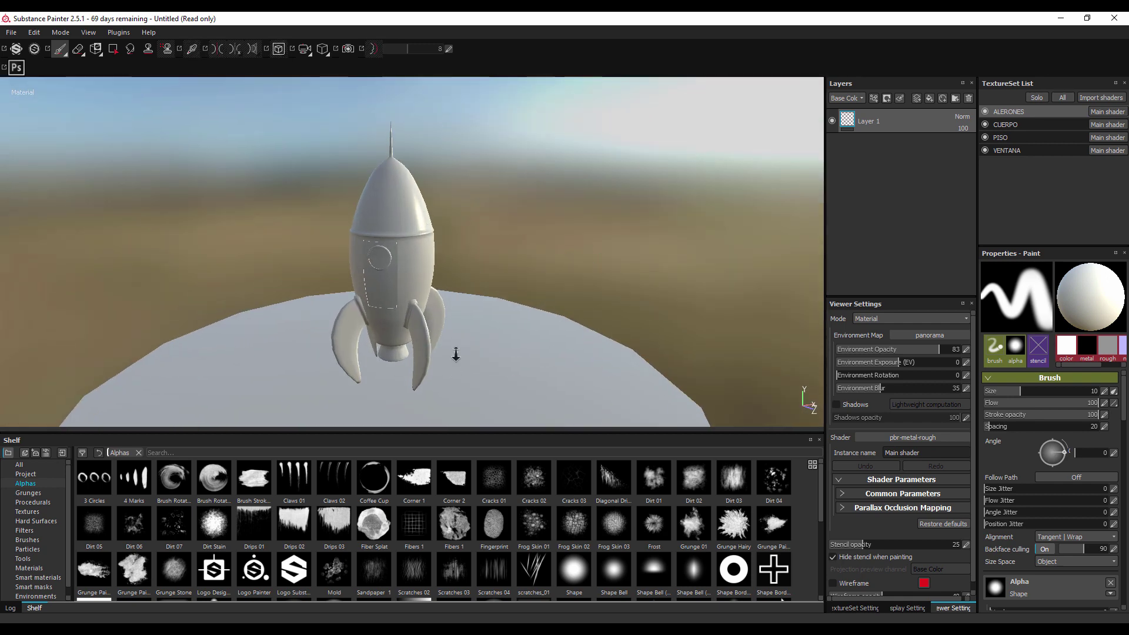
pyautogui.scroll(3)
pyautogui.moveTo(614, 236); pyautogui.dragTo(635, 335)
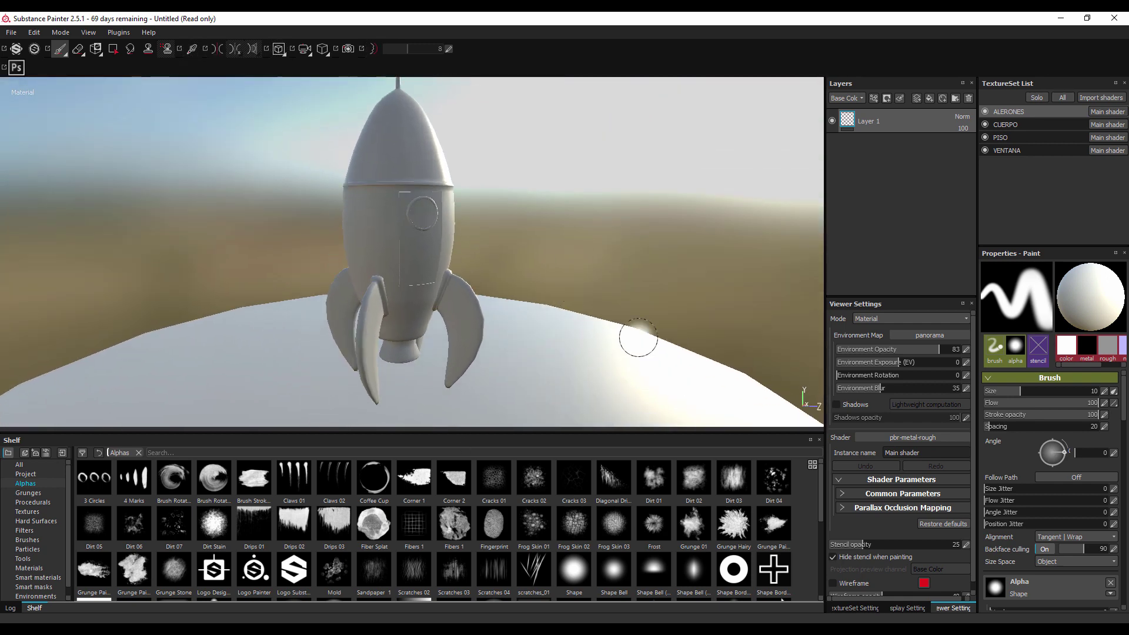
# Step: Rotate the environment lighting to 207 and fade the backdrop to opacity 10
pyautogui.click(872, 349)
pyautogui.moveTo(916, 357); pyautogui.dragTo(947, 360)
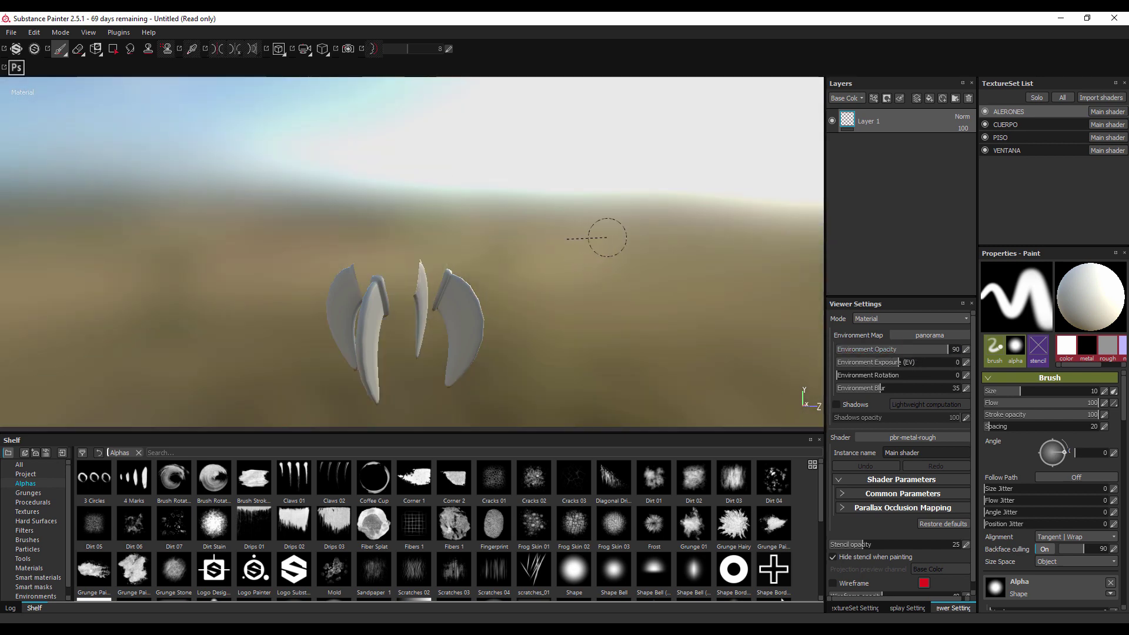
pyautogui.press('c')
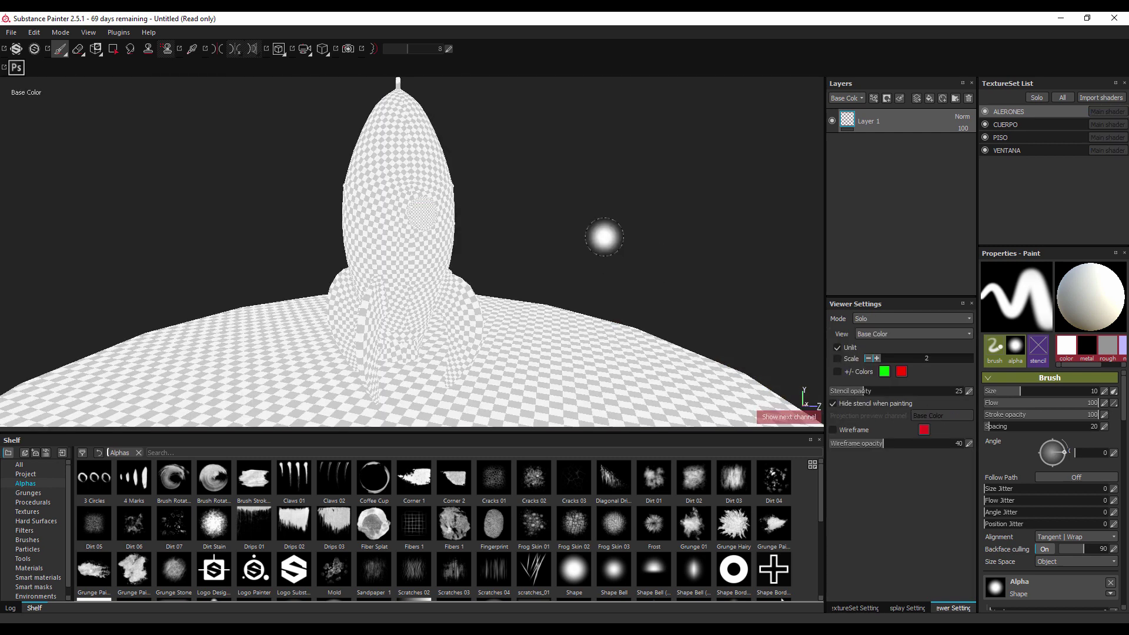
pyautogui.press('m')
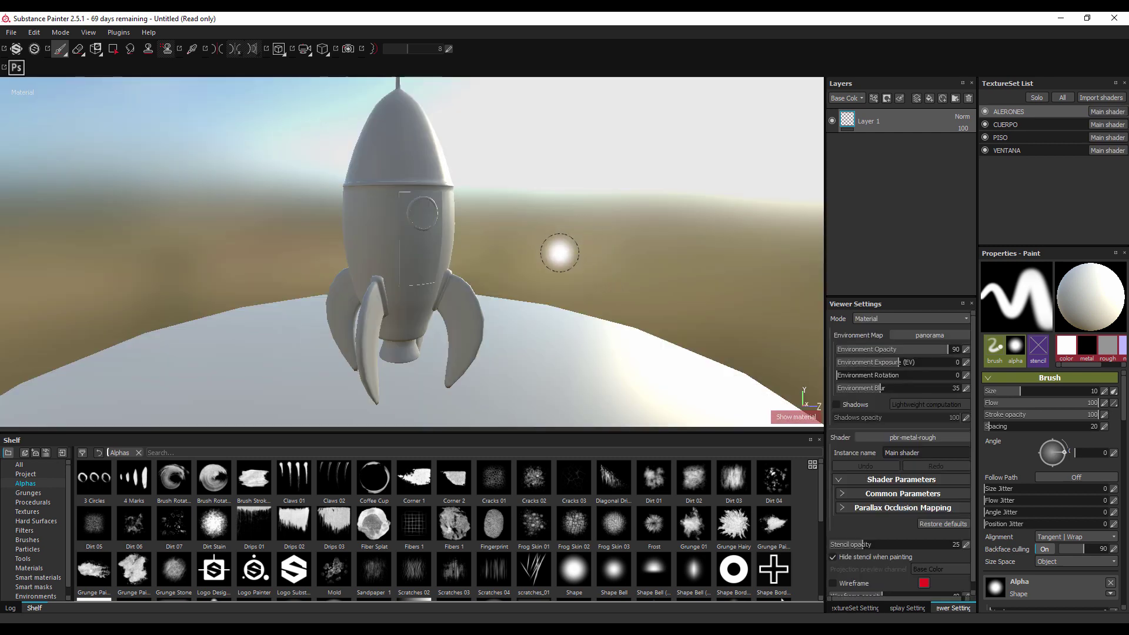
pyautogui.moveTo(582, 254); pyautogui.dragTo(521, 222)
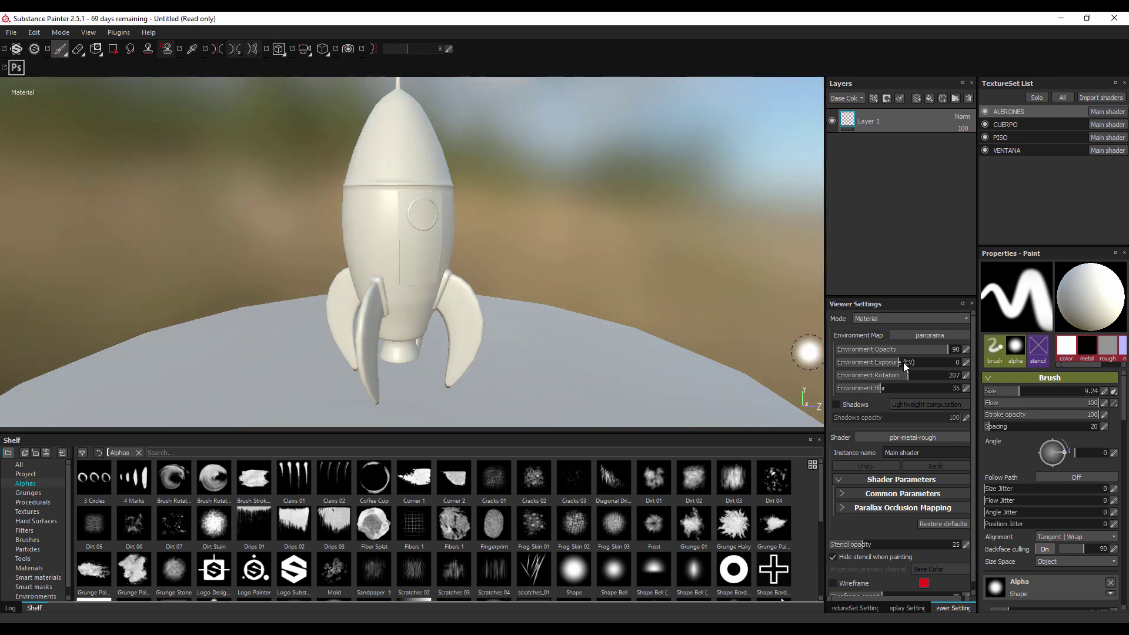
pyautogui.moveTo(935, 350); pyautogui.dragTo(849, 355)
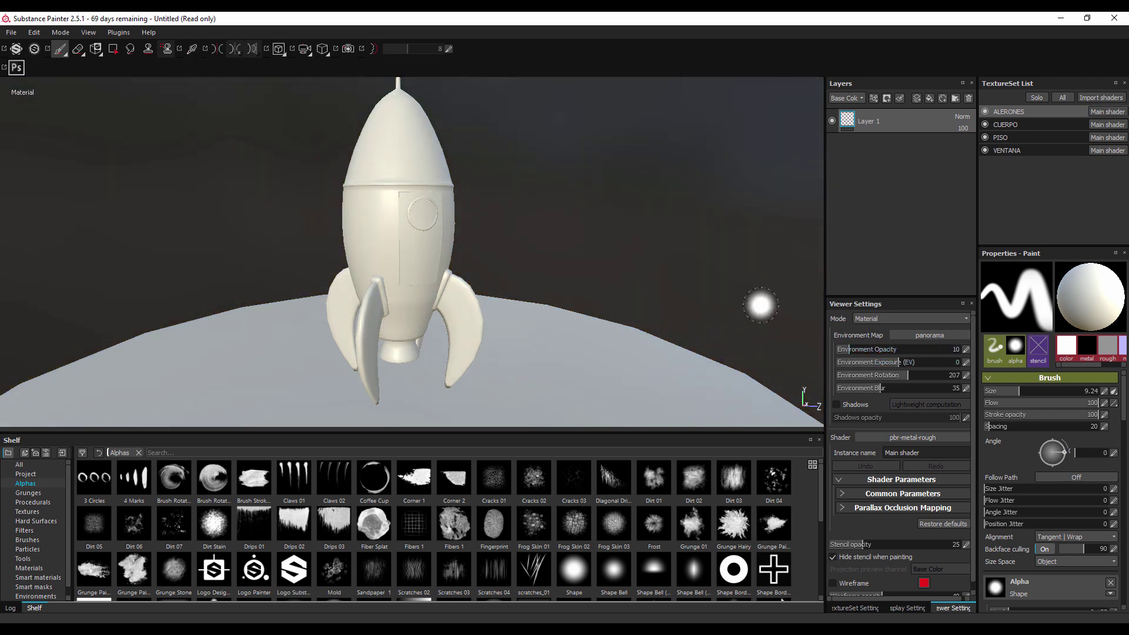
pyautogui.moveTo(536, 246); pyautogui.dragTo(546, 286)
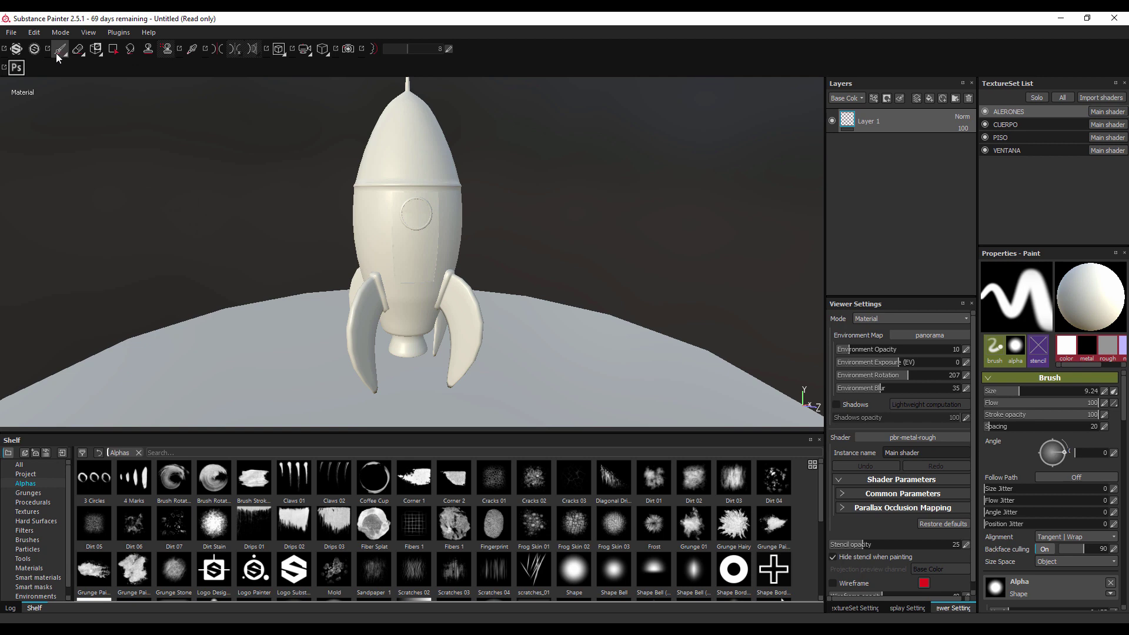
pyautogui.click(76, 59)
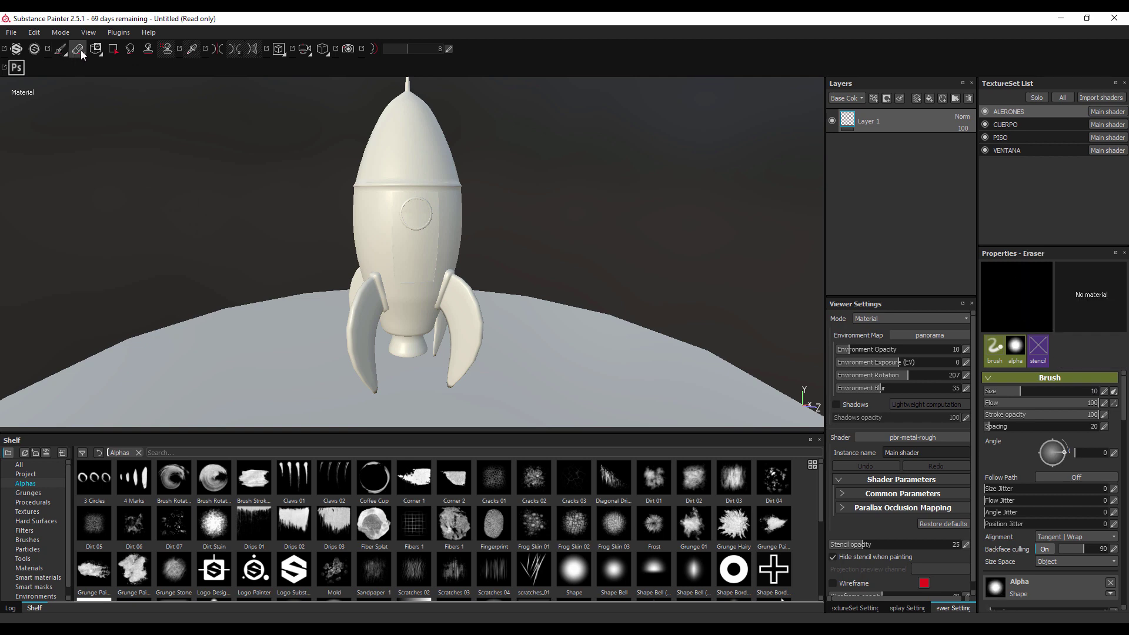
pyautogui.click(60, 52)
pyautogui.click(61, 52)
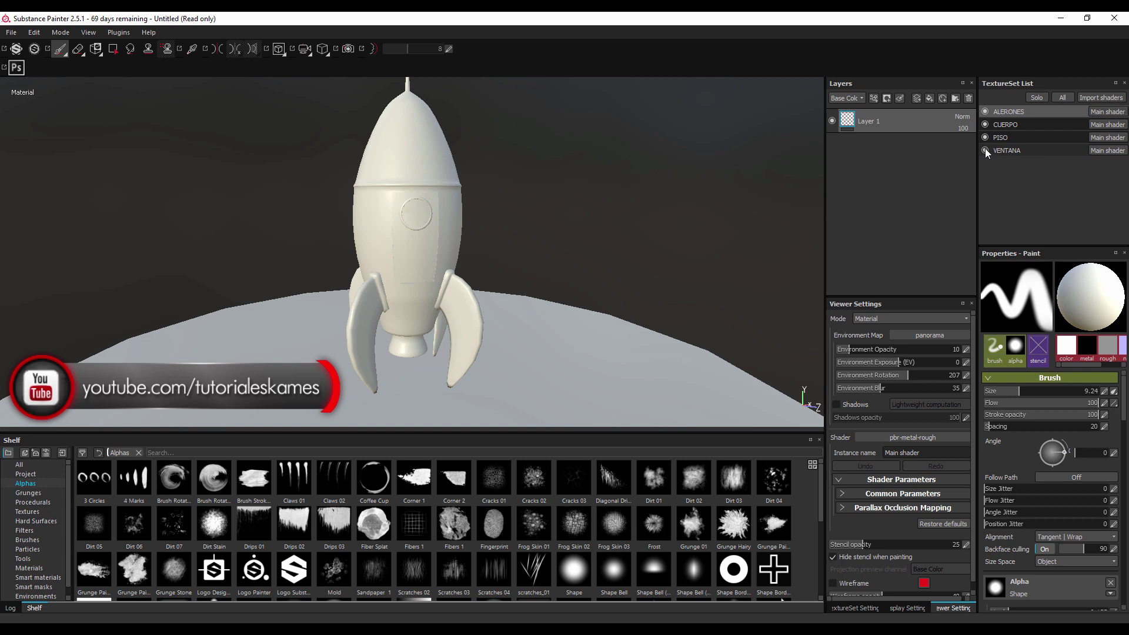
pyautogui.click(986, 112)
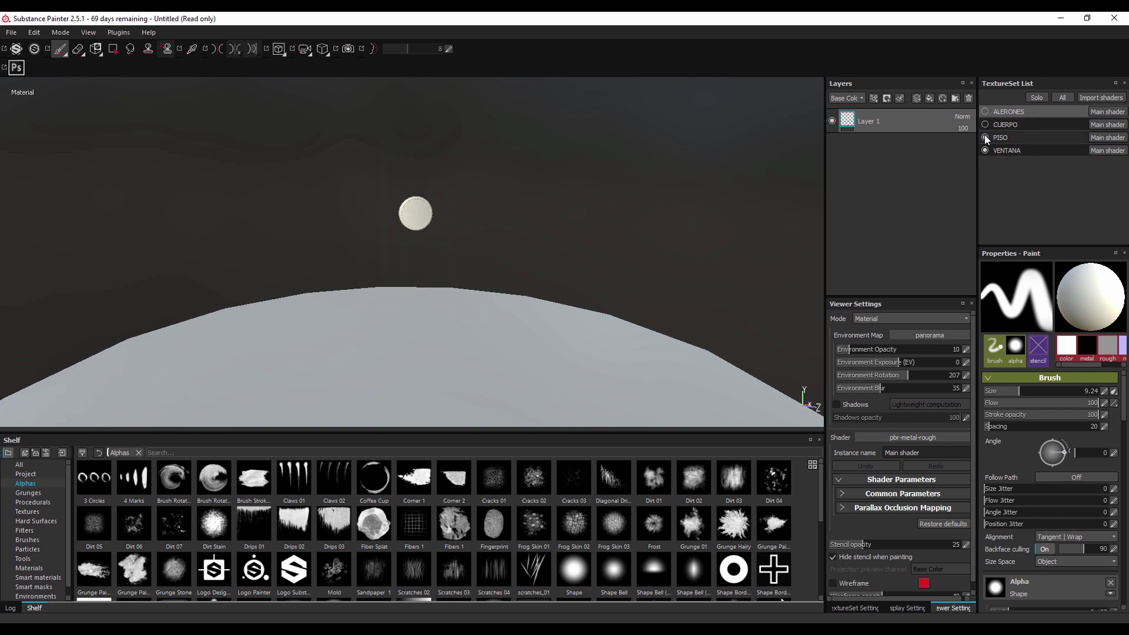
pyautogui.click(985, 137)
pyautogui.click(987, 150)
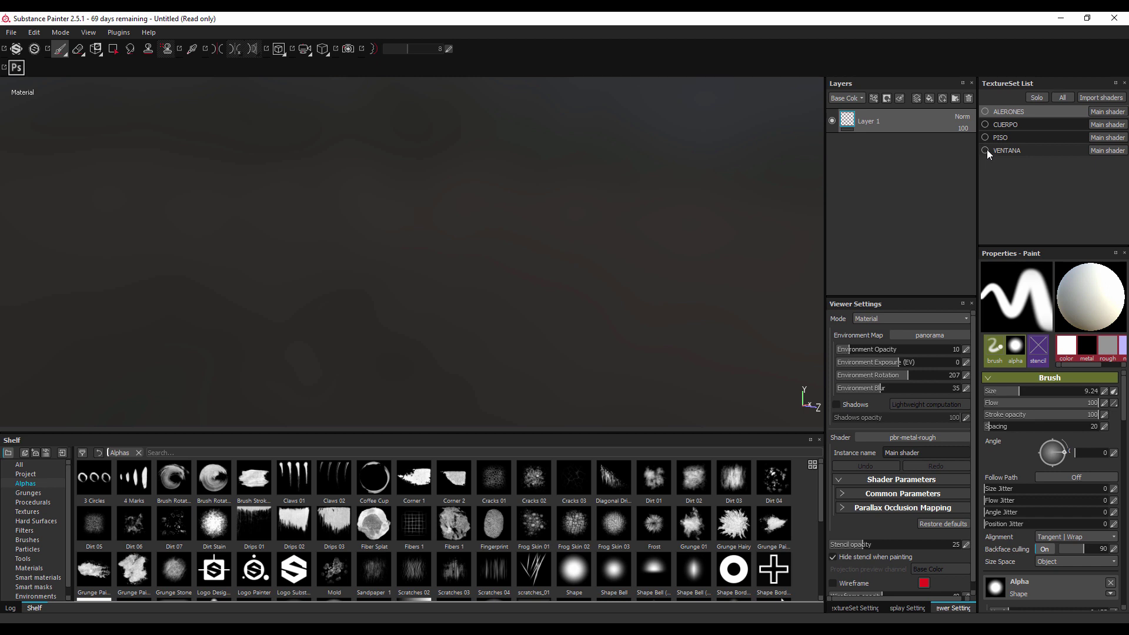
pyautogui.click(987, 149)
pyautogui.click(985, 138)
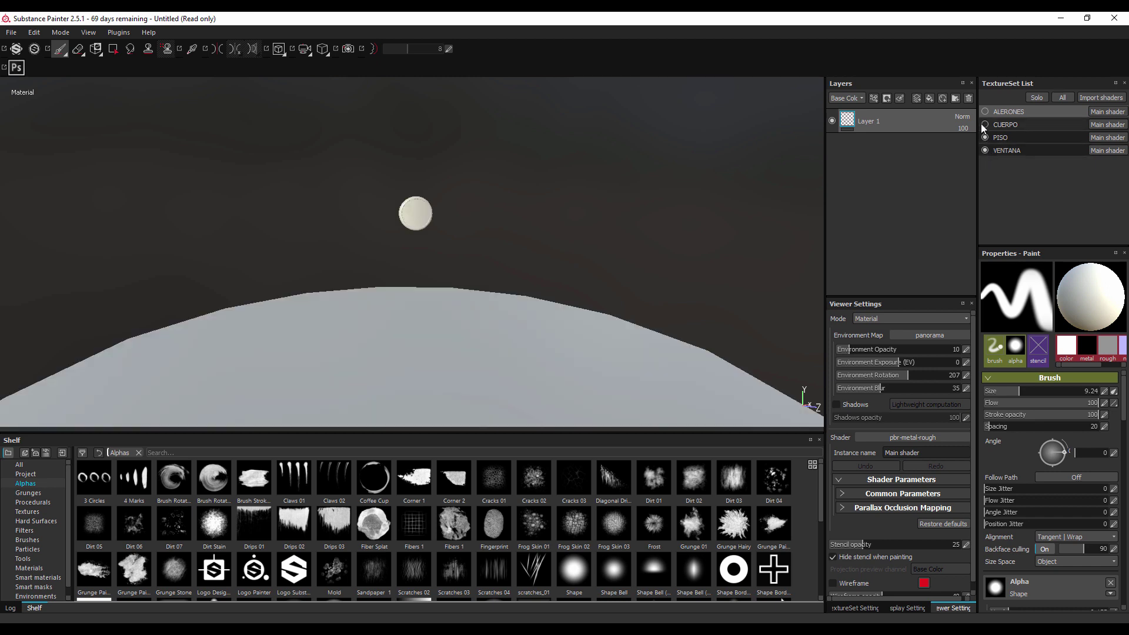
pyautogui.click(985, 124)
pyautogui.click(986, 113)
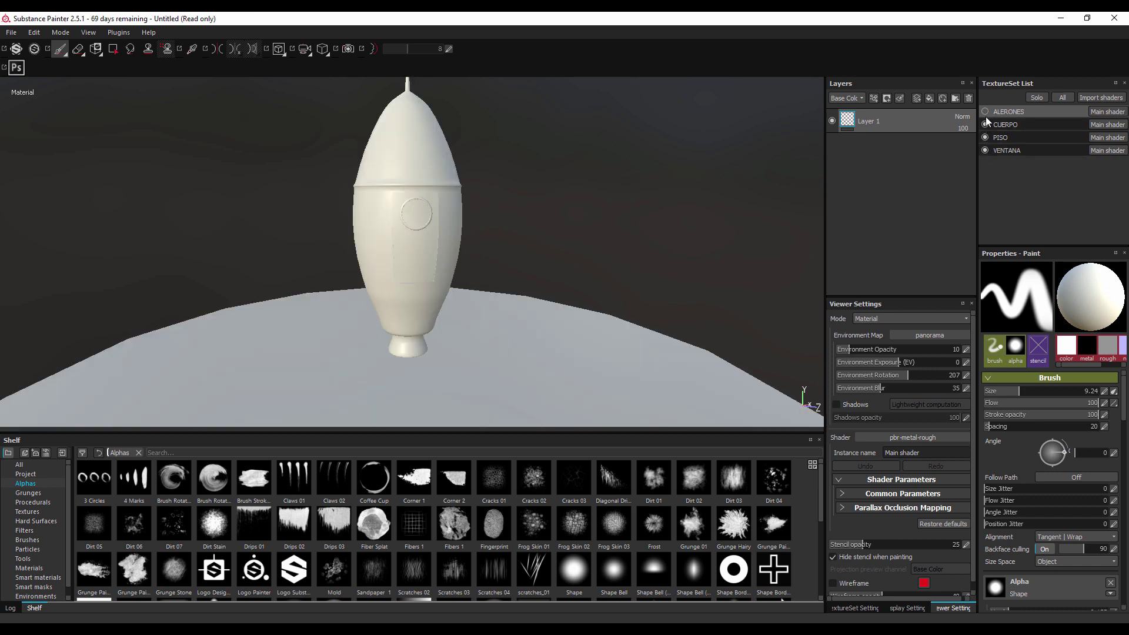
pyautogui.click(985, 112)
pyautogui.click(985, 137)
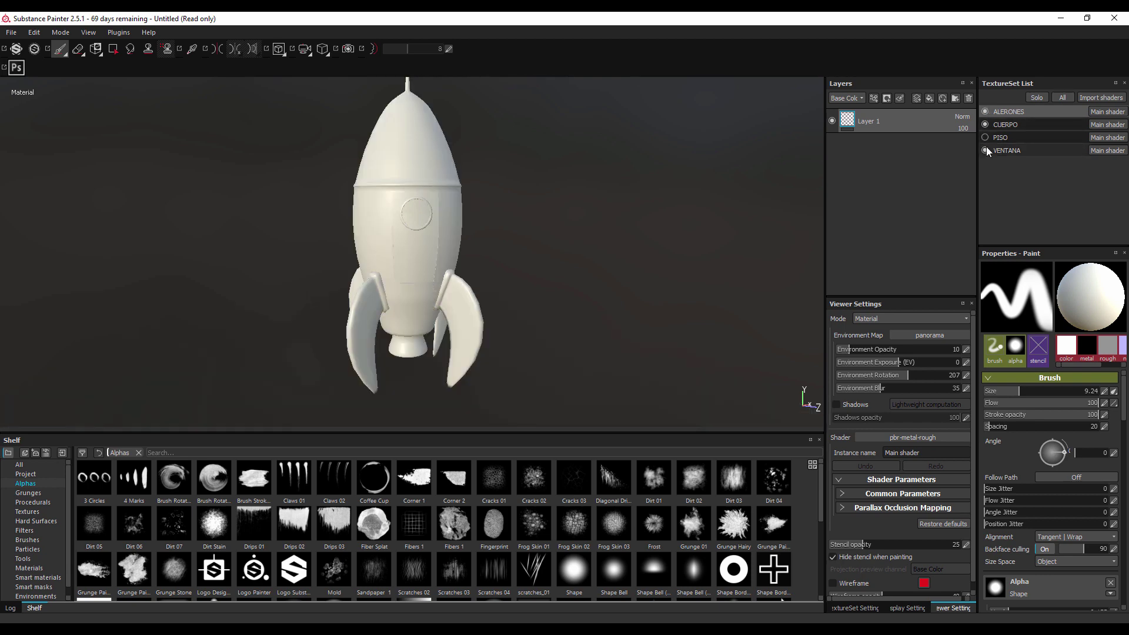
pyautogui.click(985, 111)
pyautogui.click(985, 138)
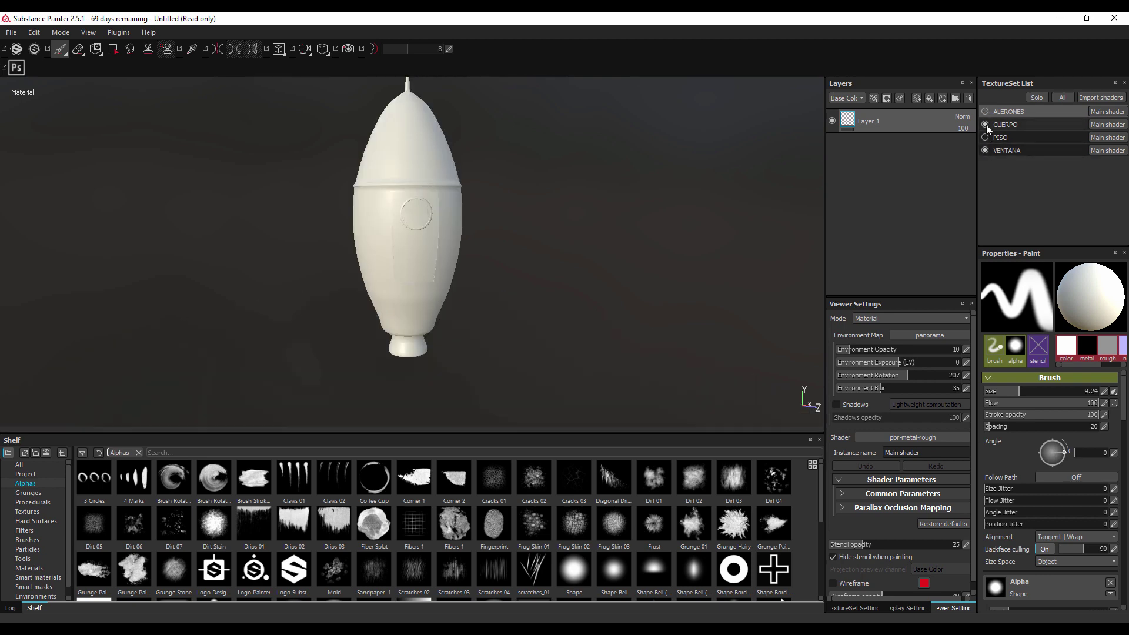
pyautogui.click(985, 112)
pyautogui.click(985, 137)
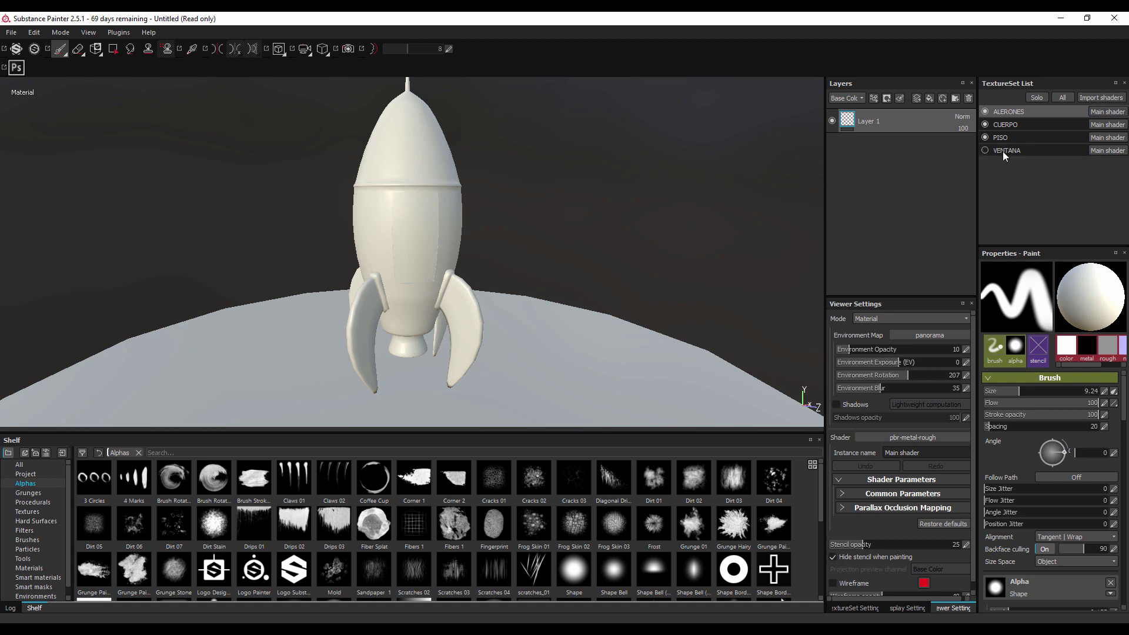
pyautogui.click(985, 152)
pyautogui.moveTo(1059, 369); pyautogui.dragTo(1071, 368)
pyautogui.scroll(-3)
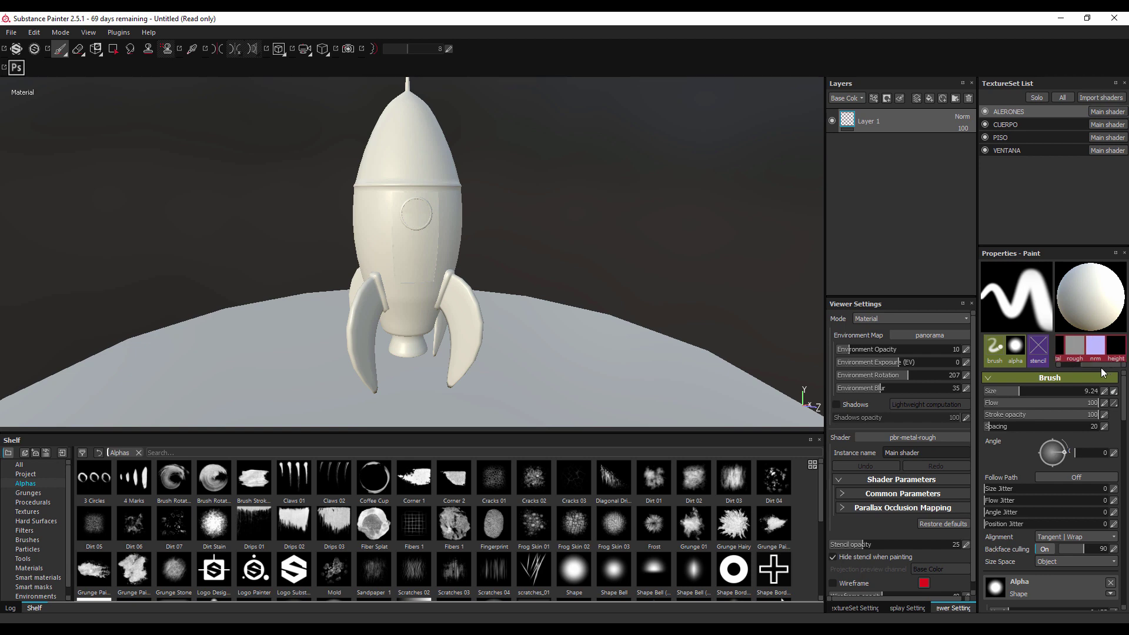
pyautogui.scroll(-3)
pyautogui.scroll(3)
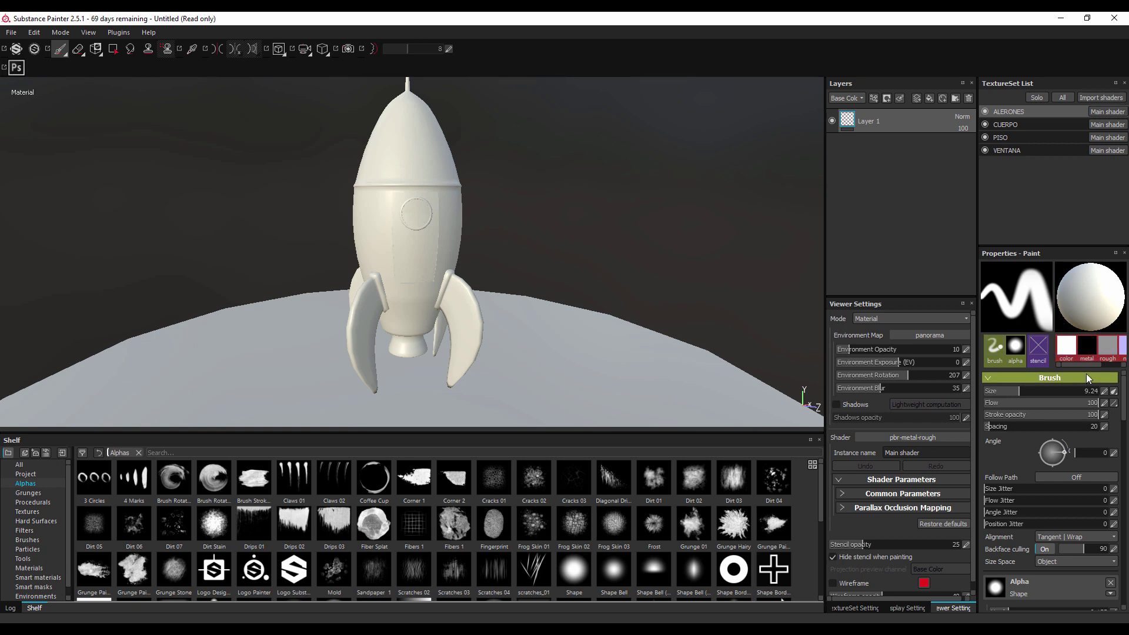
pyautogui.click(1107, 365)
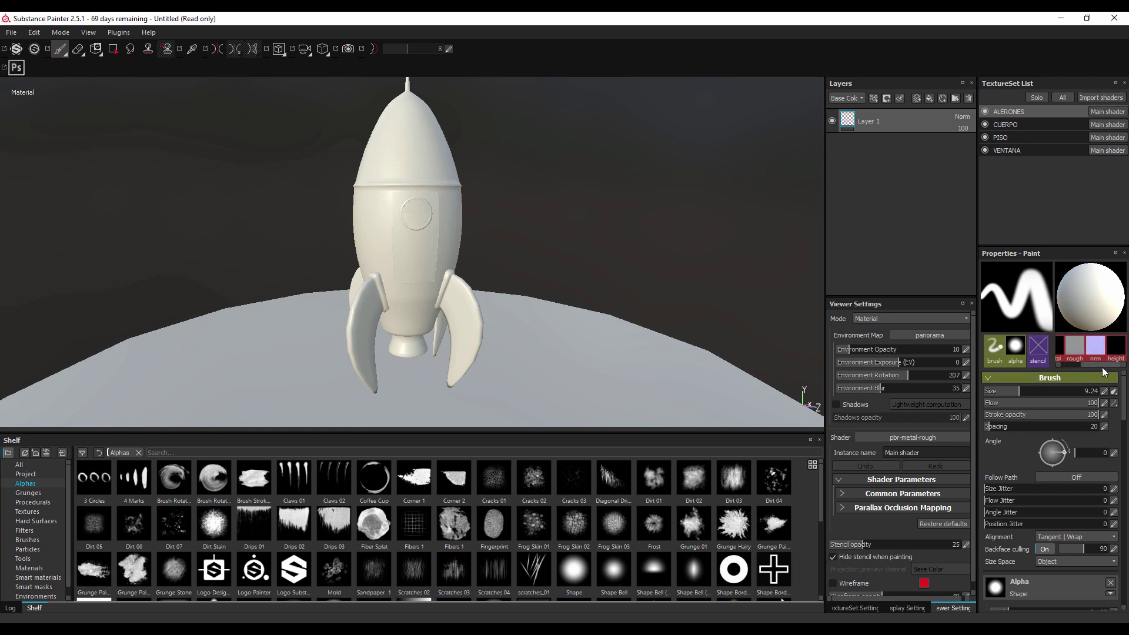
pyautogui.moveTo(1101, 367); pyautogui.dragTo(1067, 373)
pyautogui.scroll(-3)
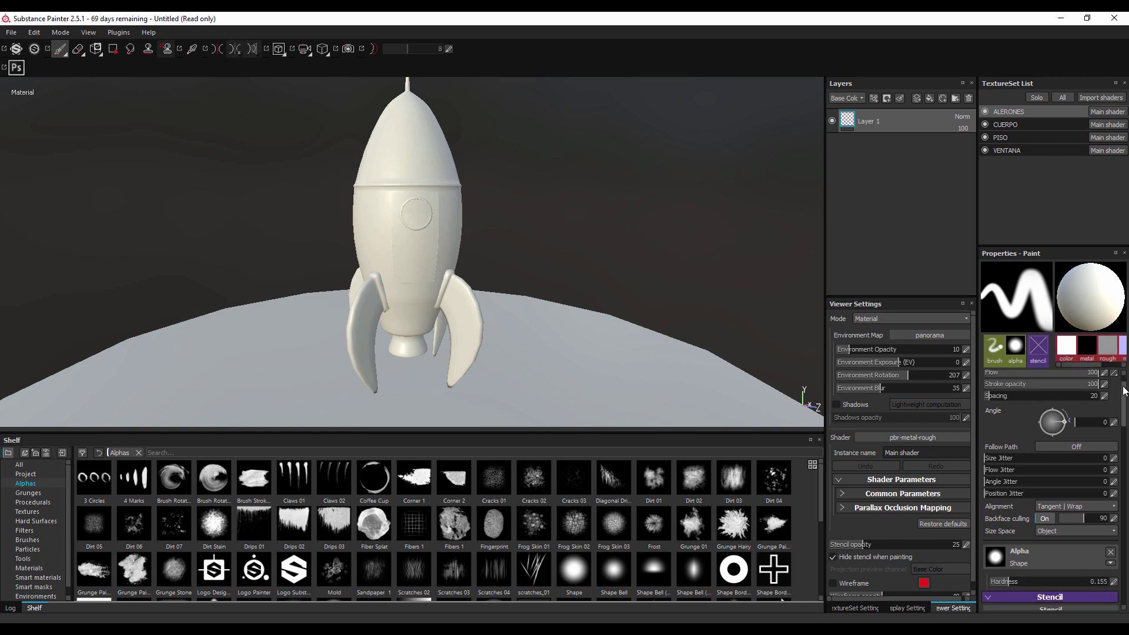
pyautogui.scroll(3)
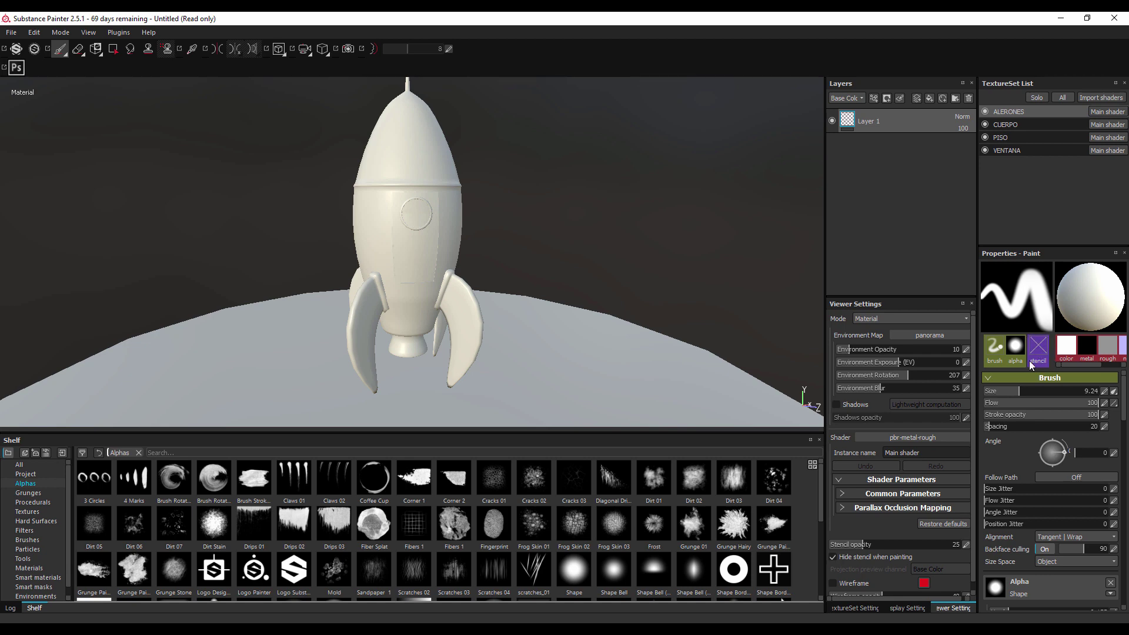
# Step: Shrink the brush to size 9.34 and lower its flow to 60, testing strokes
pyautogui.click(994, 379)
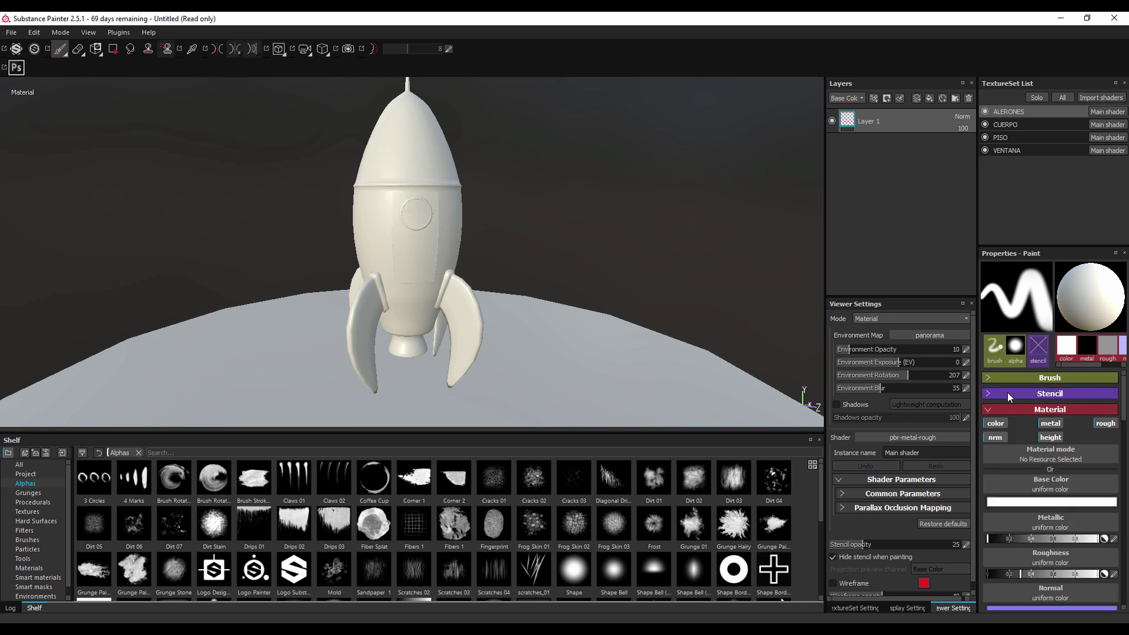
pyautogui.click(994, 408)
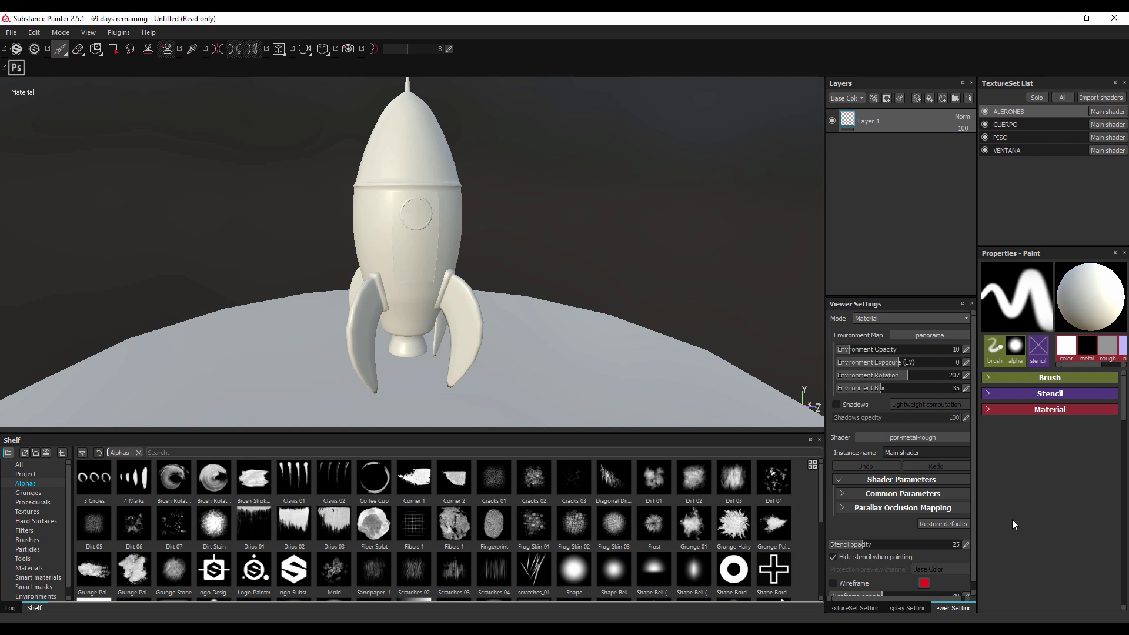
pyautogui.click(1020, 383)
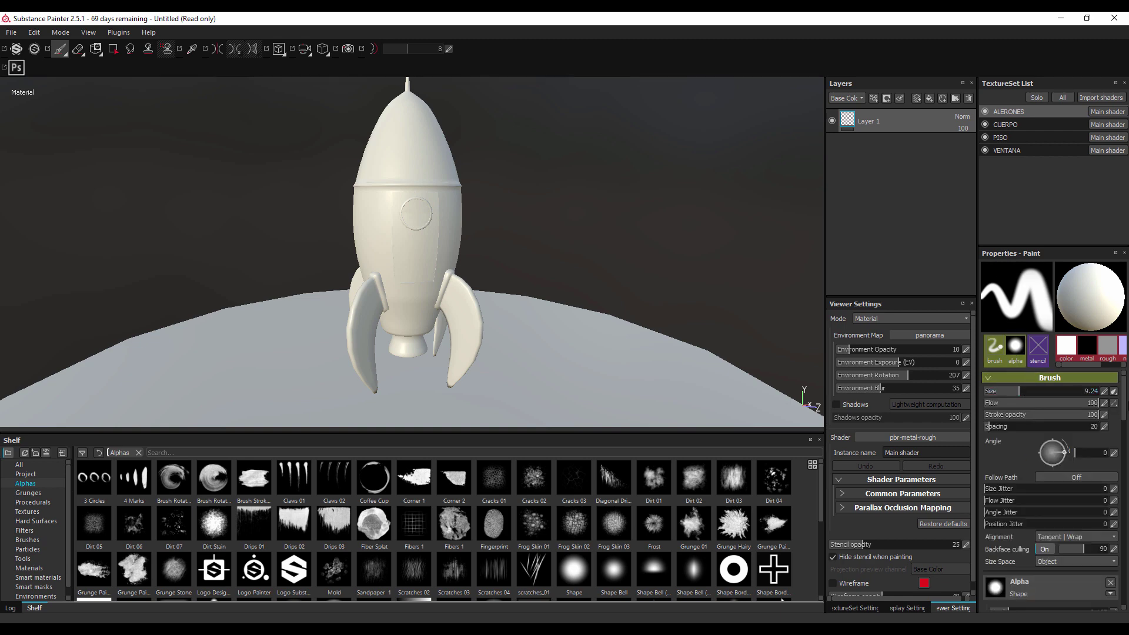
pyautogui.moveTo(1048, 393); pyautogui.dragTo(1009, 390)
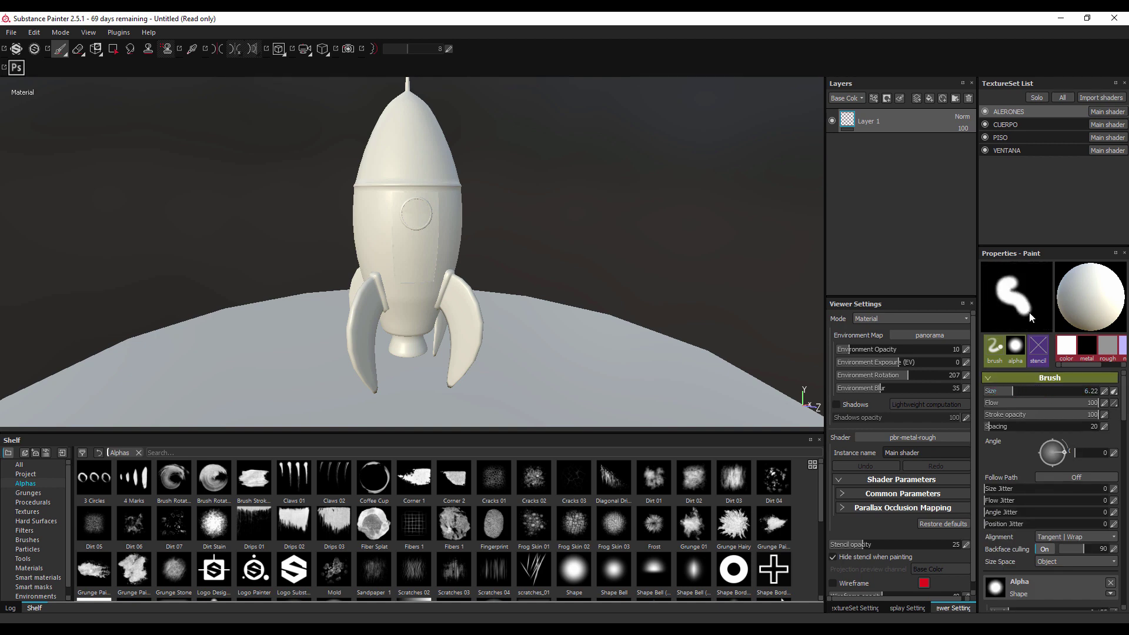
pyautogui.moveTo(1021, 319); pyautogui.dragTo(983, 299)
pyautogui.moveTo(1026, 403); pyautogui.dragTo(996, 404)
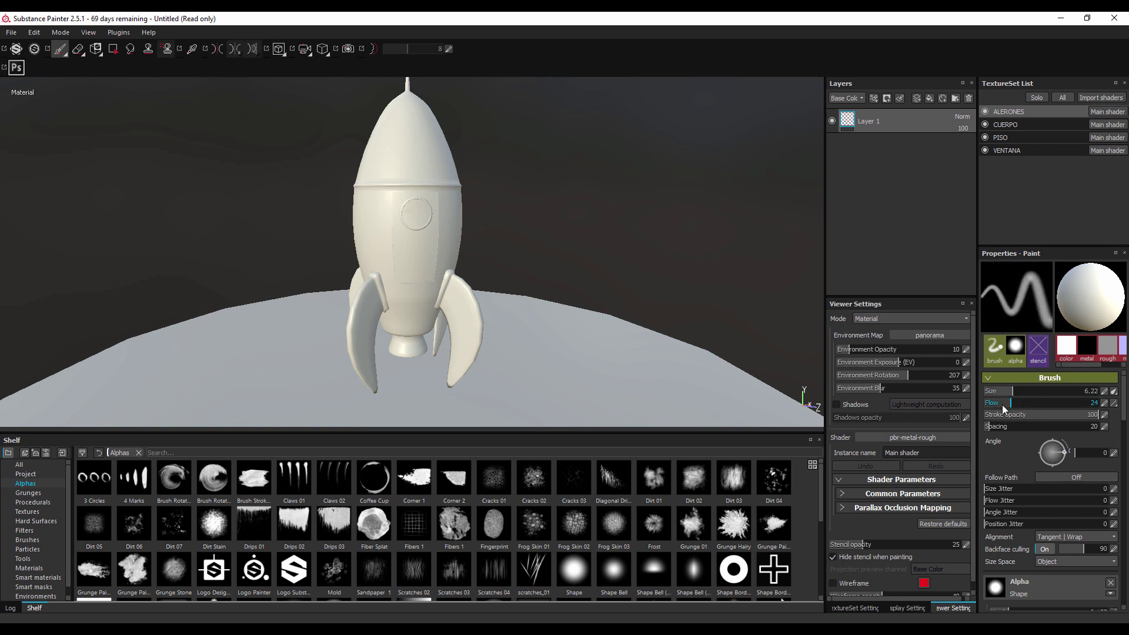
pyautogui.moveTo(994, 287); pyautogui.dragTo(1018, 315)
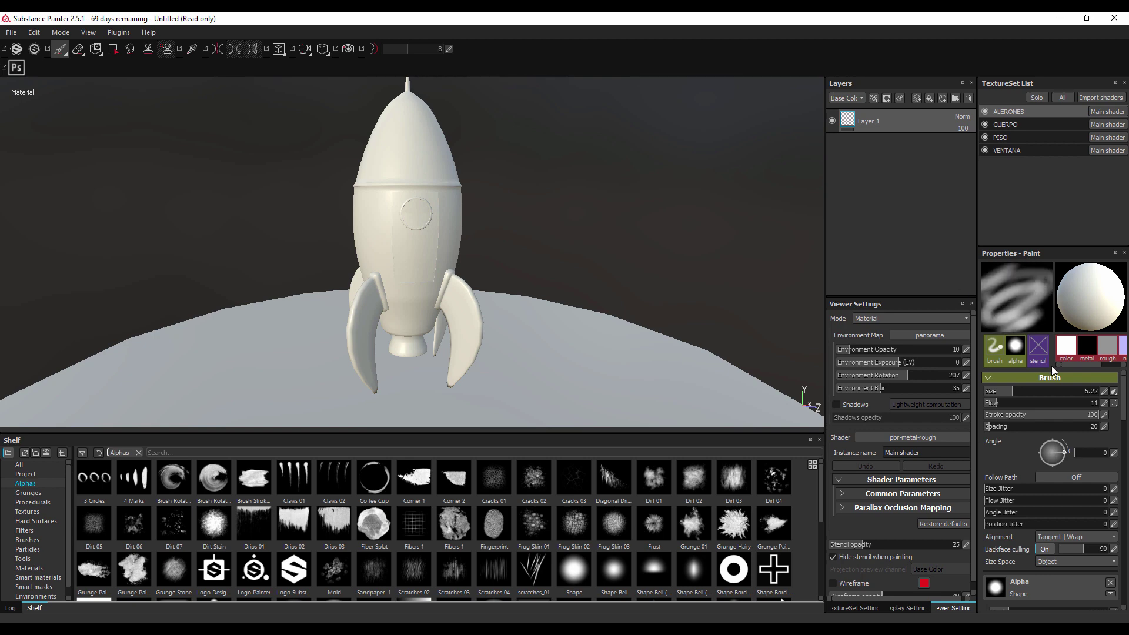
# Step: Set brush spacing to 5, stroke opacity to 92 and angle to 20°
pyautogui.moveTo(997, 428); pyautogui.dragTo(1019, 427)
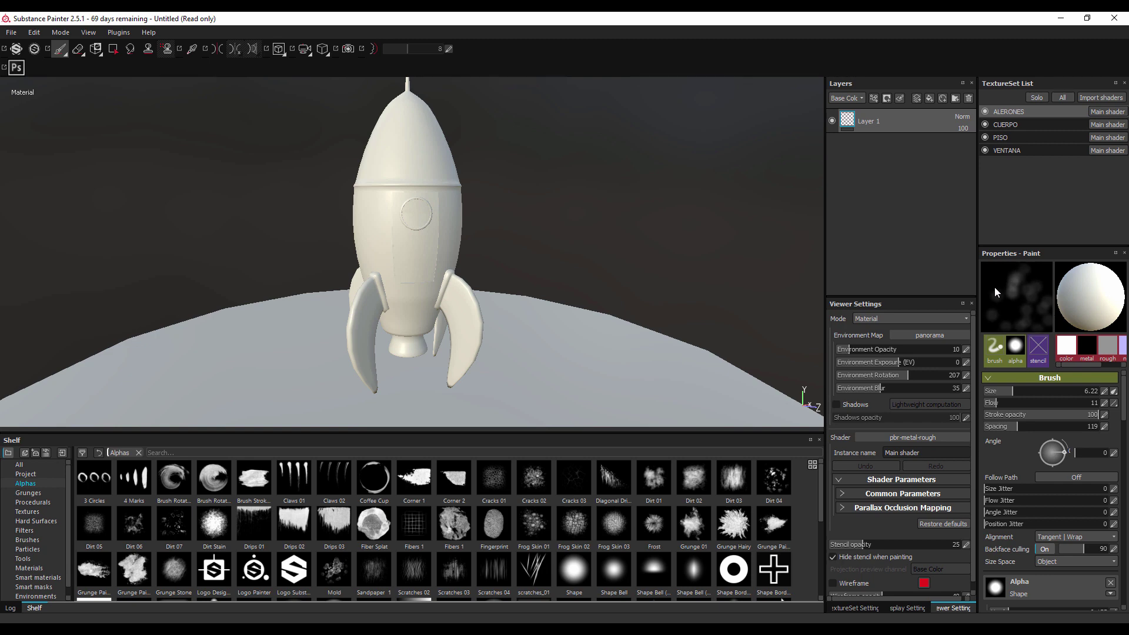
pyautogui.moveTo(1011, 428); pyautogui.dragTo(976, 427)
pyautogui.moveTo(1000, 273); pyautogui.dragTo(1044, 286)
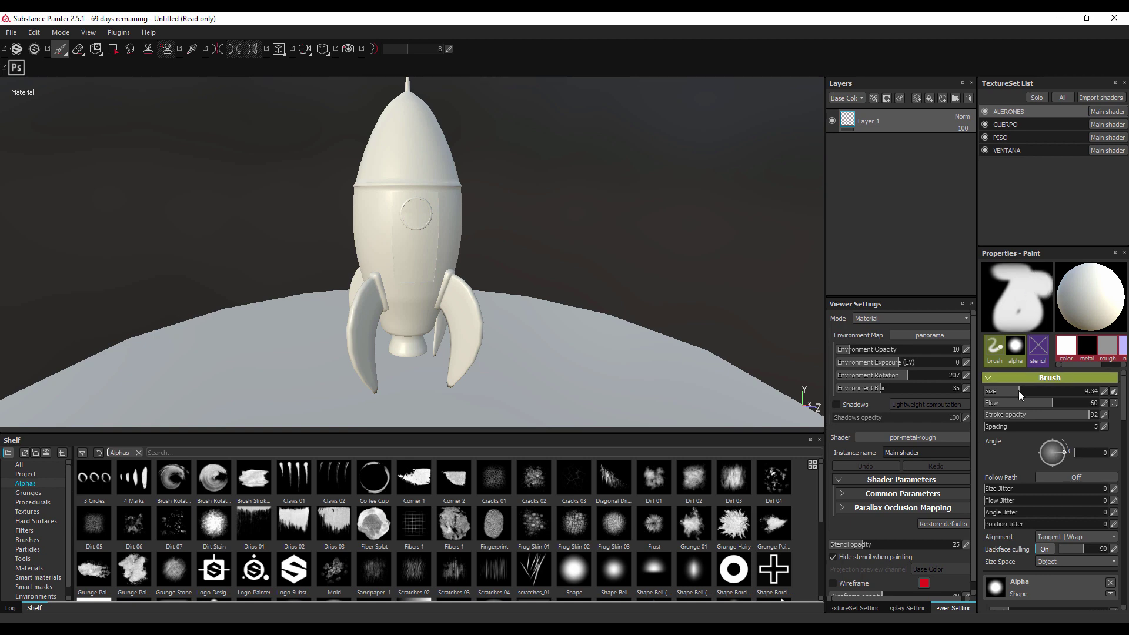
pyautogui.moveTo(1059, 453); pyautogui.dragTo(1083, 451)
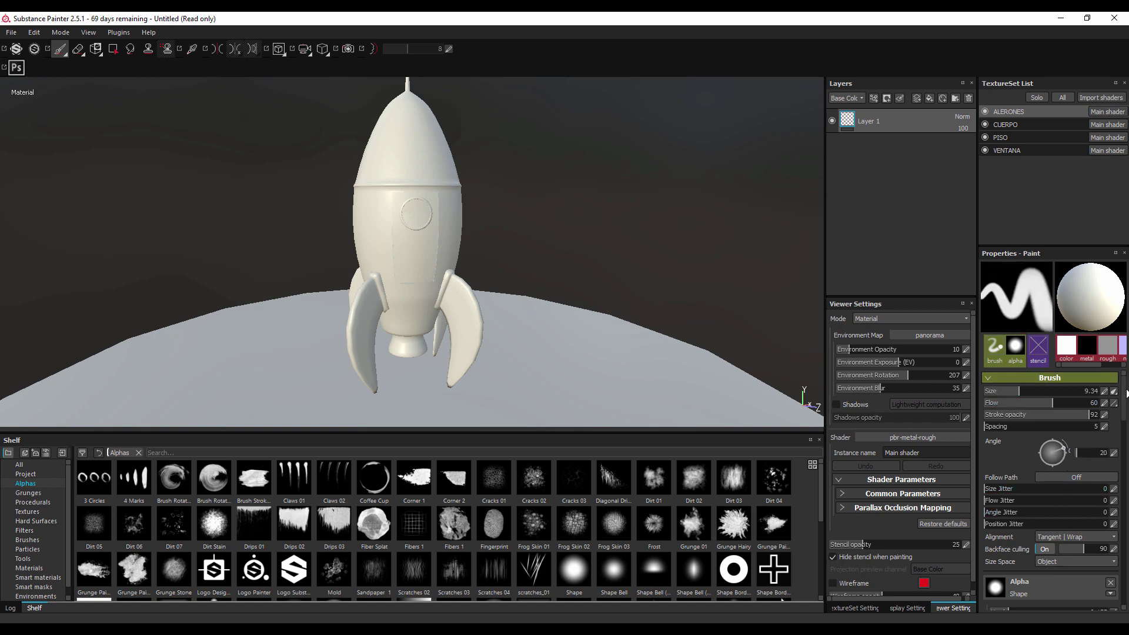
# Step: Collapse the Brush and Stencil sections and expand the paint Material section
pyautogui.click(1088, 377)
pyautogui.click(1088, 377)
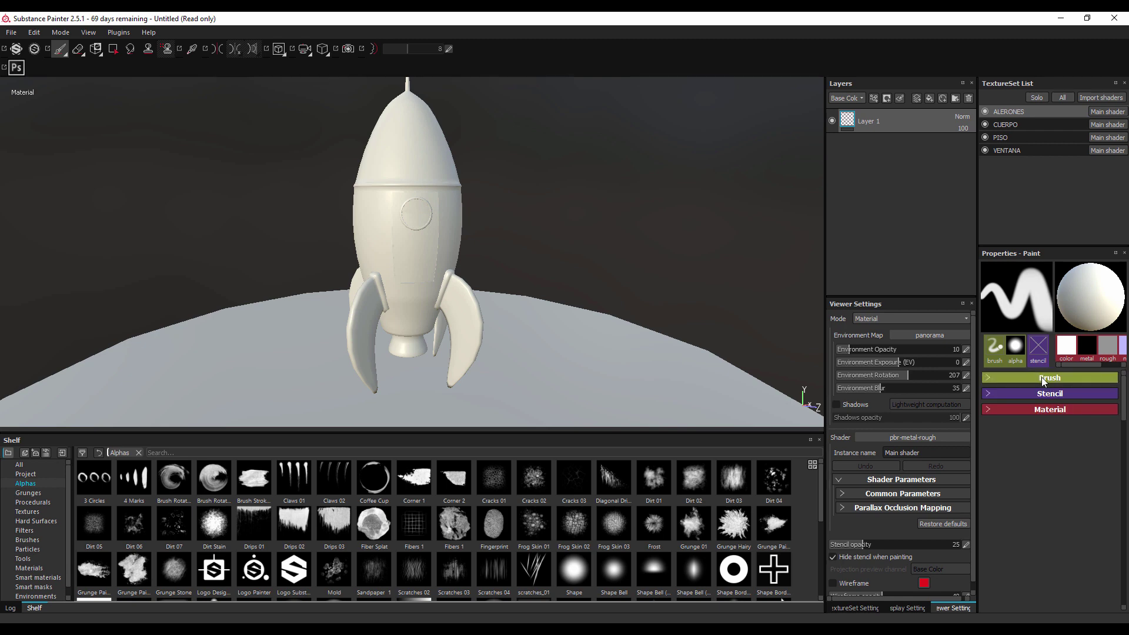
pyautogui.click(1033, 396)
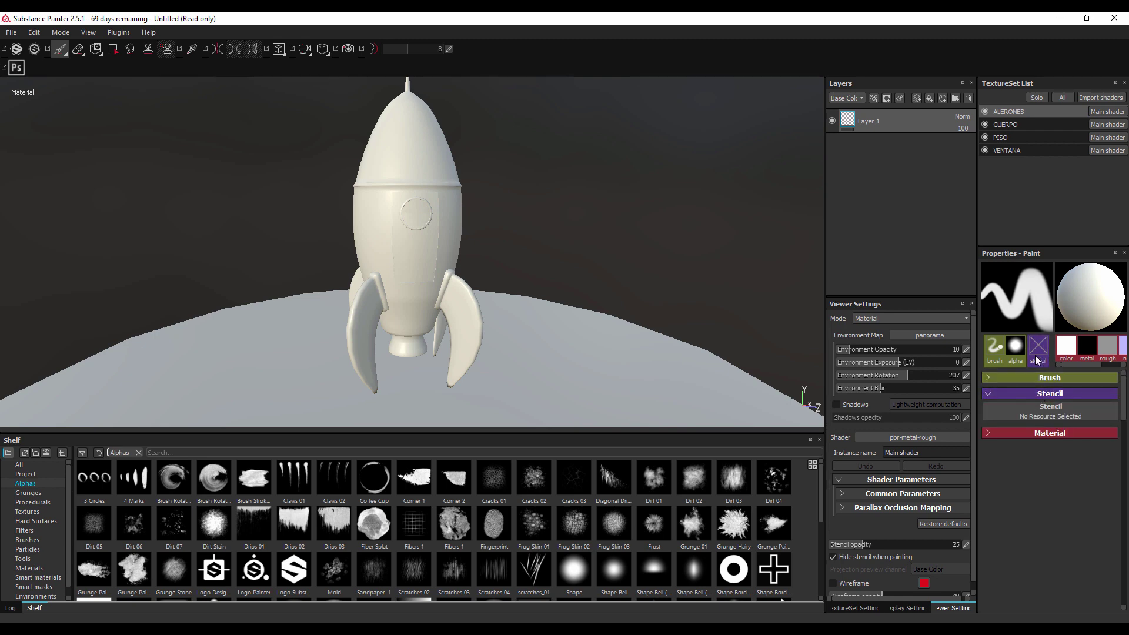
pyautogui.click(1034, 396)
pyautogui.click(1028, 411)
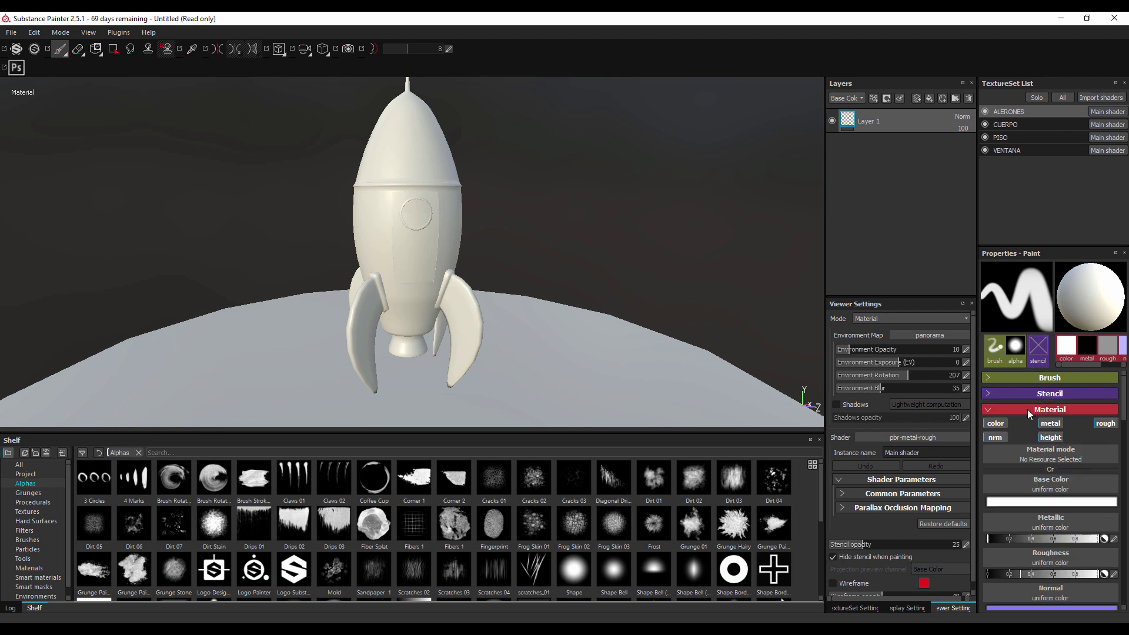
pyautogui.scroll(-3)
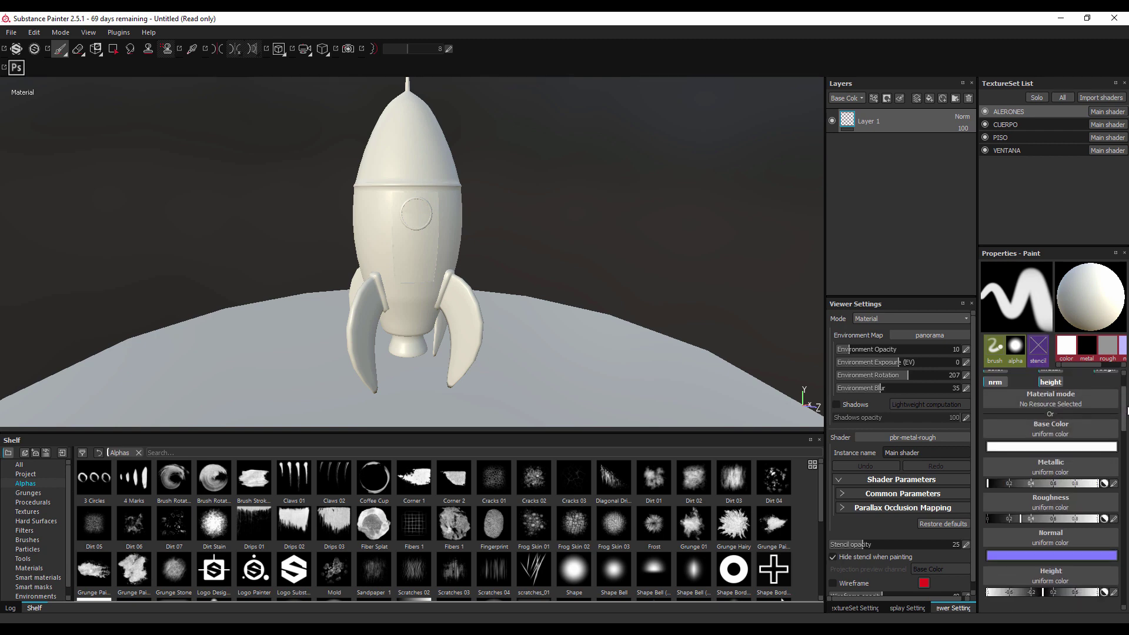
pyautogui.scroll(3)
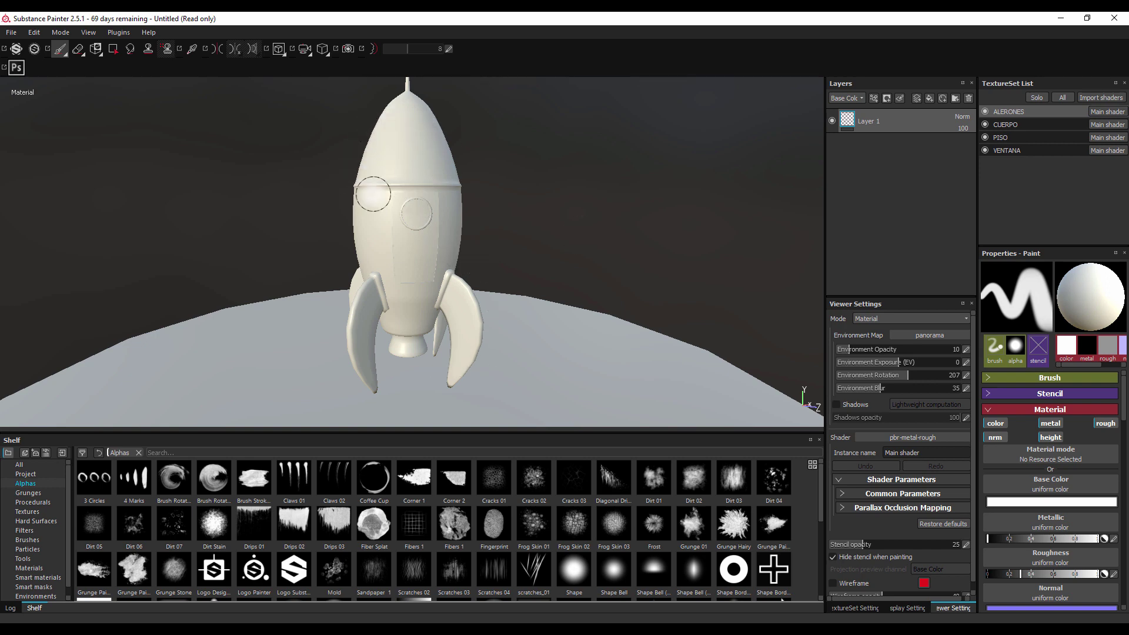
# Step: Set the brush Base Color to a bright red in the colour picker
pyautogui.click(1032, 503)
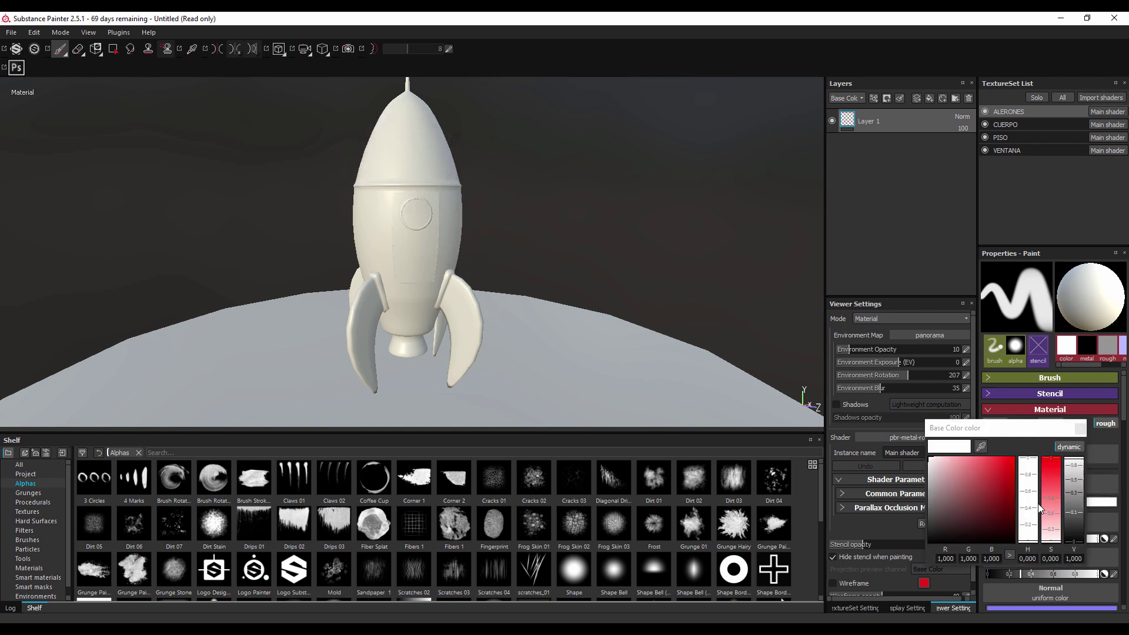
pyautogui.moveTo(982, 484); pyautogui.dragTo(999, 483)
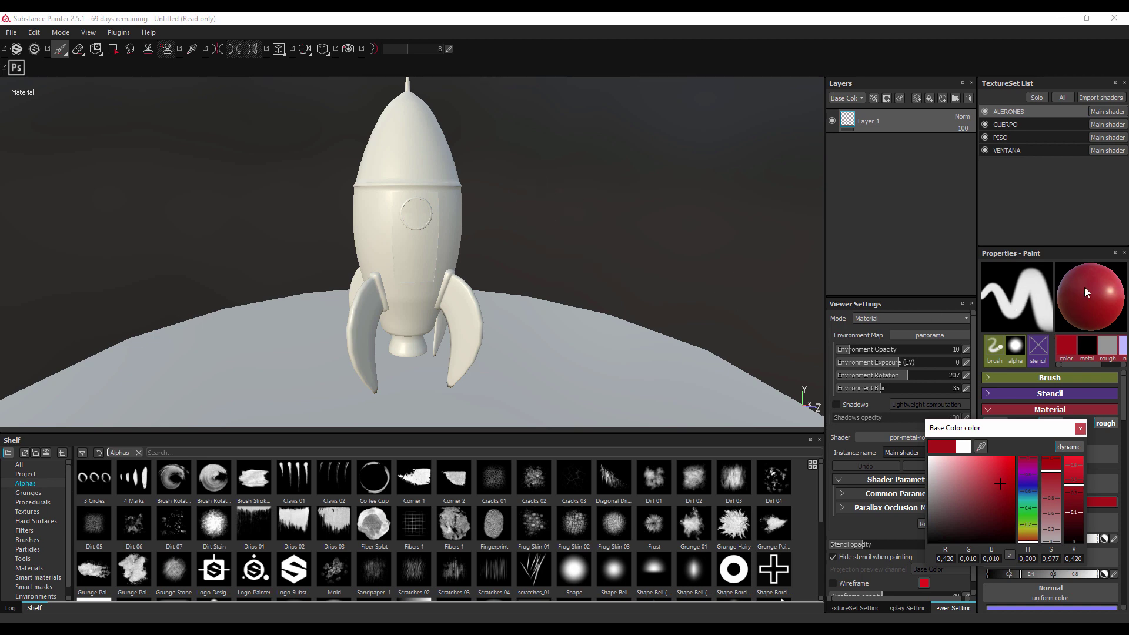
pyautogui.moveTo(993, 480); pyautogui.dragTo(1005, 465)
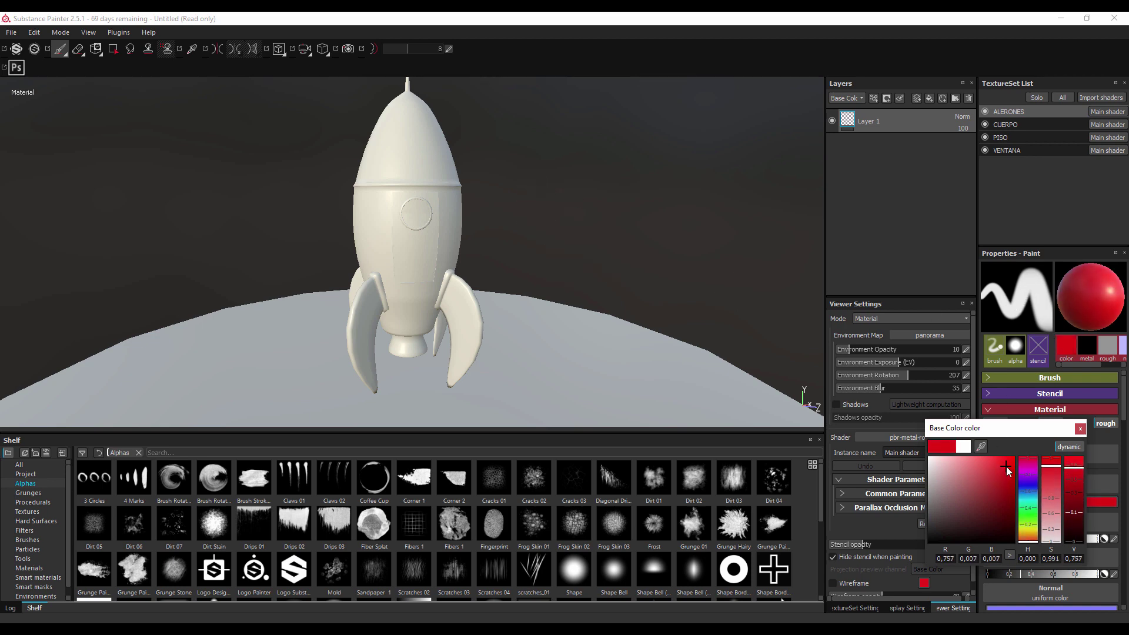
pyautogui.click(1080, 428)
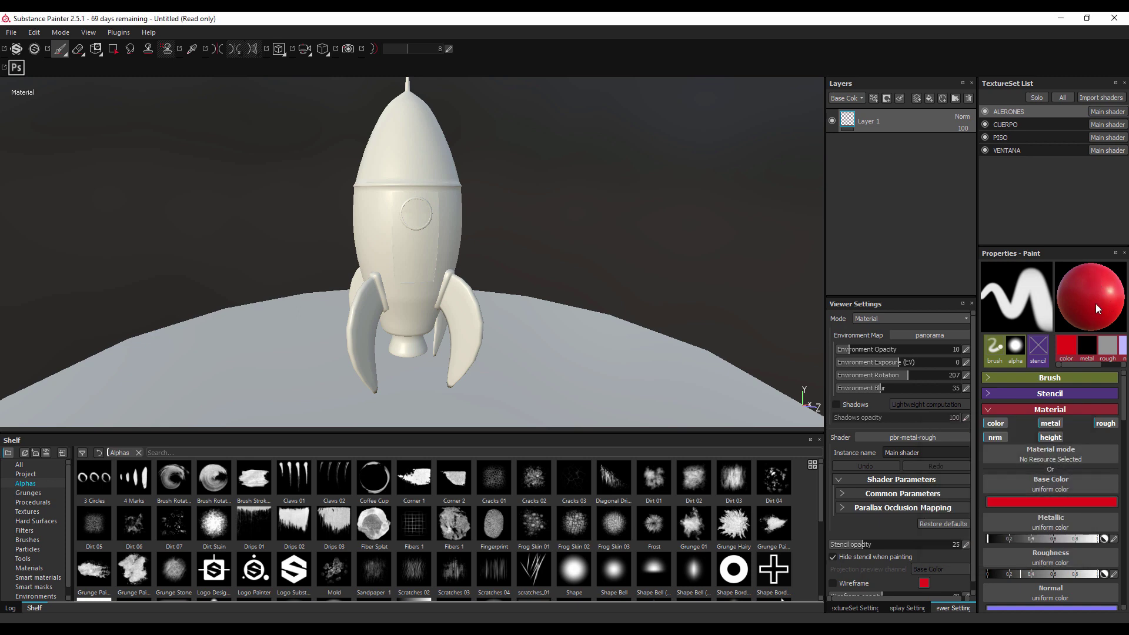
# Step: Set the red paint's Metallic back to 0 and lower its Roughness for a glossy finish
pyautogui.click(1003, 538)
pyautogui.moveTo(1005, 541); pyautogui.dragTo(1088, 535)
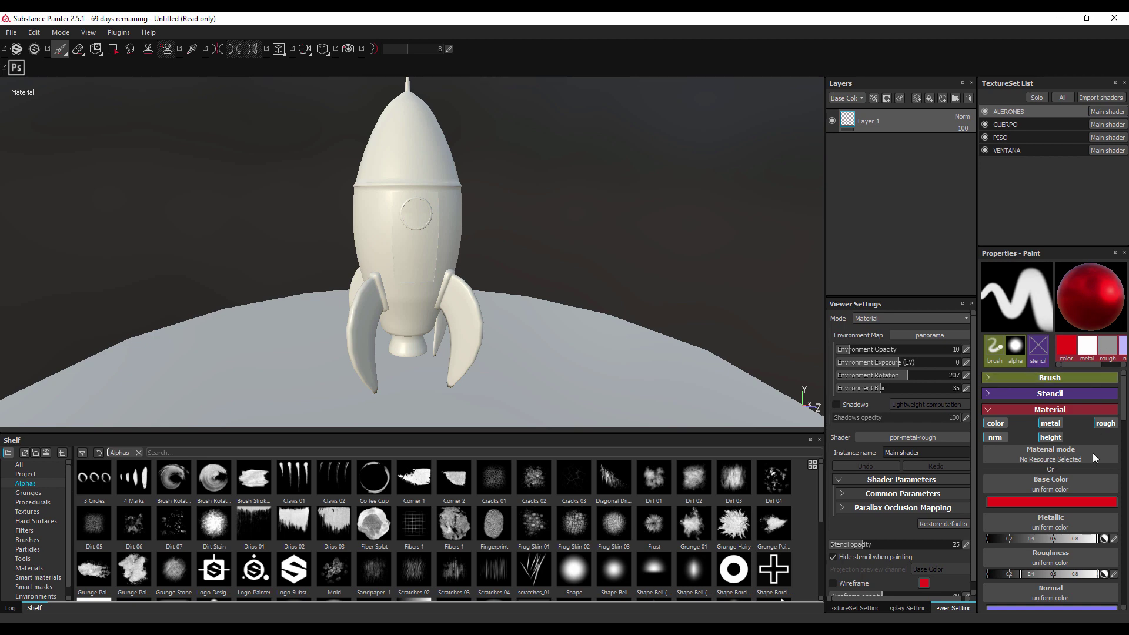
pyautogui.moveTo(1072, 547); pyautogui.dragTo(971, 544)
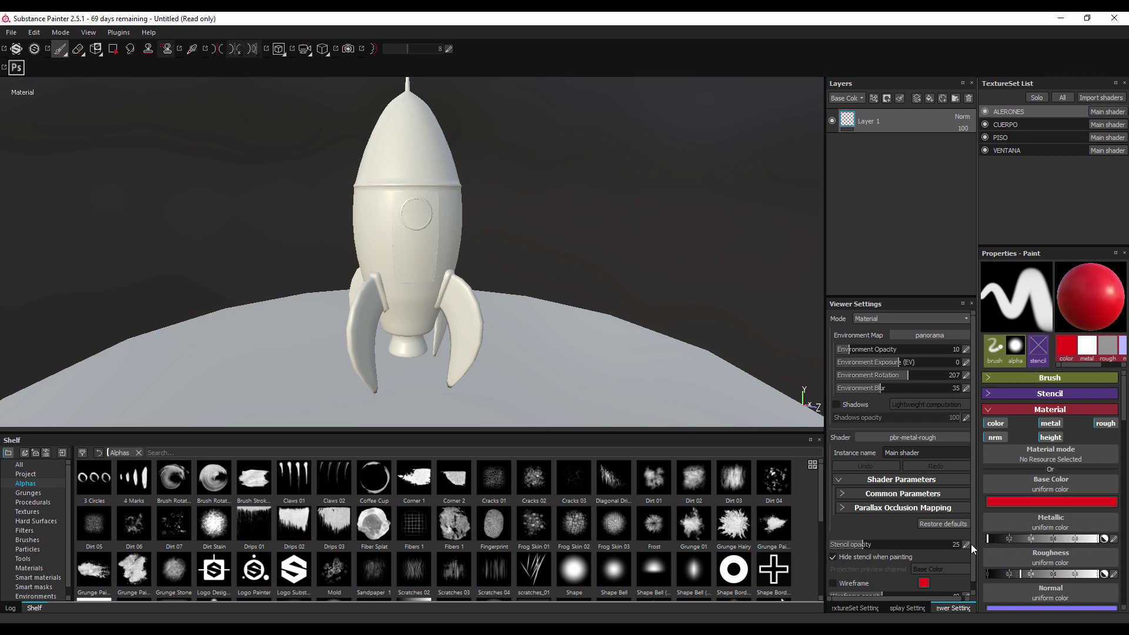
pyautogui.scroll(-3)
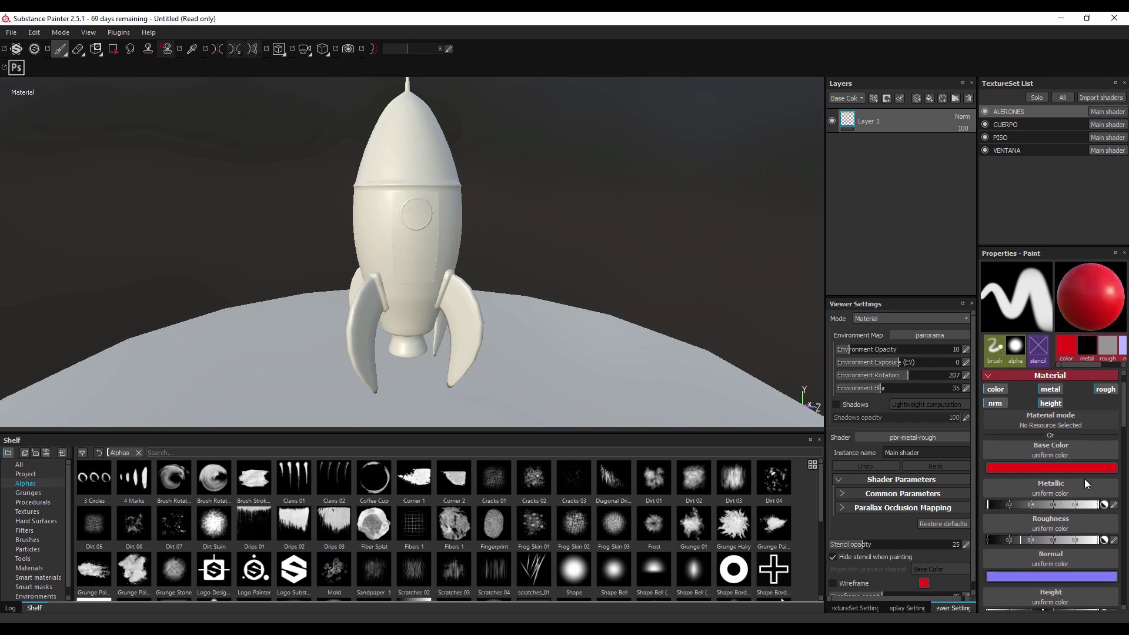
pyautogui.moveTo(1021, 540); pyautogui.dragTo(982, 545)
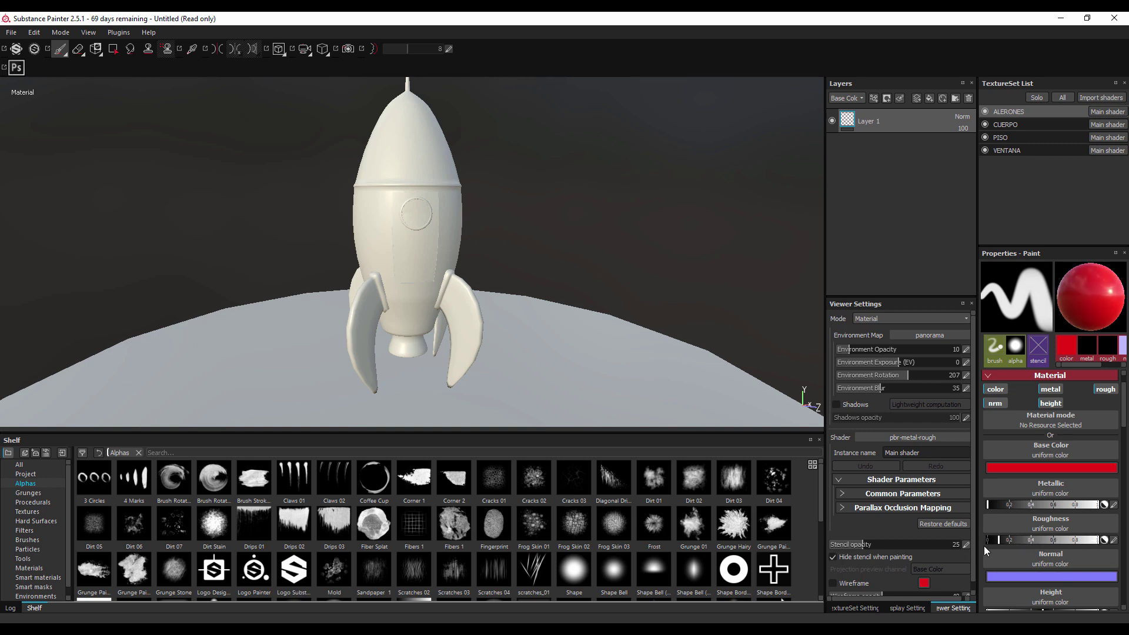
pyautogui.scroll(-3)
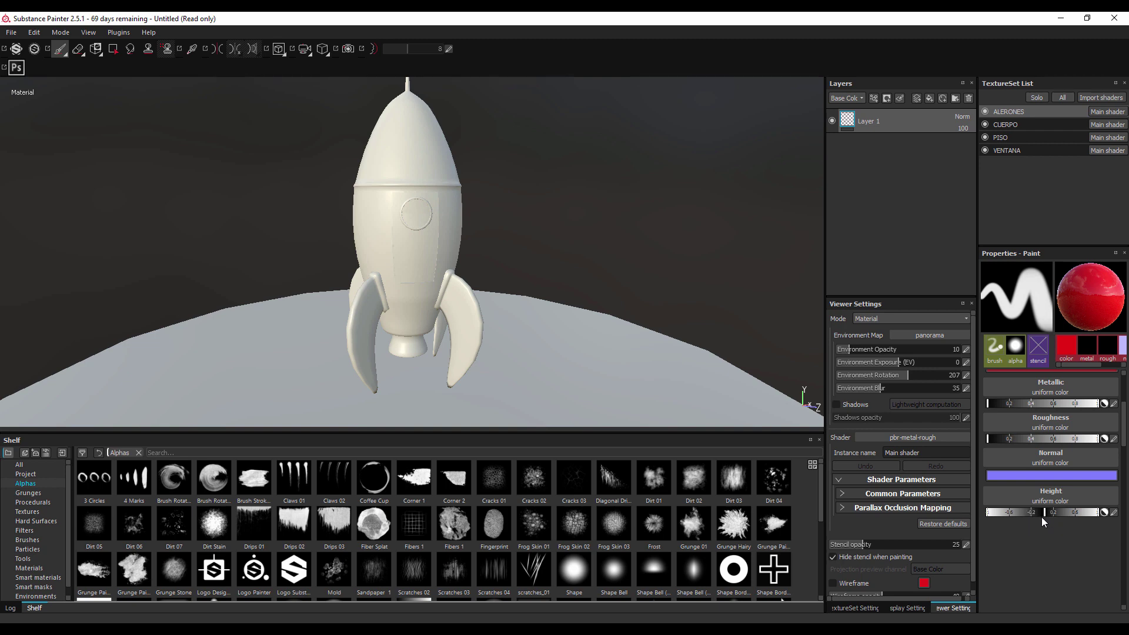
# Step: Raise the paint's Height slightly and zoom in on the rocket's nose
pyautogui.moveTo(1042, 517); pyautogui.dragTo(1044, 516)
pyautogui.scroll(3)
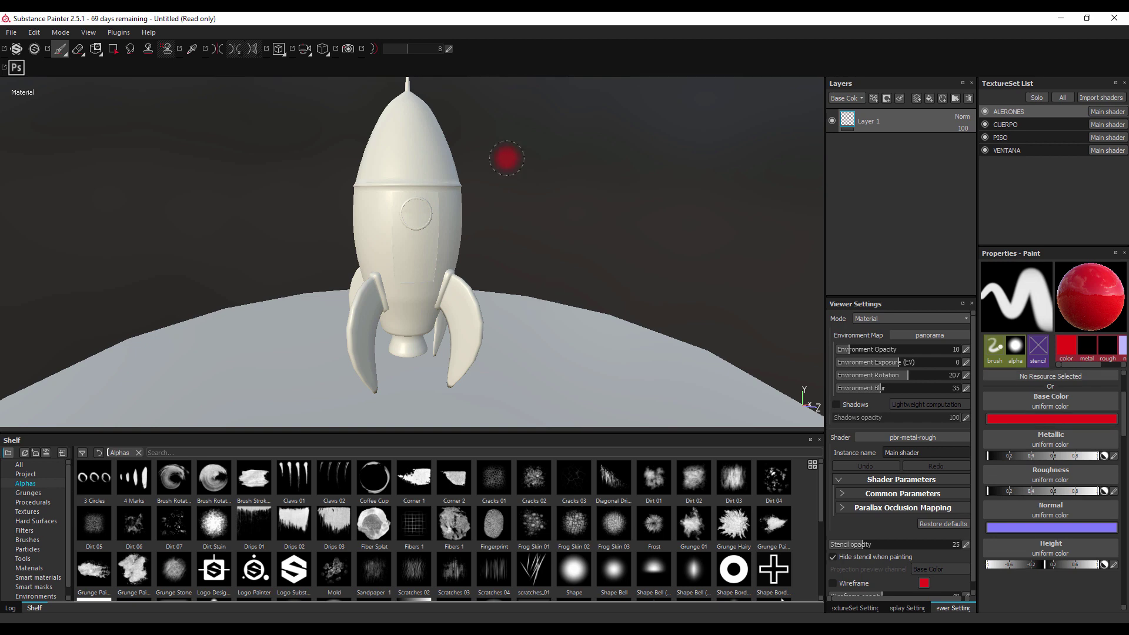
pyautogui.scroll(3)
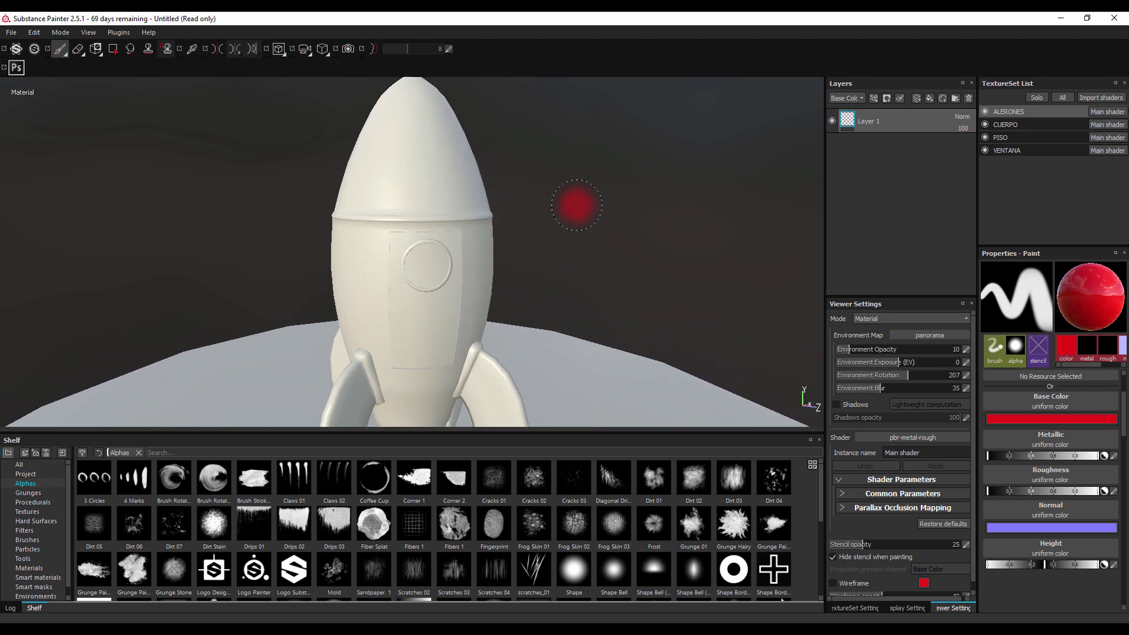
pyautogui.moveTo(575, 201); pyautogui.dragTo(395, 169)
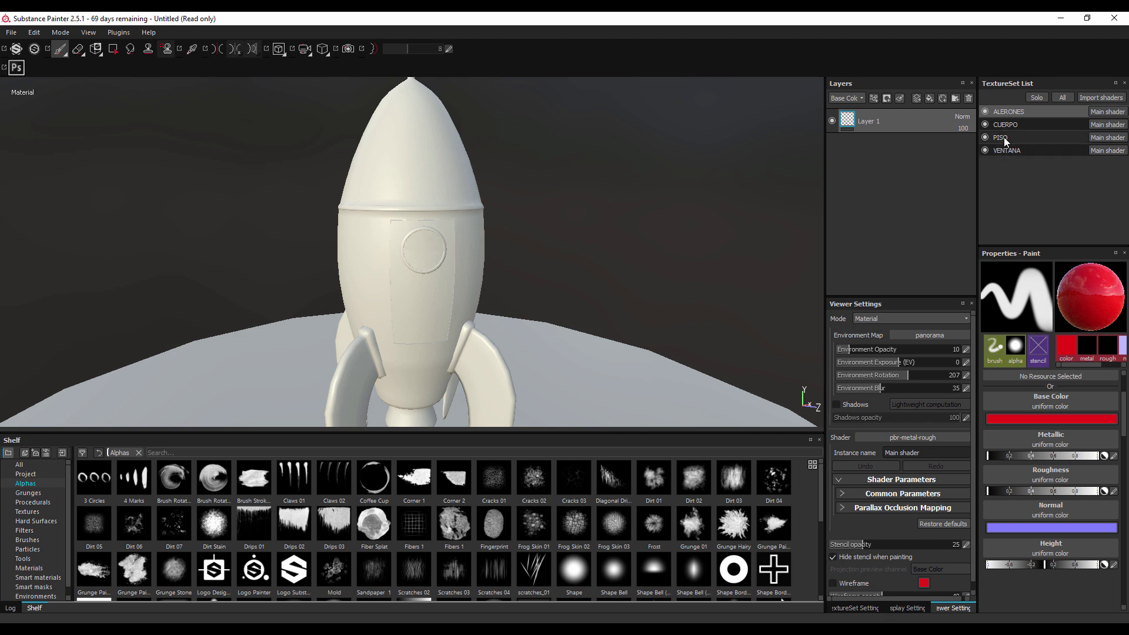
# Step: Select the CUERPO texture set and paint red over the rocket's nose and body
pyautogui.click(1018, 139)
pyautogui.click(1010, 126)
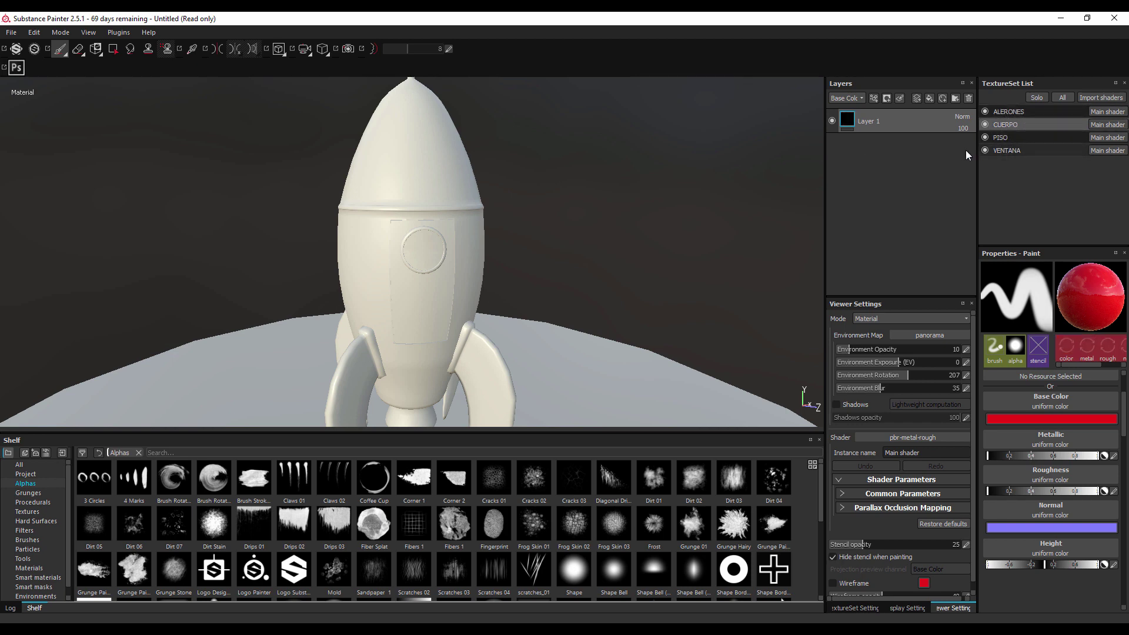
pyautogui.moveTo(404, 137); pyautogui.dragTo(505, 247)
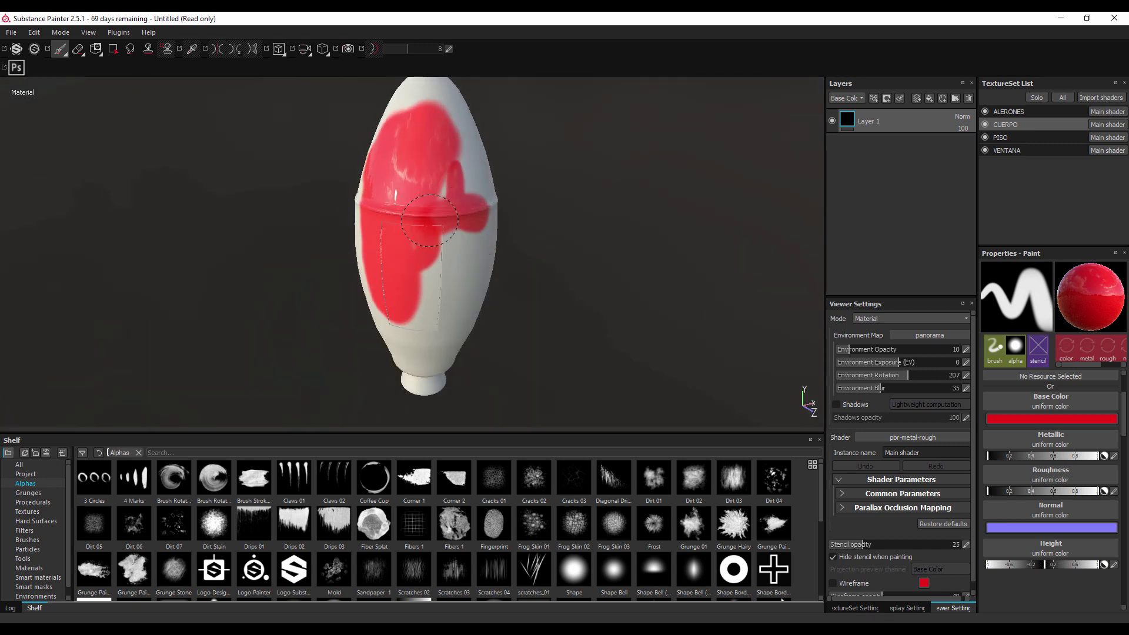
pyautogui.moveTo(411, 176); pyautogui.dragTo(447, 129)
pyautogui.moveTo(505, 247); pyautogui.dragTo(405, 282)
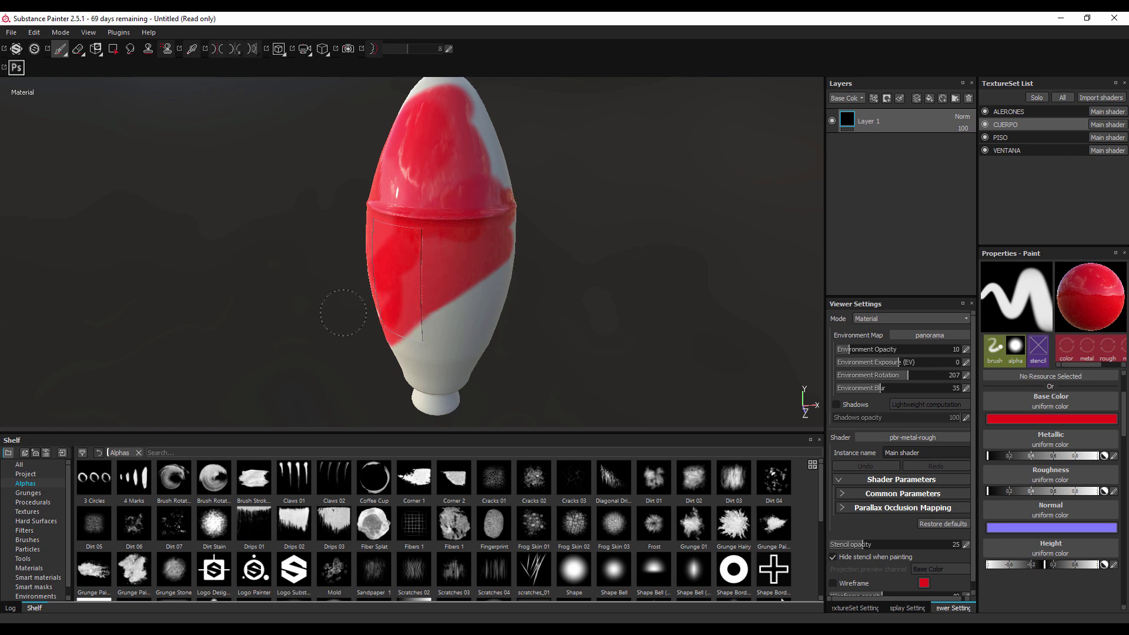
pyautogui.moveTo(447, 177); pyautogui.dragTo(659, 163)
pyautogui.moveTo(436, 277); pyautogui.dragTo(472, 173)
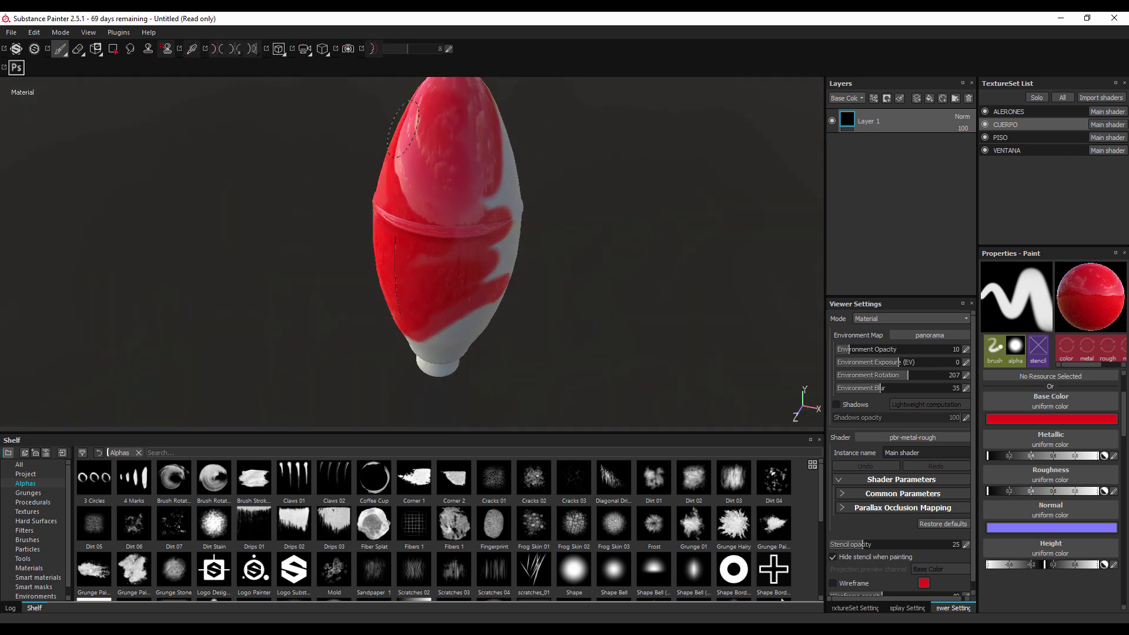
pyautogui.moveTo(506, 135); pyautogui.dragTo(480, 320)
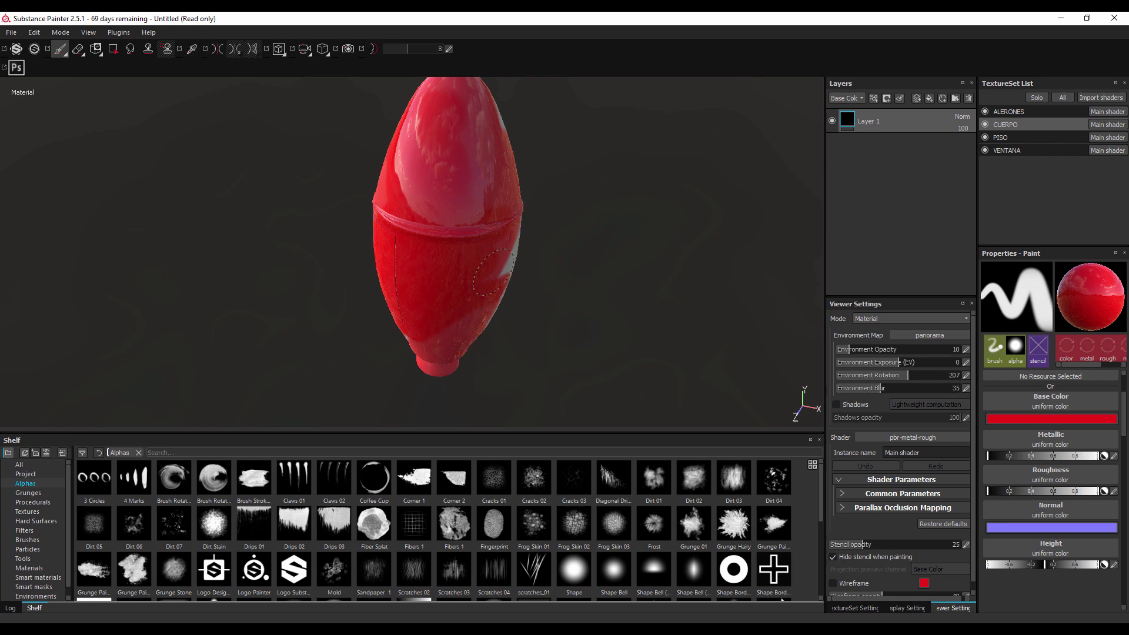
# Step: Orbit out around the rocket and toggle solo isolation of the CUERPO body
pyautogui.moveTo(492, 271); pyautogui.dragTo(682, 263)
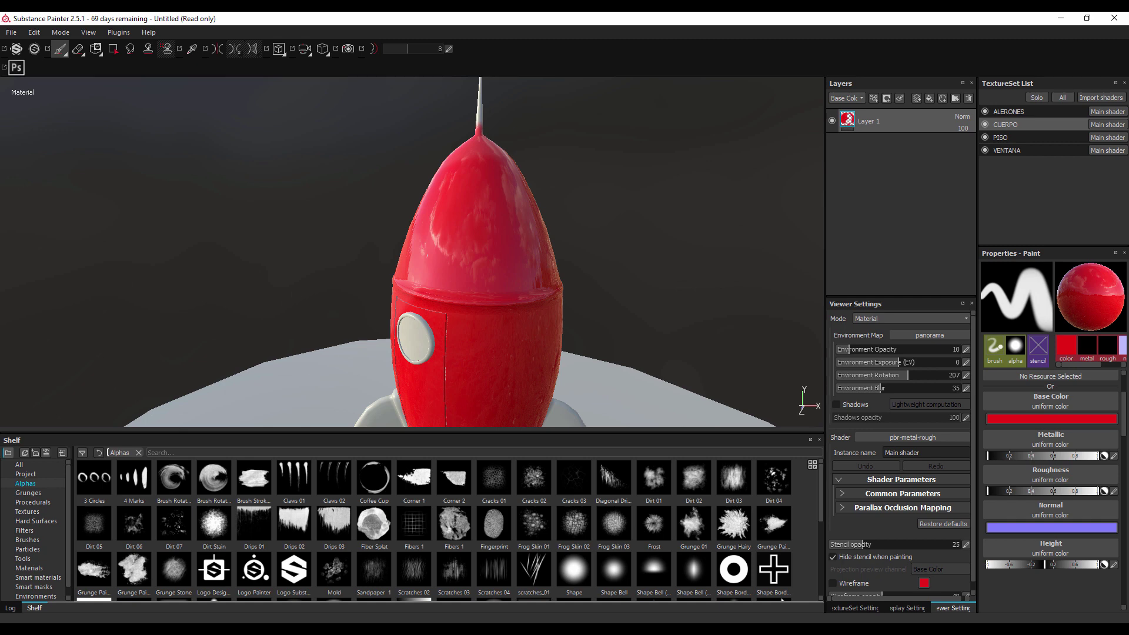
pyautogui.moveTo(527, 350); pyautogui.dragTo(481, 258)
pyautogui.scroll(-3)
pyautogui.hotkey('alt', 'q')
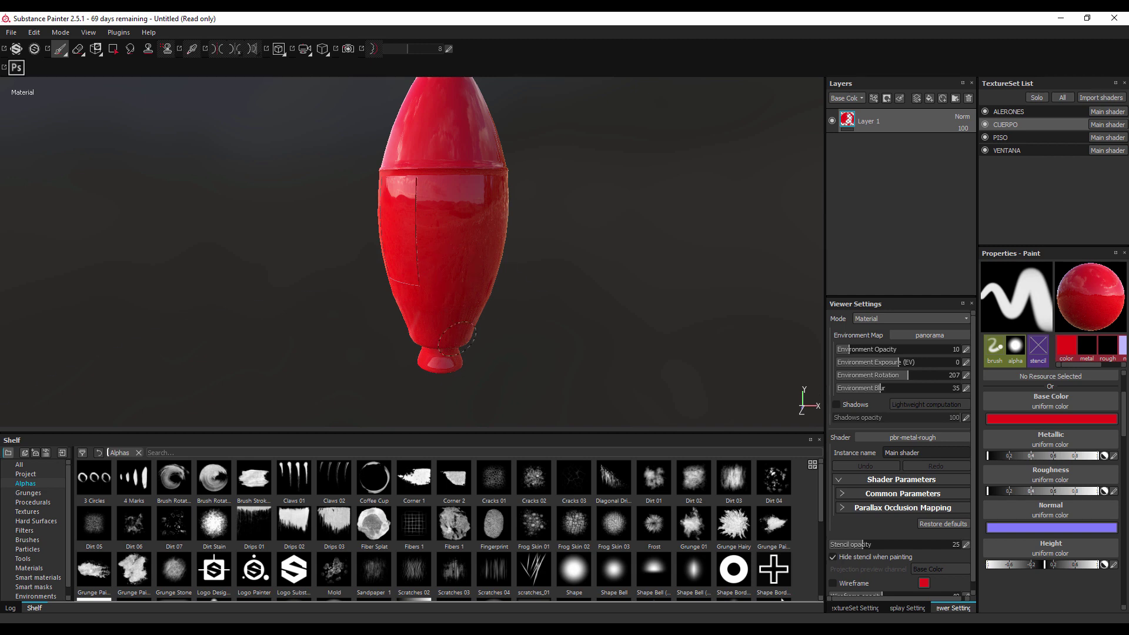
pyautogui.hotkey('alt', 'q')
pyautogui.hotkey('alt', 'q')
pyautogui.moveTo(335, 271); pyautogui.dragTo(506, 377)
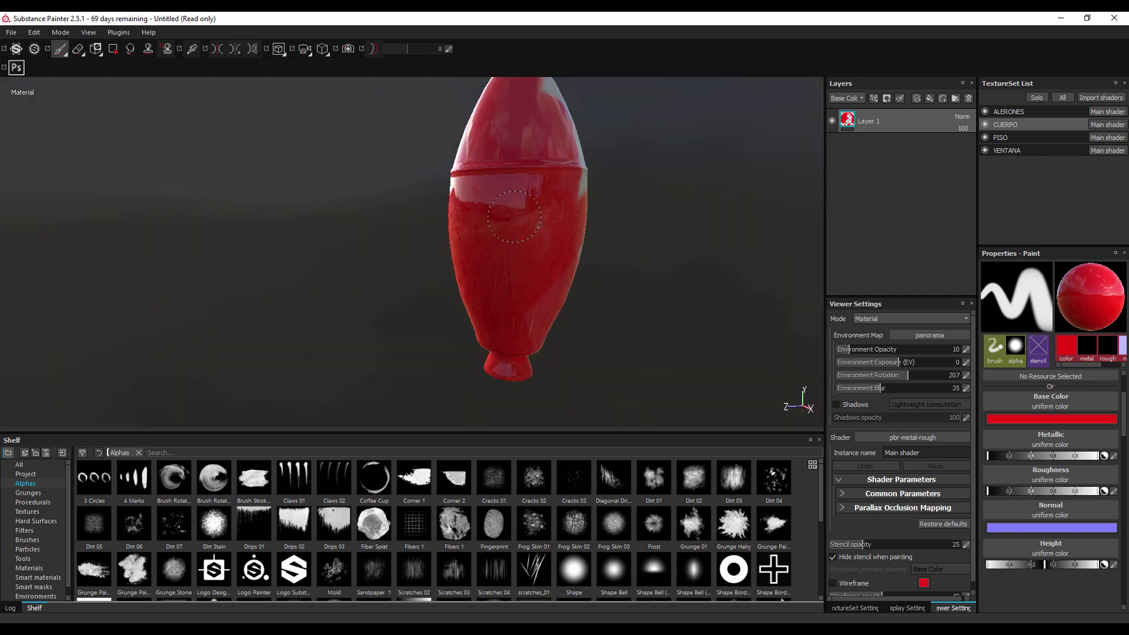
pyautogui.hotkey('alt', 'q')
pyautogui.scroll(3)
pyautogui.hotkey('ctrl', 'z')
pyautogui.hotkey('alt', 'q')
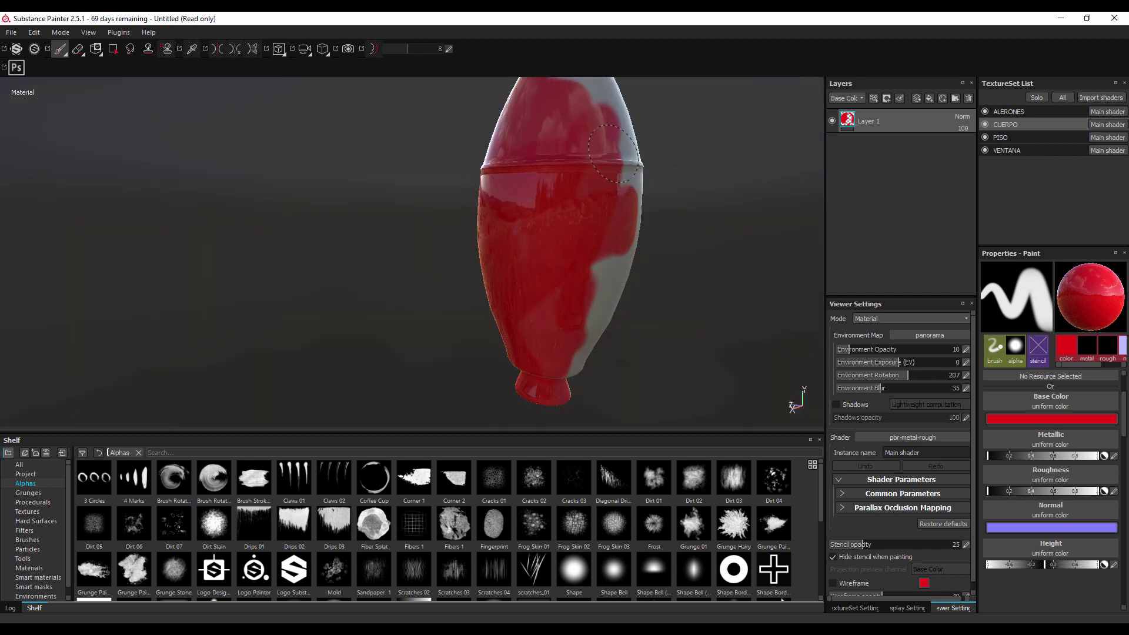
pyautogui.hotkey('alt', 'q')
# Step: From a front view, paint the remaining white body patches red with CUERPO soloed
pyautogui.moveTo(615, 153); pyautogui.dragTo(433, 176)
pyautogui.scroll(-3)
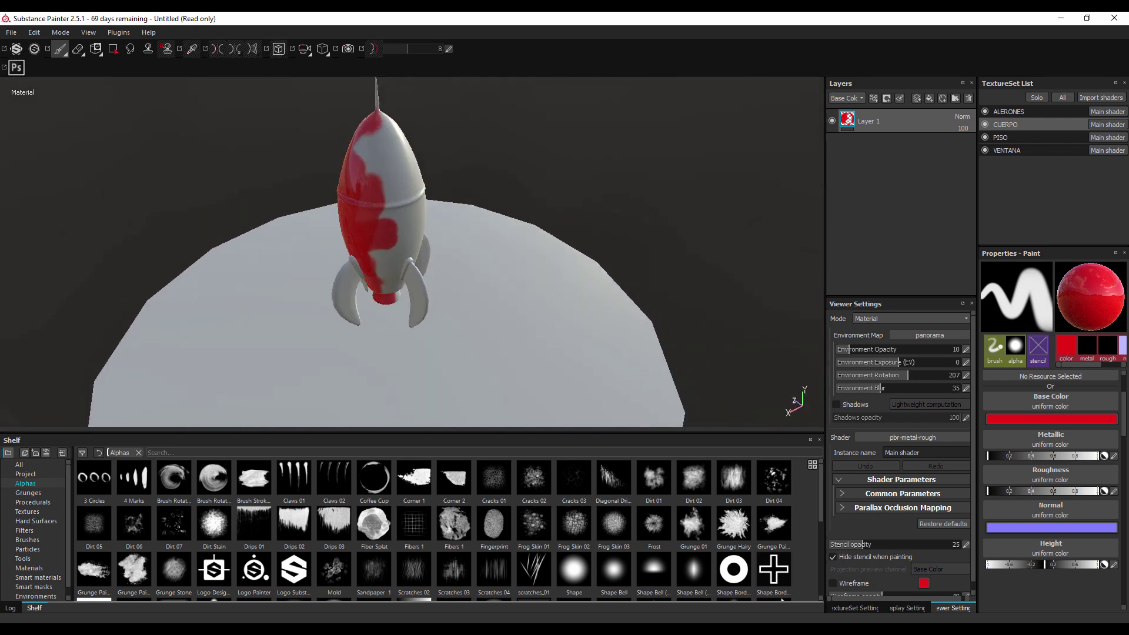
pyautogui.hotkey('alt', 'q')
pyautogui.hotkey('alt', 'q')
pyautogui.moveTo(428, 141); pyautogui.dragTo(646, 292)
pyautogui.hotkey('alt', 'q')
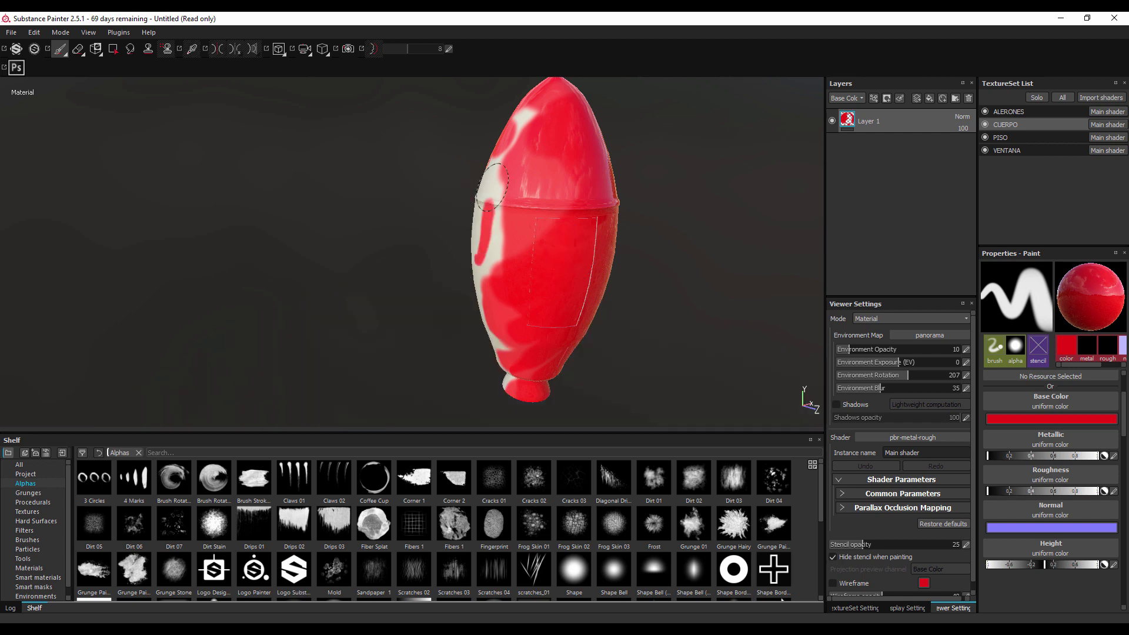
pyautogui.moveTo(494, 271); pyautogui.dragTo(523, 106)
pyautogui.hotkey('alt', 'q')
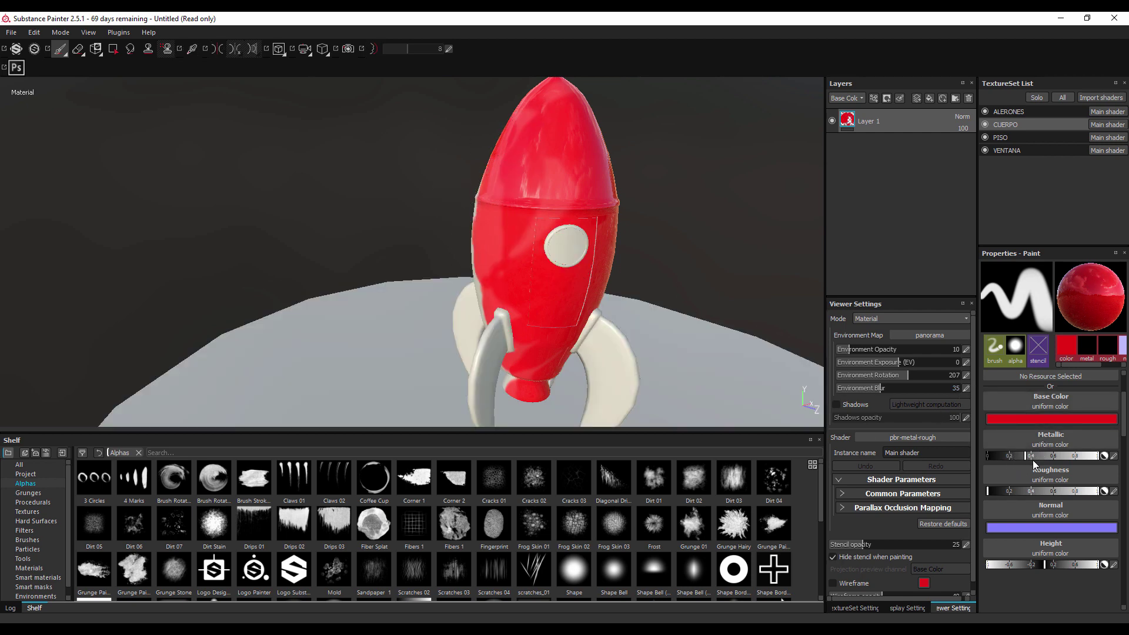
# Step: Set the brush roughness to about 0.5 and paint the soloed rocket body red
pyautogui.click(1050, 491)
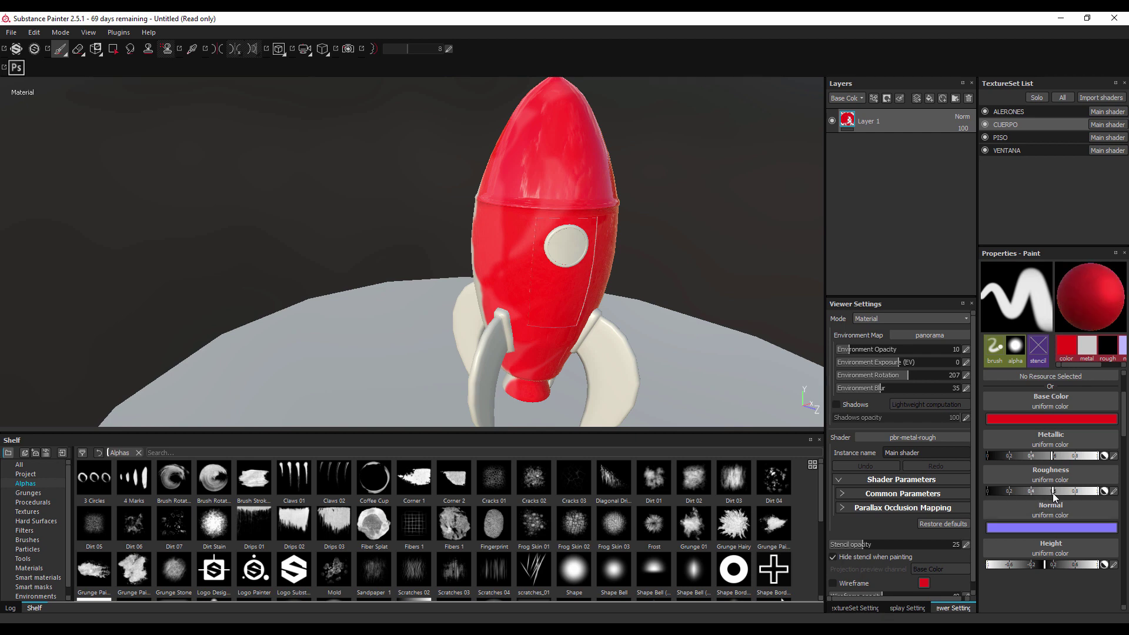
pyautogui.hotkey('alt', 'q')
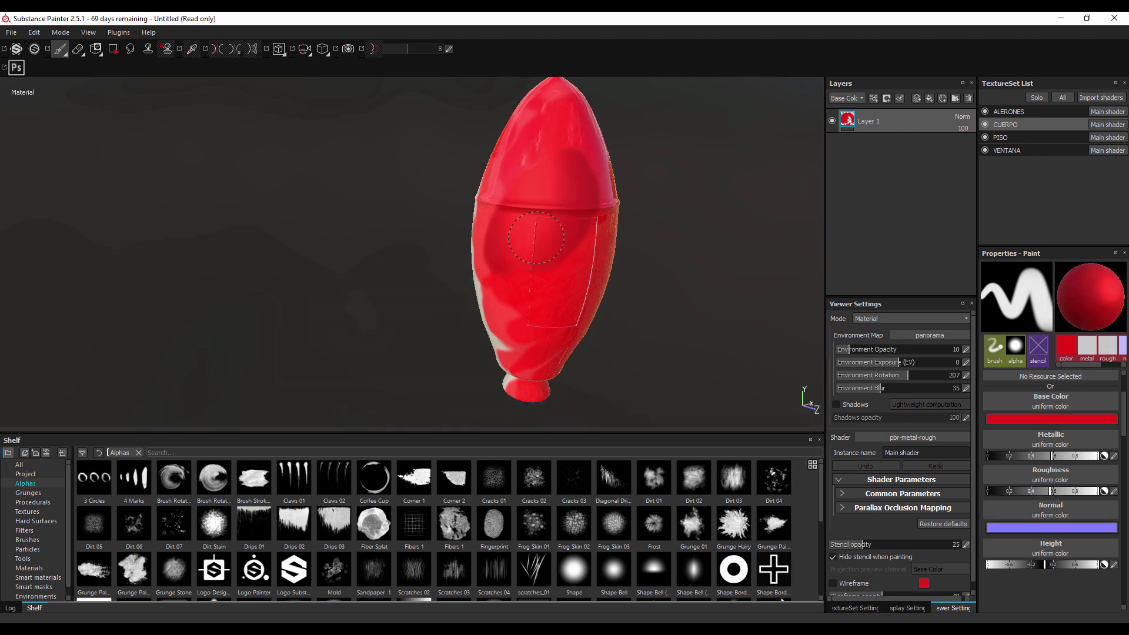
pyautogui.moveTo(510, 318); pyautogui.dragTo(534, 123)
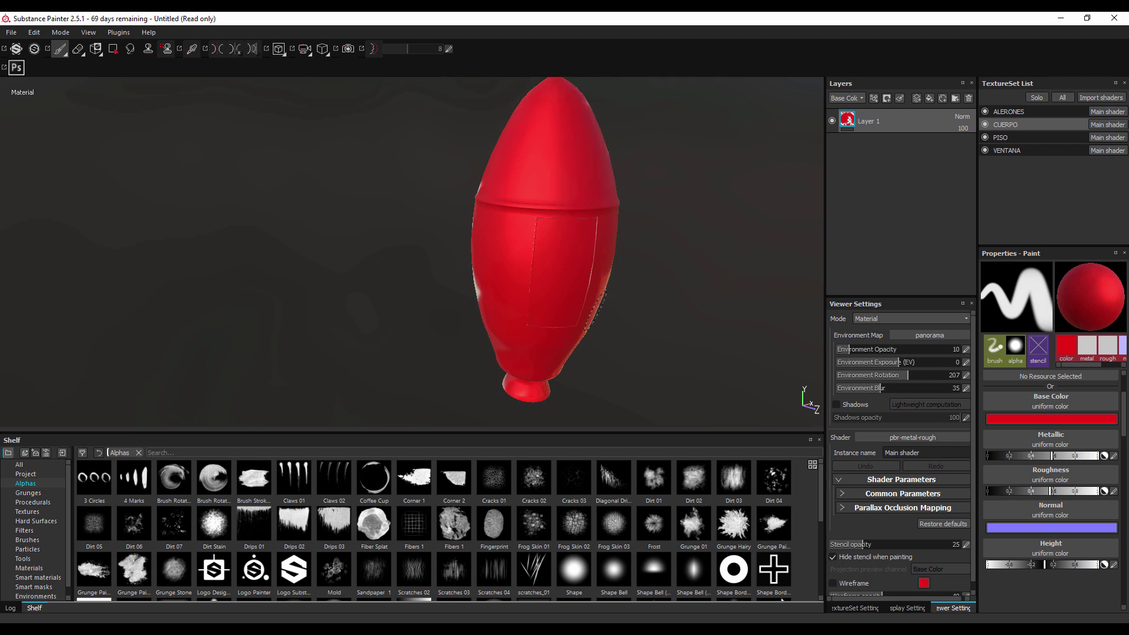
pyautogui.hotkey('alt', 'q')
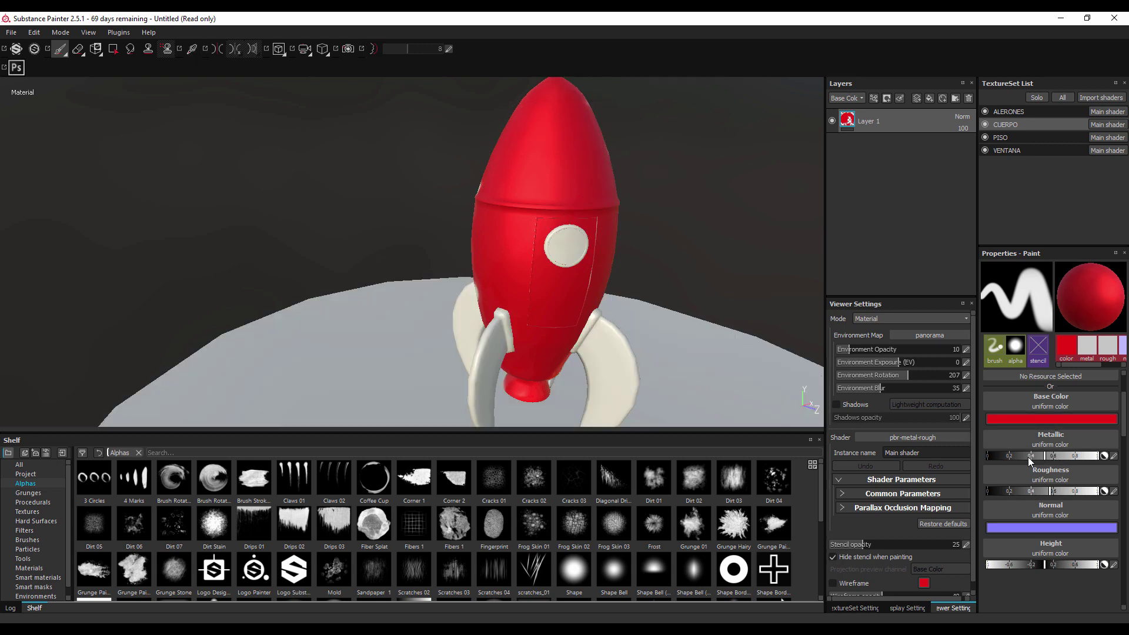
# Step: Set the paint to metallic 0 and fully rough, toggling the body solo view
pyautogui.moveTo(990, 474); pyautogui.dragTo(983, 472)
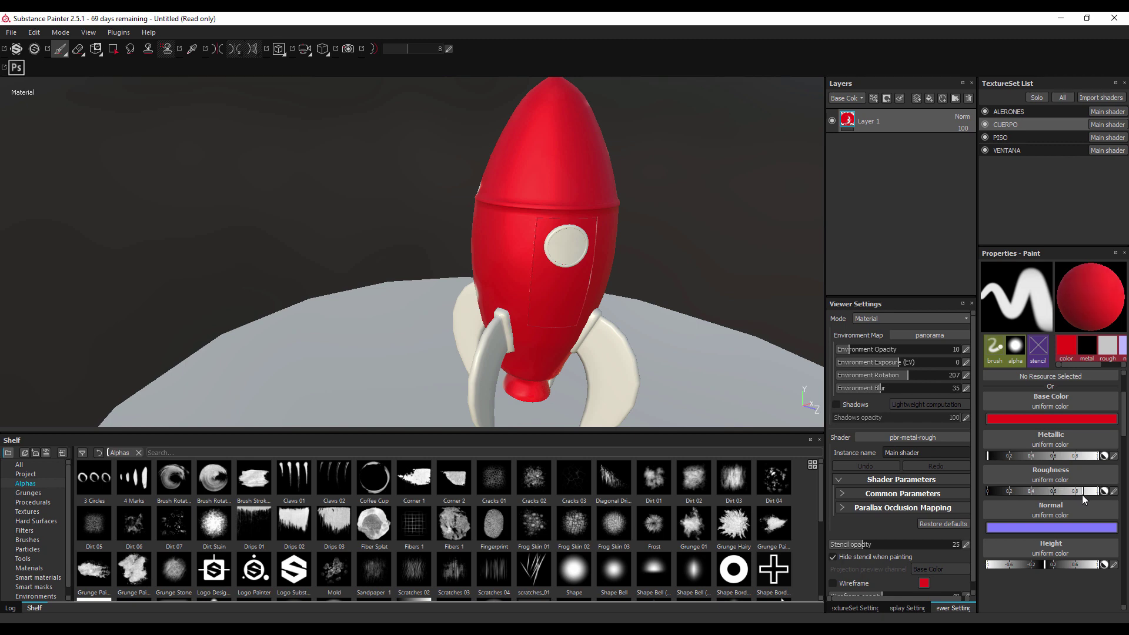
pyautogui.moveTo(1091, 495); pyautogui.dragTo(1116, 503)
pyautogui.hotkey('alt', 'q')
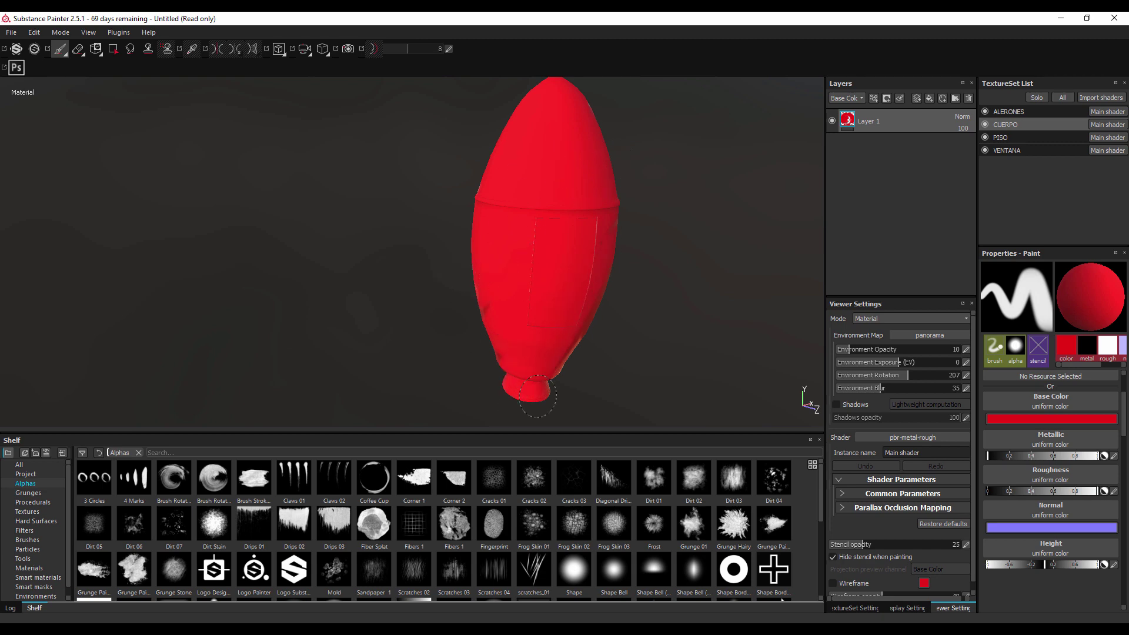
pyautogui.hotkey('alt', 'q')
# Step: Orbit close to the rocket and raise the paint's metallic value to about 0.8
pyautogui.scroll(3)
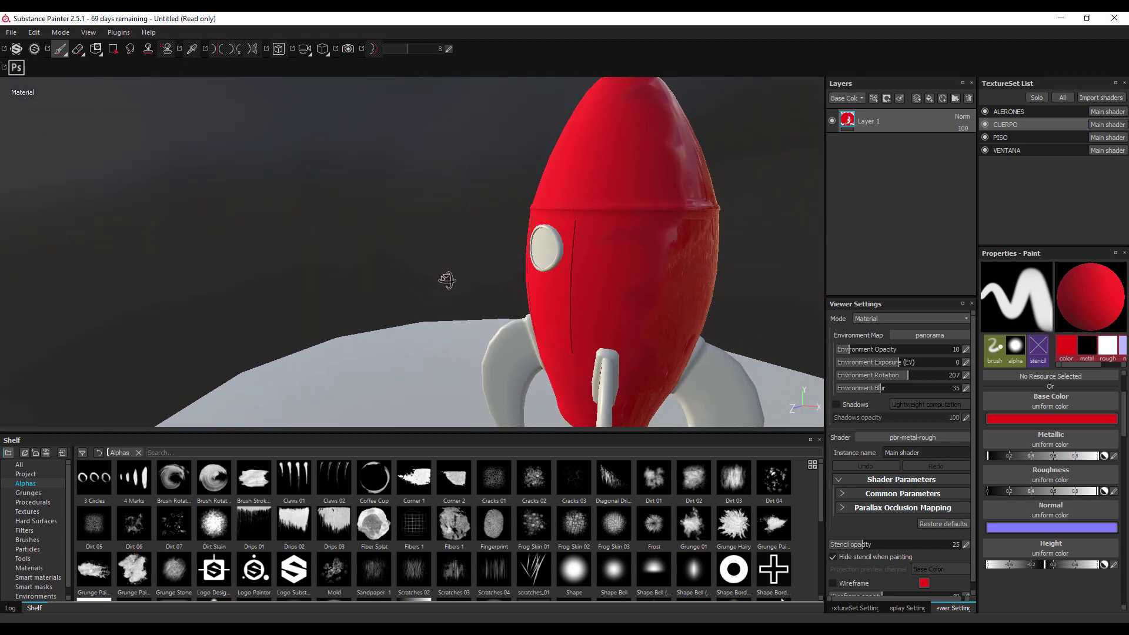
pyautogui.moveTo(448, 280); pyautogui.dragTo(766, 220)
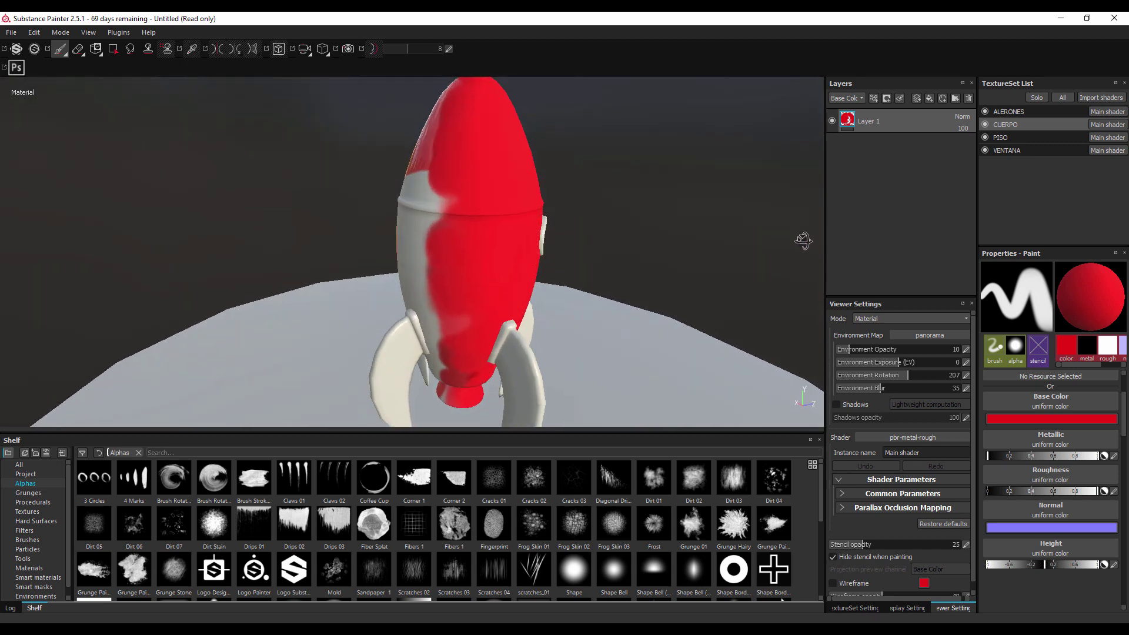
pyautogui.moveTo(506, 182); pyautogui.dragTo(700, 220)
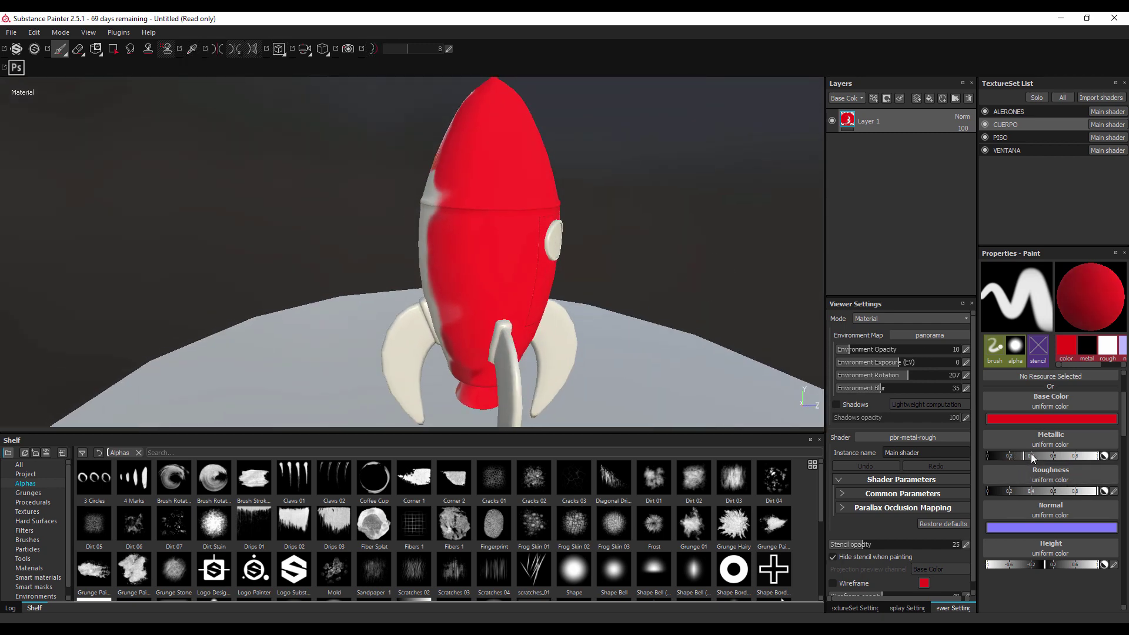
pyautogui.moveTo(1033, 458); pyautogui.dragTo(1029, 458)
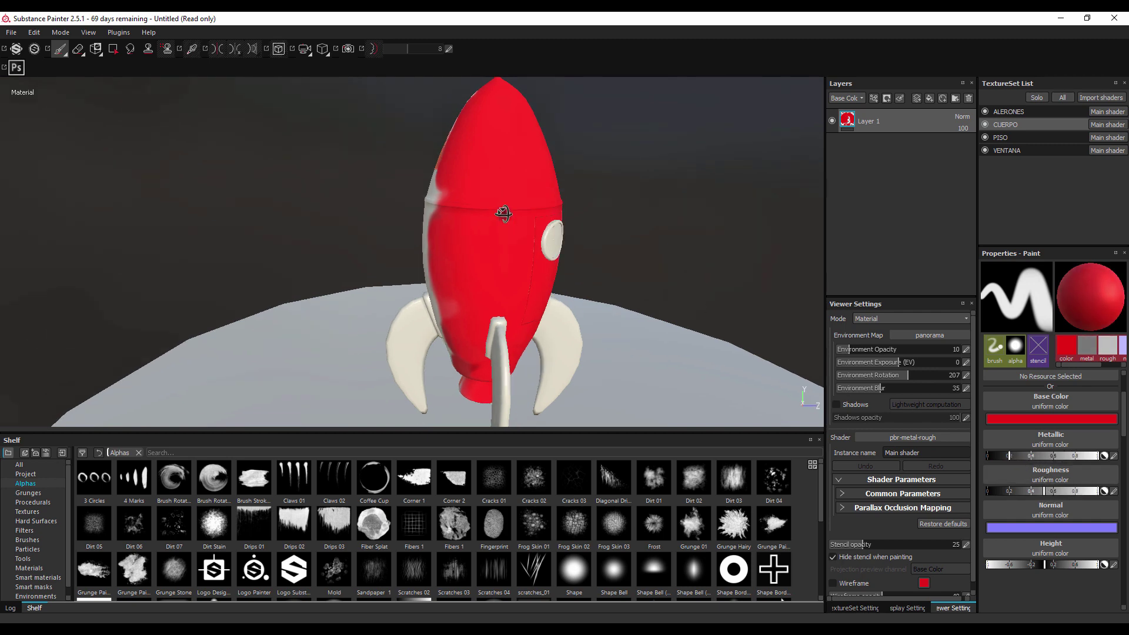
pyautogui.moveTo(542, 214); pyautogui.dragTo(531, 165)
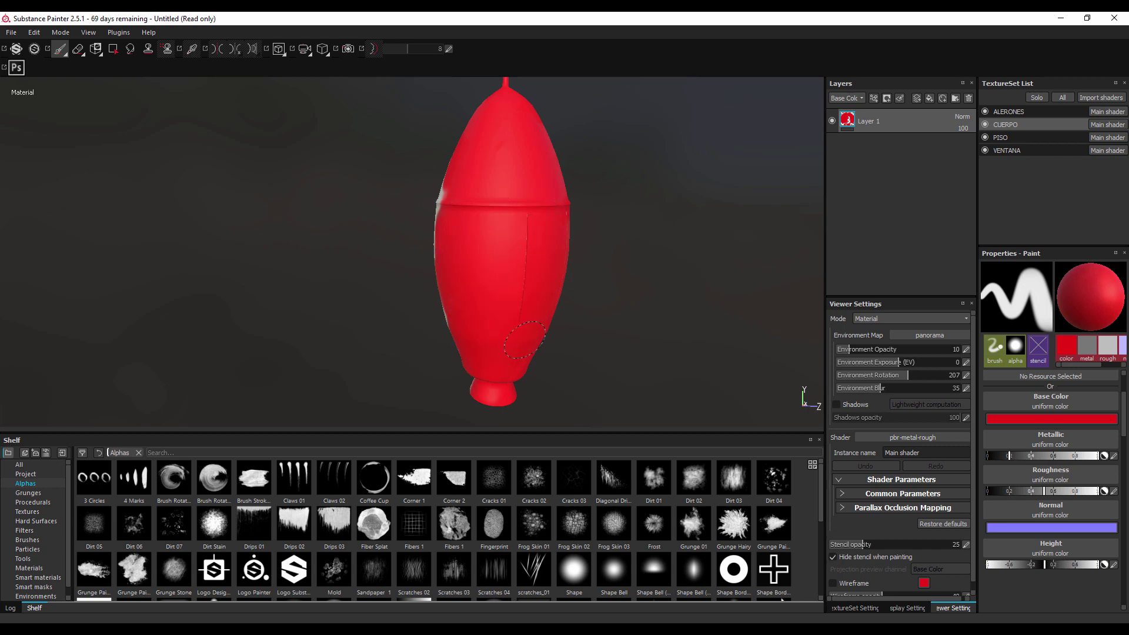
pyautogui.moveTo(456, 301); pyautogui.dragTo(617, 298)
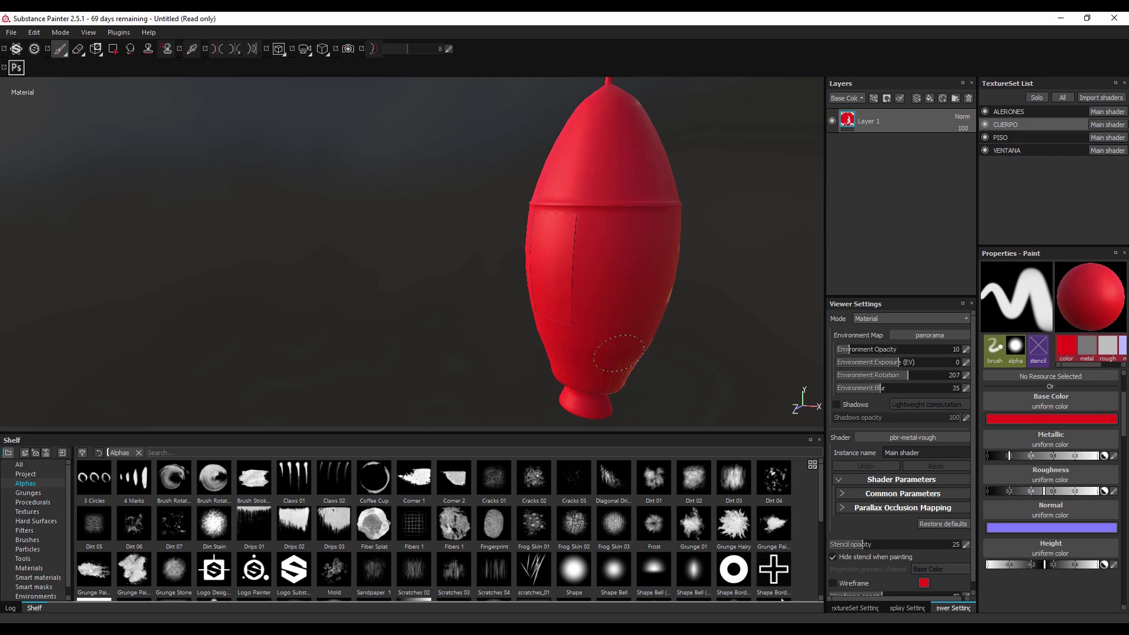
pyautogui.click(1074, 421)
# Step: Choose a dark red base colour and paint it across both sides of the rocket body
pyautogui.moveTo(995, 414); pyautogui.dragTo(995, 432)
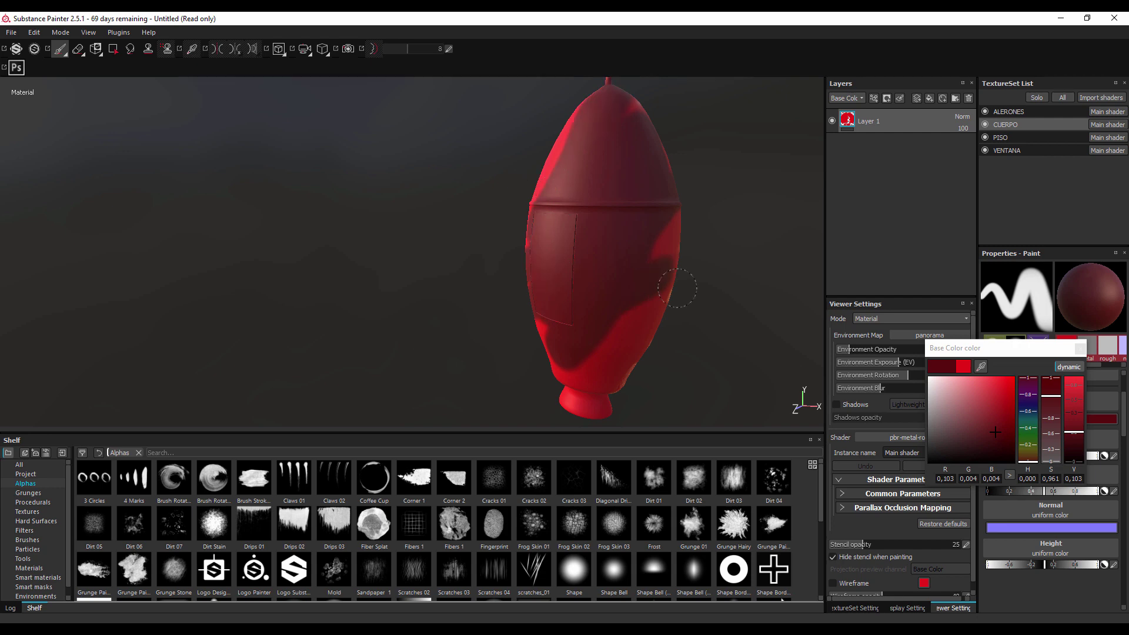
pyautogui.moveTo(688, 302); pyautogui.dragTo(587, 244)
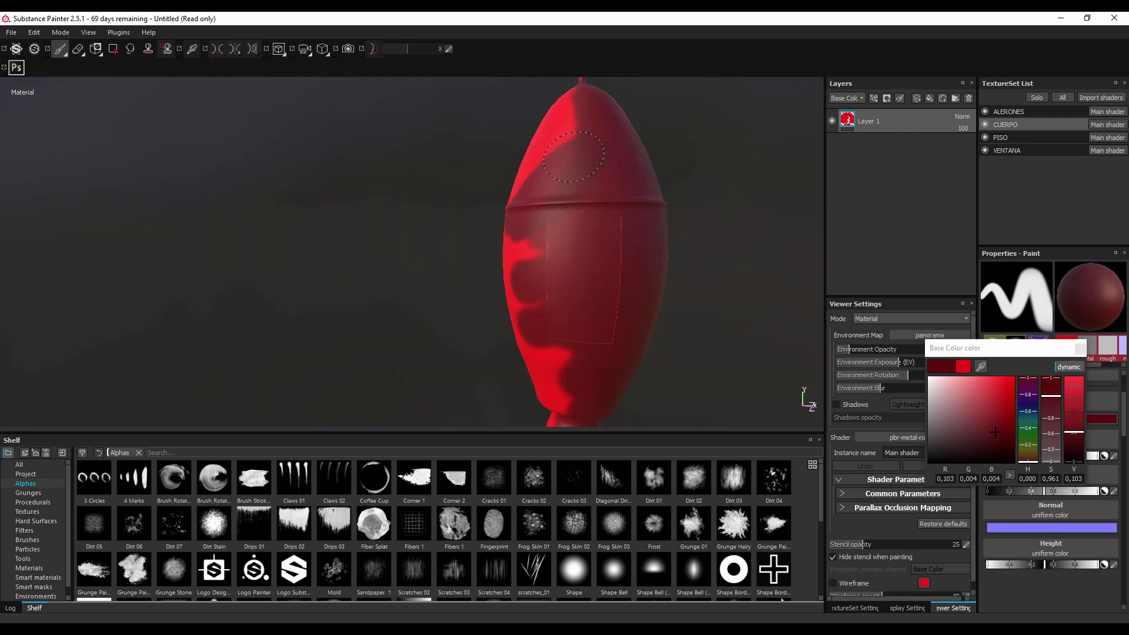
pyautogui.moveTo(524, 232); pyautogui.dragTo(555, 312)
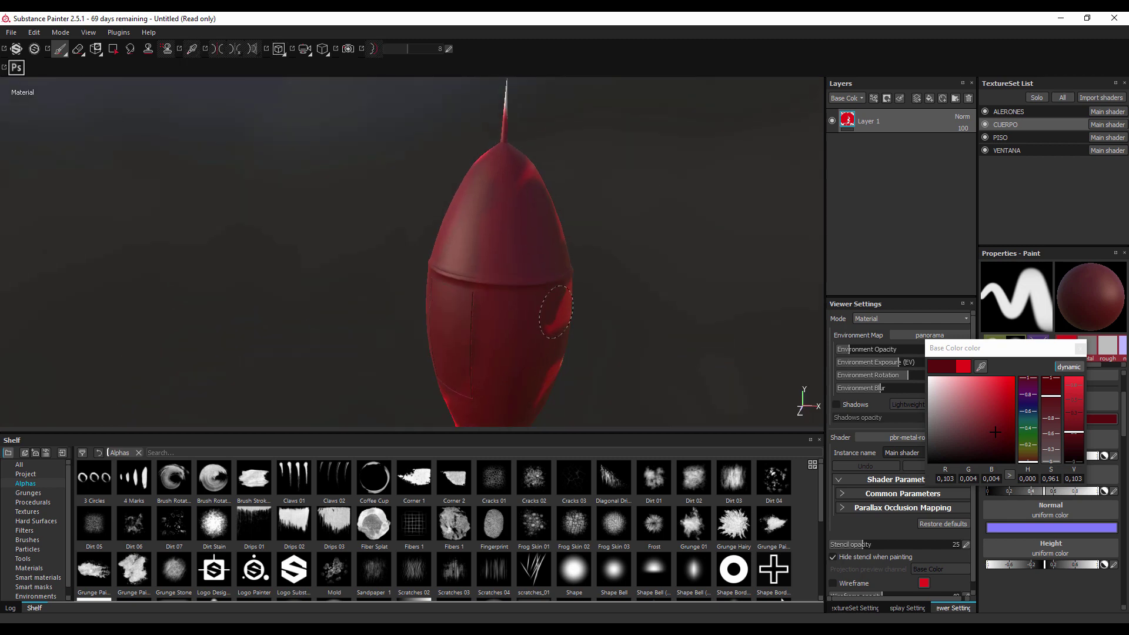
pyautogui.moveTo(561, 263); pyautogui.dragTo(477, 341)
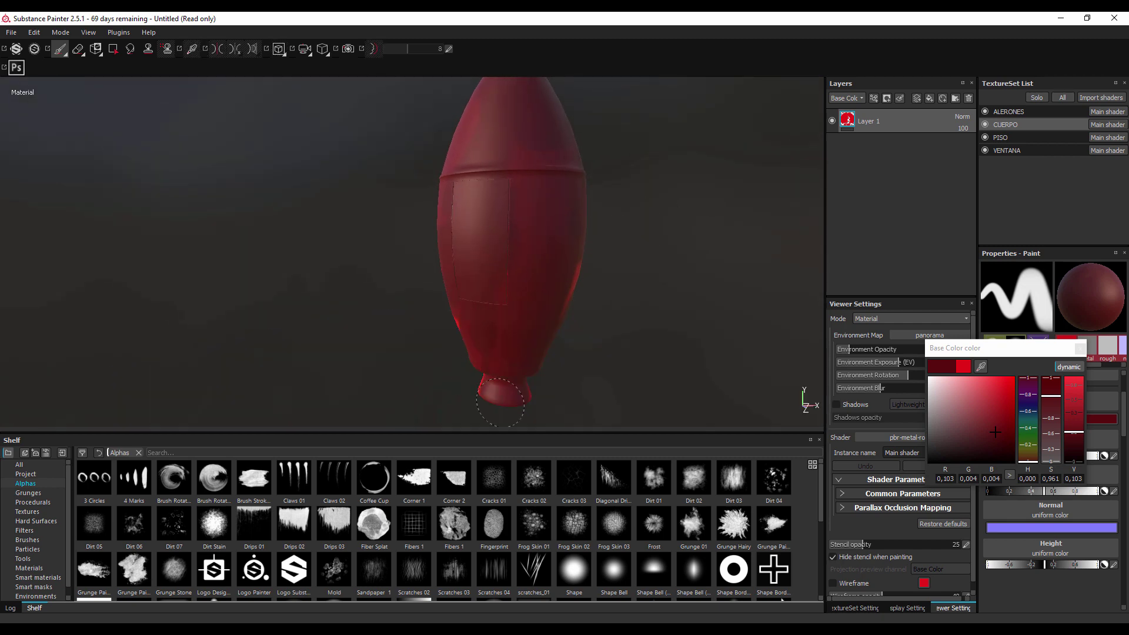
pyautogui.moveTo(571, 253); pyautogui.dragTo(848, 254)
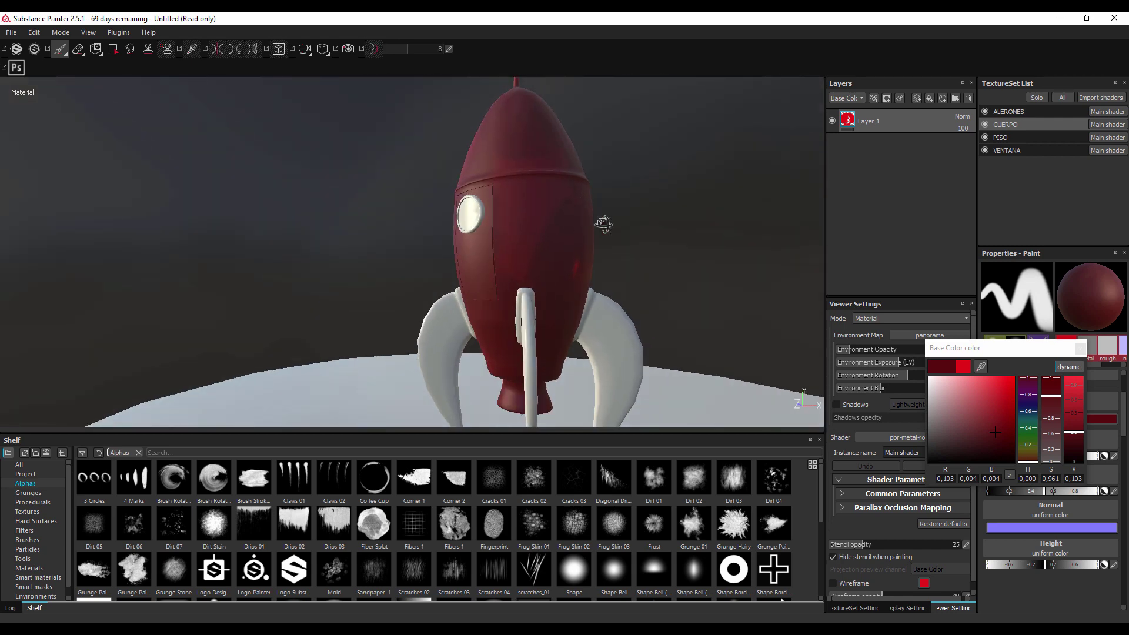
pyautogui.moveTo(731, 232); pyautogui.dragTo(576, 223)
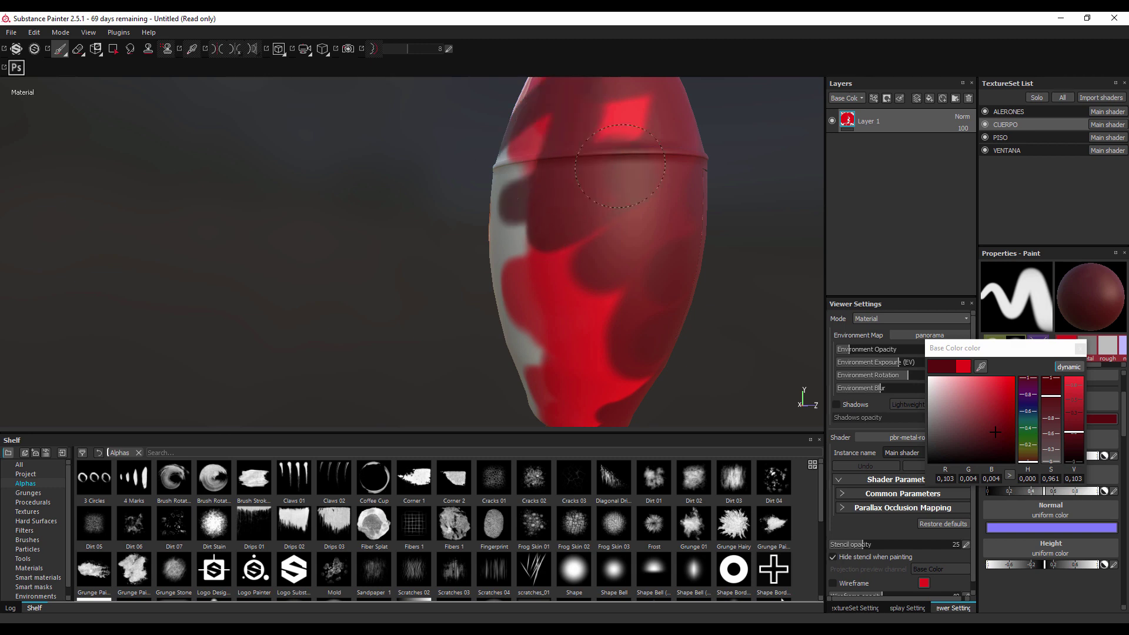
pyautogui.moveTo(597, 319); pyautogui.dragTo(631, 224)
pyautogui.scroll(-3)
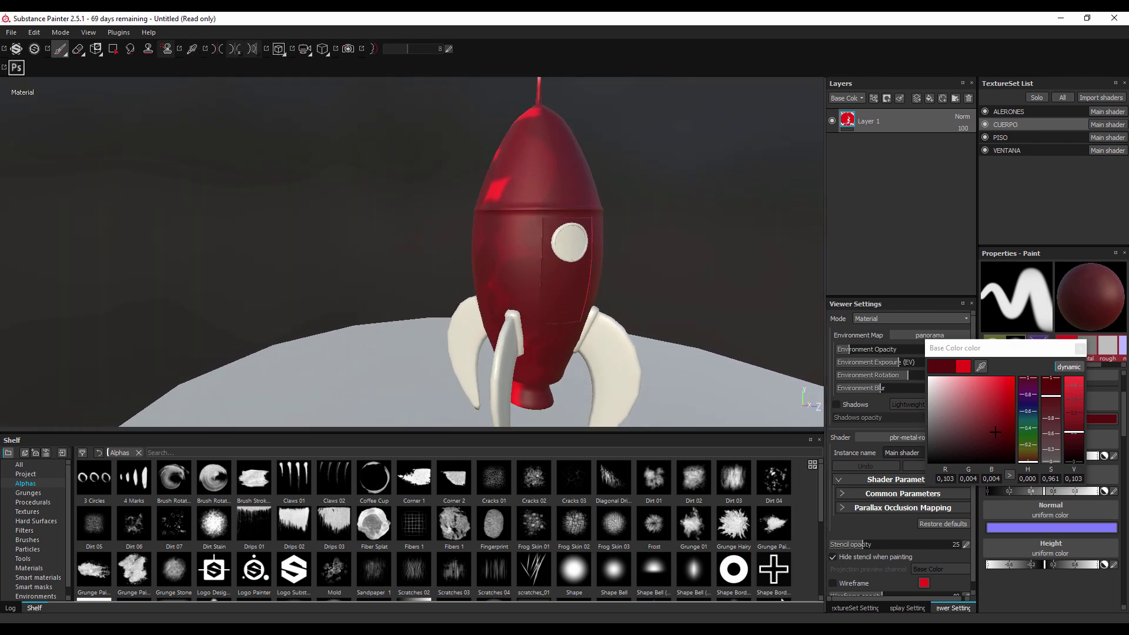
pyautogui.click(1080, 353)
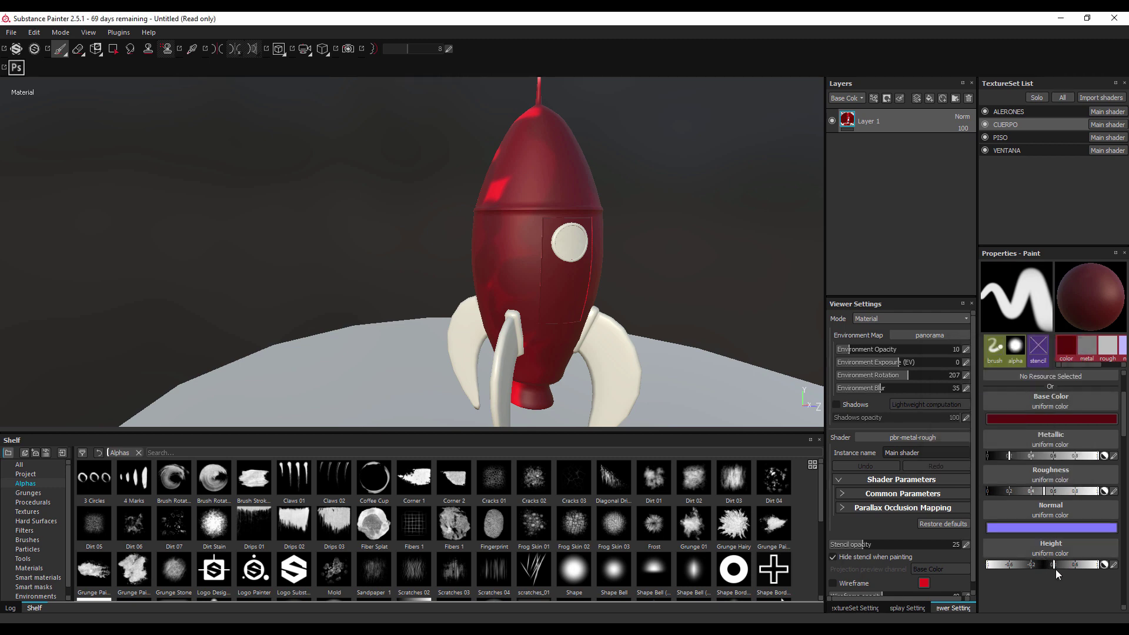
# Step: Paint raised curls and embossed dabs on the rocket's nose cone
pyautogui.hotkey('alt', 'q')
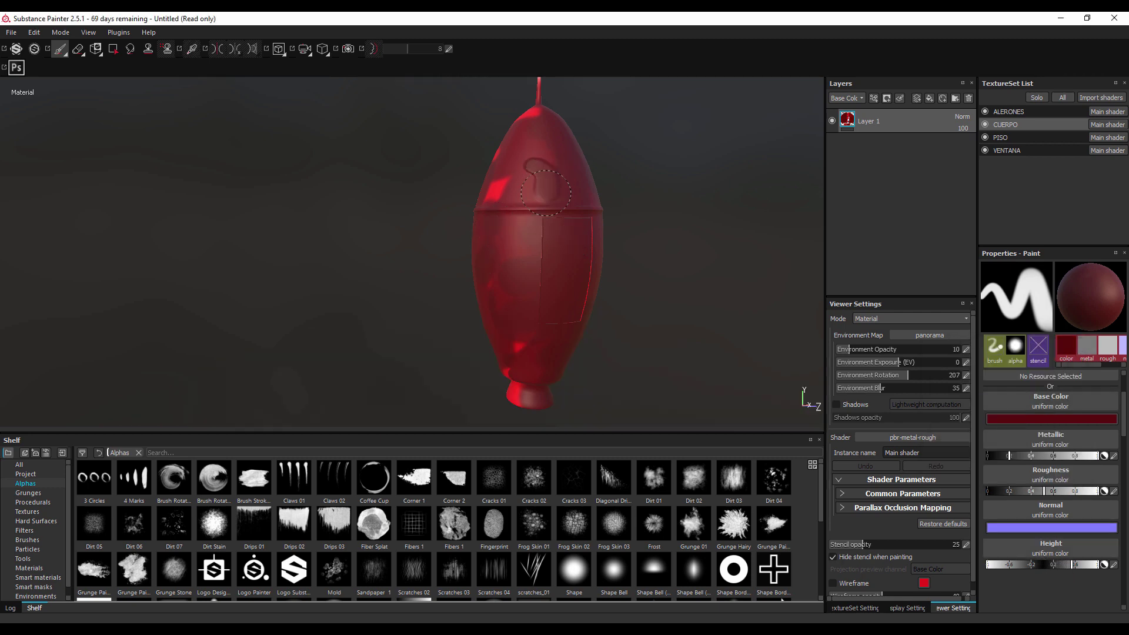
pyautogui.hotkey('alt', 'q')
pyautogui.scroll(3)
pyautogui.moveTo(680, 222); pyautogui.dragTo(675, 176)
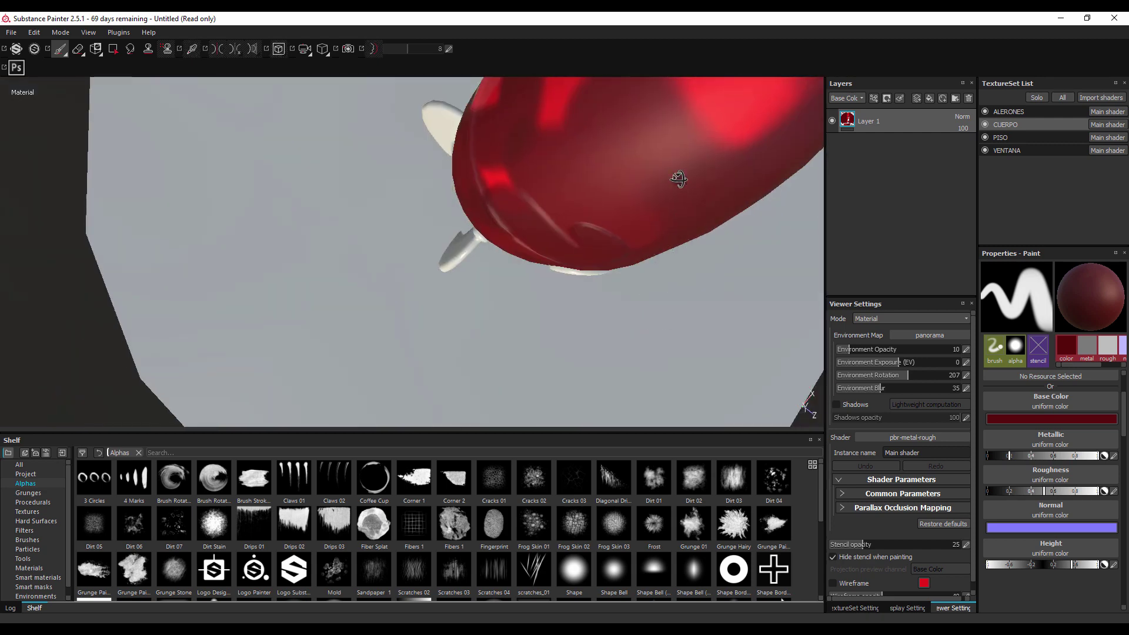
pyautogui.scroll(3)
pyautogui.moveTo(750, 203); pyautogui.dragTo(741, 212)
pyautogui.moveTo(529, 200); pyautogui.dragTo(536, 189)
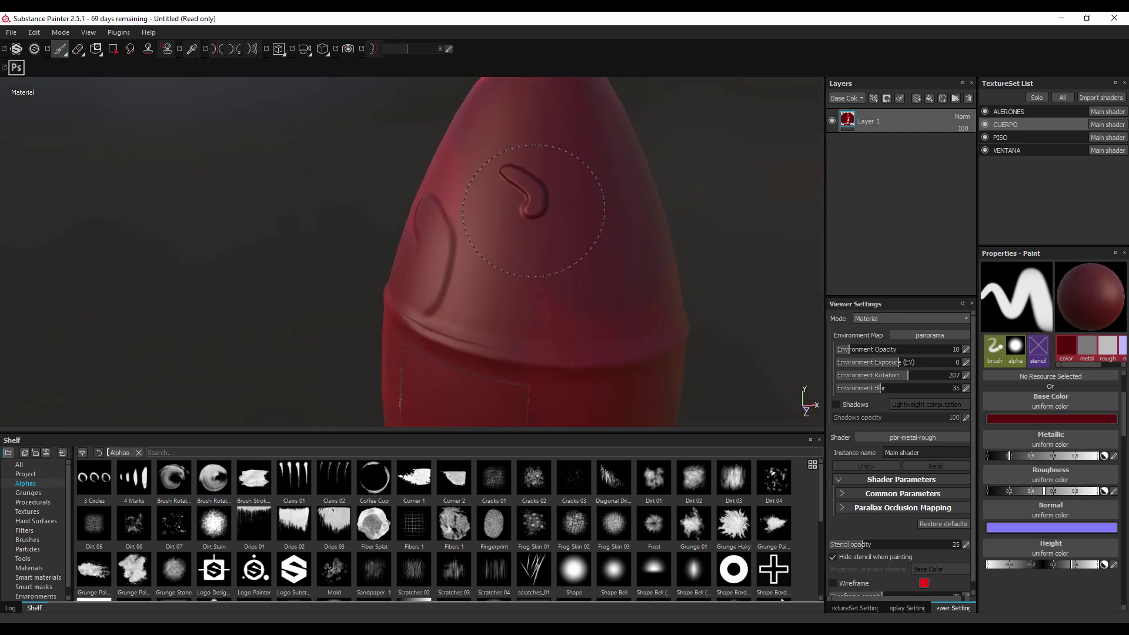
pyautogui.moveTo(520, 263); pyautogui.dragTo(590, 238)
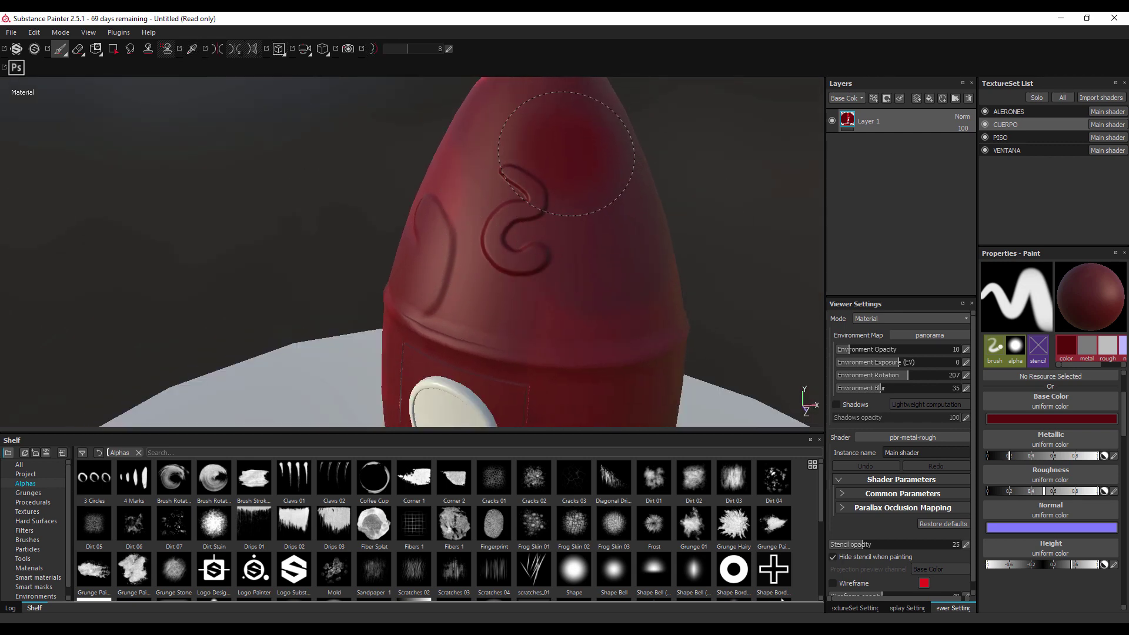
pyautogui.moveTo(566, 153); pyautogui.dragTo(587, 166)
pyautogui.click(588, 168)
pyautogui.click(579, 253)
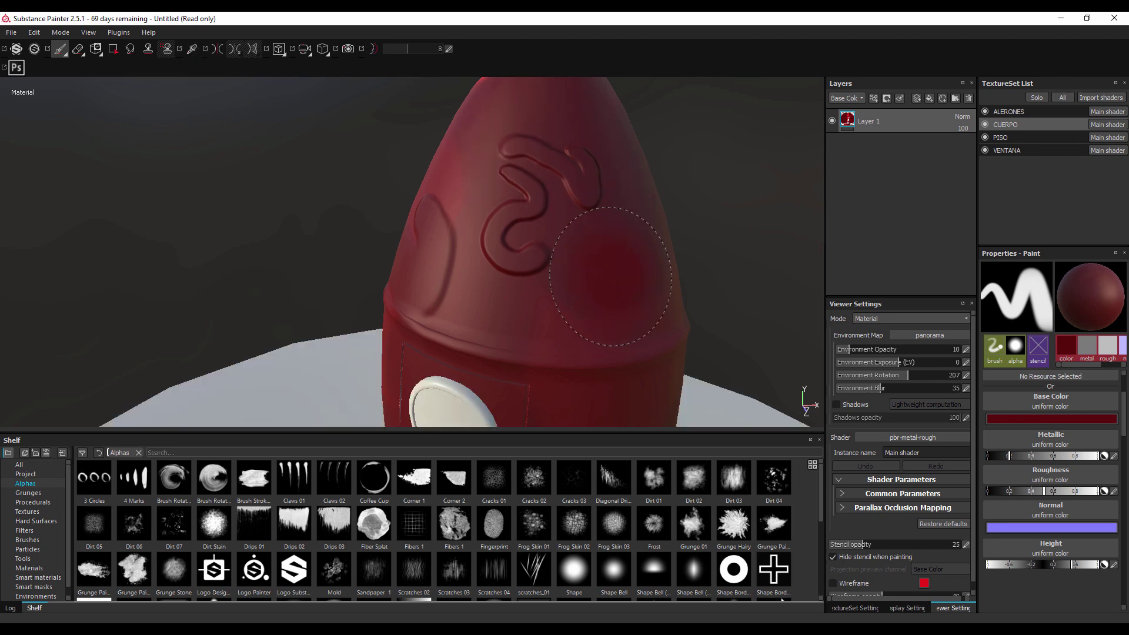
# Step: Paint raised strokes up the front of the hull and enable viewport shadows
pyautogui.moveTo(573, 306); pyautogui.dragTo(710, 314)
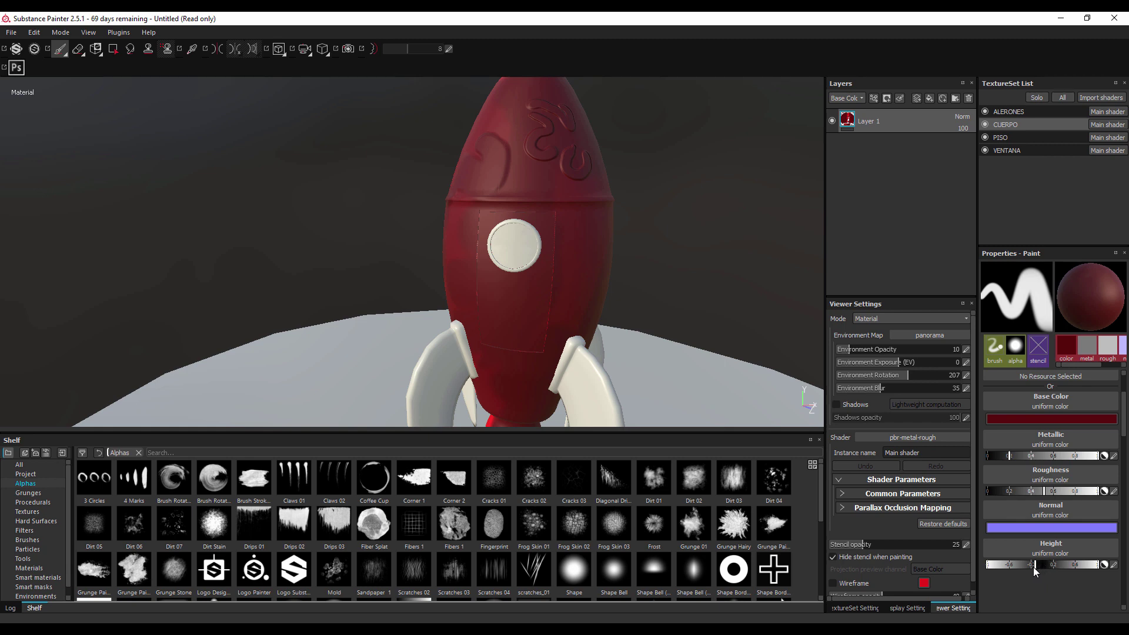
pyautogui.moveTo(676, 282); pyautogui.dragTo(587, 295)
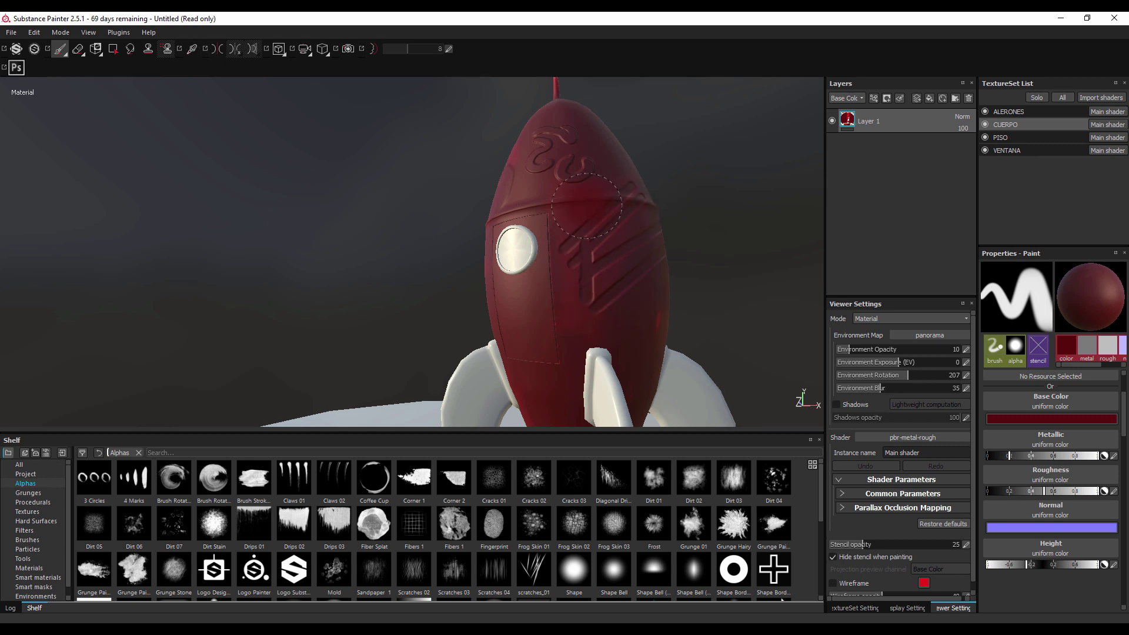
pyautogui.moveTo(713, 184); pyautogui.dragTo(513, 265)
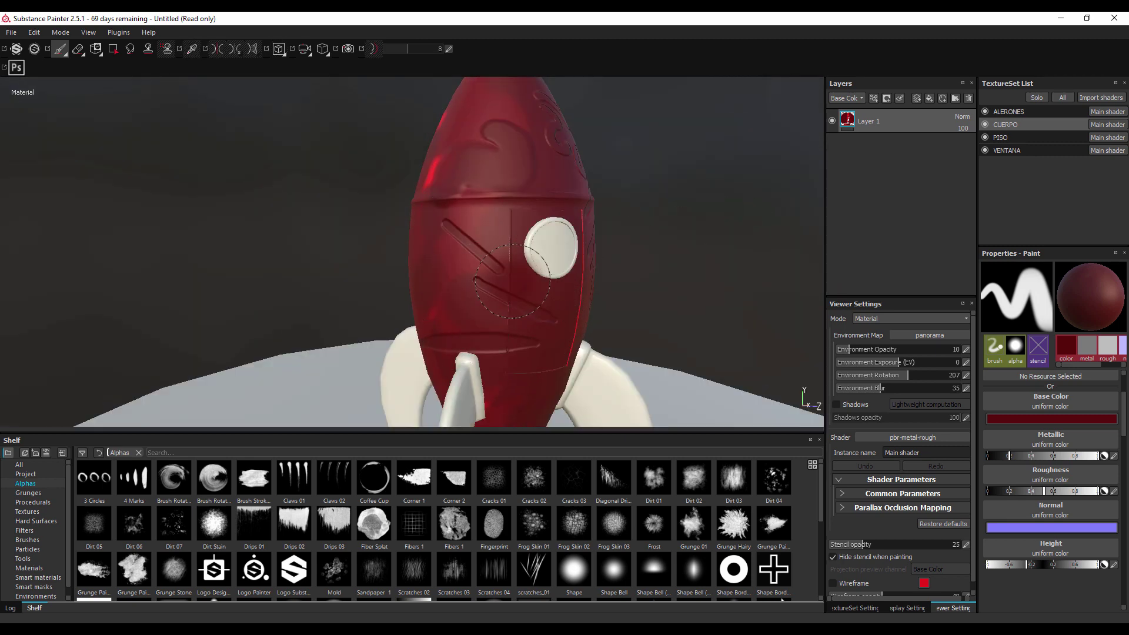
pyautogui.moveTo(517, 277); pyautogui.dragTo(605, 262)
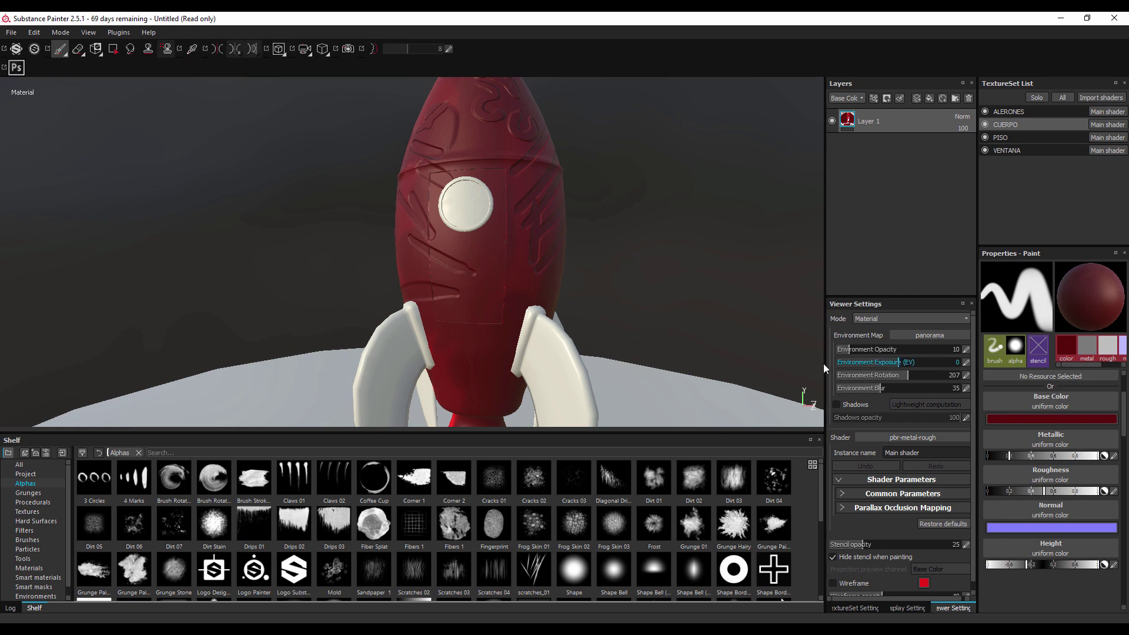
pyautogui.click(836, 405)
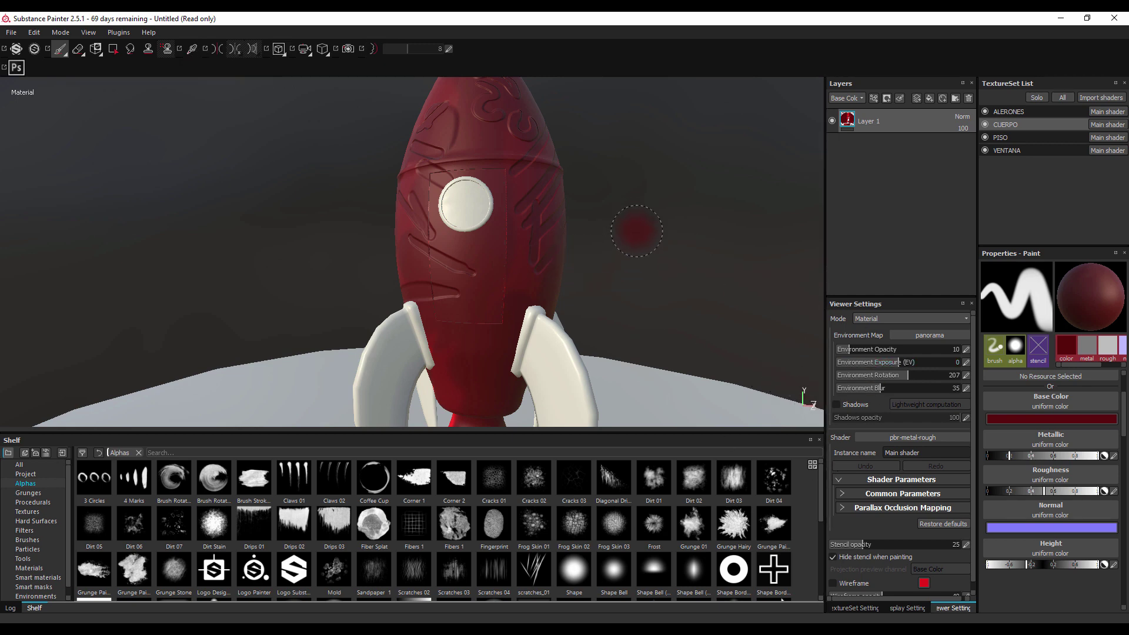
pyautogui.moveTo(620, 225); pyautogui.dragTo(612, 272)
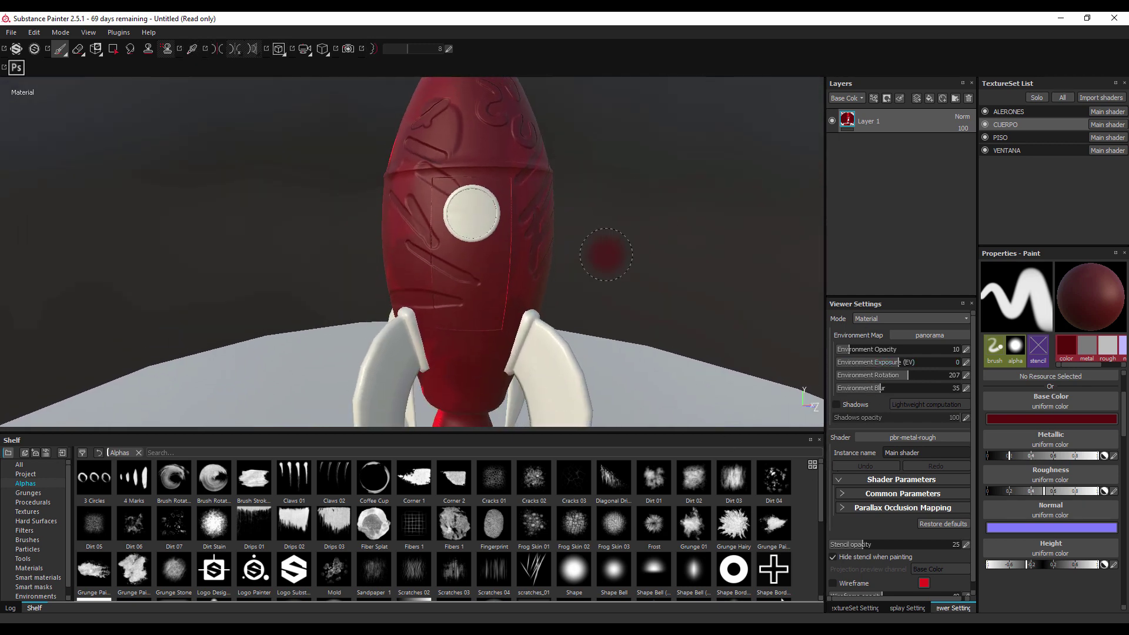
pyautogui.moveTo(605, 252); pyautogui.dragTo(529, 264)
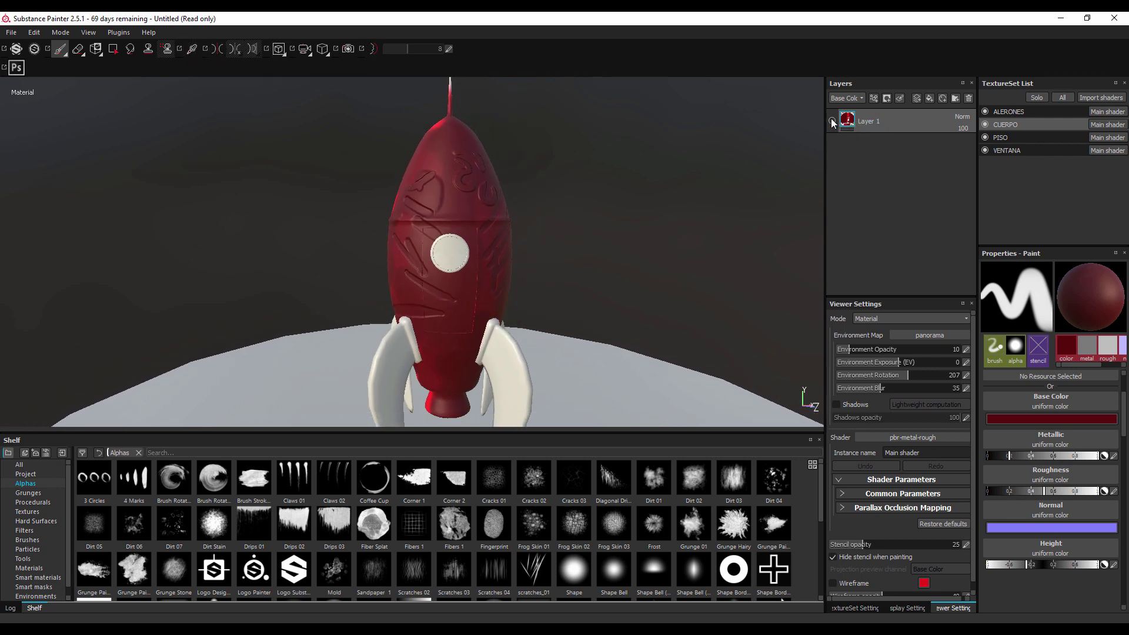
# Step: Add a new paint layer above Layer 1 with a bright blue base colour
pyautogui.click(831, 122)
pyautogui.click(917, 100)
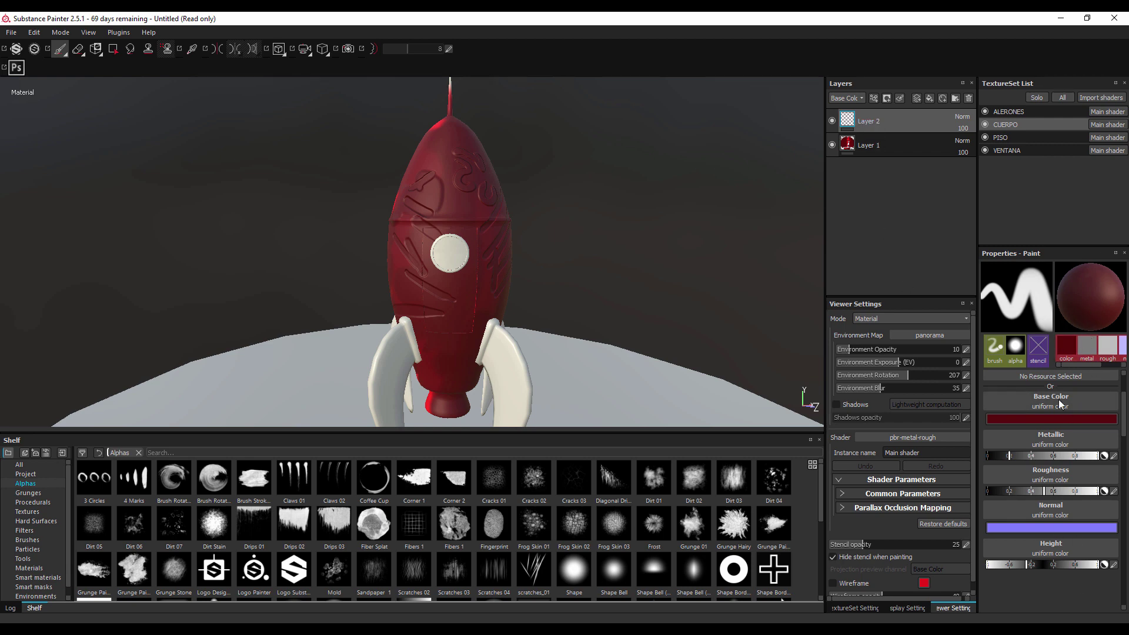
pyautogui.click(1033, 419)
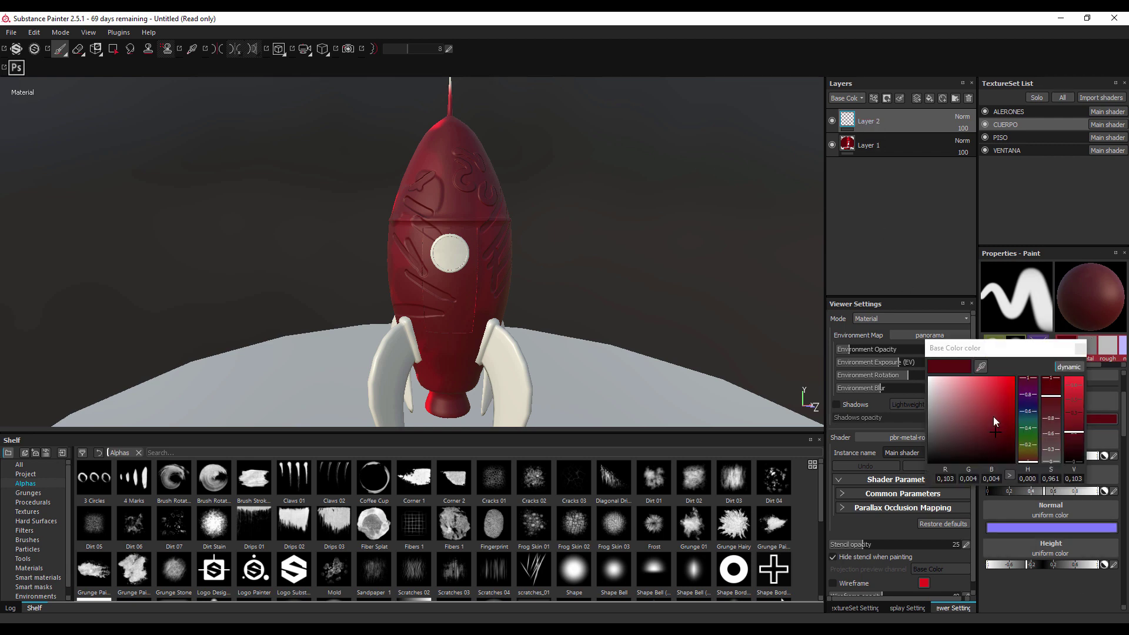
pyautogui.click(1028, 405)
pyautogui.moveTo(998, 406); pyautogui.dragTo(987, 386)
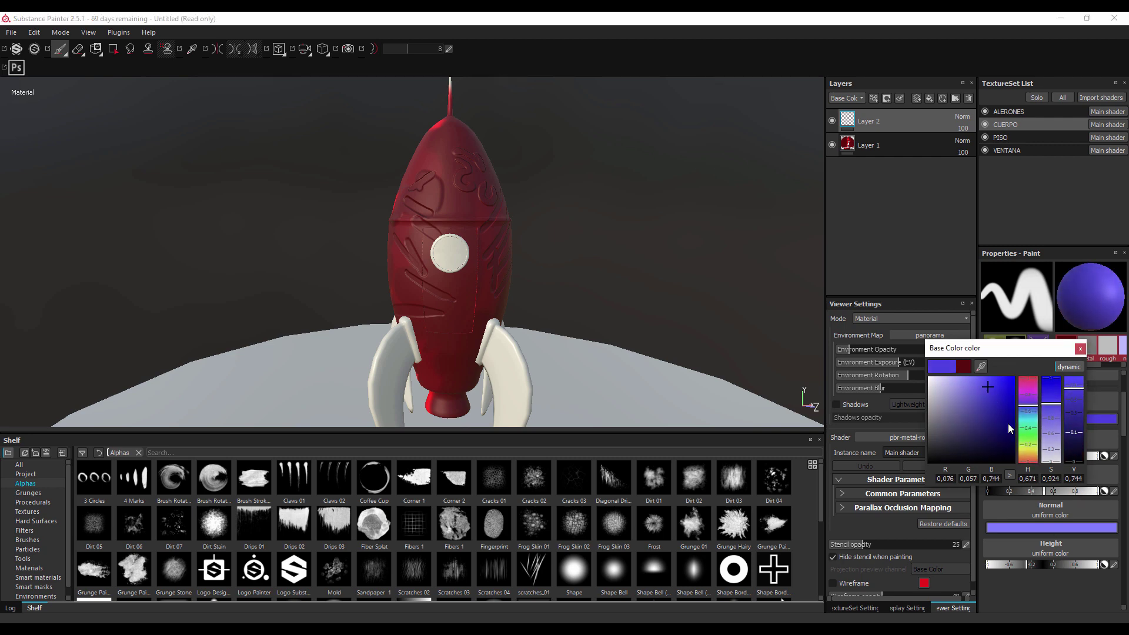
pyautogui.click(1080, 348)
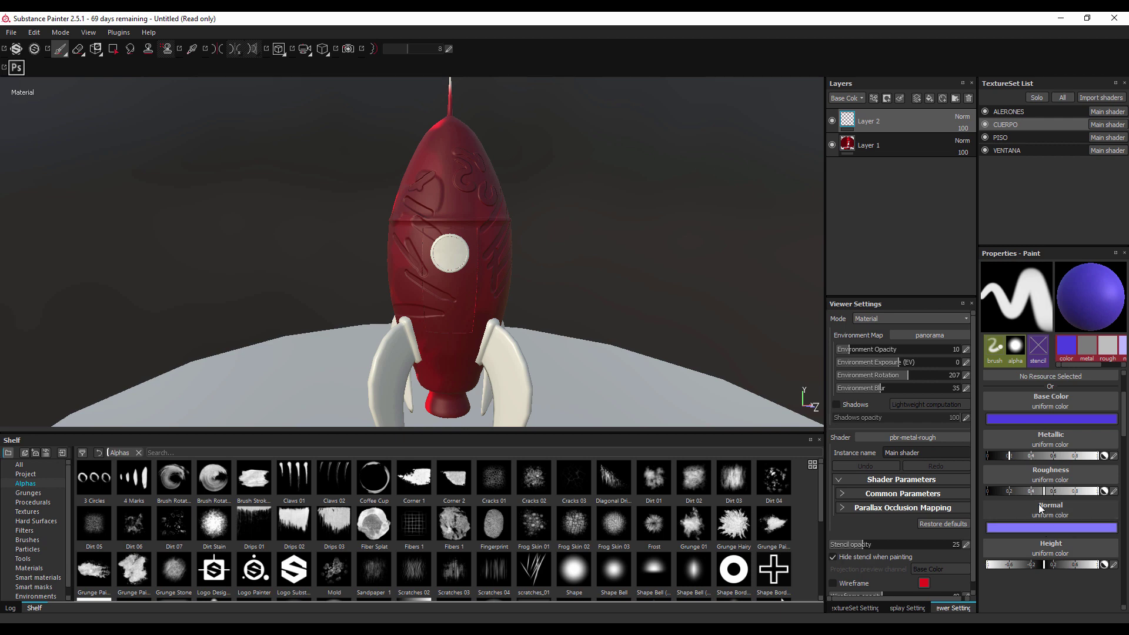
# Step: Paint glossy low-roughness blue over the upper body, then hide Layer 2
pyautogui.click(1012, 491)
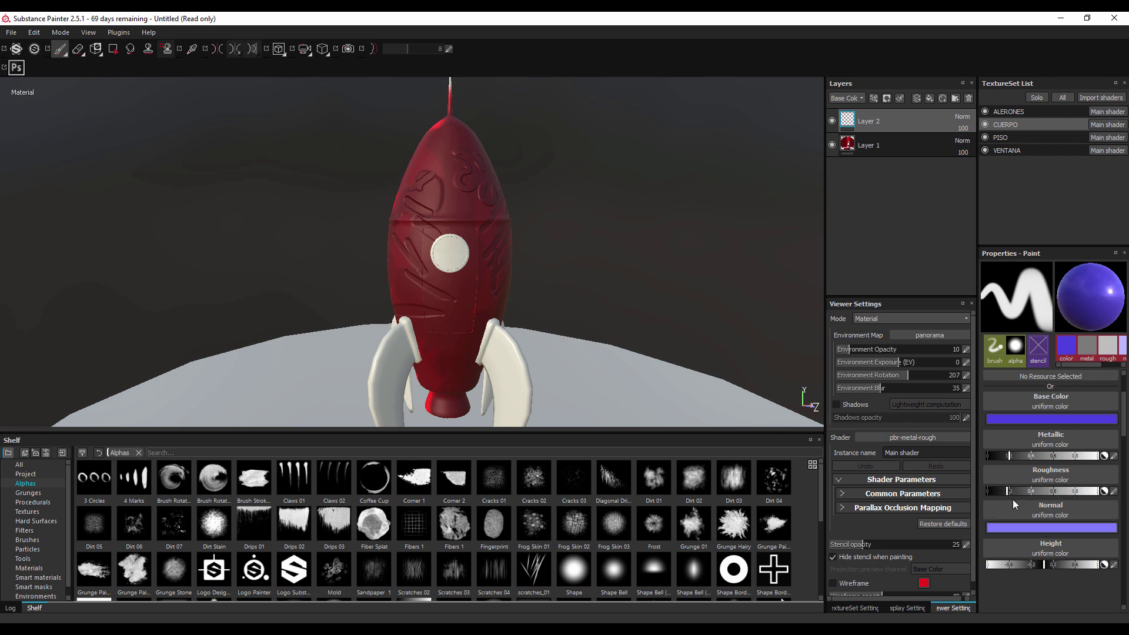
pyautogui.moveTo(421, 197); pyautogui.dragTo(464, 376)
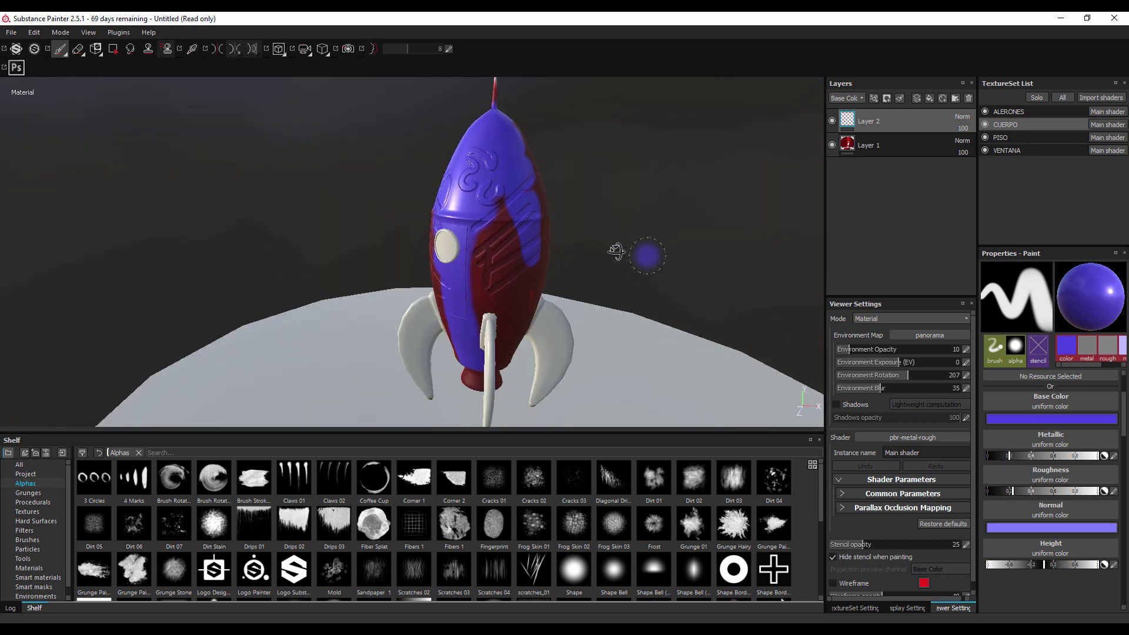
pyautogui.moveTo(643, 252); pyautogui.dragTo(933, 136)
pyautogui.click(832, 121)
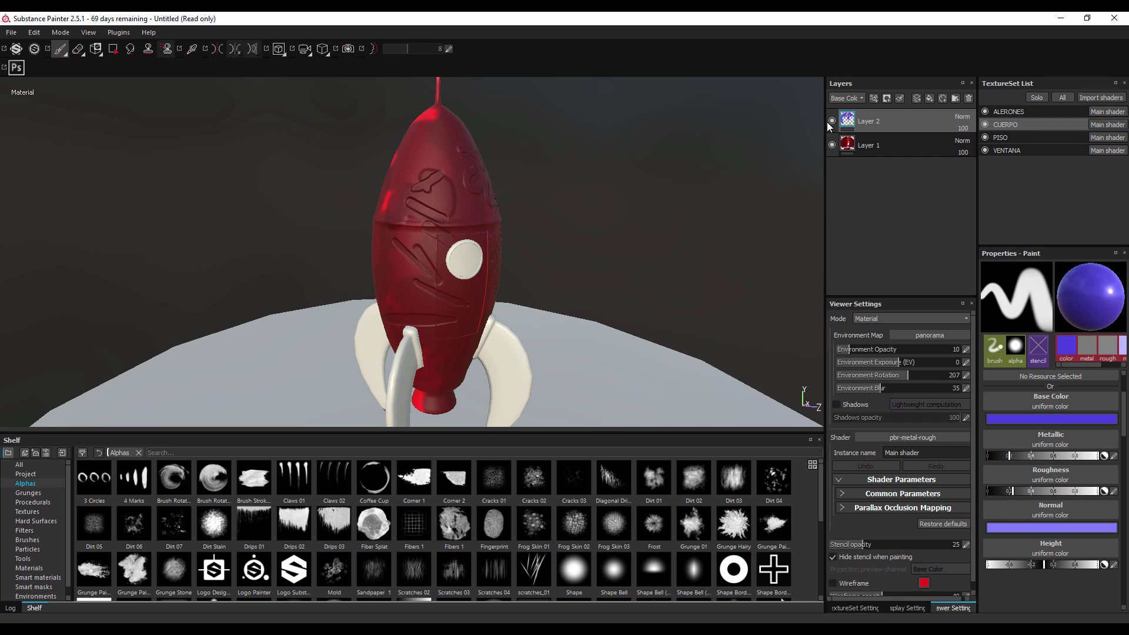
# Step: Show Layer 2 again and set its blend mode to Multiply
pyautogui.click(831, 121)
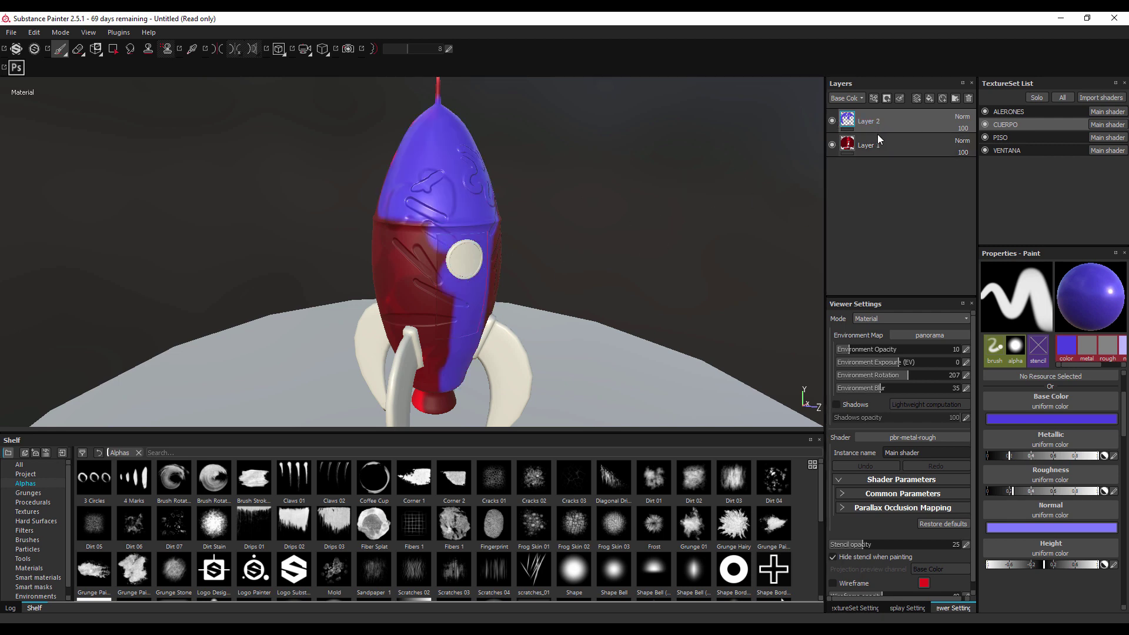
pyautogui.click(962, 117)
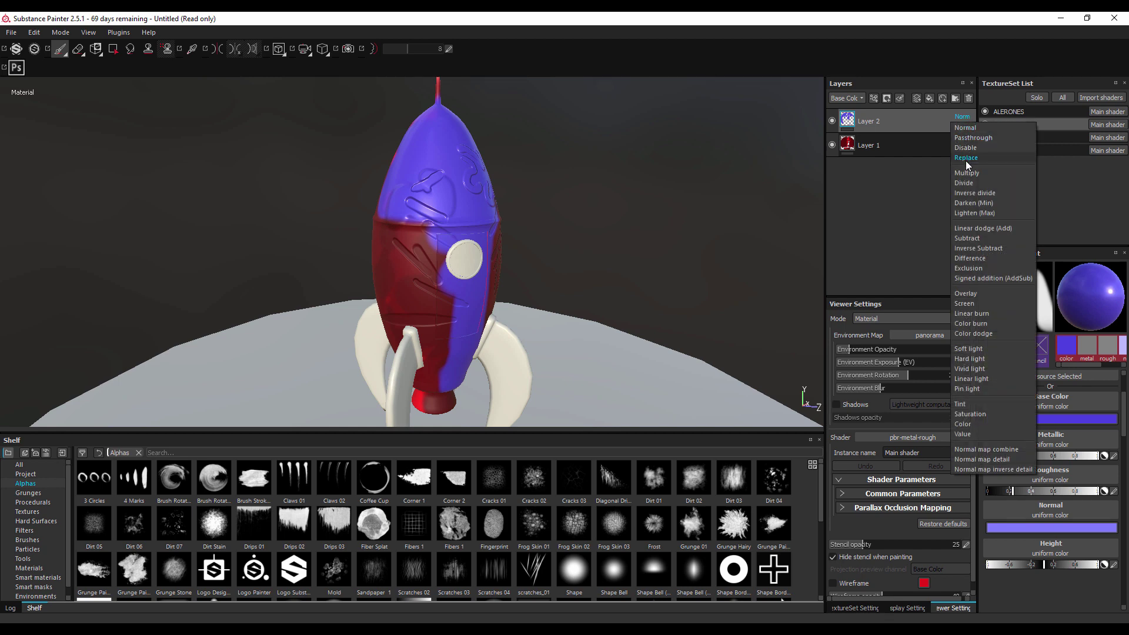
pyautogui.click(966, 174)
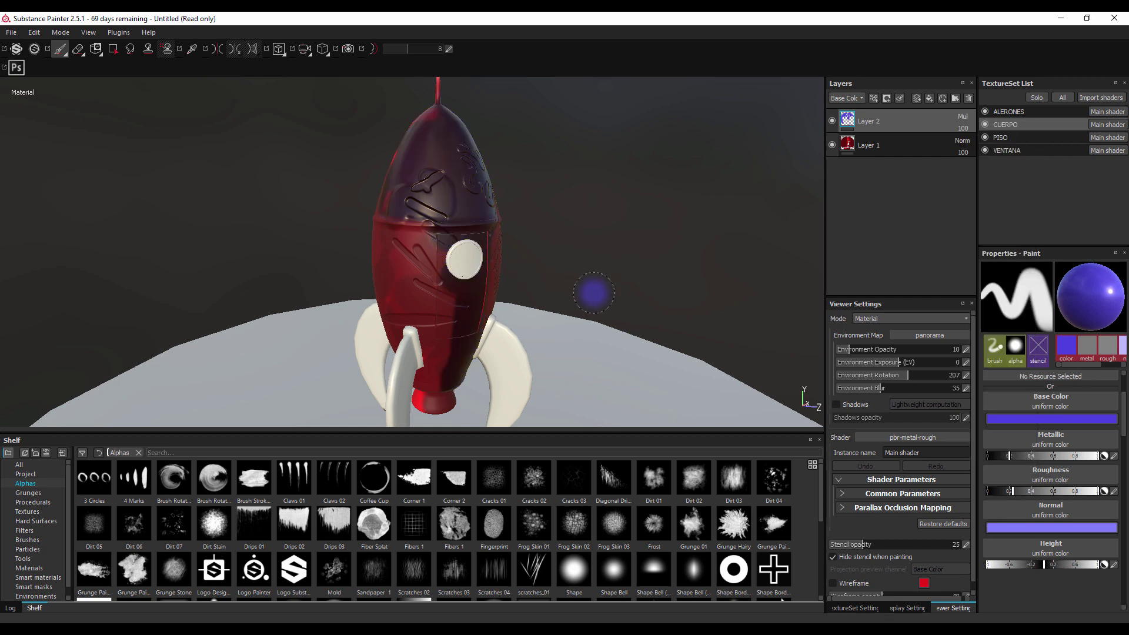
pyautogui.moveTo(592, 289); pyautogui.dragTo(589, 307)
pyautogui.moveTo(590, 308); pyautogui.dragTo(487, 161)
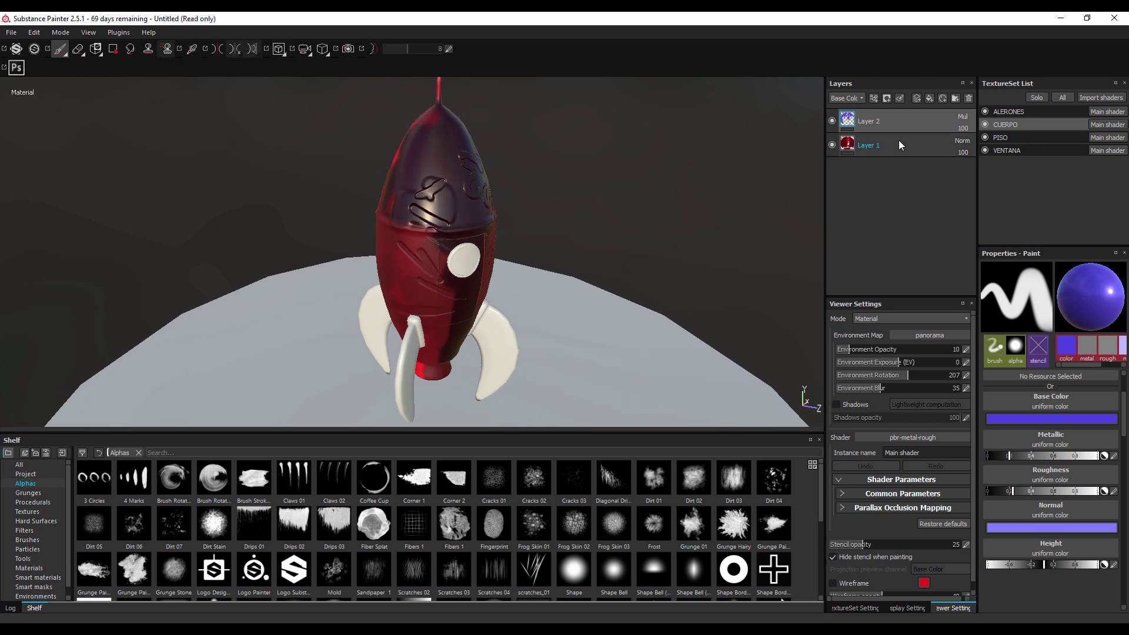
# Step: Try Overlay, then settle on Screen blending for Layer 2 and toggle it to compare
pyautogui.click(968, 124)
pyautogui.click(967, 295)
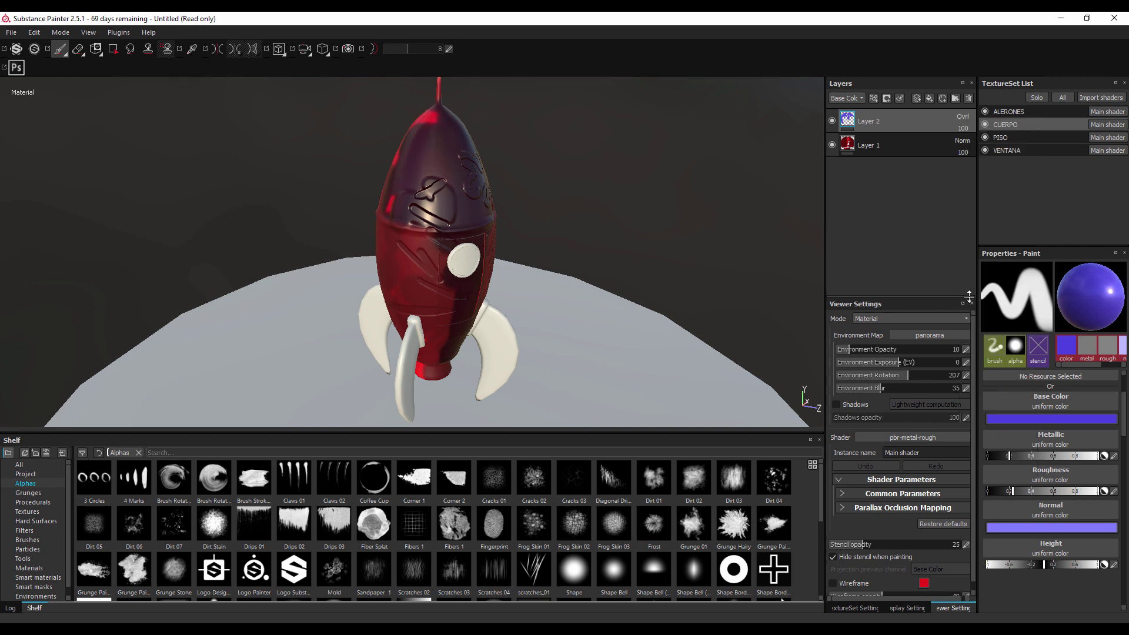
pyautogui.click(959, 117)
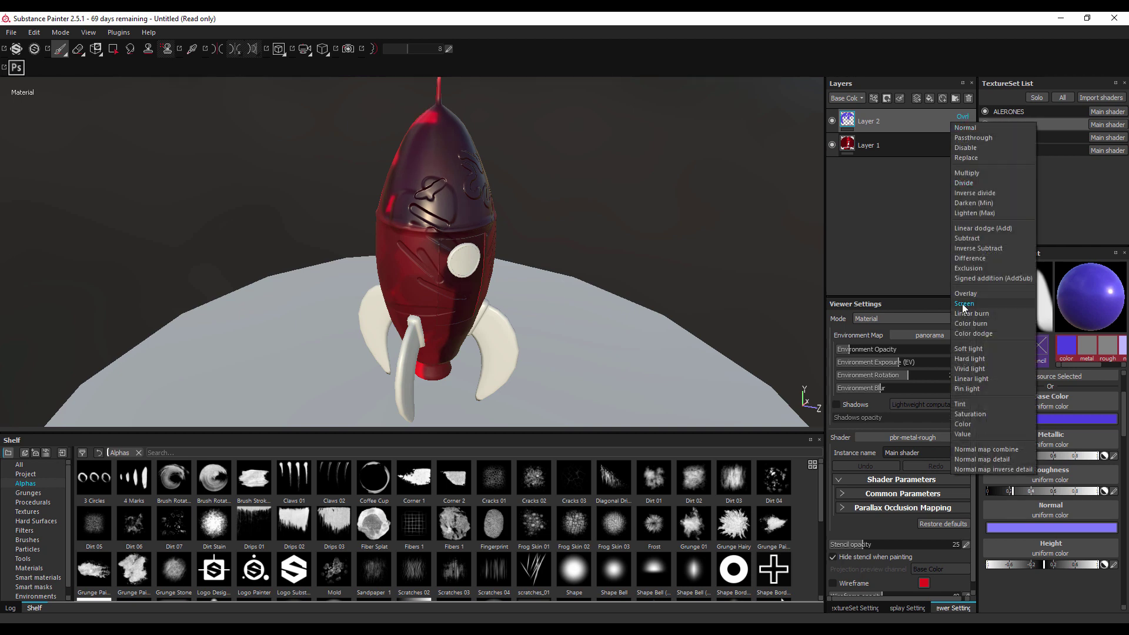
pyautogui.click(964, 304)
pyautogui.moveTo(595, 229); pyautogui.dragTo(599, 148)
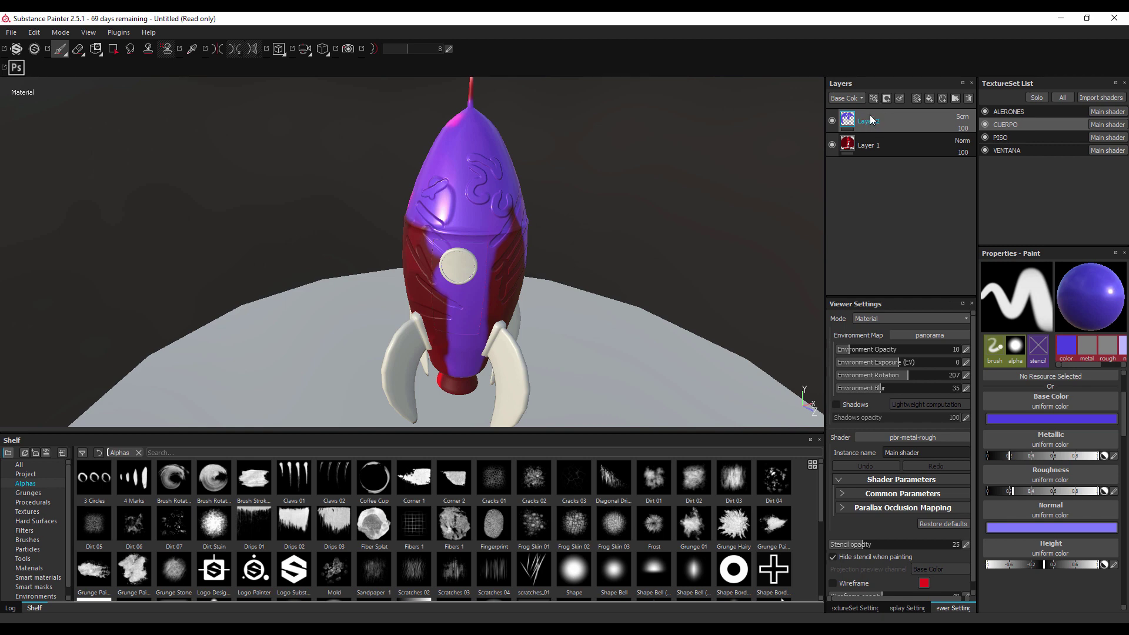
pyautogui.click(832, 120)
# Step: Move Layer 2 beneath Layer 1 in the layer stack
pyautogui.moveTo(855, 121); pyautogui.dragTo(836, 206)
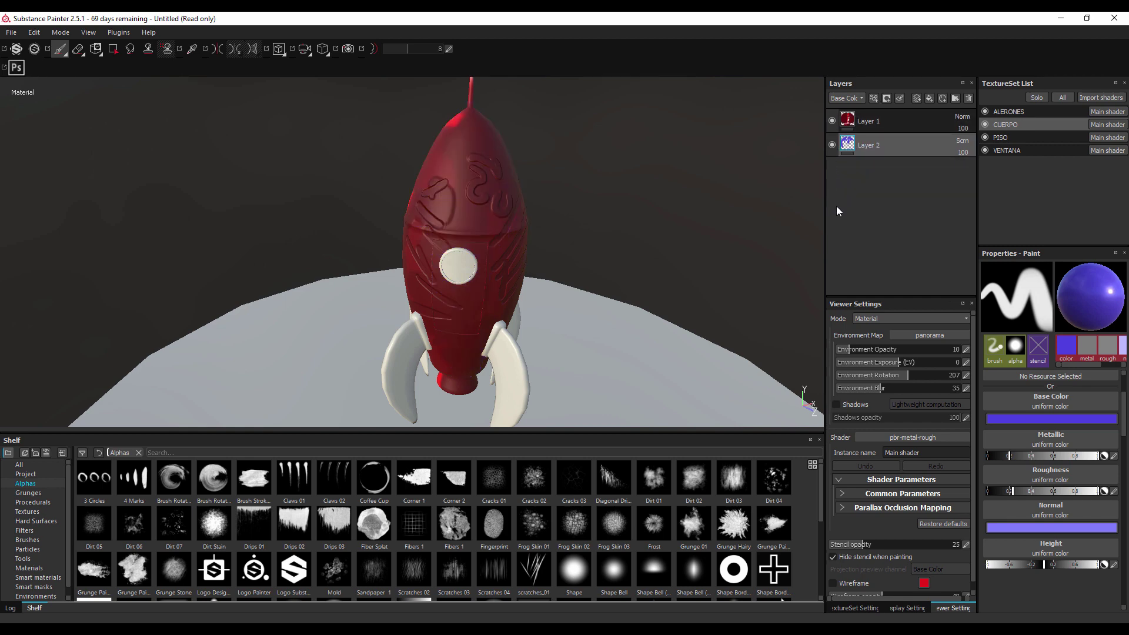
pyautogui.moveTo(655, 251); pyautogui.dragTo(579, 310)
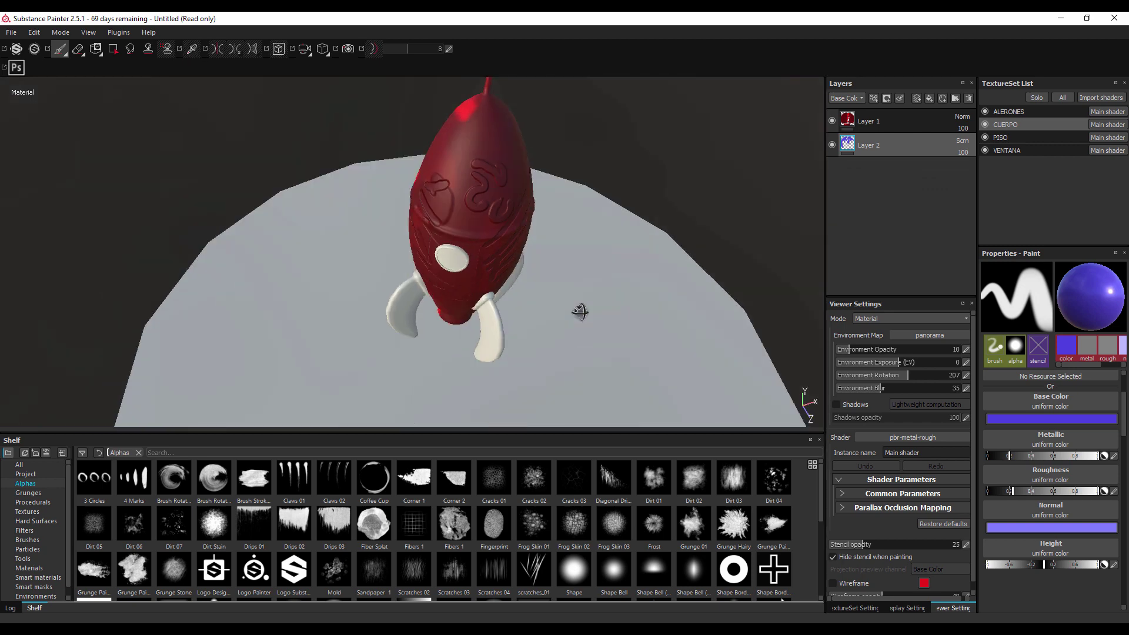
pyautogui.moveTo(580, 310); pyautogui.dragTo(208, 215)
pyautogui.moveTo(208, 216); pyautogui.dragTo(516, 202)
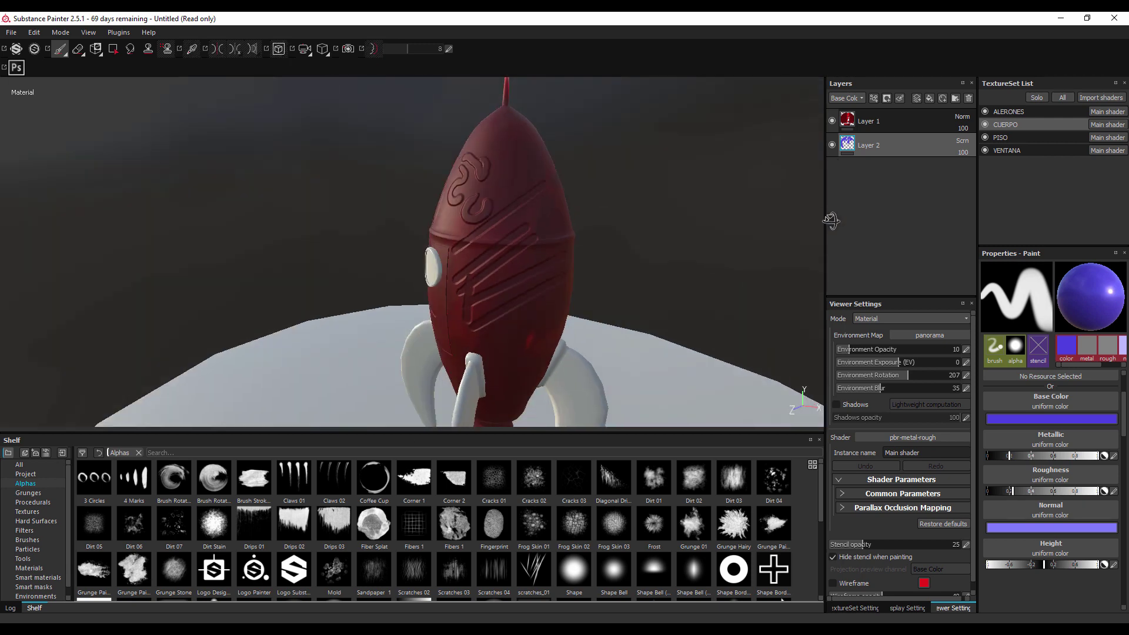
# Step: On Layer 1, erase red patches across the upper hull to reveal blue
pyautogui.click(863, 124)
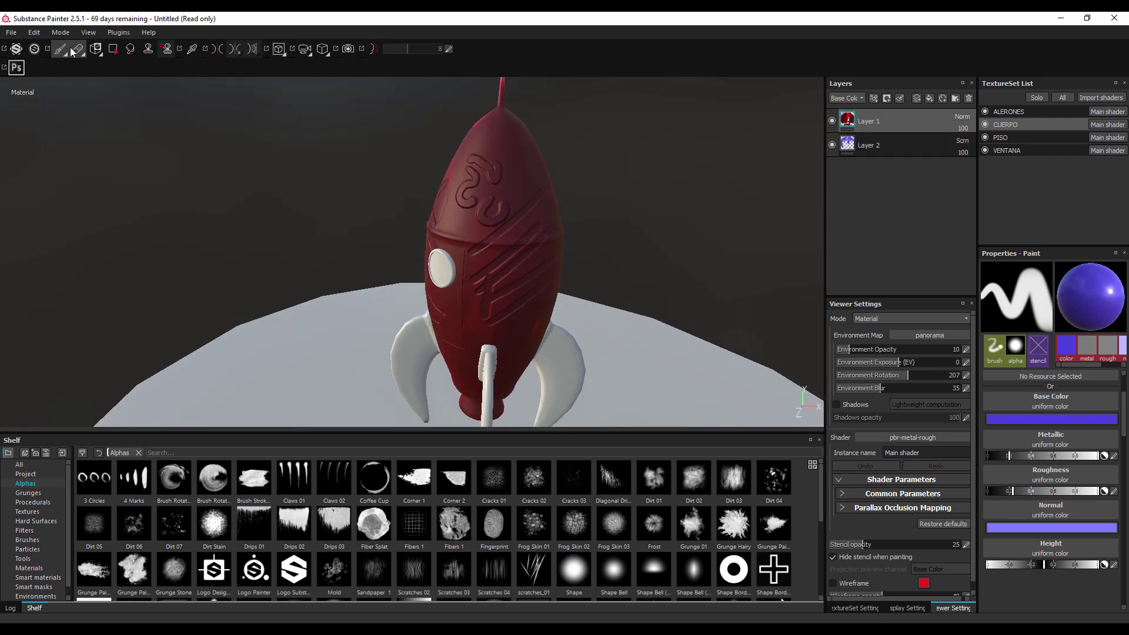
pyautogui.click(78, 50)
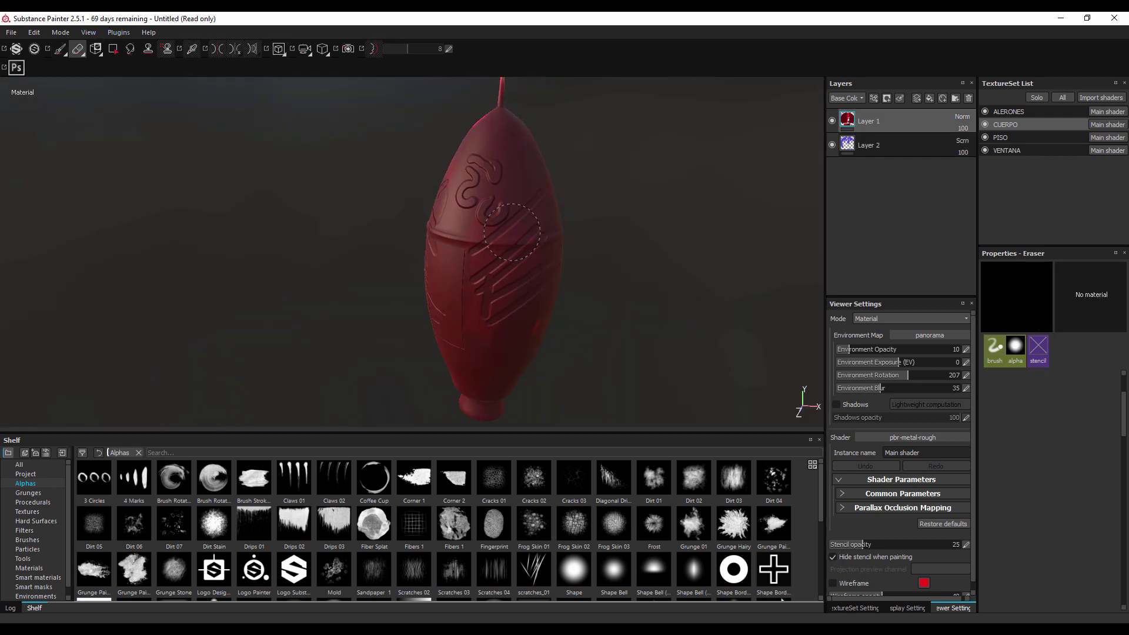
pyautogui.moveTo(500, 247); pyautogui.dragTo(462, 219)
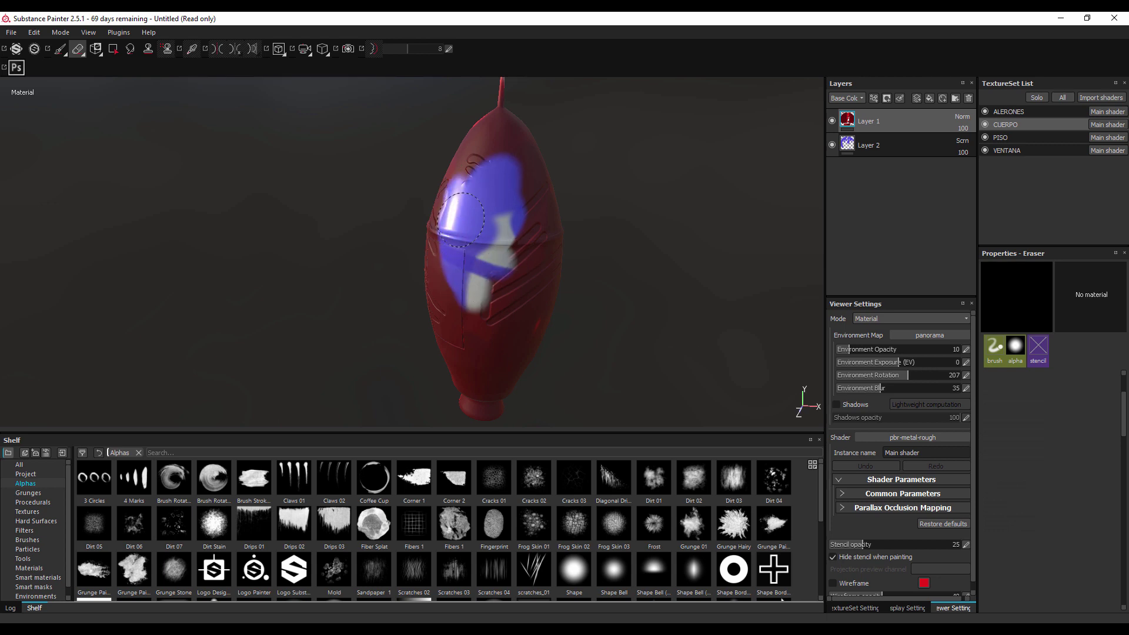
pyautogui.moveTo(468, 149); pyautogui.dragTo(503, 293)
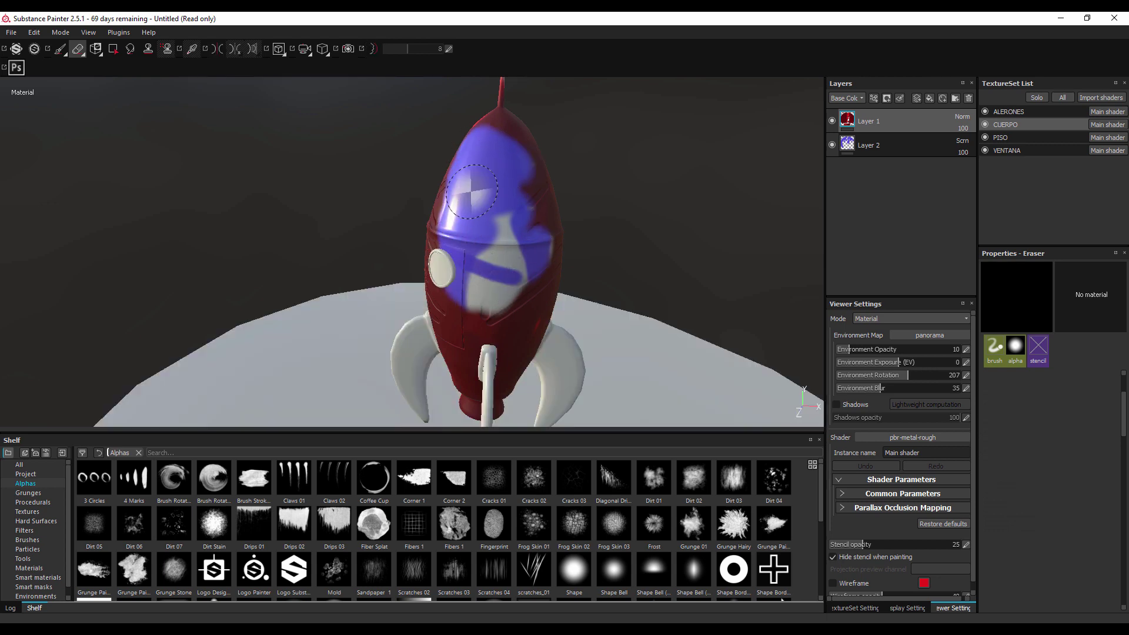
pyautogui.moveTo(428, 228); pyautogui.dragTo(529, 247)
pyautogui.moveTo(529, 247); pyautogui.dragTo(559, 202)
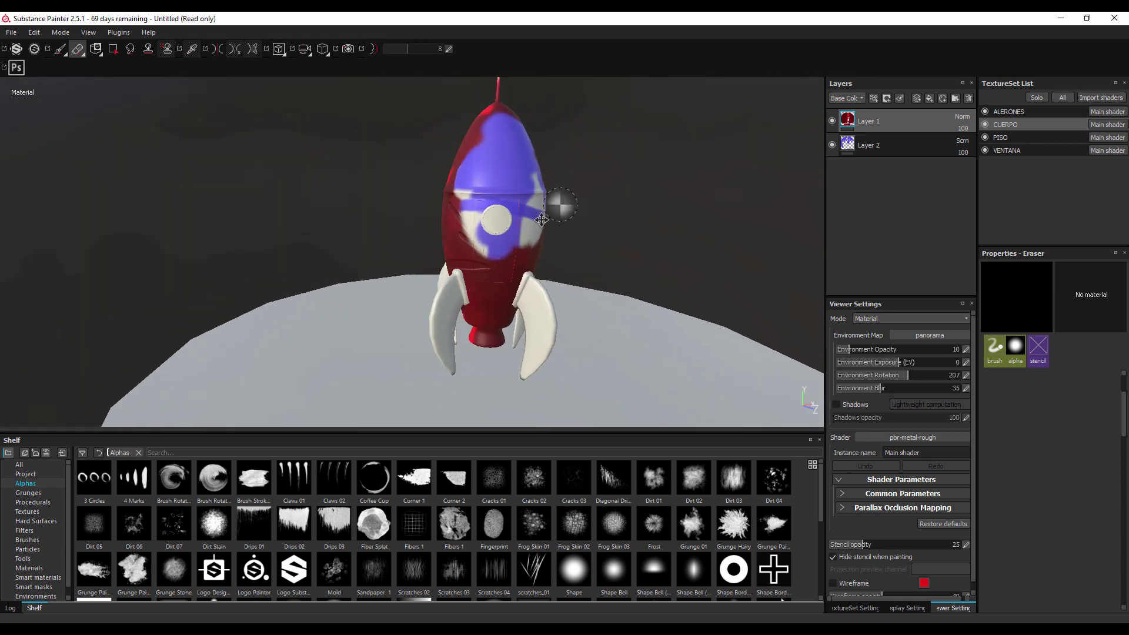
pyautogui.moveTo(559, 202); pyautogui.dragTo(570, 238)
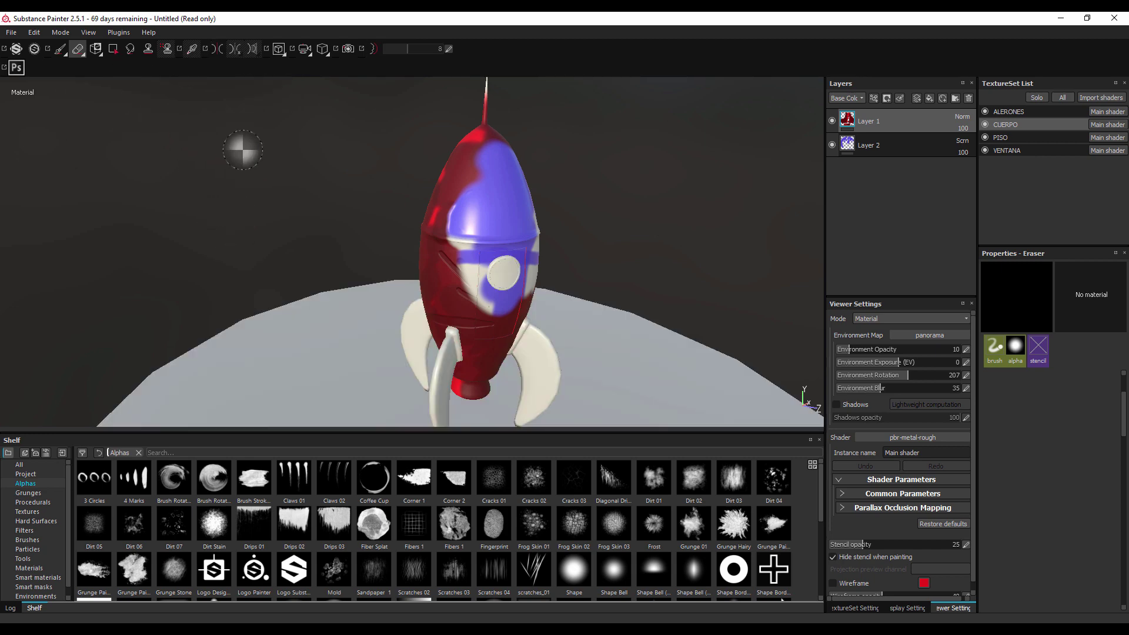
pyautogui.press('F1')
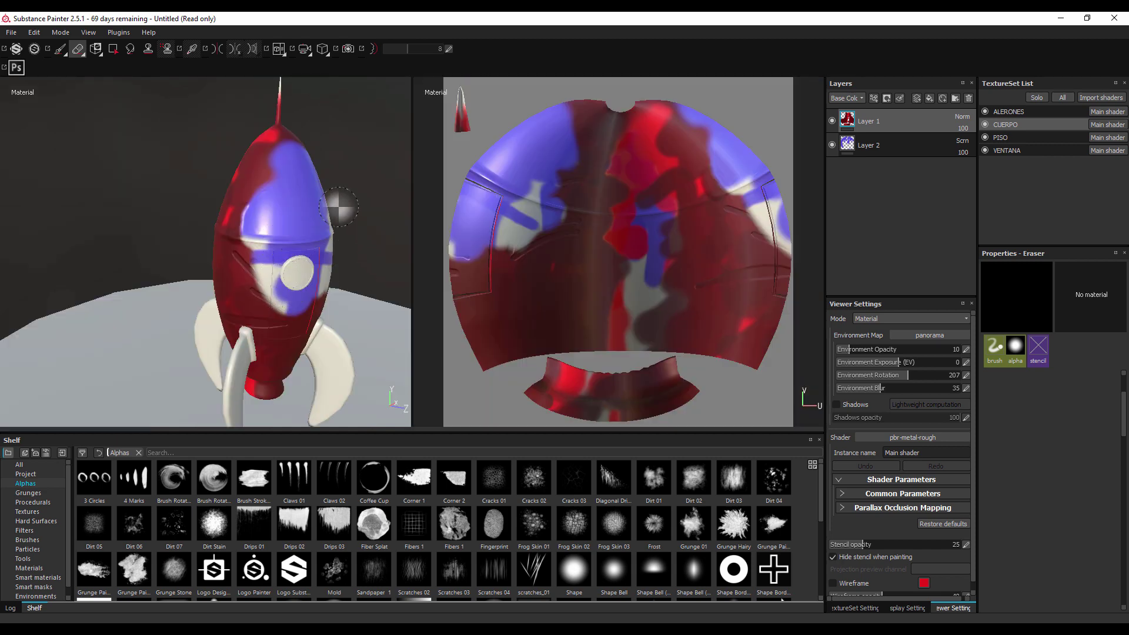
pyautogui.moveTo(374, 260); pyautogui.dragTo(387, 255)
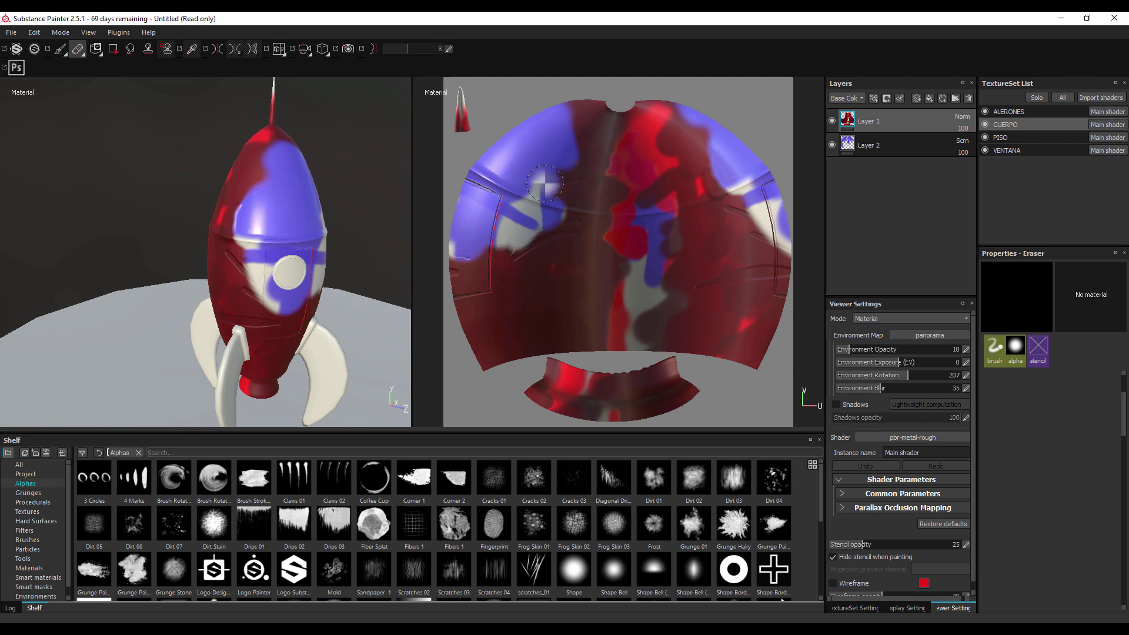
pyautogui.moveTo(576, 223); pyautogui.dragTo(587, 223)
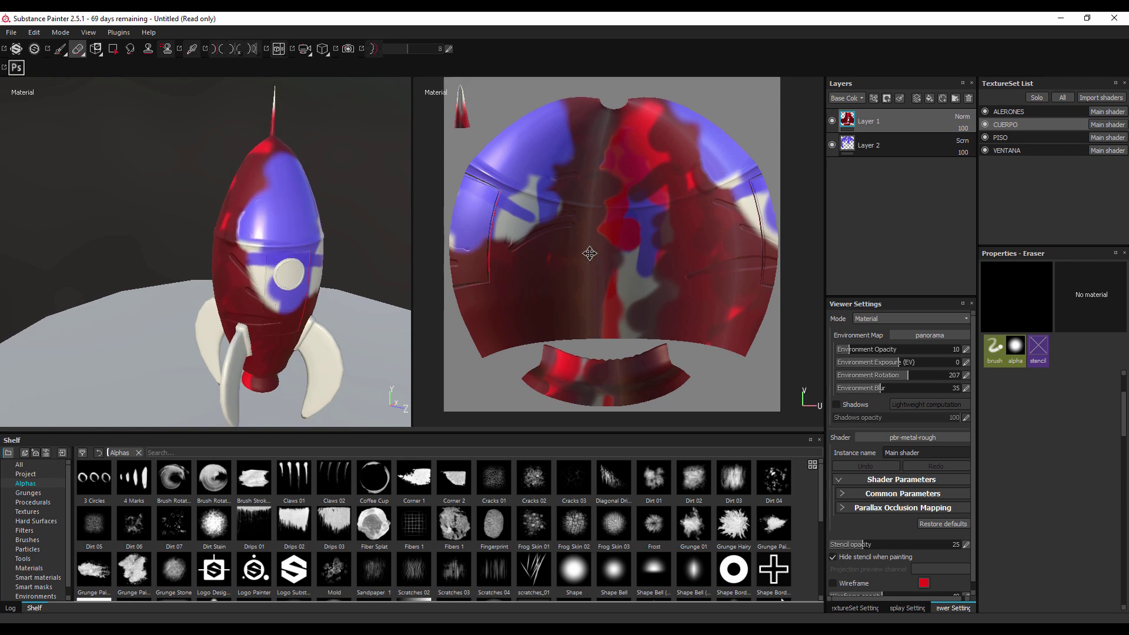
pyautogui.moveTo(587, 252); pyautogui.dragTo(599, 252)
pyautogui.moveTo(600, 252); pyautogui.dragTo(604, 263)
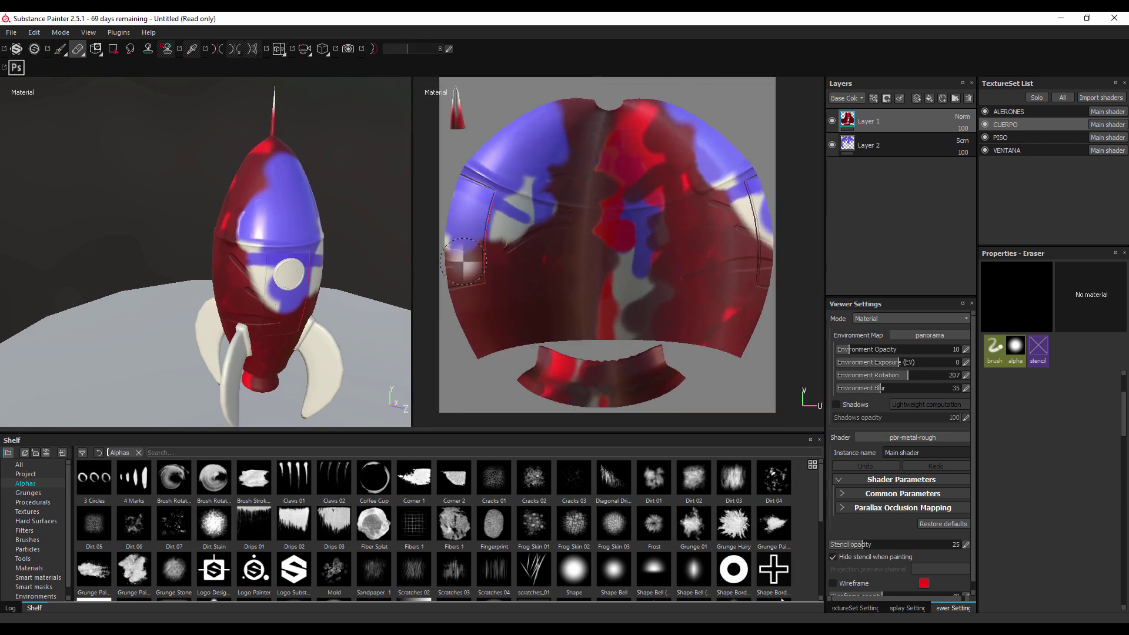
pyautogui.moveTo(365, 231); pyautogui.dragTo(317, 239)
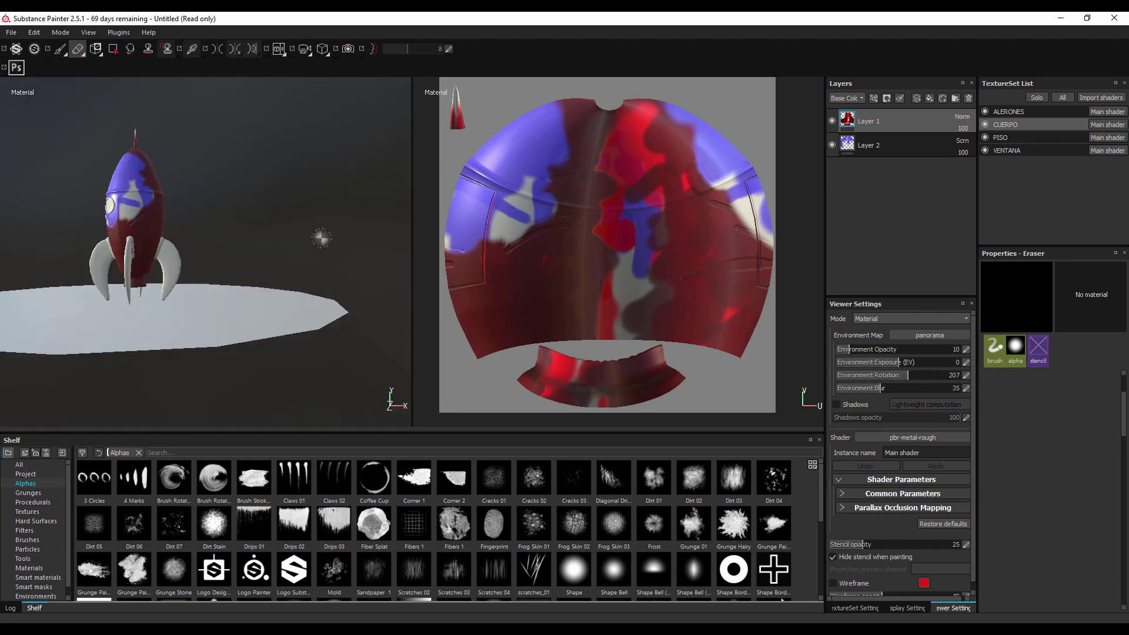
pyautogui.moveTo(320, 237); pyautogui.dragTo(320, 247)
pyautogui.scroll(3)
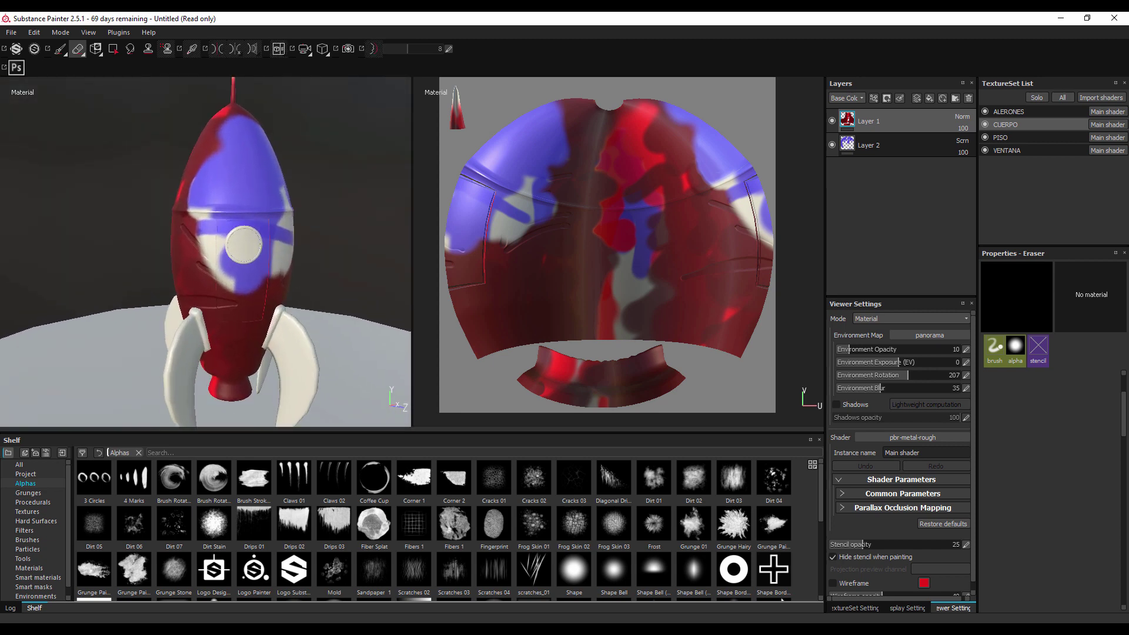
pyautogui.scroll(3)
pyautogui.moveTo(366, 207); pyautogui.dragTo(376, 203)
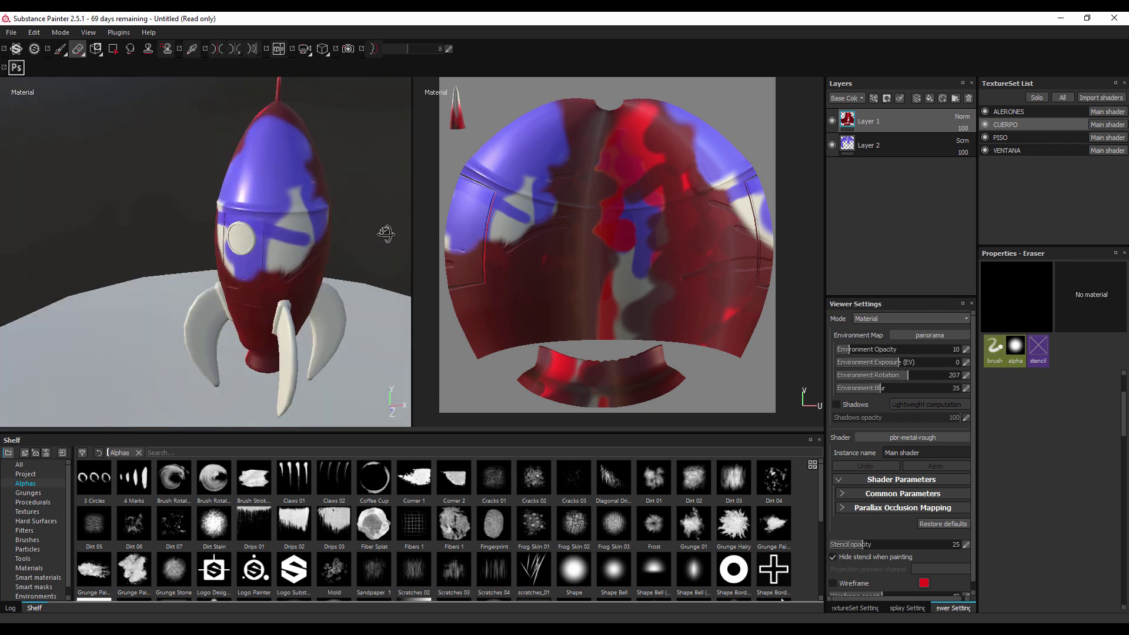
pyautogui.scroll(3)
pyautogui.moveTo(352, 247); pyautogui.dragTo(316, 208)
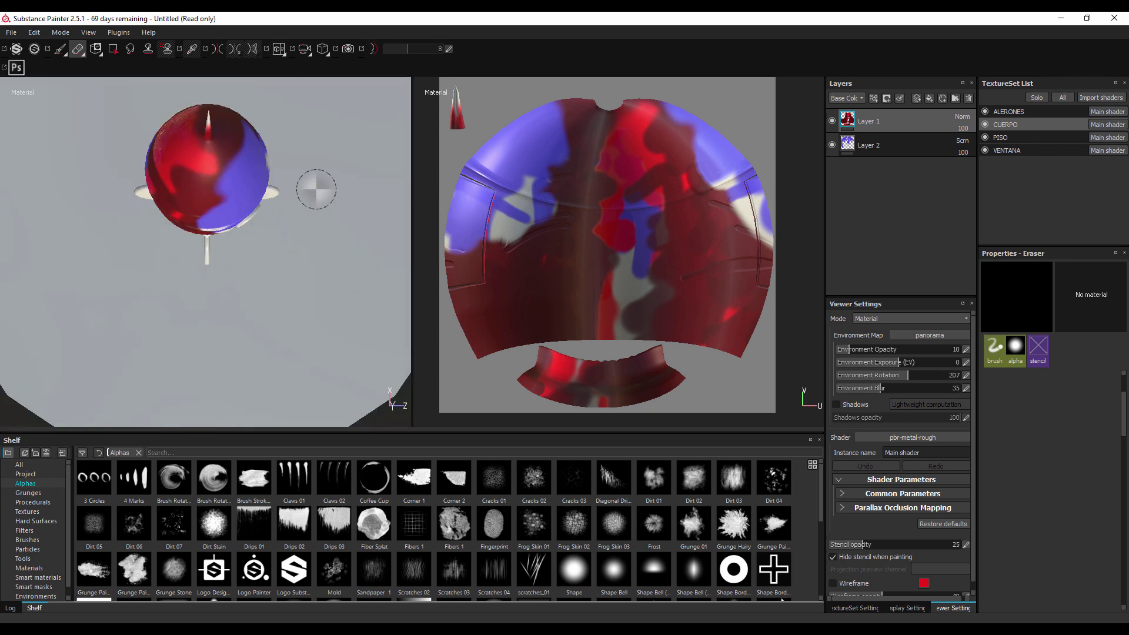
pyautogui.moveTo(316, 194); pyautogui.dragTo(311, 310)
pyautogui.scroll(-3)
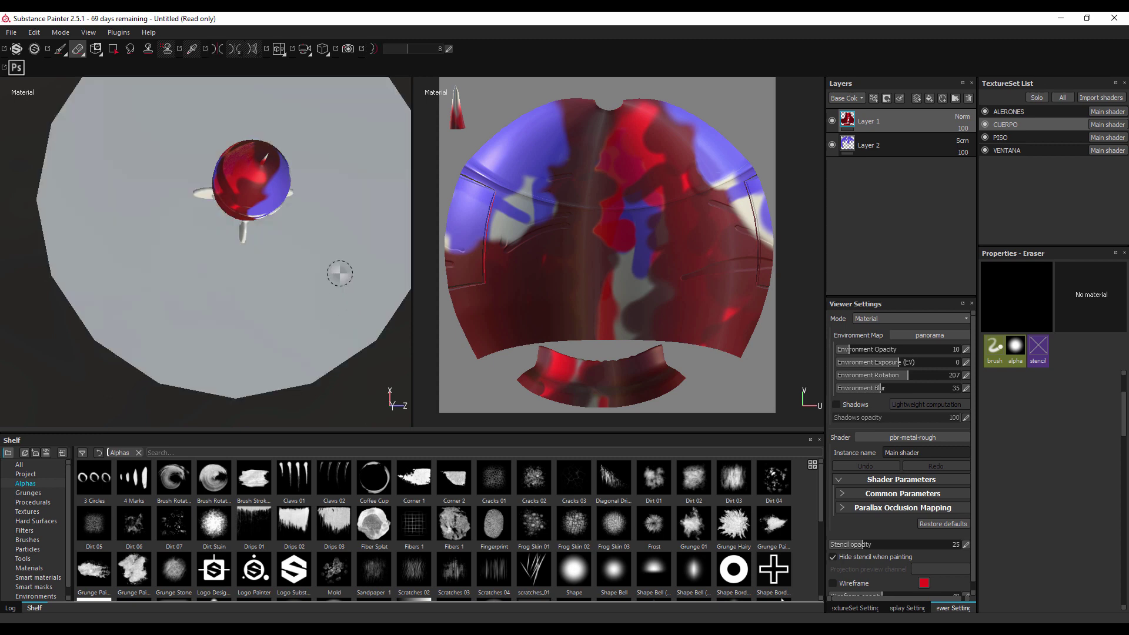
pyautogui.moveTo(371, 366); pyautogui.dragTo(370, 157)
pyautogui.scroll(3)
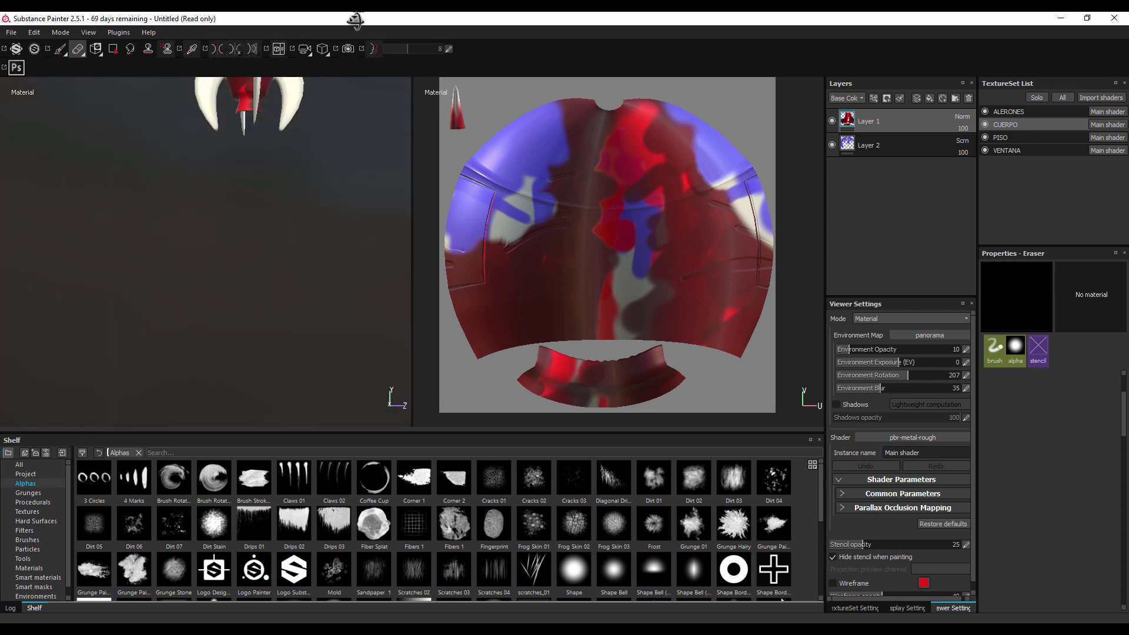
pyautogui.moveTo(371, 156); pyautogui.dragTo(315, 302)
pyautogui.scroll(3)
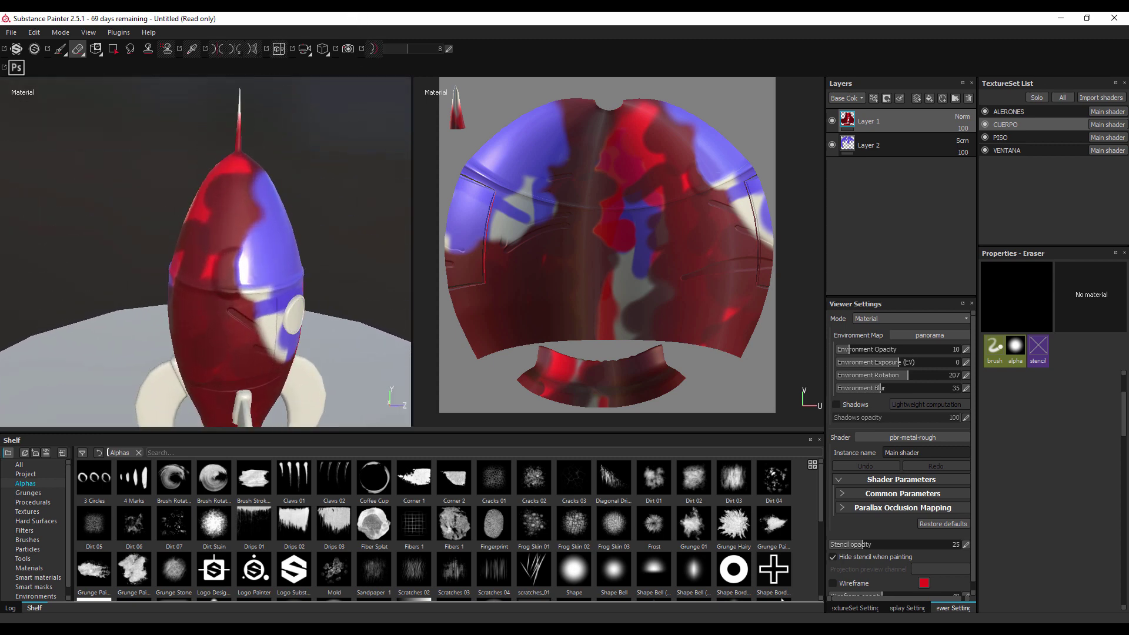
pyautogui.moveTo(341, 288); pyautogui.dragTo(353, 286)
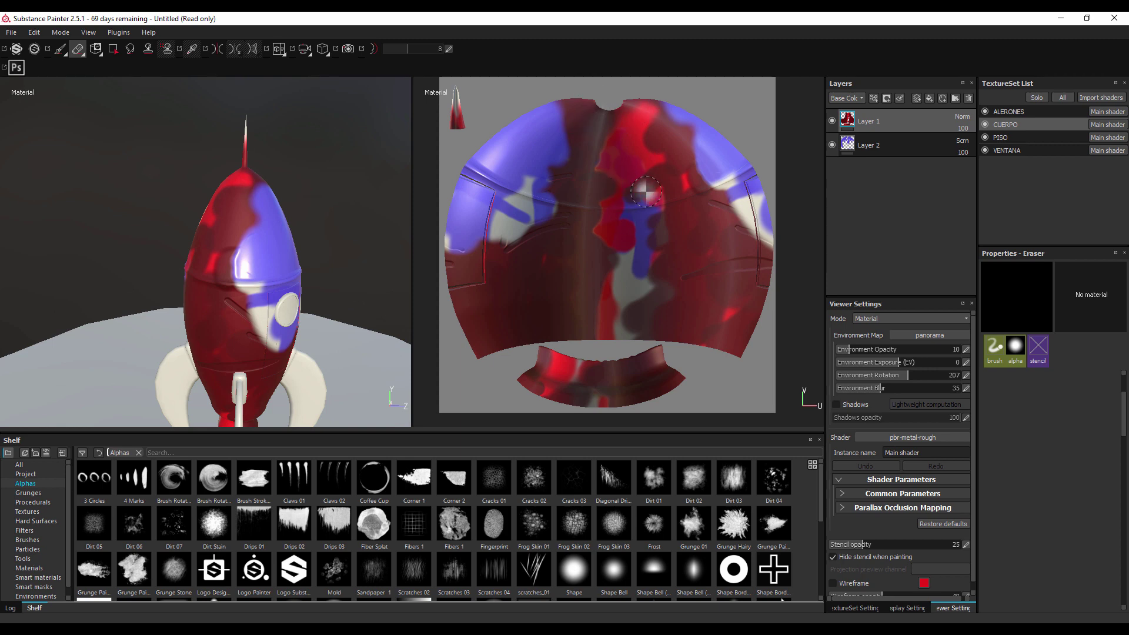
# Step: On a new Layer 3, set the brush to dark olive green and paint one body stroke
pyautogui.click(915, 98)
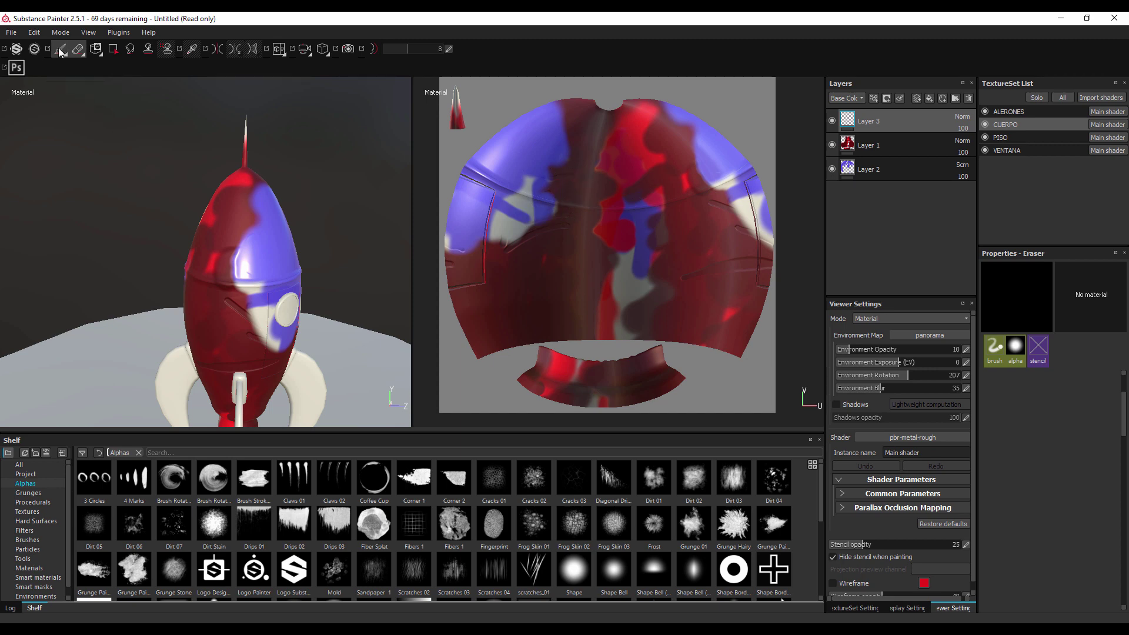
pyautogui.click(60, 49)
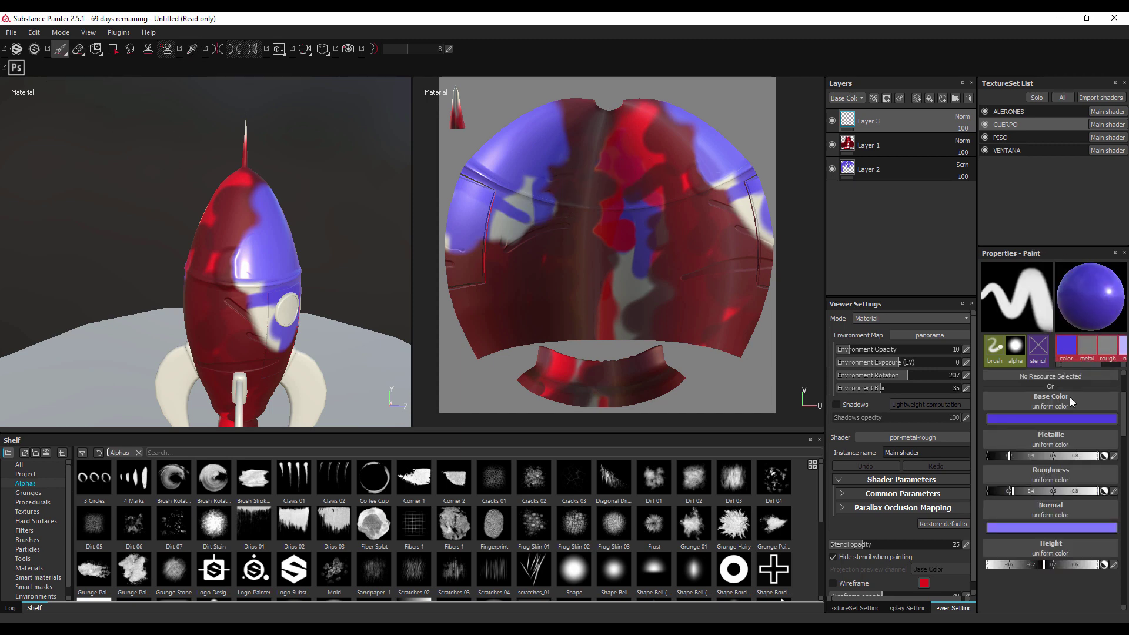
pyautogui.click(1069, 419)
pyautogui.moveTo(1025, 434); pyautogui.dragTo(1030, 445)
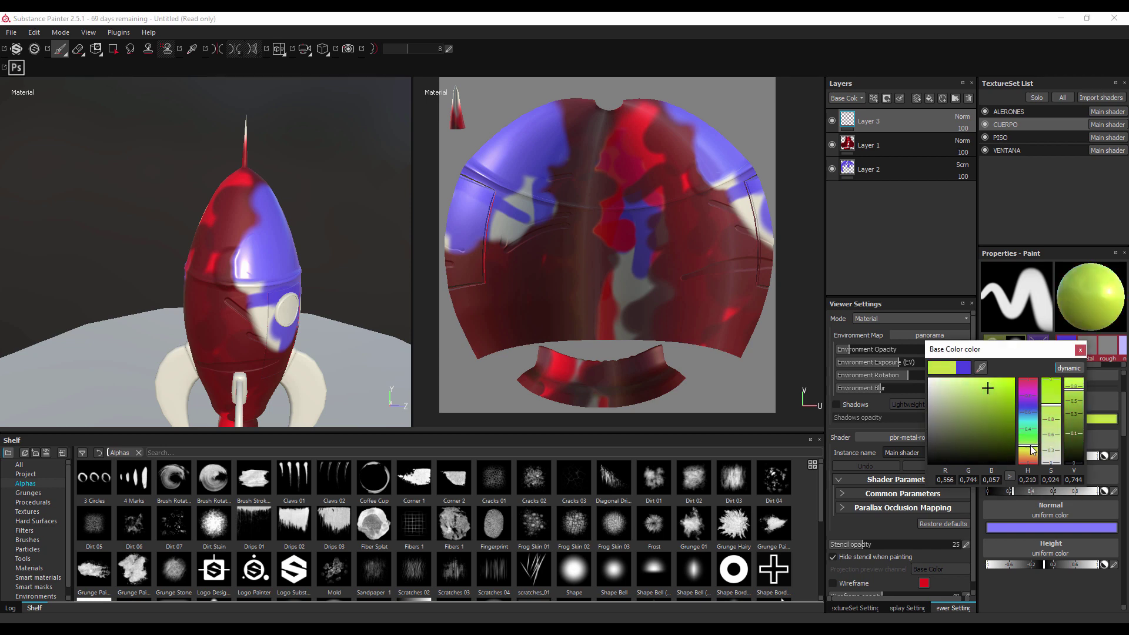
pyautogui.click(1001, 404)
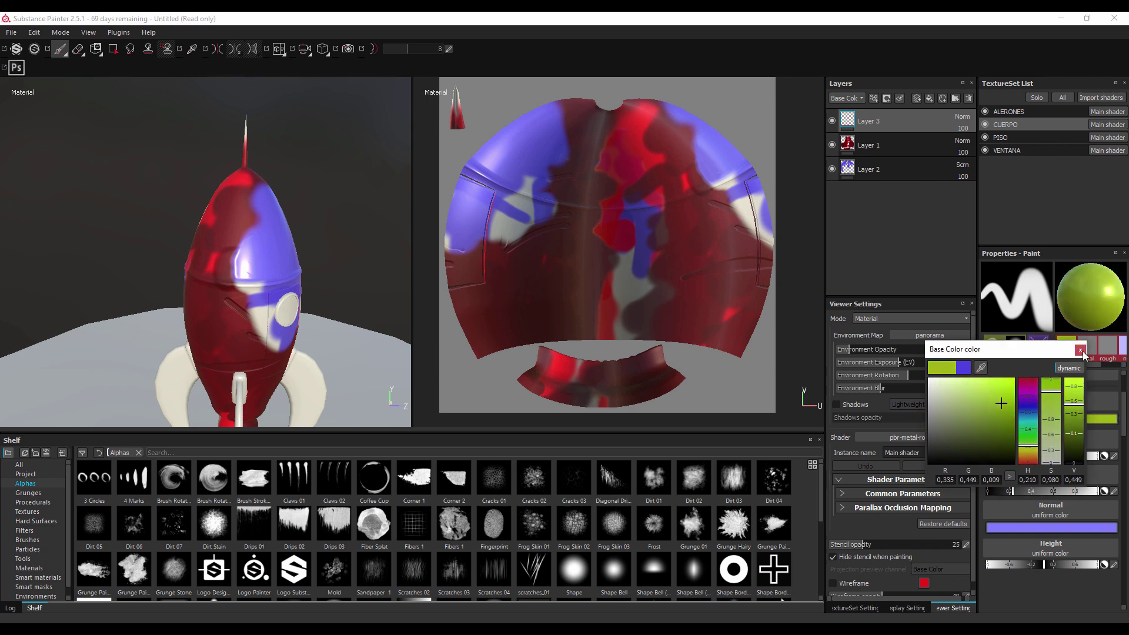
pyautogui.click(1080, 351)
pyautogui.moveTo(656, 287); pyautogui.dragTo(705, 238)
# Step: Paint green loops and strokes over the upper body and remaining blue patches, orbiting to check
pyautogui.moveTo(507, 240); pyautogui.dragTo(556, 389)
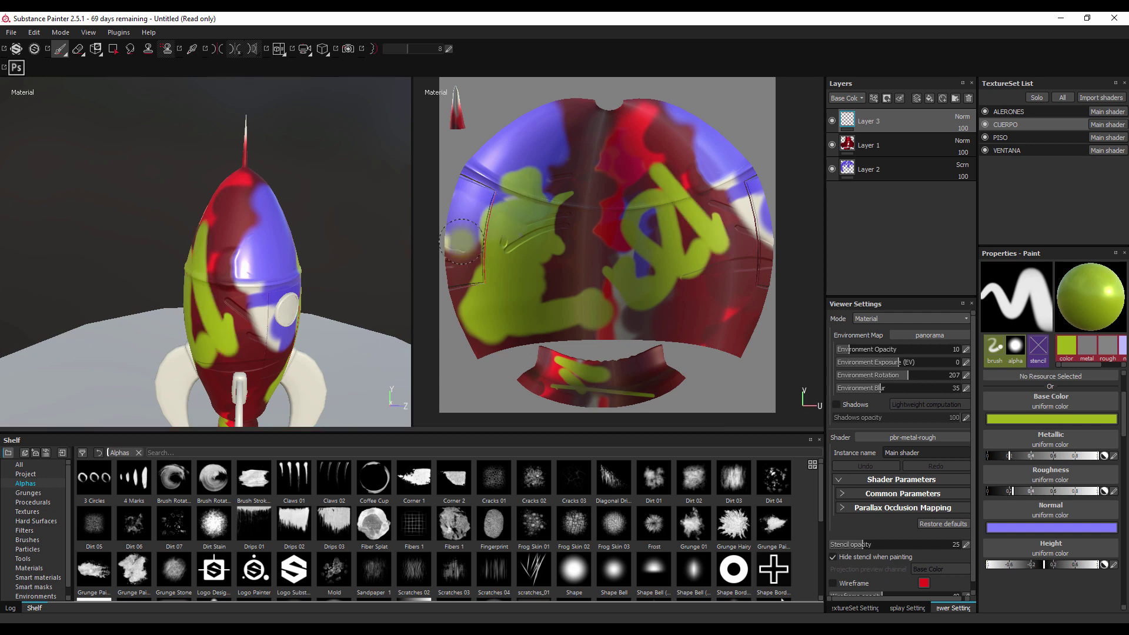
pyautogui.moveTo(287, 248); pyautogui.dragTo(121, 167)
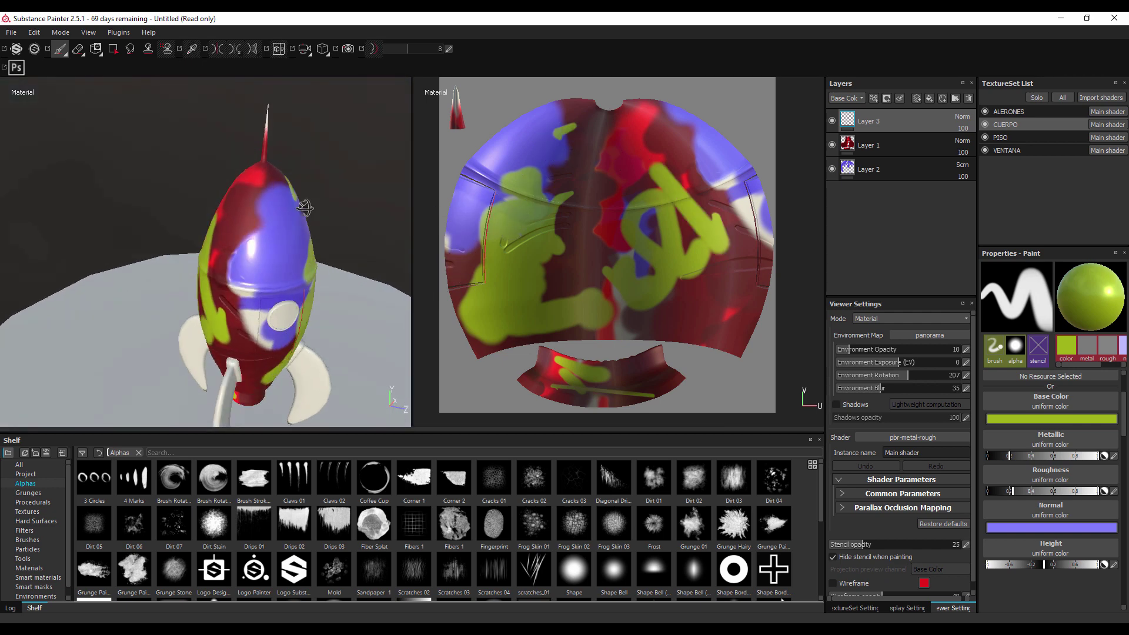
pyautogui.moveTo(716, 162); pyautogui.dragTo(533, 167)
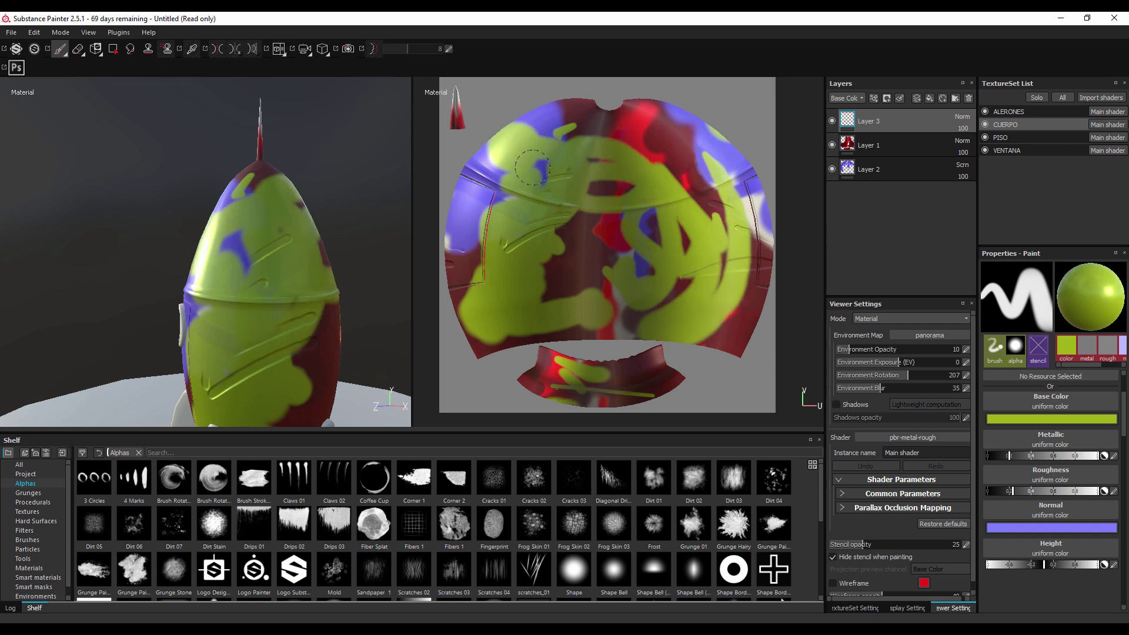
pyautogui.moveTo(608, 149); pyautogui.dragTo(652, 120)
pyautogui.moveTo(286, 250); pyautogui.dragTo(339, 264)
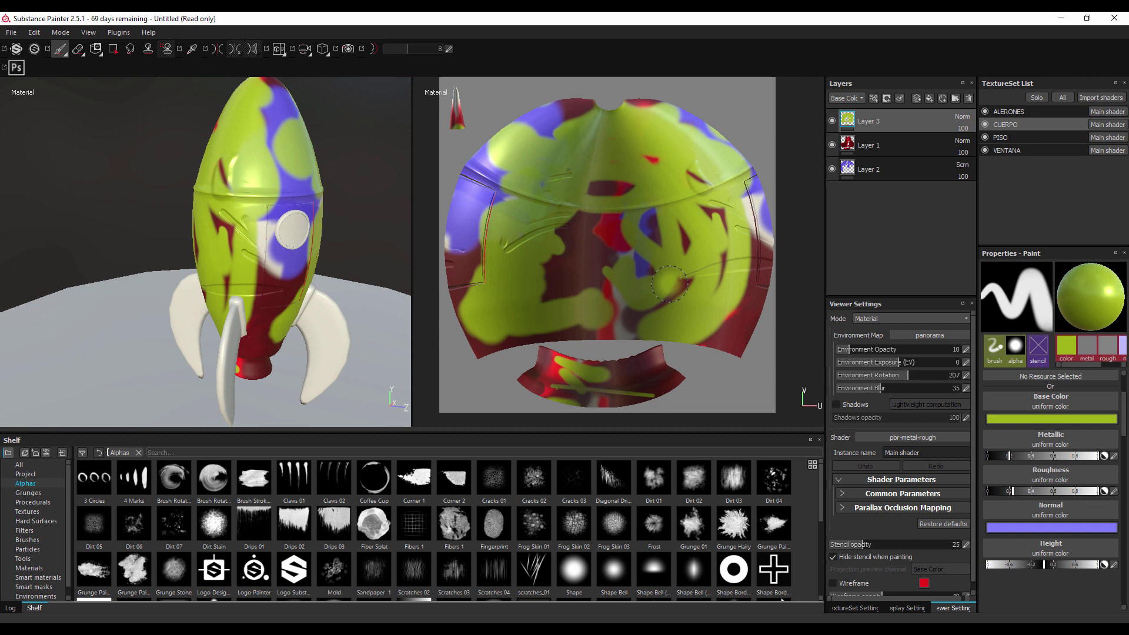
pyautogui.moveTo(350, 241); pyautogui.dragTo(327, 215)
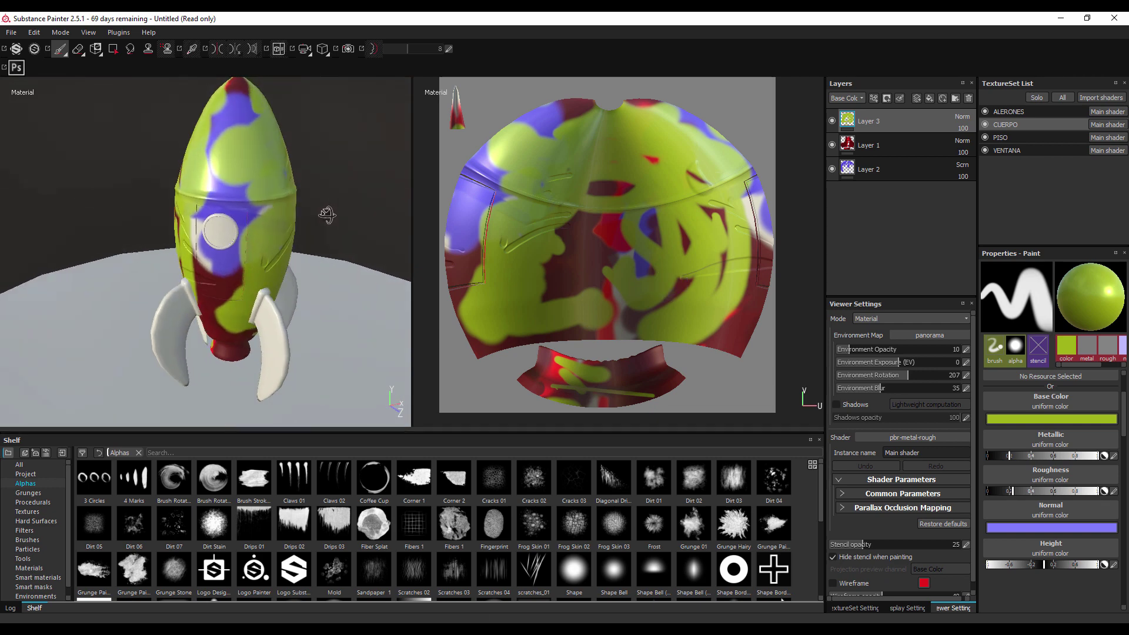
pyautogui.moveTo(574, 124); pyautogui.dragTo(593, 284)
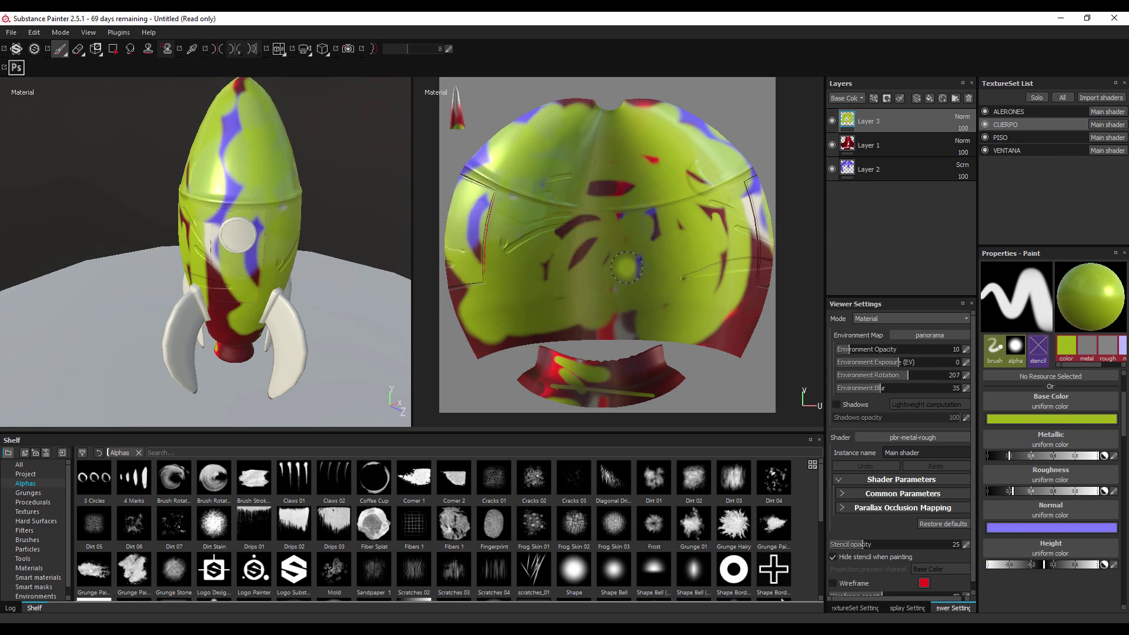
# Step: Inspect the green paint in the texture-only view, then reposition the 3D view
pyautogui.press('F3')
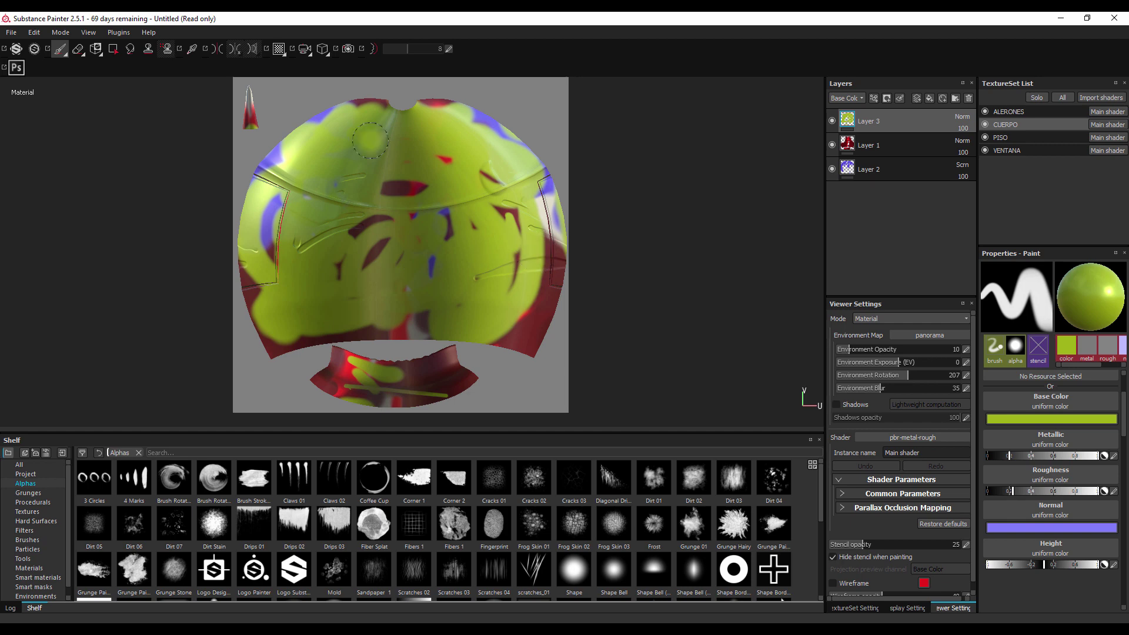
pyautogui.scroll(3)
pyautogui.scroll(-3)
pyautogui.scroll(3)
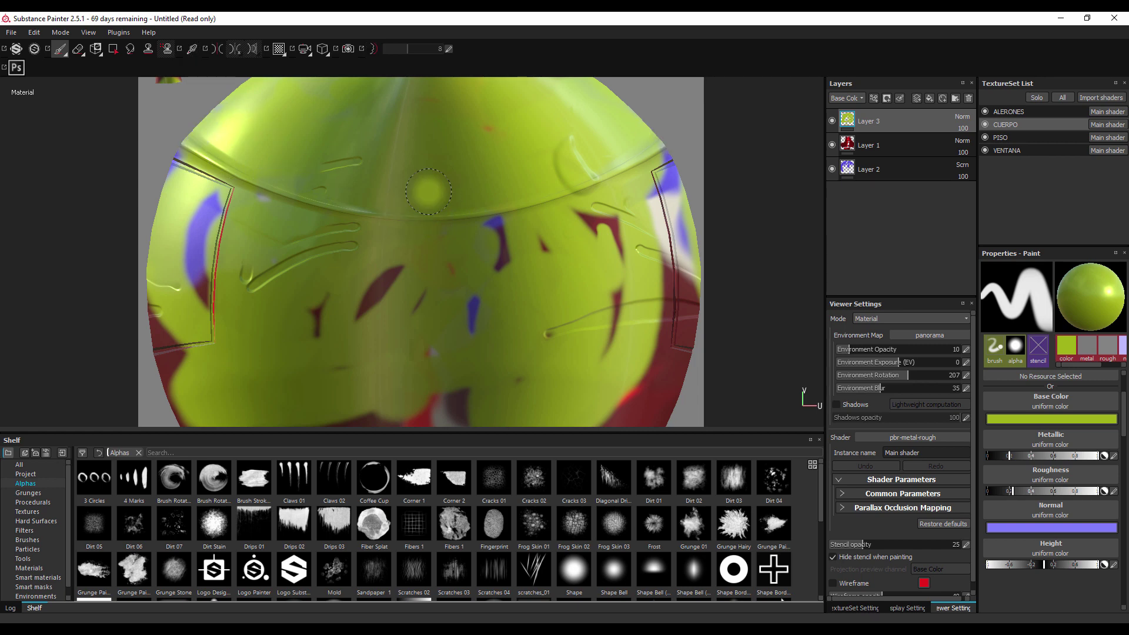
pyautogui.press('F2')
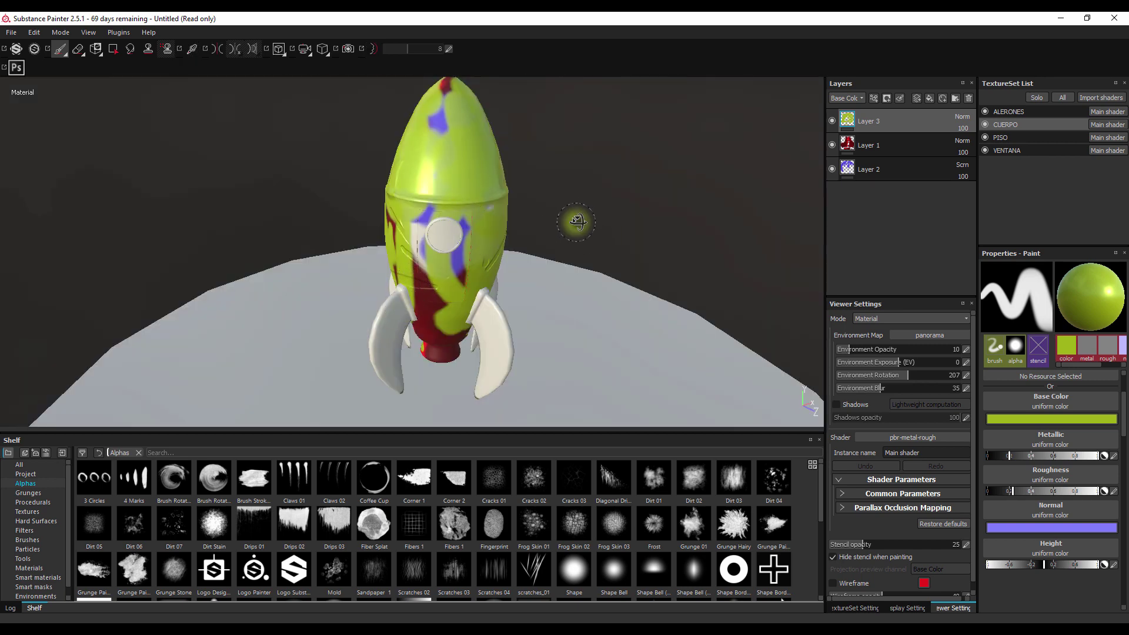
pyautogui.moveTo(576, 221); pyautogui.dragTo(553, 196)
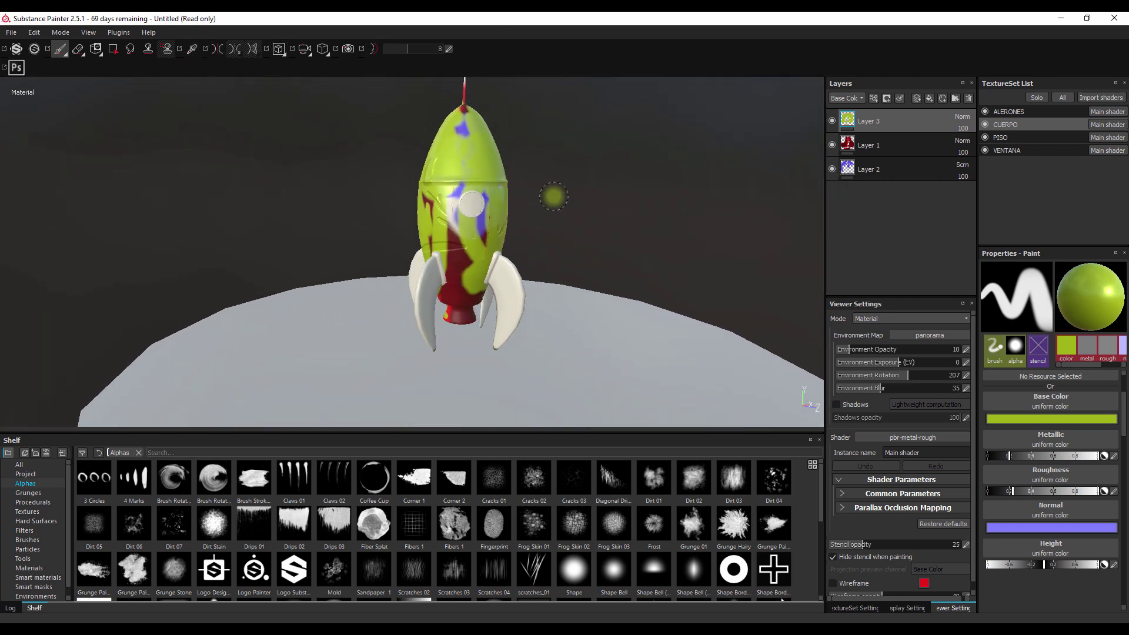
pyautogui.moveTo(553, 196); pyautogui.dragTo(522, 281)
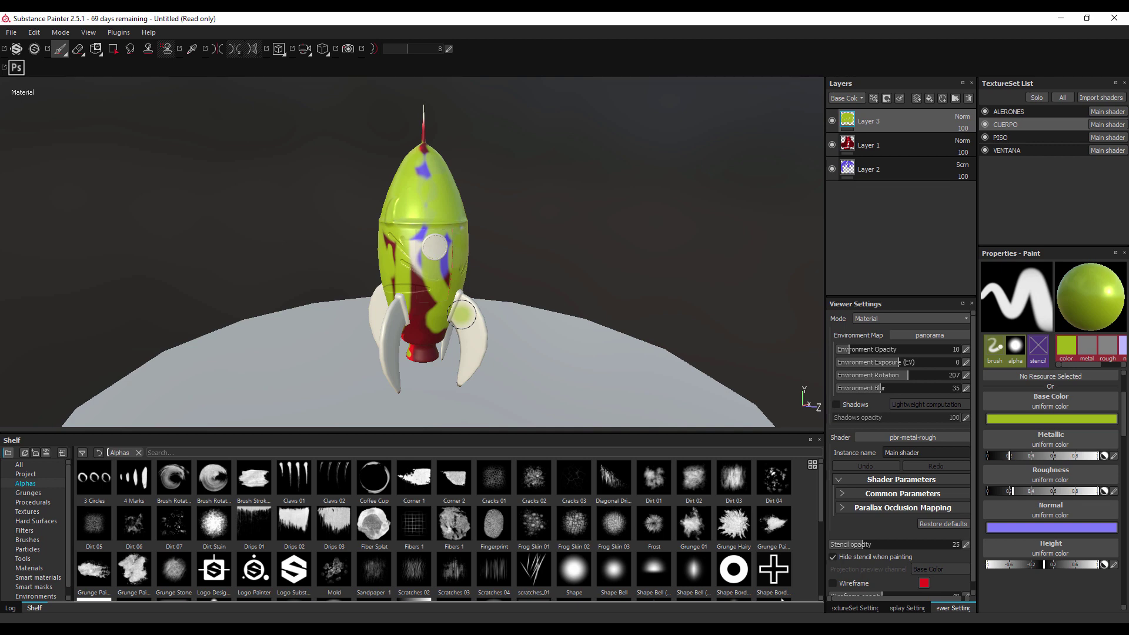
pyautogui.scroll(3)
pyautogui.scroll(-3)
# Step: Return to the side-by-side 3D and texture views and select Layer 2
pyautogui.press('F3')
pyautogui.press('F1')
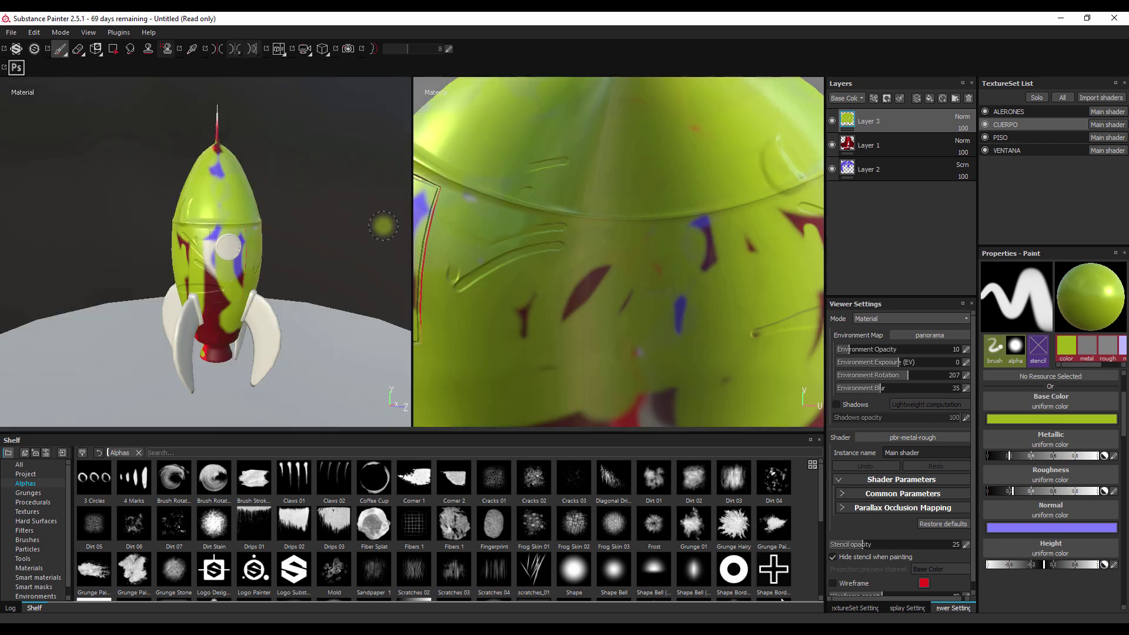
pyautogui.scroll(-3)
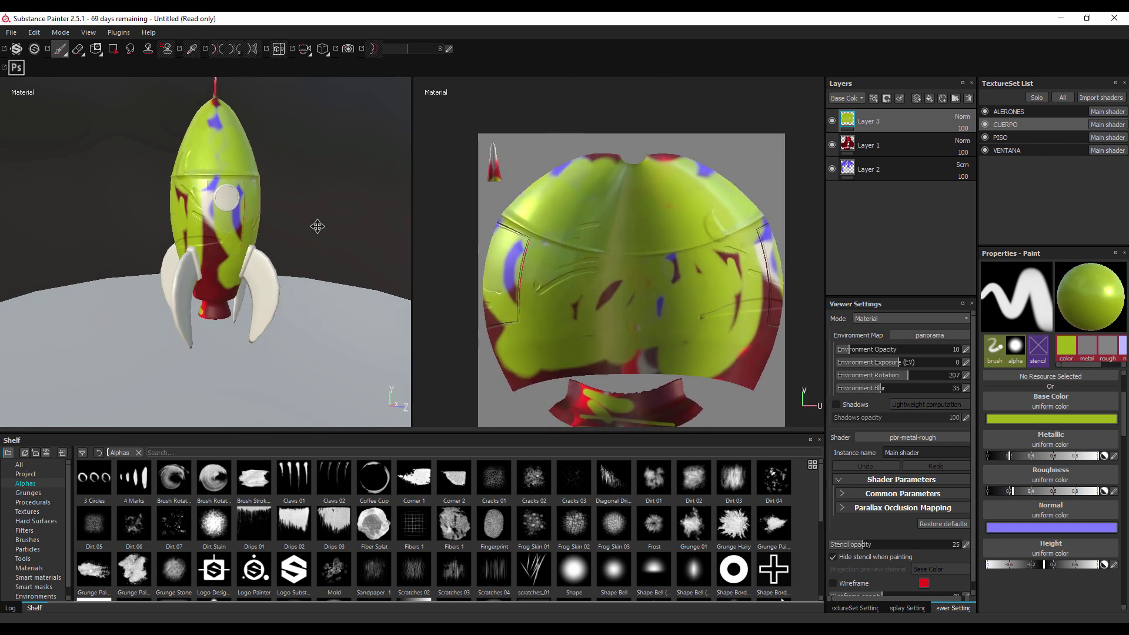
pyautogui.moveTo(323, 237); pyautogui.dragTo(332, 268)
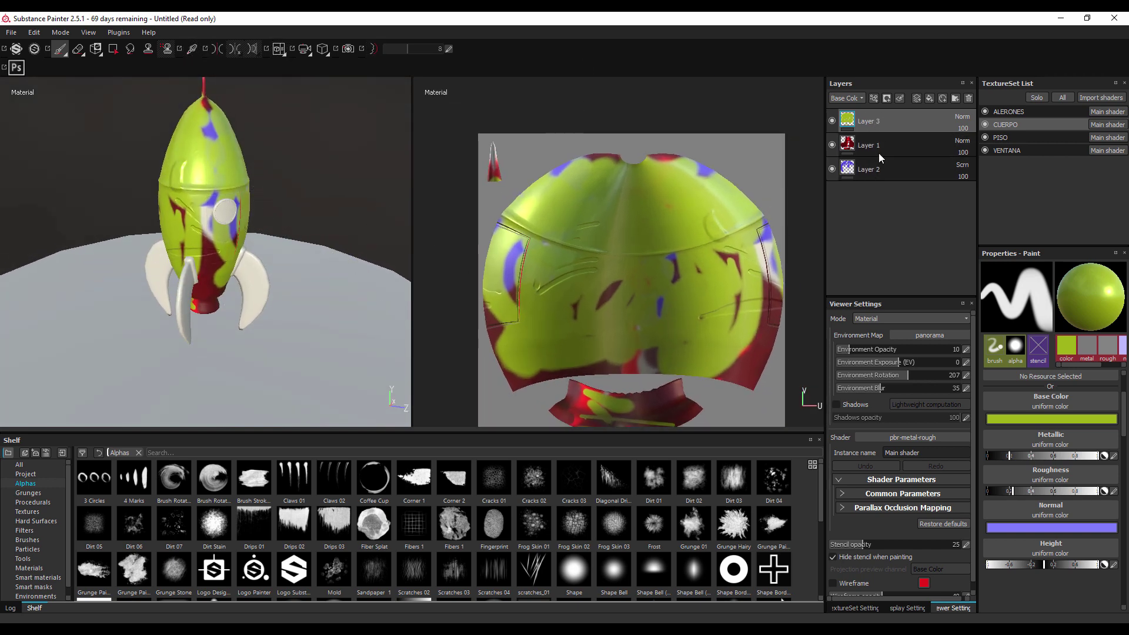
pyautogui.click(871, 171)
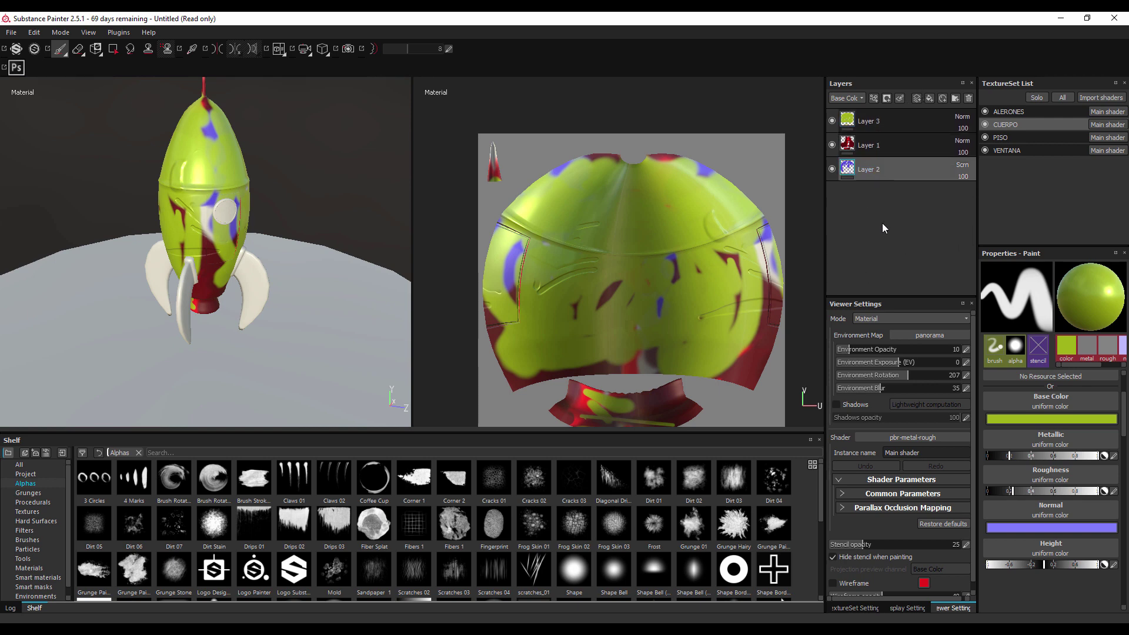
# Step: Delete the blue, red and green paint layers
pyautogui.click(968, 98)
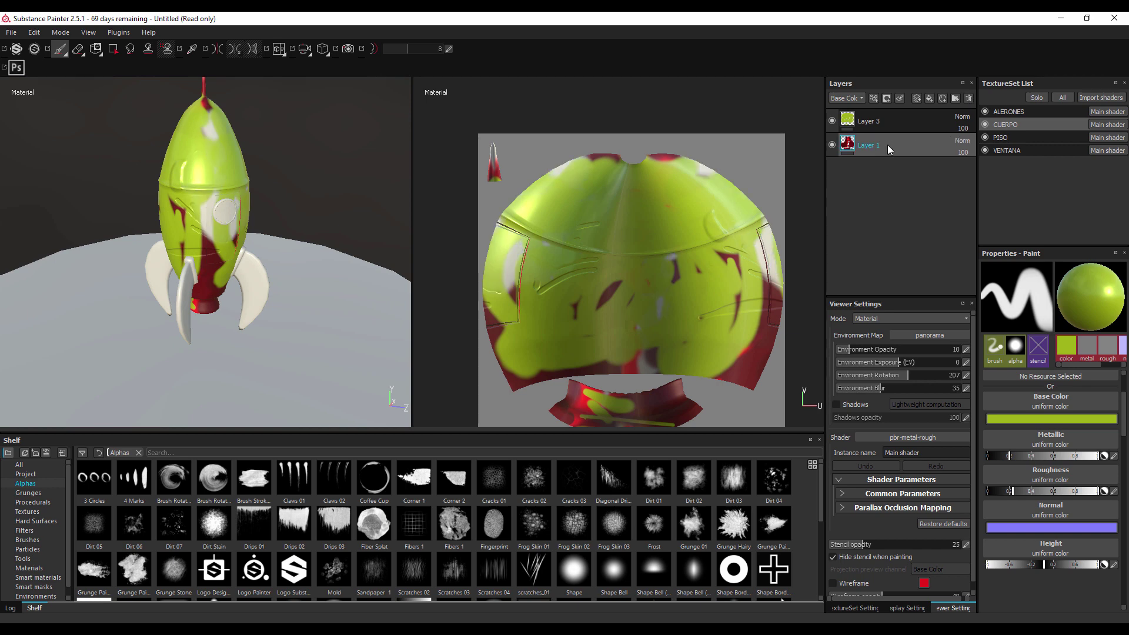
pyautogui.click(968, 97)
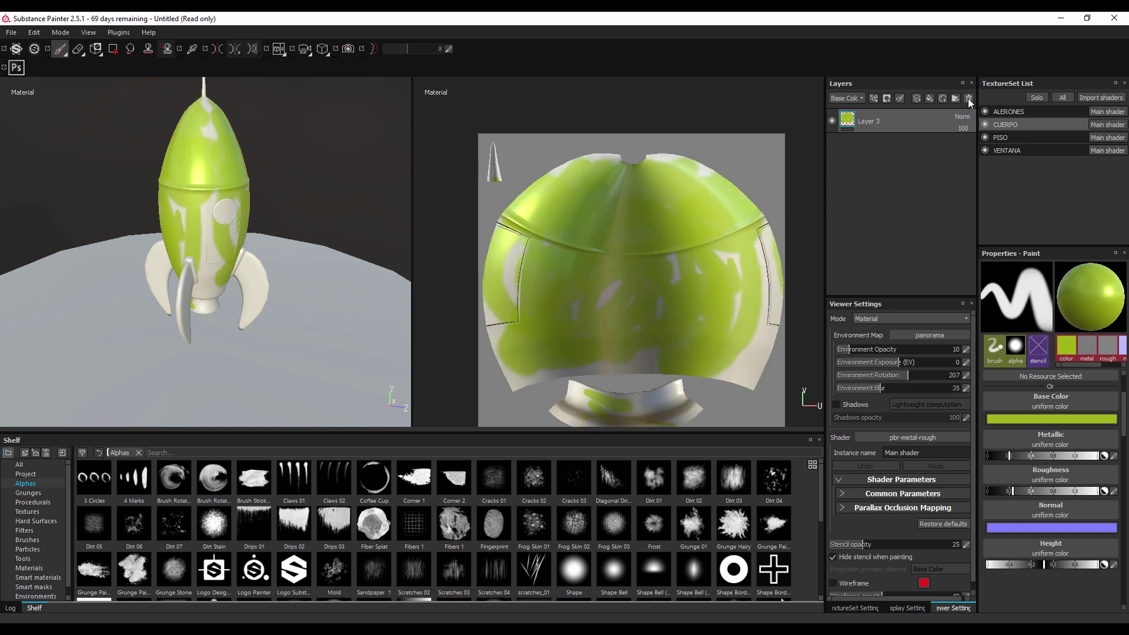
pyautogui.click(968, 97)
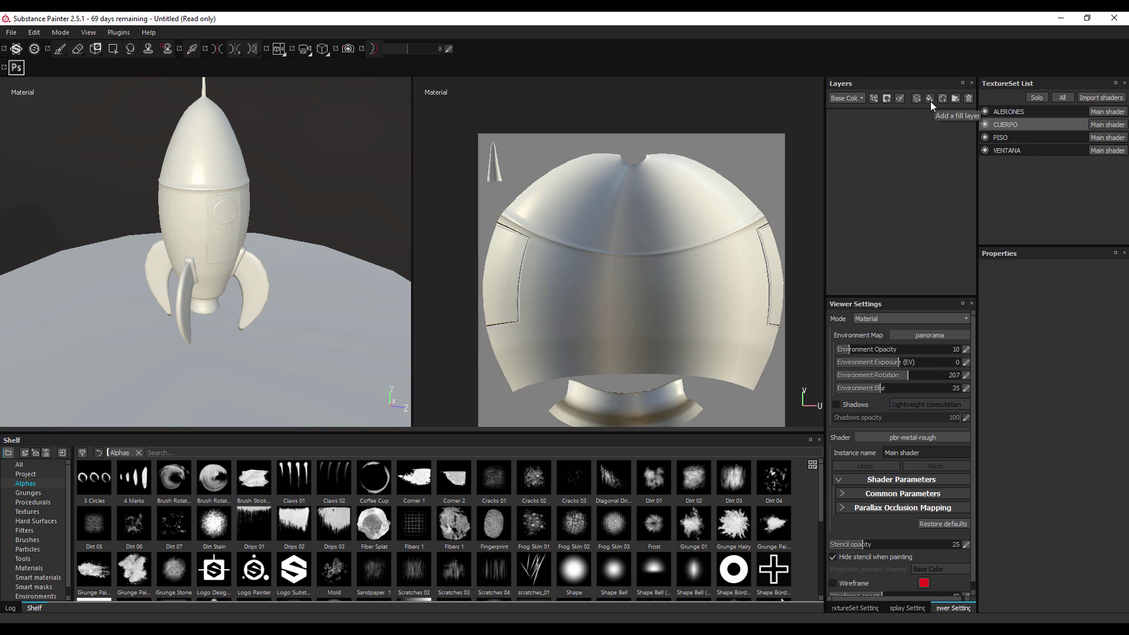
# Step: Add a single fill layer to the rocket and collapse its projection settings
pyautogui.click(930, 99)
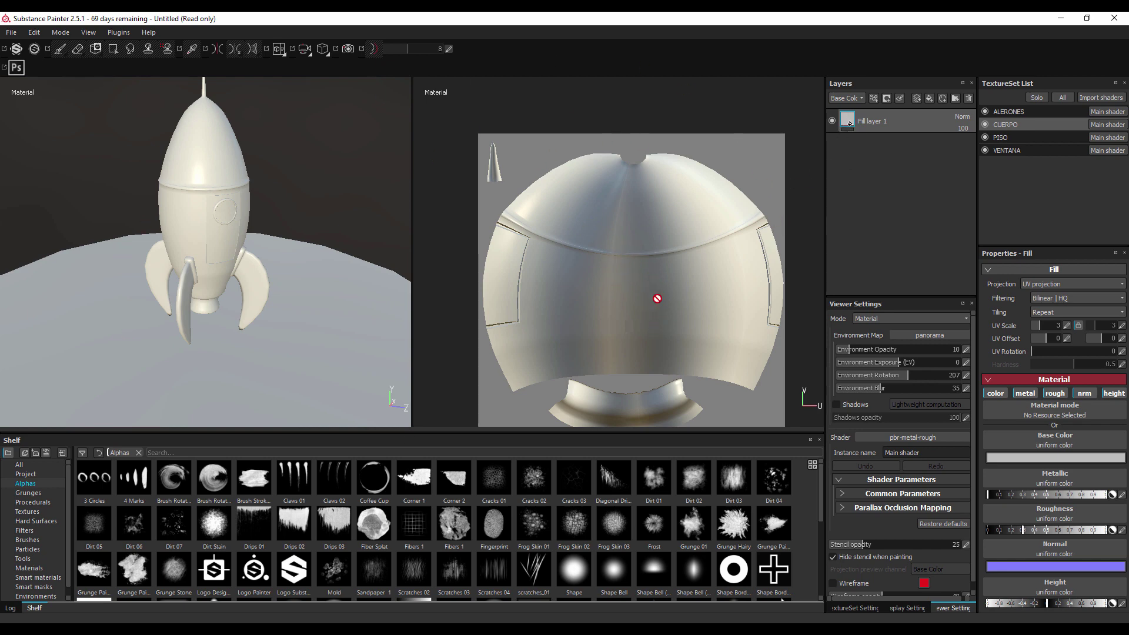
pyautogui.click(1018, 268)
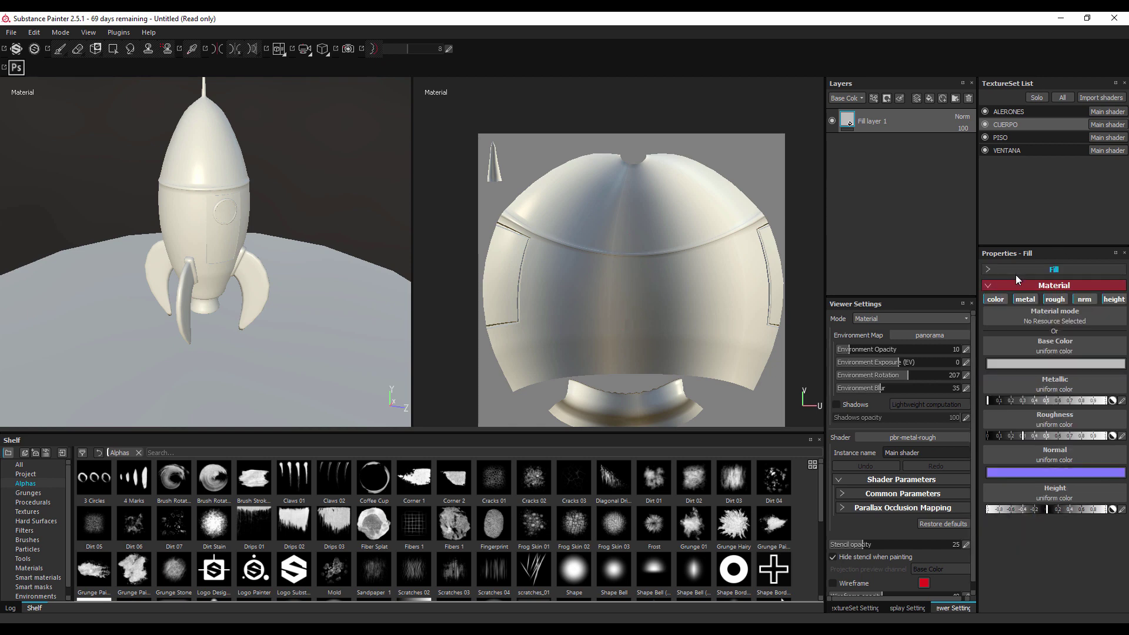
pyautogui.click(1012, 283)
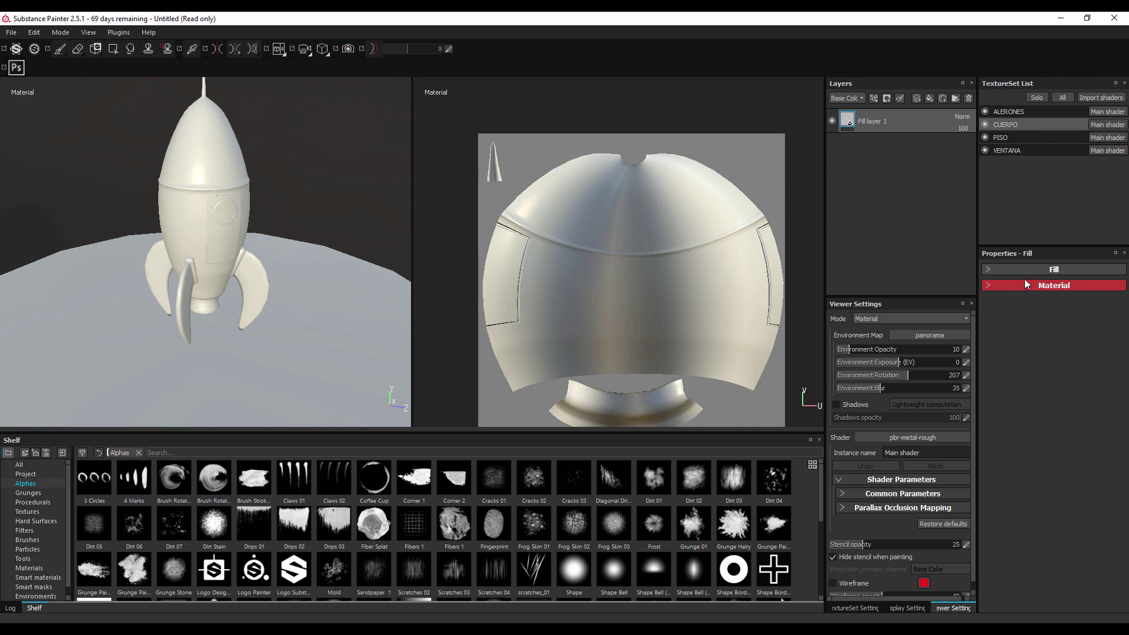
pyautogui.click(1015, 287)
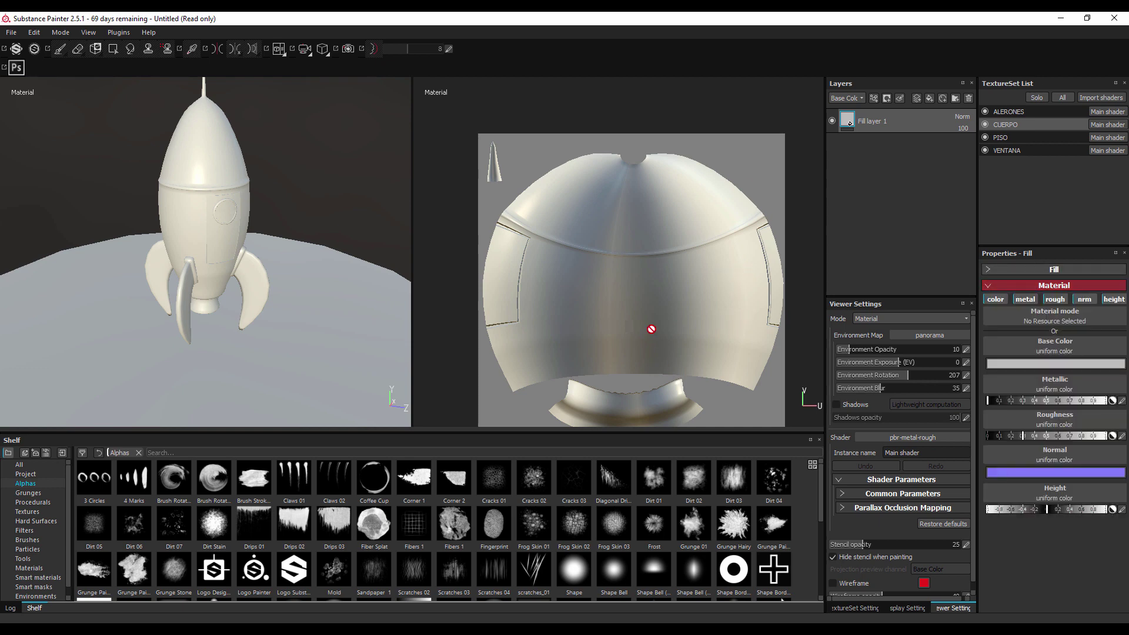
# Step: Set the body fill's base colour to a deep, slightly brightened red and check the rocket
pyautogui.click(1046, 365)
pyautogui.click(1007, 365)
pyautogui.moveTo(1010, 367); pyautogui.dragTo(1010, 364)
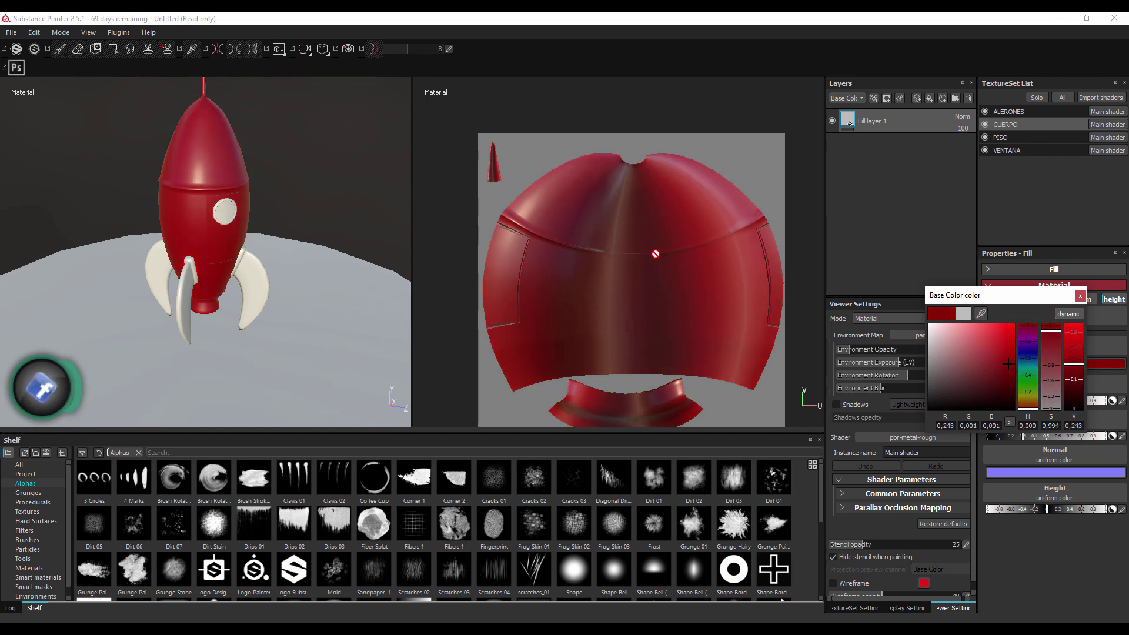
pyautogui.moveTo(1010, 365); pyautogui.dragTo(1006, 369)
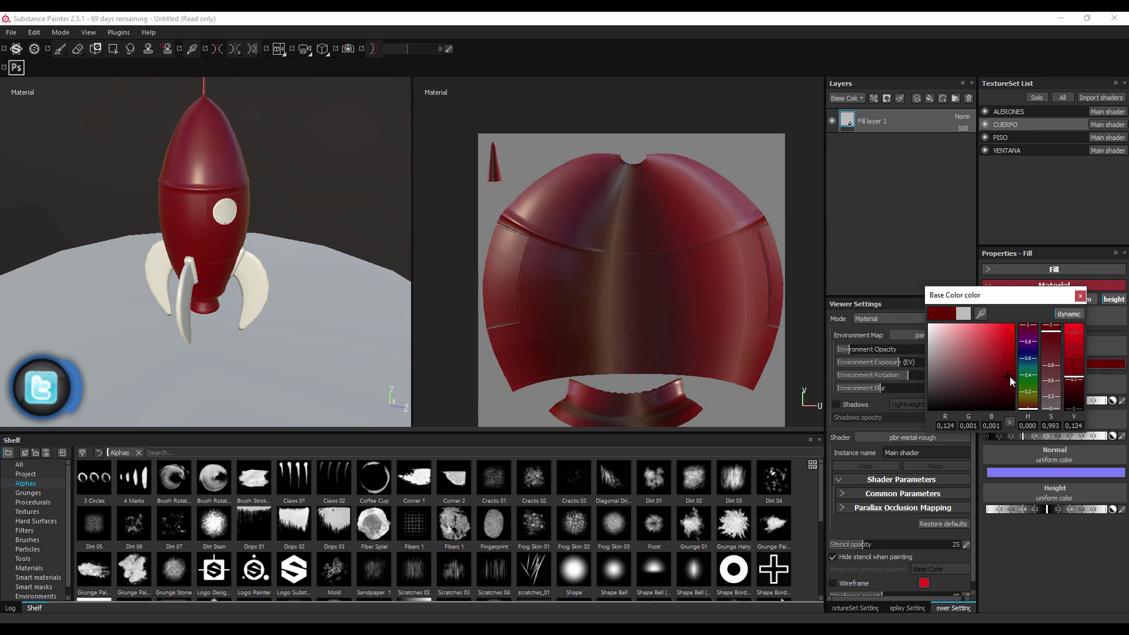
pyautogui.click(1080, 296)
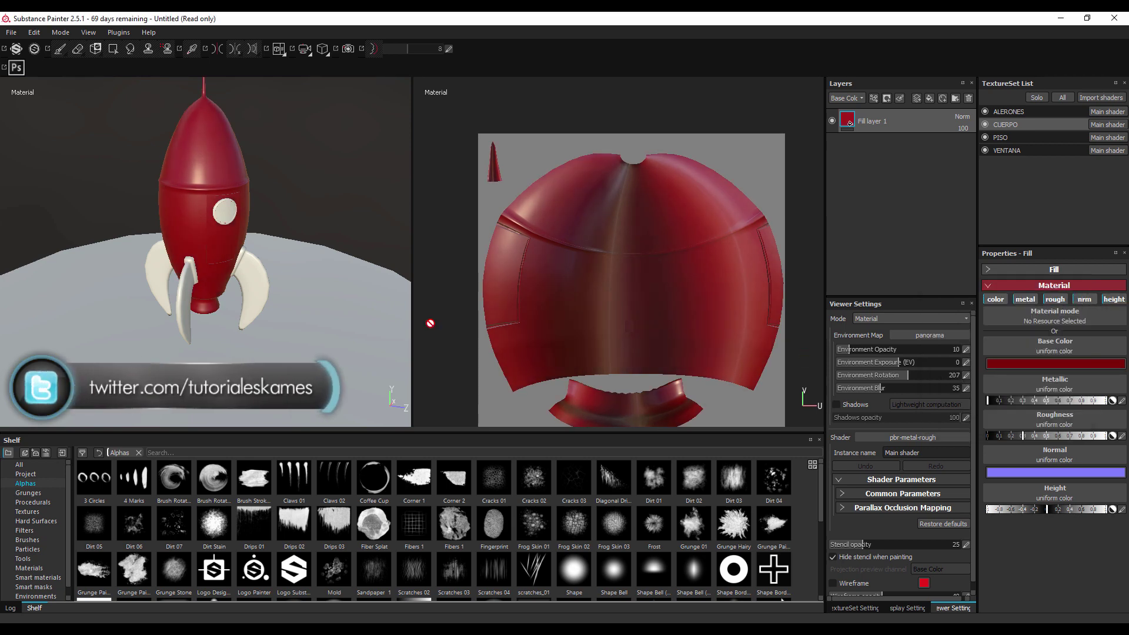
pyautogui.moveTo(333, 172); pyautogui.dragTo(317, 235)
pyautogui.scroll(3)
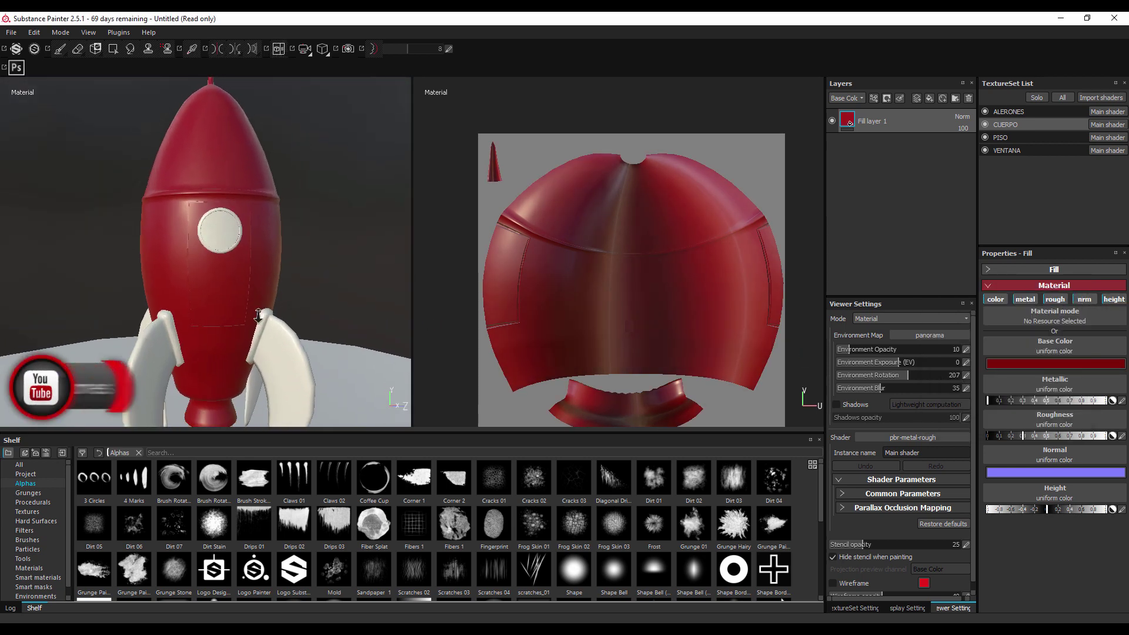
pyautogui.moveTo(299, 299); pyautogui.dragTo(374, 235)
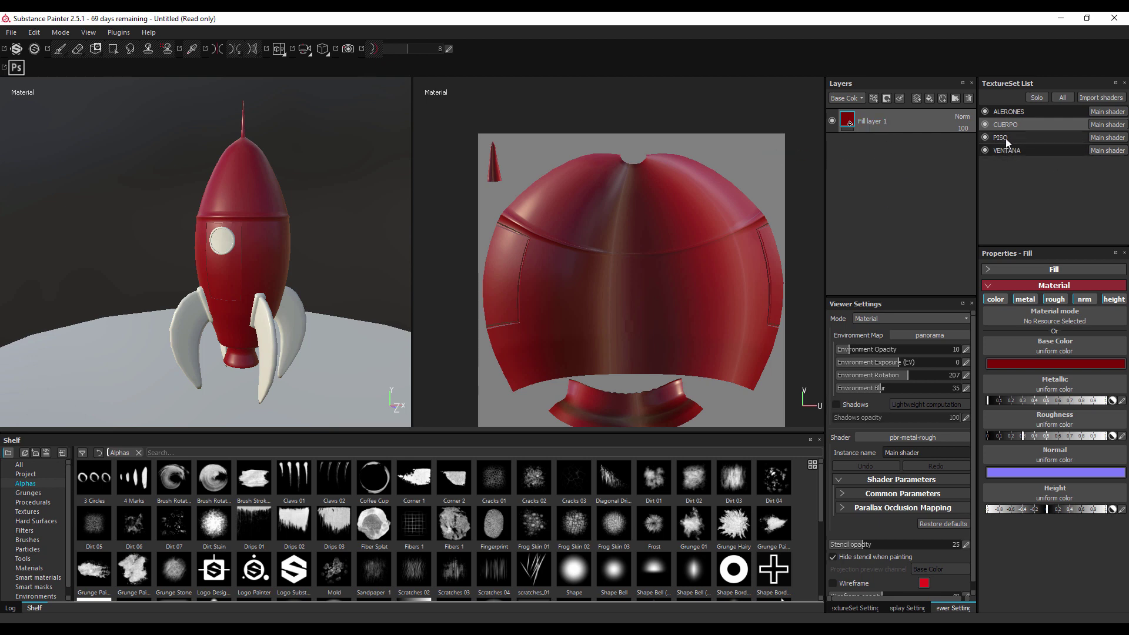
# Step: Add a fill layer to the ALERONES fin texture set with a blue base colour
pyautogui.click(1011, 112)
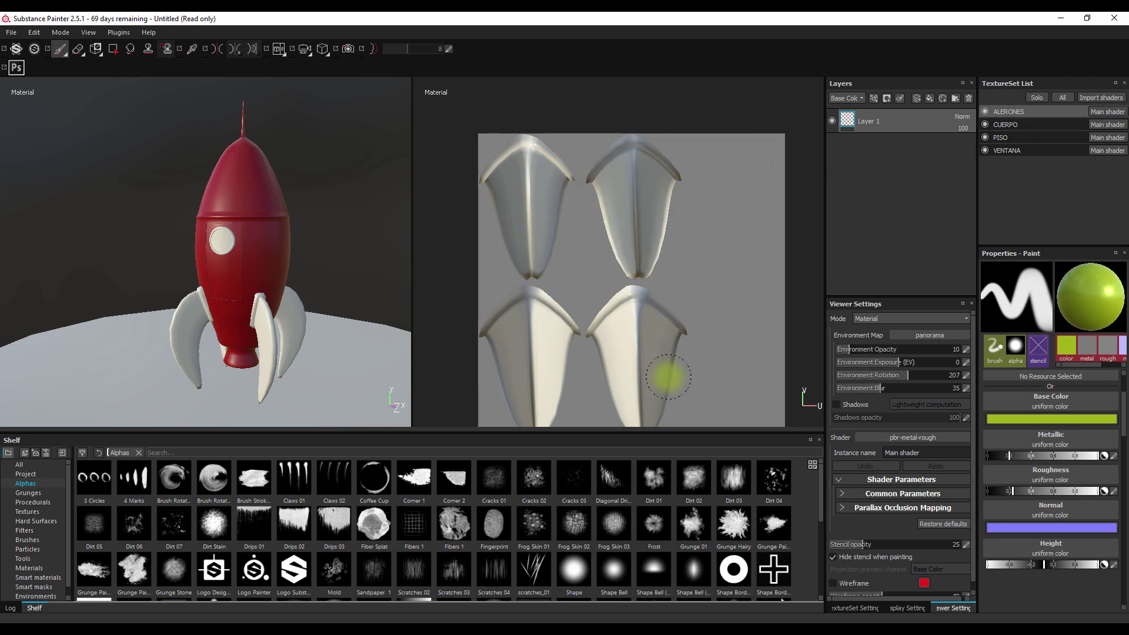
pyautogui.click(917, 97)
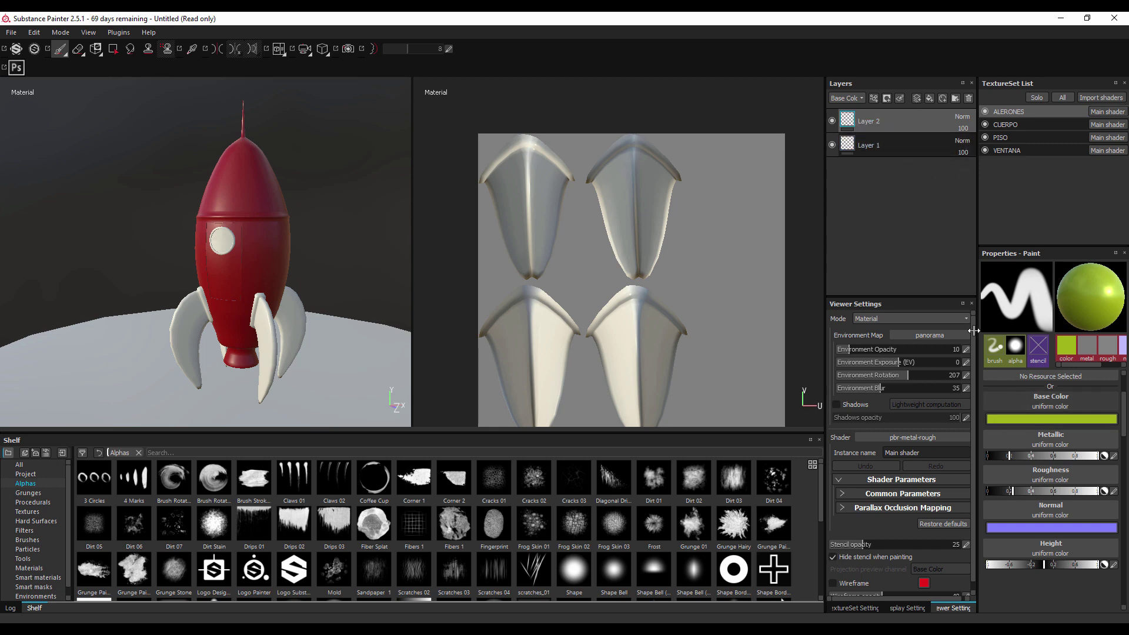
pyautogui.hotkey('ctrl', 'z')
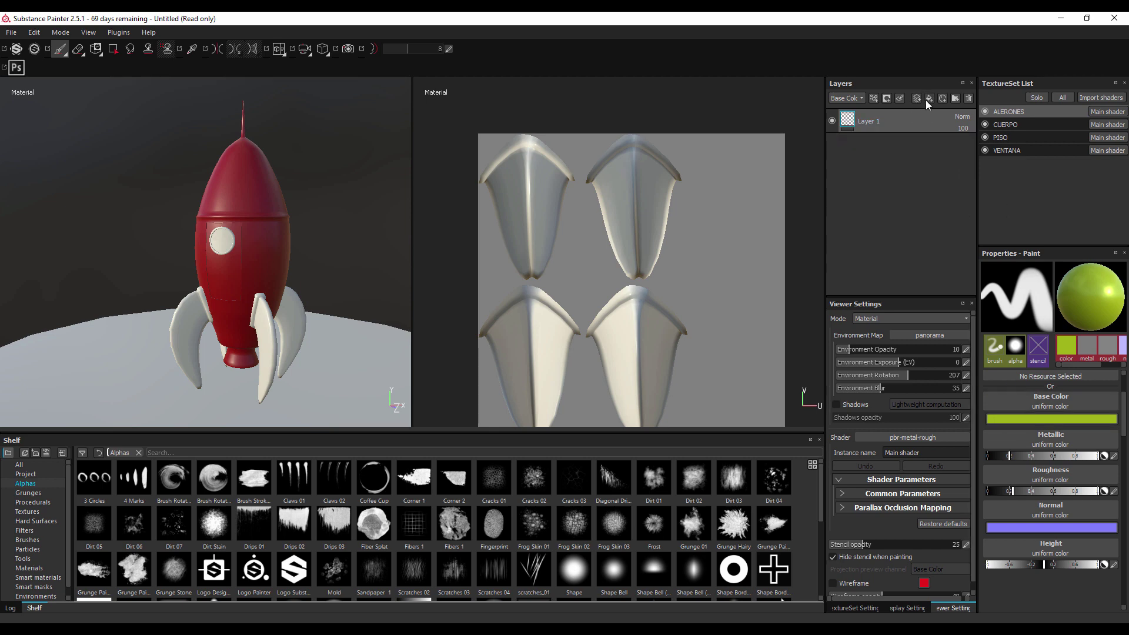
pyautogui.click(928, 98)
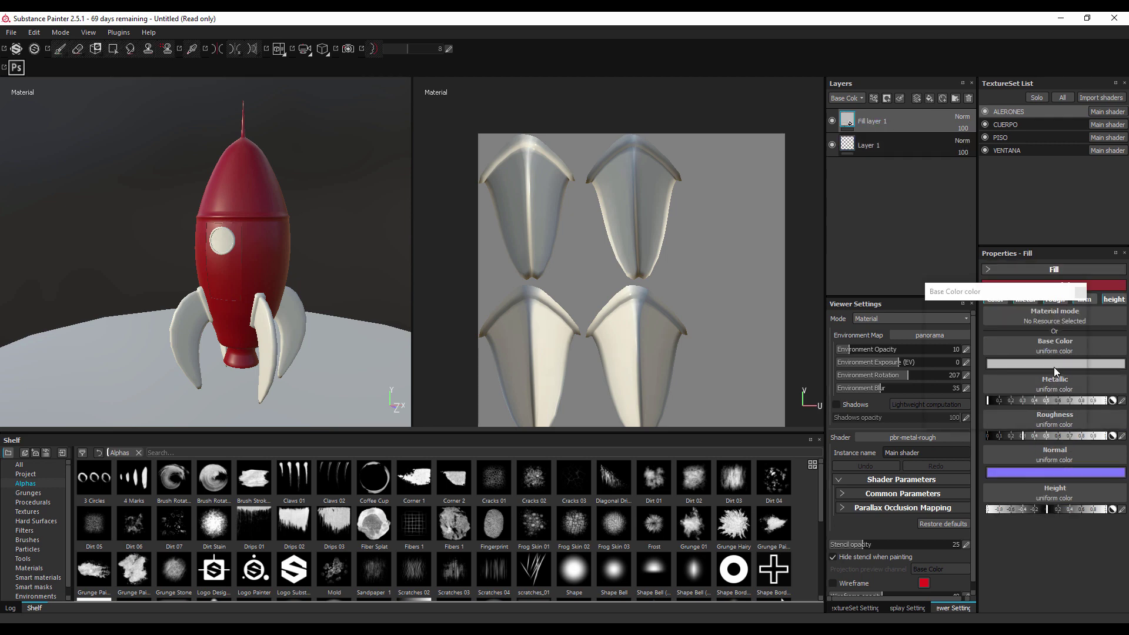
pyautogui.click(1010, 350)
pyautogui.moveTo(1028, 394); pyautogui.dragTo(1010, 364)
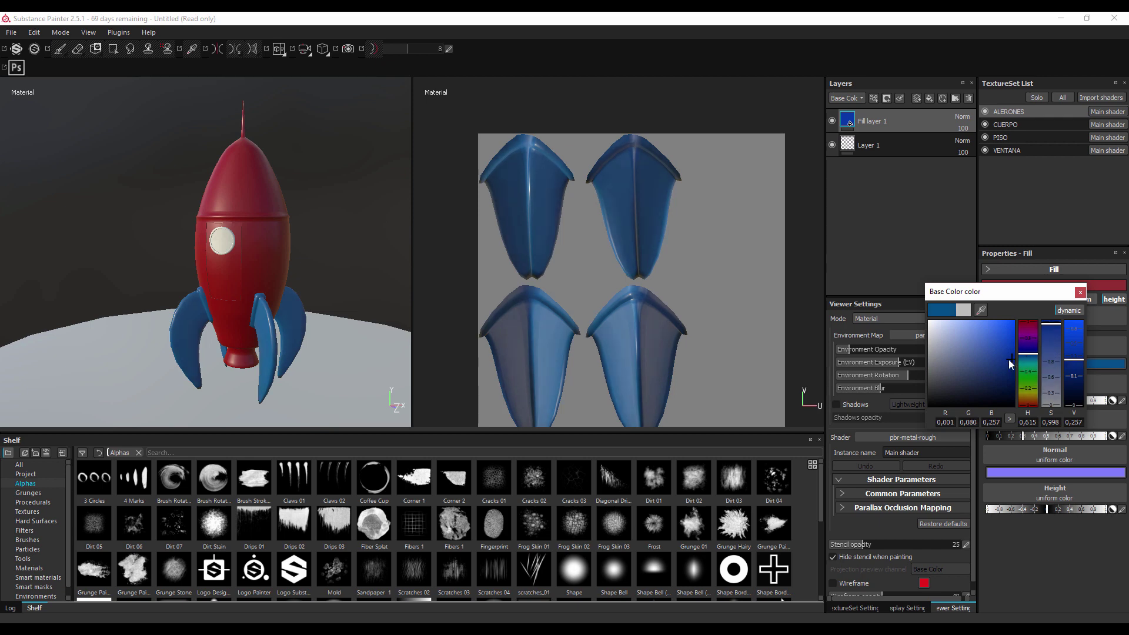
pyautogui.moveTo(392, 252); pyautogui.dragTo(395, 291)
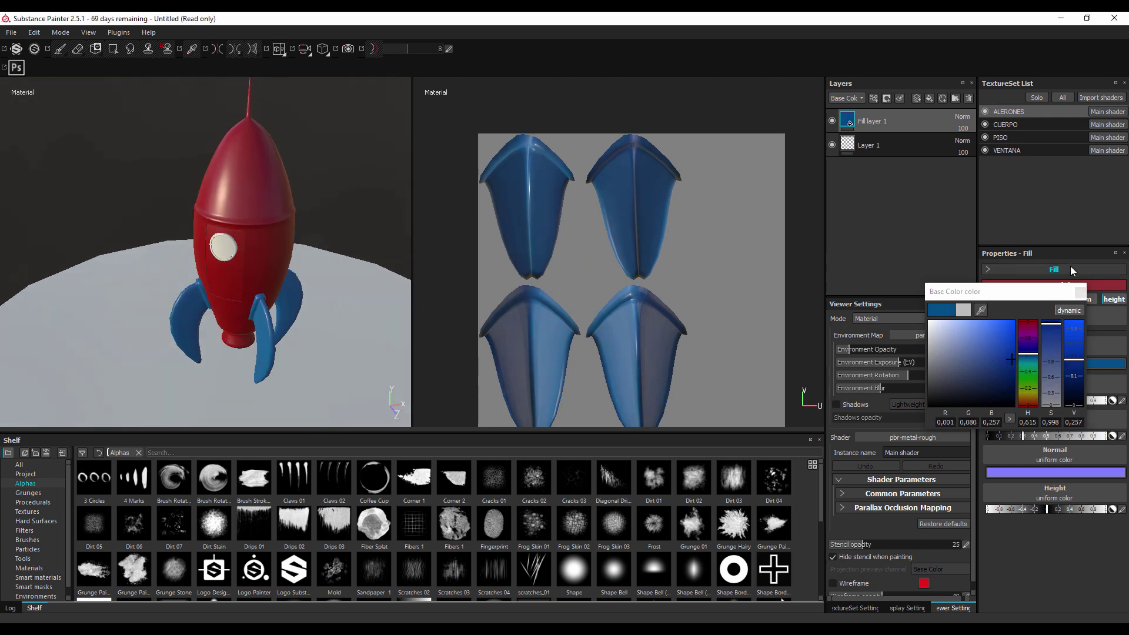
pyautogui.click(1080, 293)
# Step: Lower the fins' roughness and set their metallic value low
pyautogui.moveTo(1024, 436); pyautogui.dragTo(920, 451)
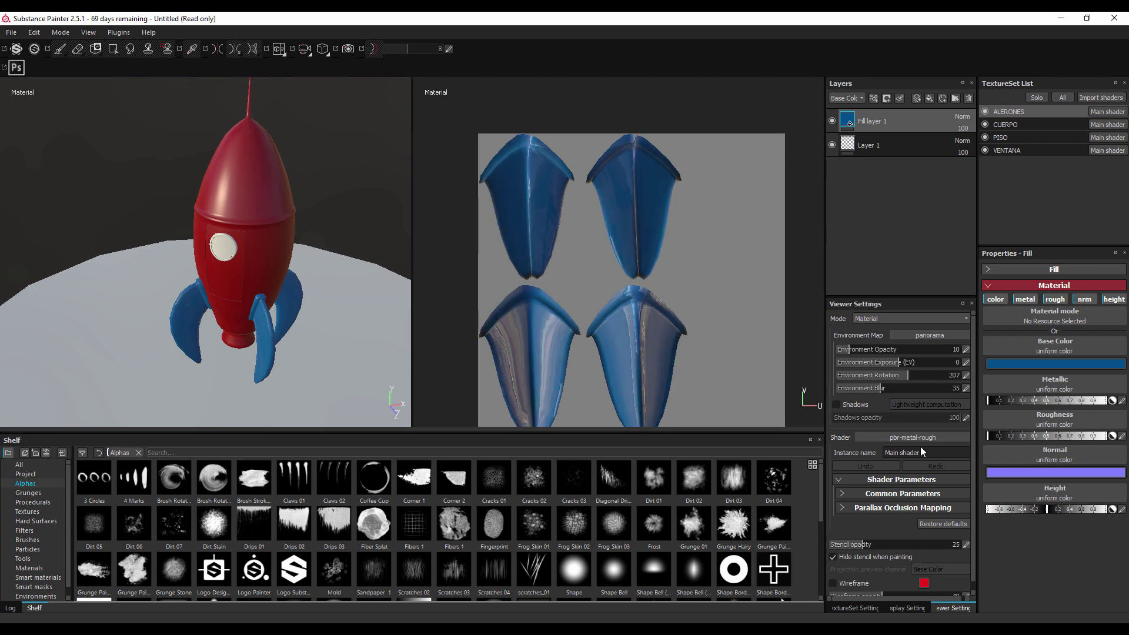
pyautogui.moveTo(1022, 437); pyautogui.dragTo(1046, 437)
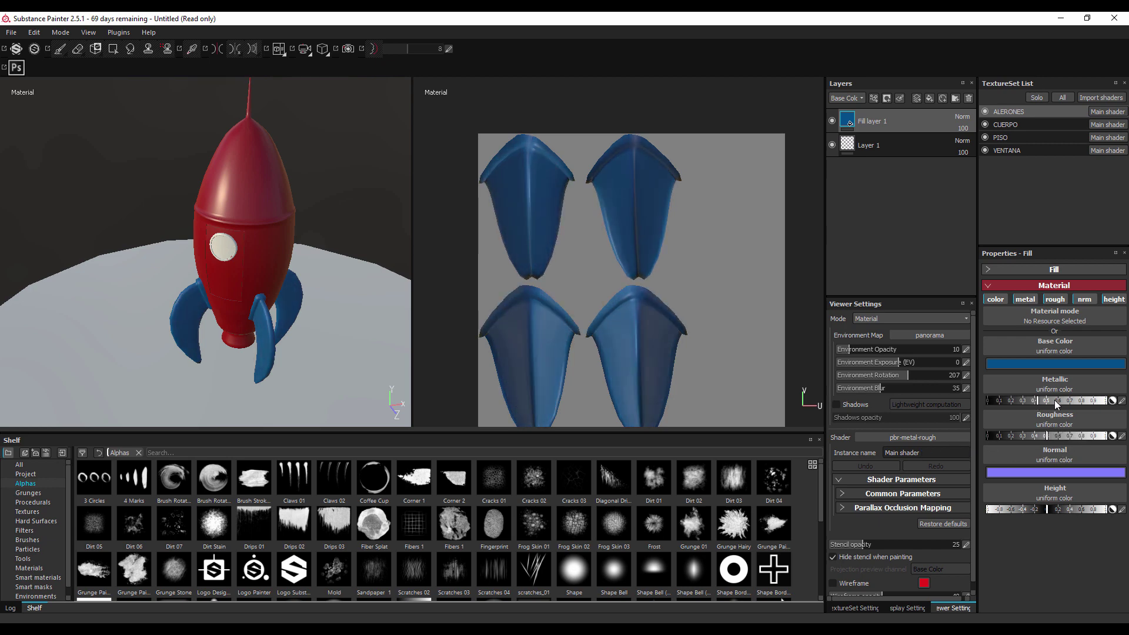
pyautogui.click(1105, 400)
pyautogui.moveTo(1105, 400); pyautogui.dragTo(972, 411)
pyautogui.click(1000, 400)
pyautogui.moveTo(370, 202); pyautogui.dragTo(306, 392)
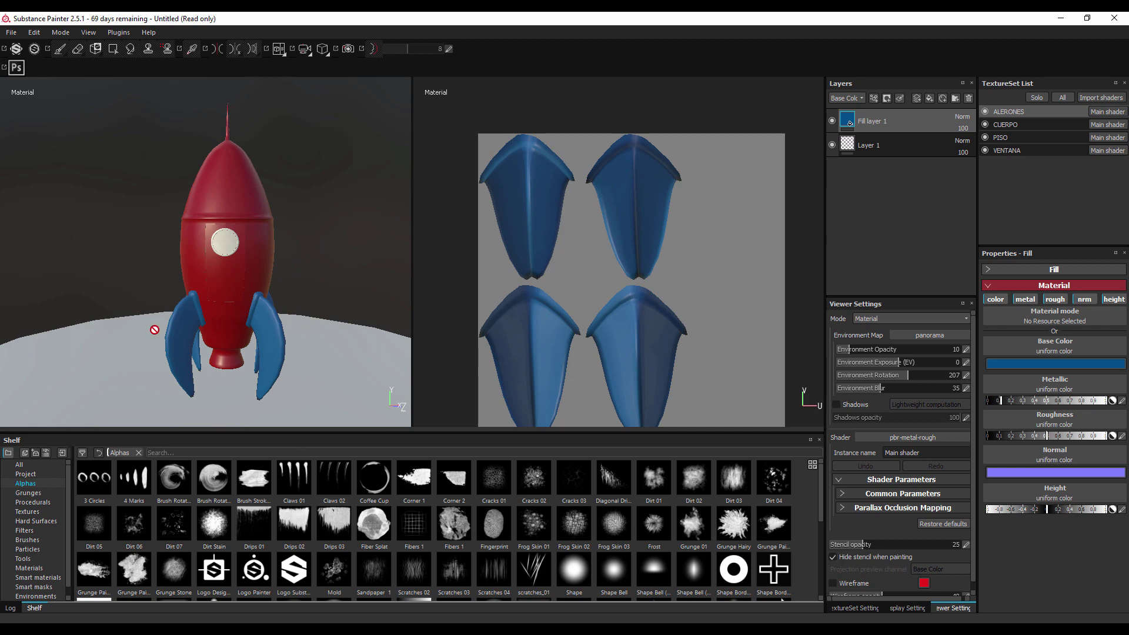
# Step: Try bricks, Brass Pure and aluminium materials on the fins, reverting each to blue
pyautogui.scroll(-3)
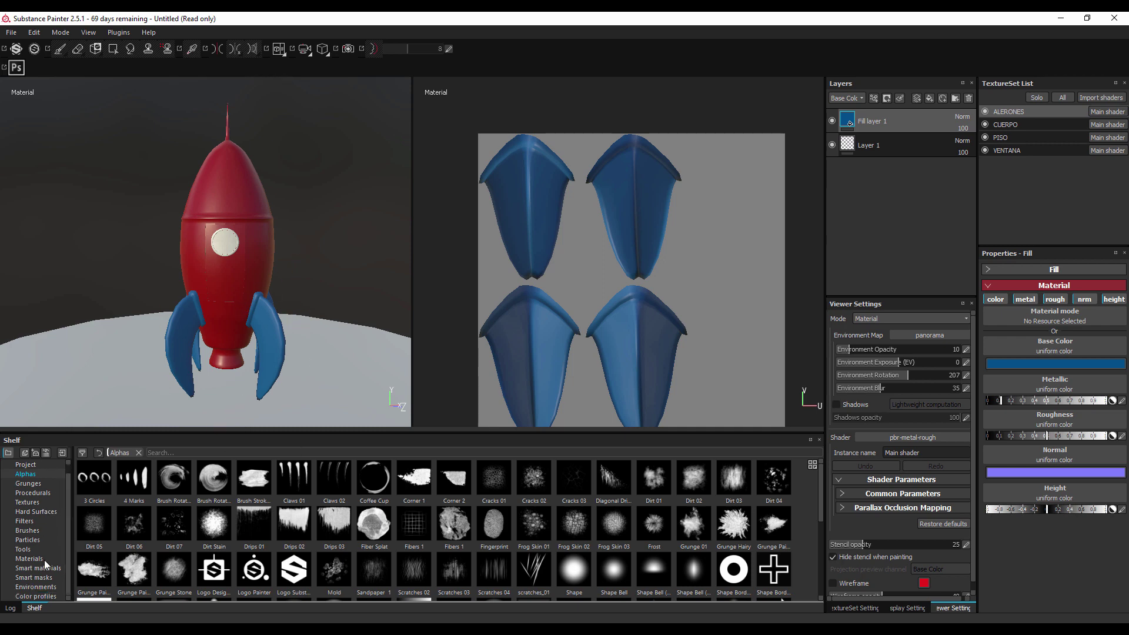
pyautogui.click(30, 559)
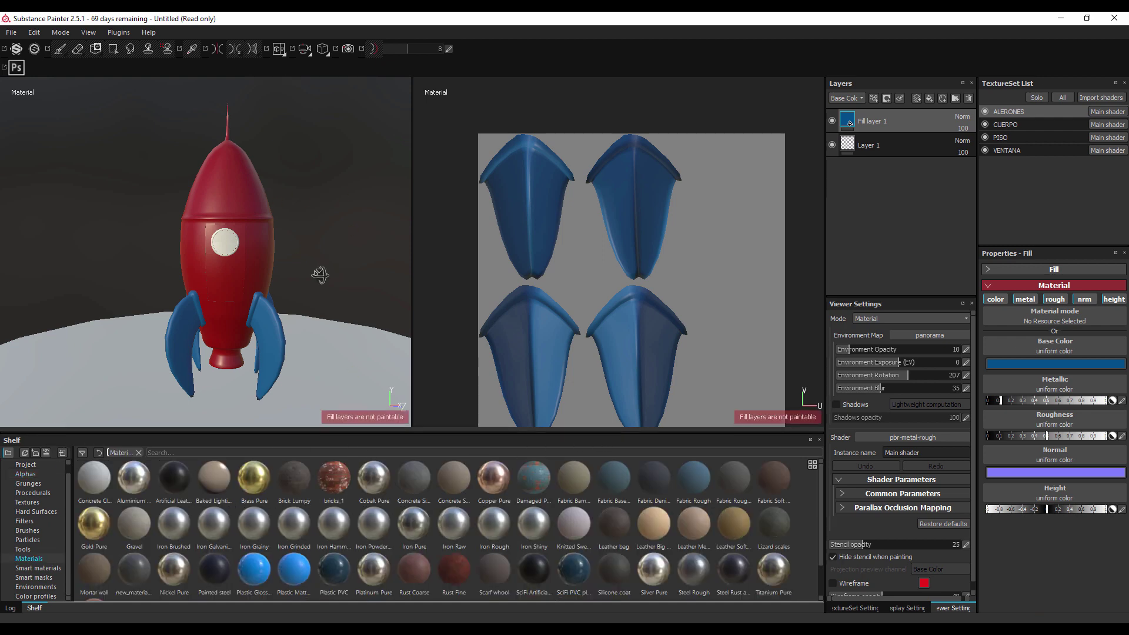
pyautogui.moveTo(317, 277); pyautogui.dragTo(335, 287)
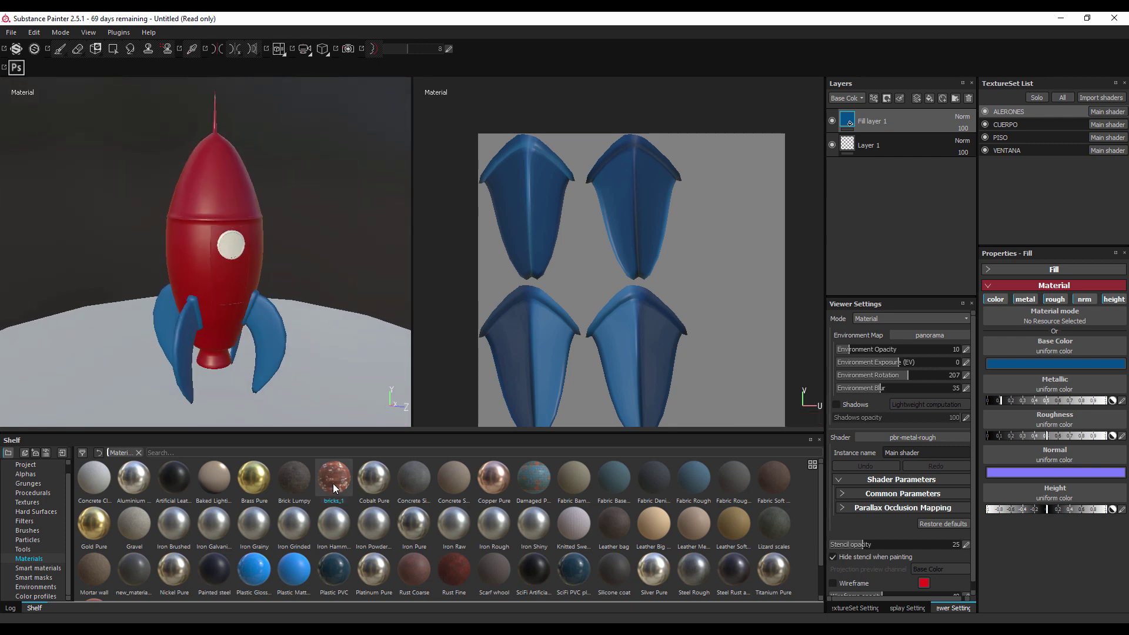
pyautogui.click(337, 497)
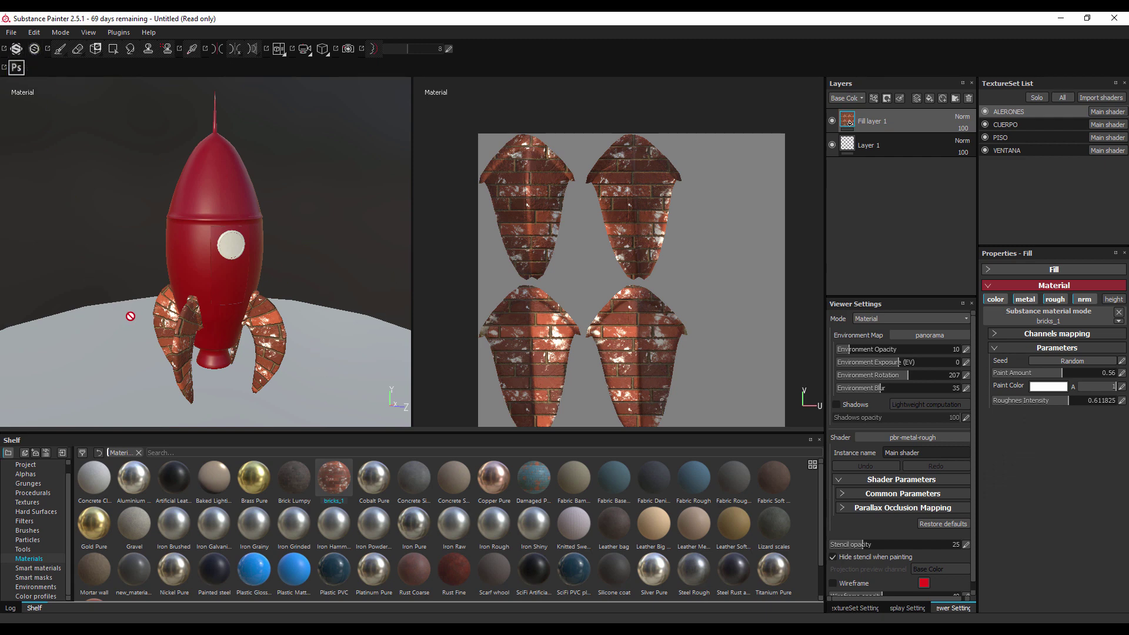
pyautogui.hotkey('ctrl', 'z')
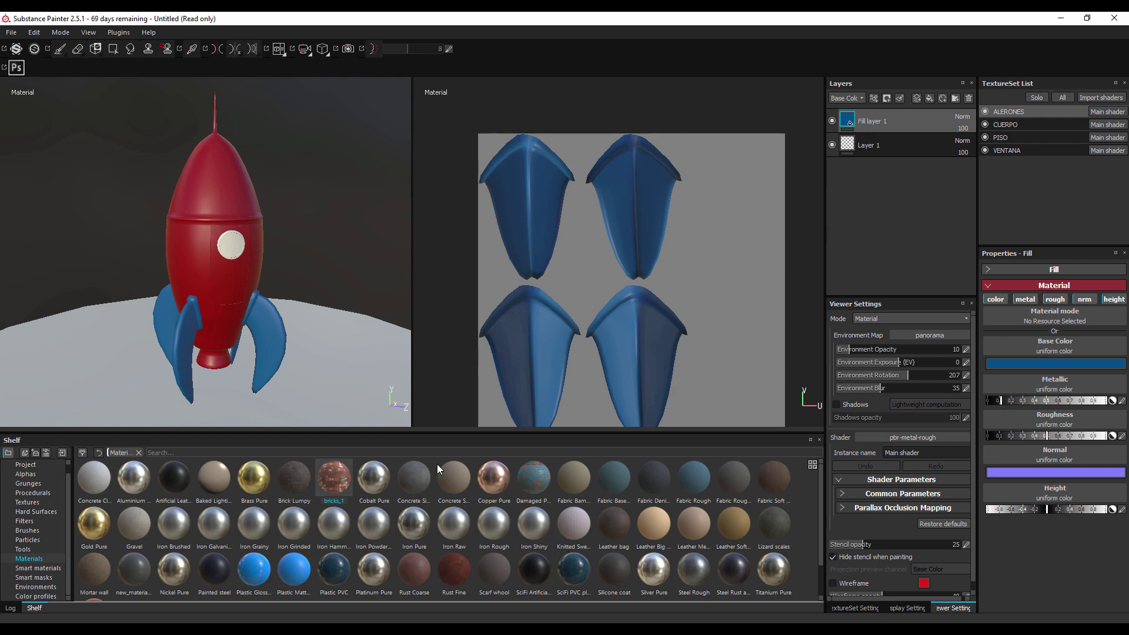
pyautogui.click(254, 487)
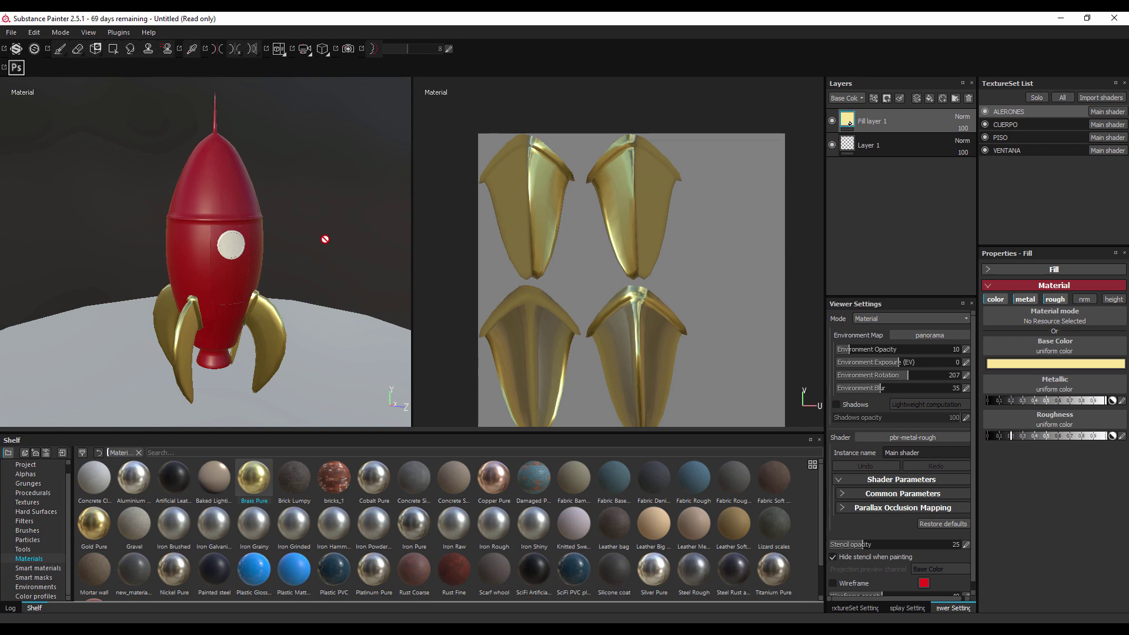
pyautogui.moveTo(323, 239); pyautogui.dragTo(295, 321)
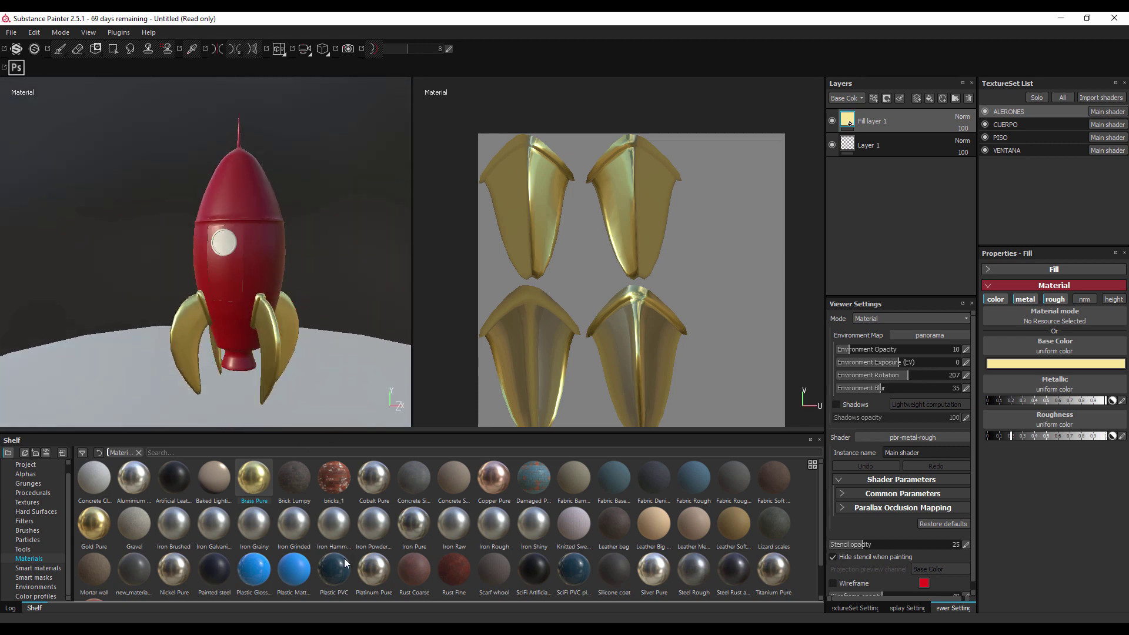
pyautogui.click(345, 563)
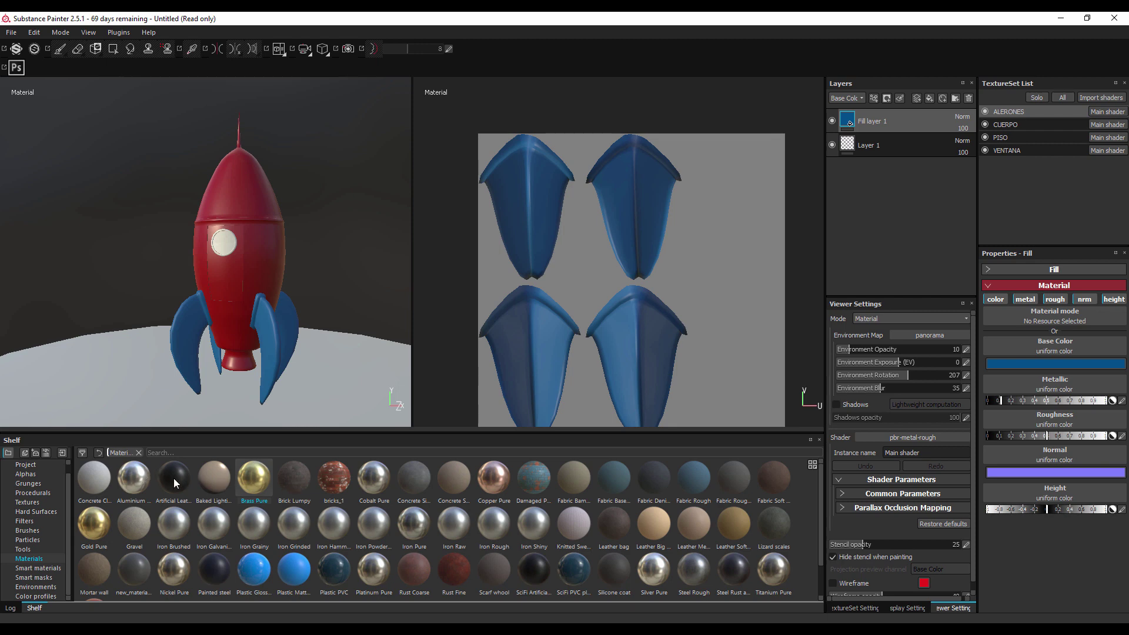
pyautogui.click(141, 482)
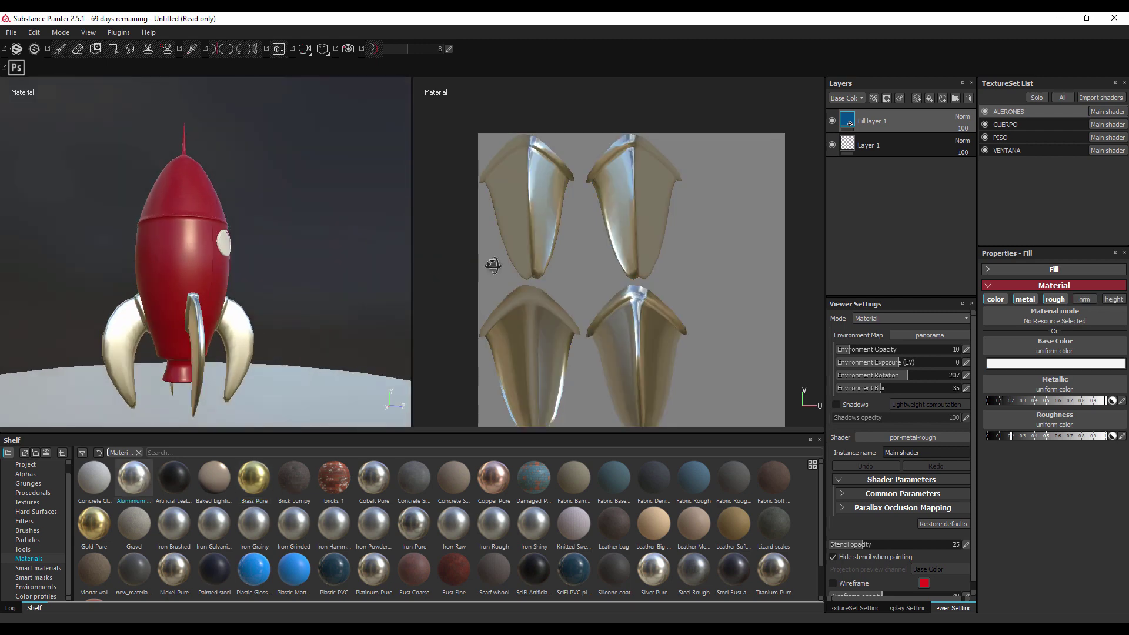
pyautogui.moveTo(322, 281); pyautogui.dragTo(378, 272)
pyautogui.hotkey('ctrl', 'z')
# Step: Test Mortar wall, Rust Fine and Rust Coarse, undoing each, then apply Titanium Pure
pyautogui.click(107, 569)
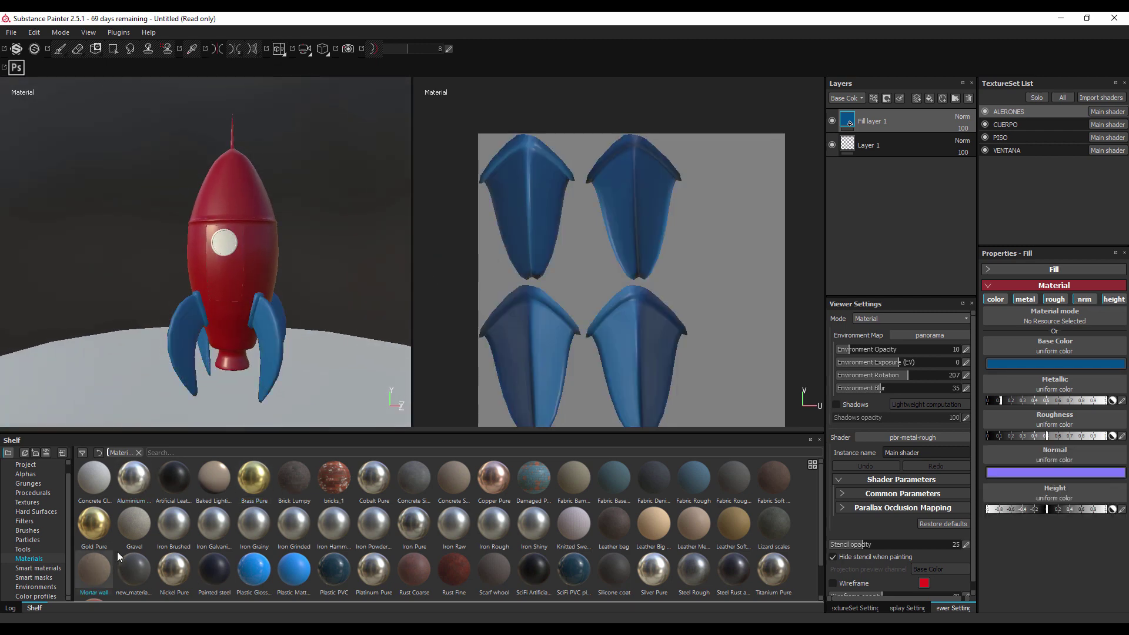
pyautogui.moveTo(316, 307); pyautogui.dragTo(307, 298)
pyautogui.hotkey('ctrl', 'z')
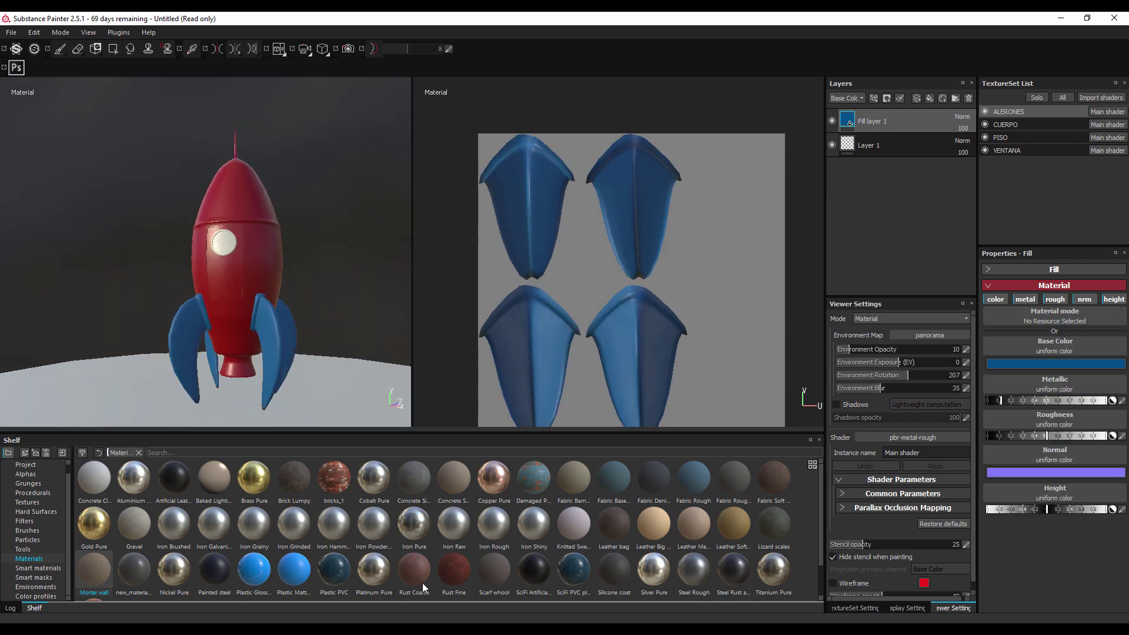
pyautogui.click(449, 580)
pyautogui.moveTo(325, 294); pyautogui.dragTo(370, 303)
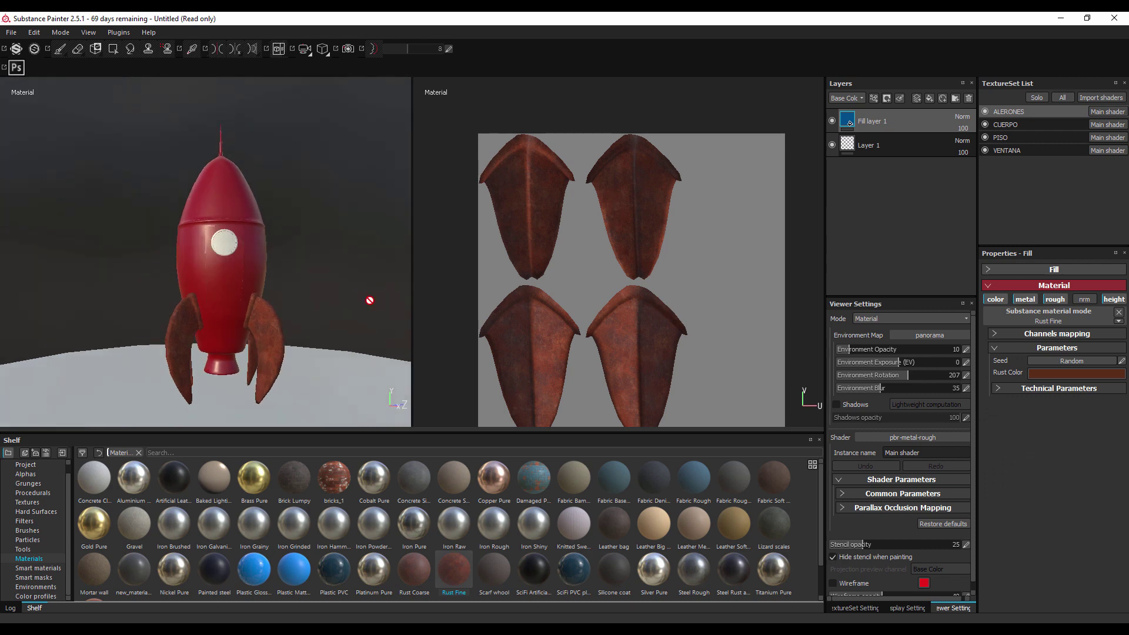
pyautogui.hotkey('ctrl', 'z')
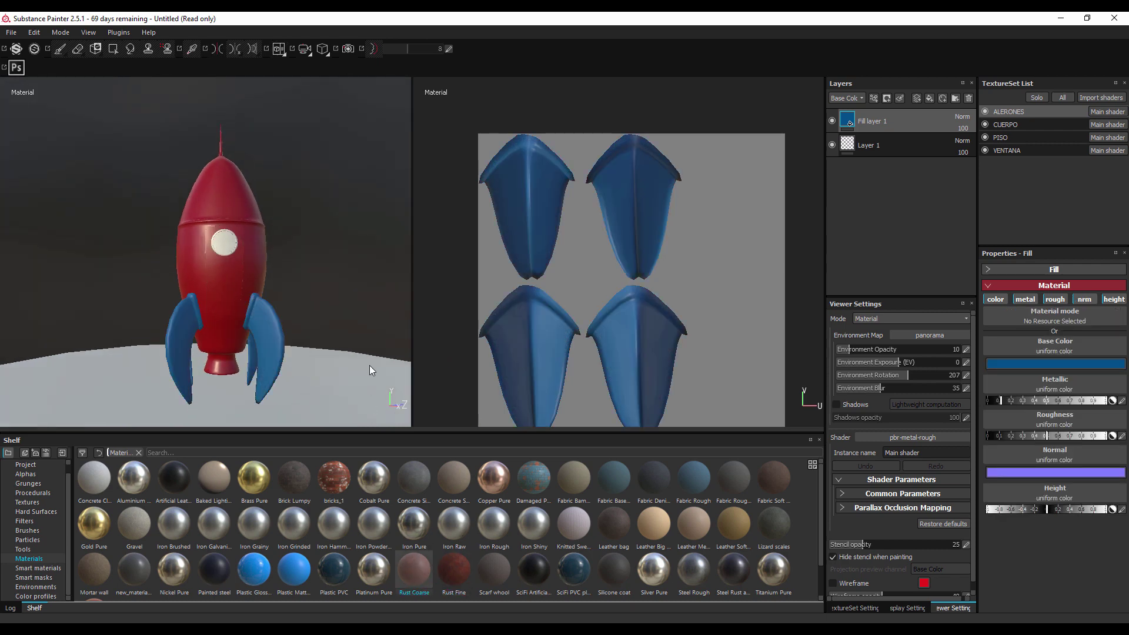
pyautogui.hotkey('ctrl', 'y')
pyautogui.hotkey('ctrl', 'z')
pyautogui.scroll(-3)
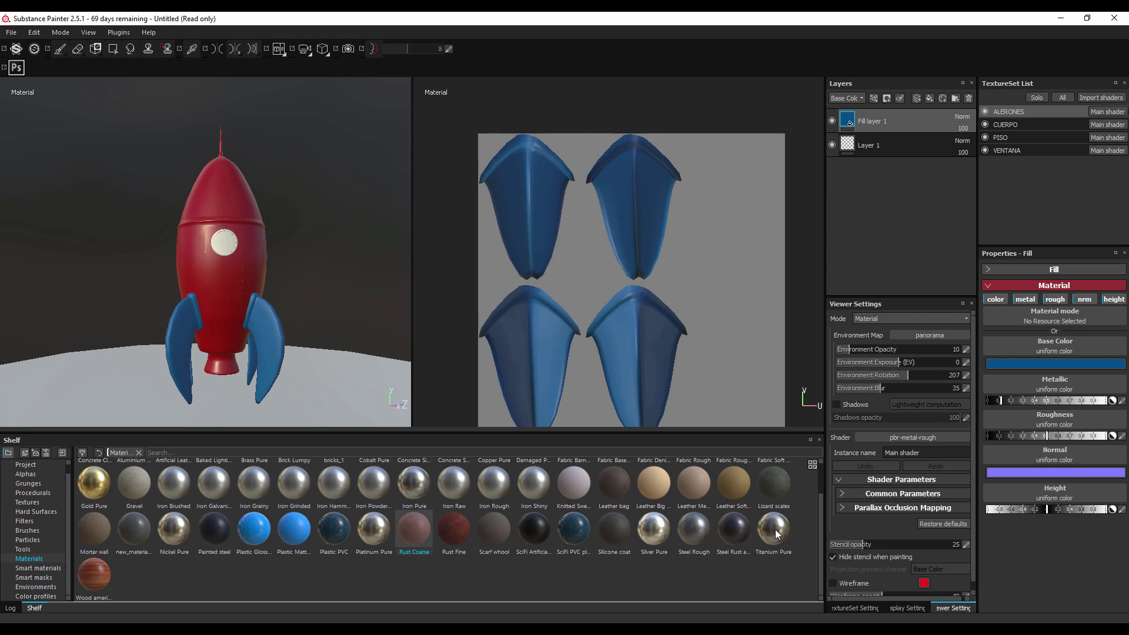
pyautogui.click(776, 533)
pyautogui.moveTo(283, 319); pyautogui.dragTo(312, 322)
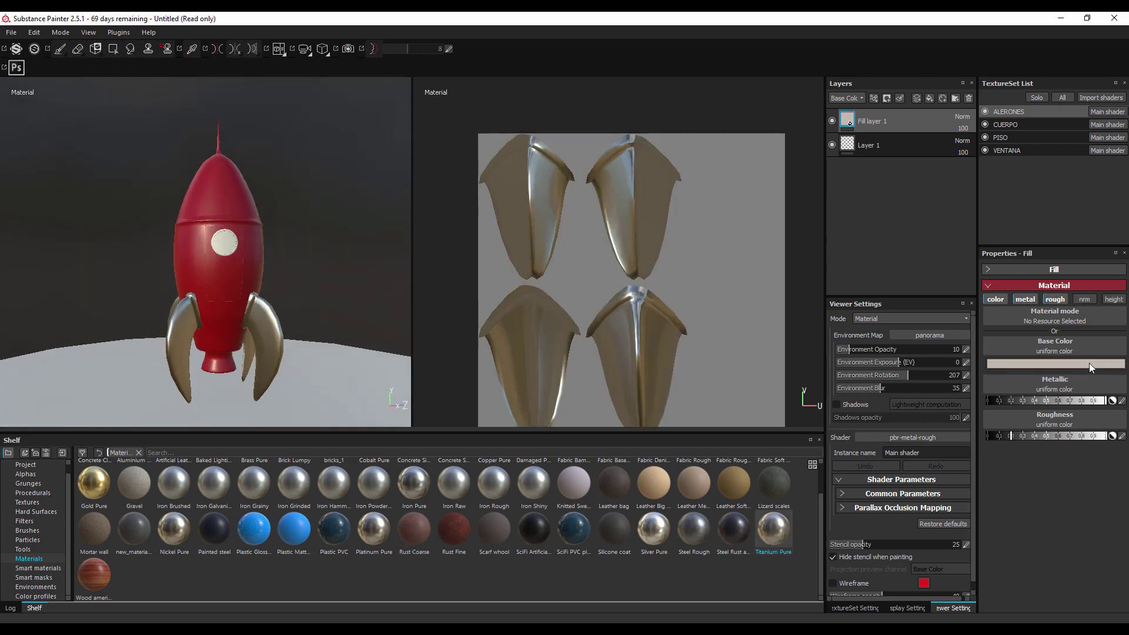
# Step: Retint the titanium fins' base colour to a golden orange
pyautogui.click(1089, 363)
pyautogui.moveTo(938, 340); pyautogui.dragTo(1003, 339)
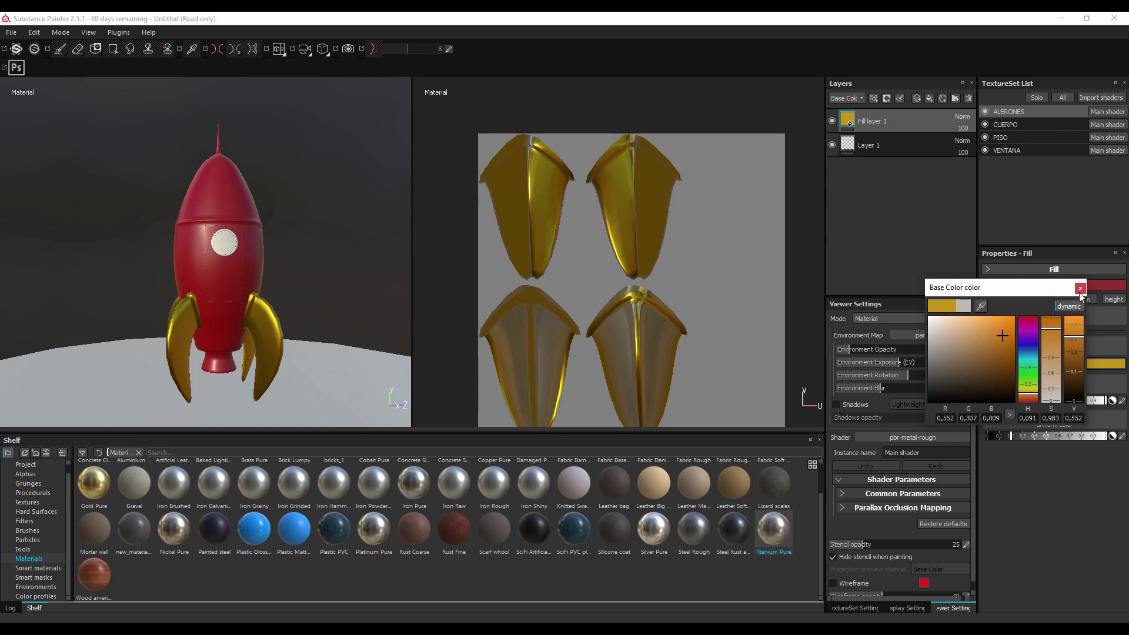
pyautogui.click(1080, 288)
pyautogui.moveTo(360, 290); pyautogui.dragTo(325, 247)
pyautogui.click(356, 278)
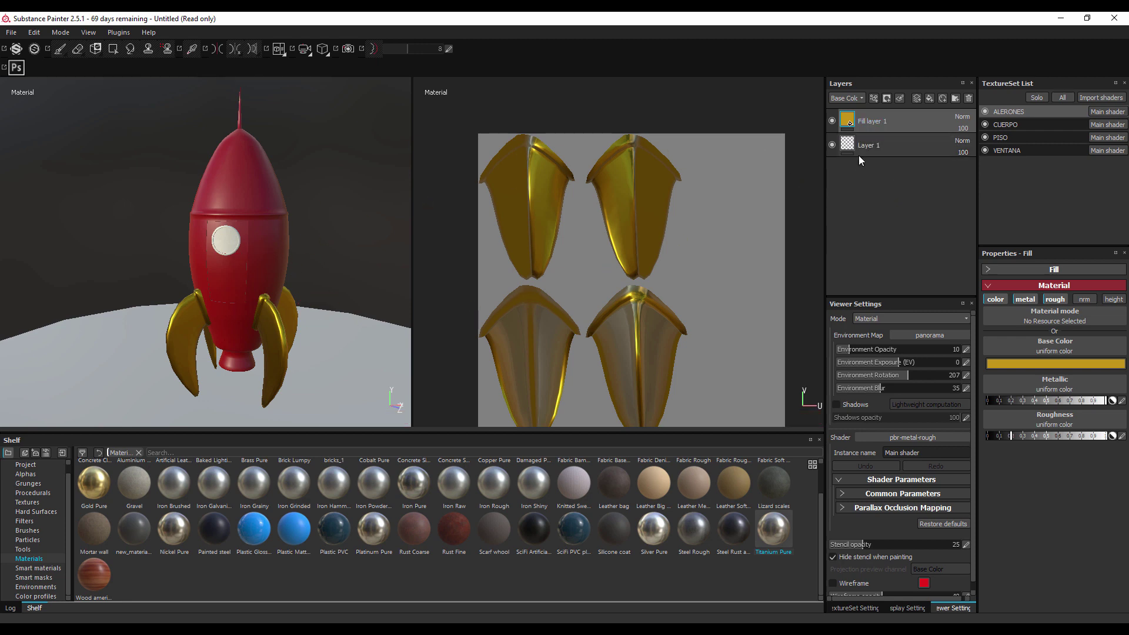
# Step: Move Layer 1 above Fill layer 1 and set the brush colour to dark olive green
pyautogui.click(870, 154)
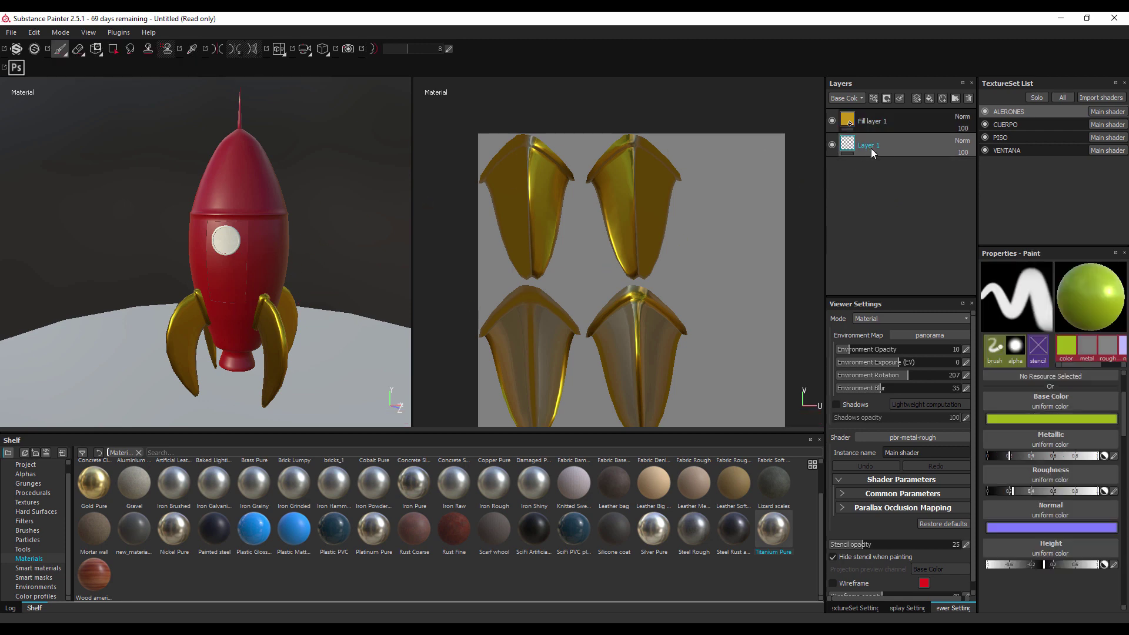
pyautogui.moveTo(870, 148); pyautogui.dragTo(854, 122)
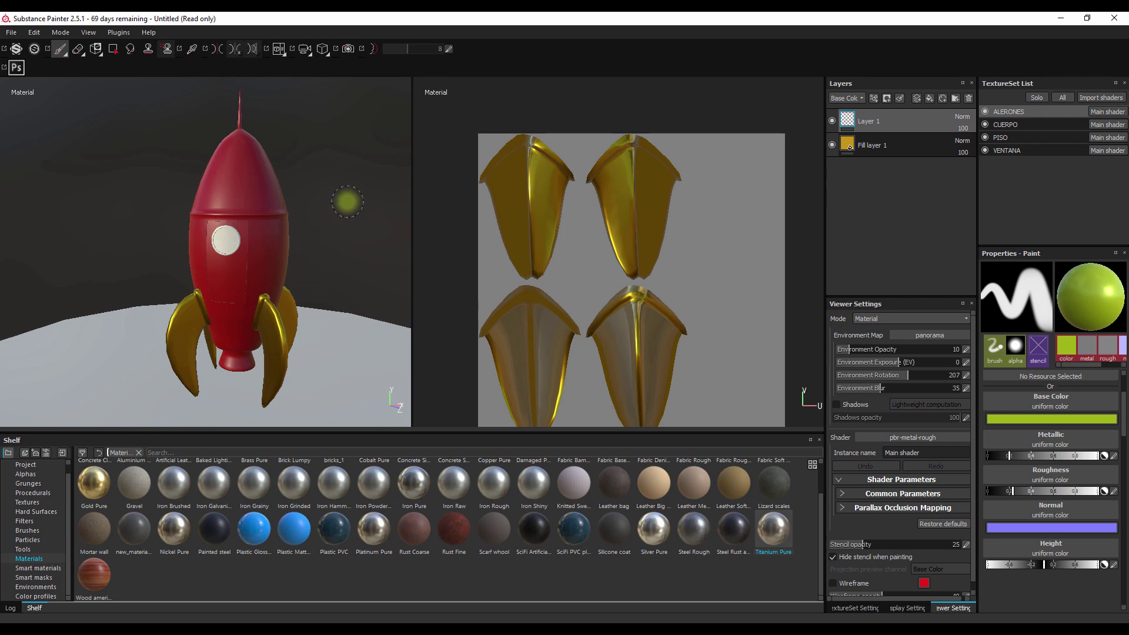
pyautogui.press('F3')
pyautogui.press('F2')
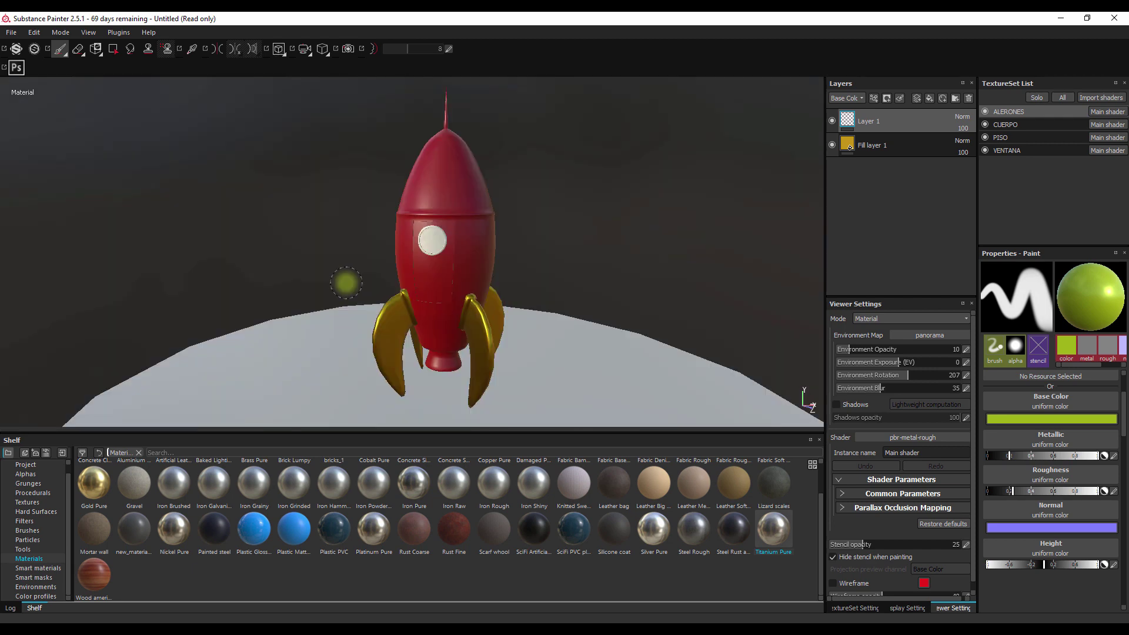
pyautogui.moveTo(462, 318); pyautogui.dragTo(541, 254)
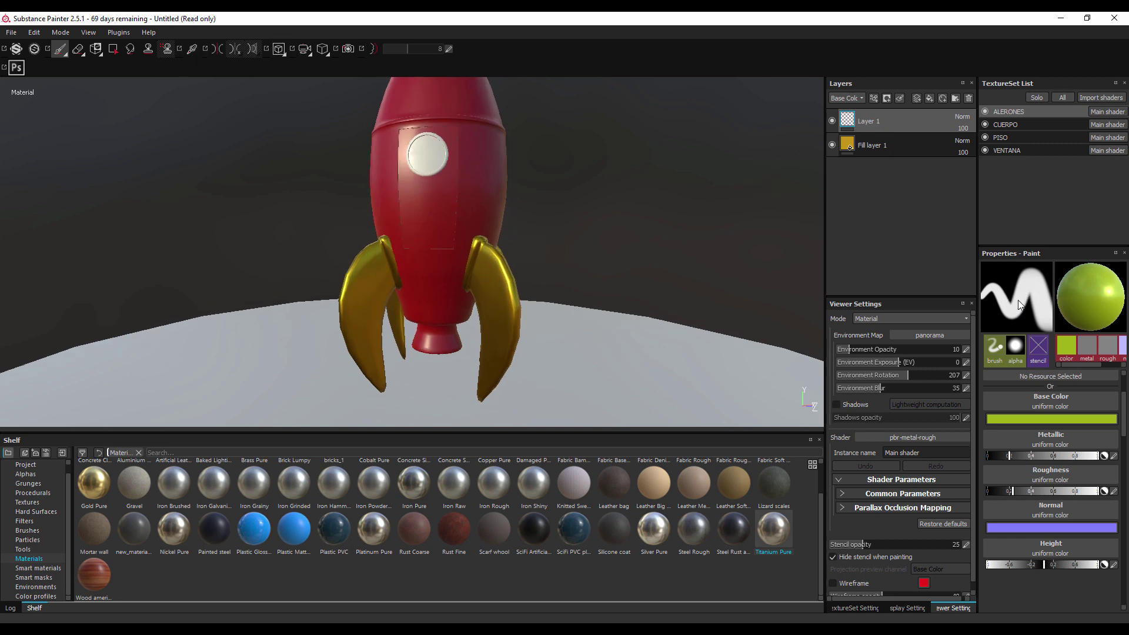
pyautogui.click(1056, 418)
pyautogui.moveTo(998, 398); pyautogui.dragTo(989, 431)
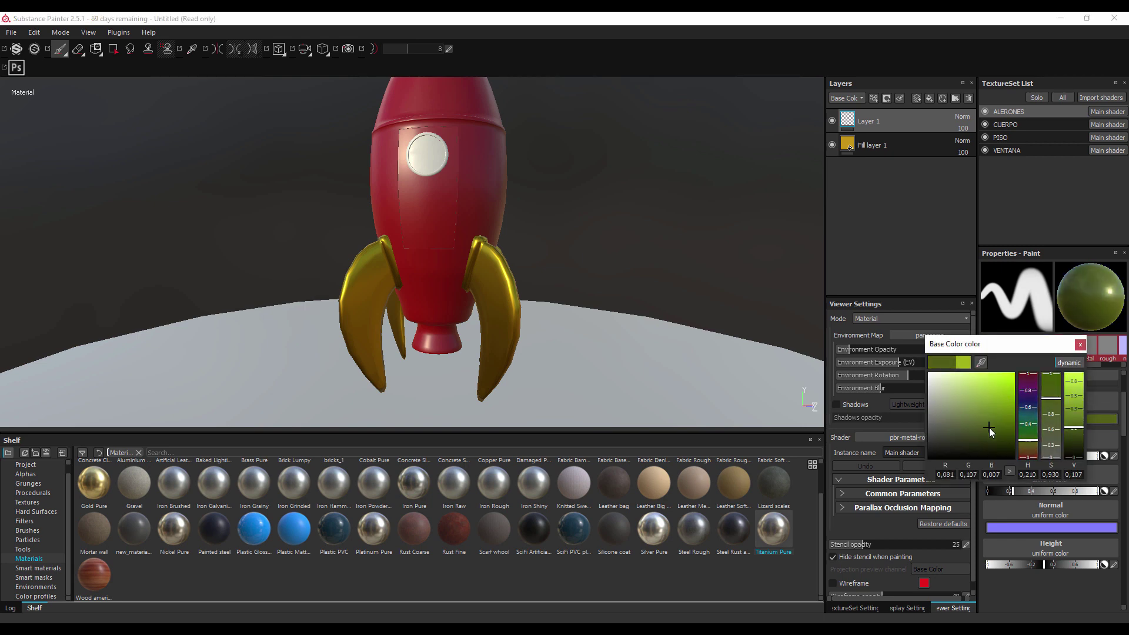
pyautogui.click(1080, 345)
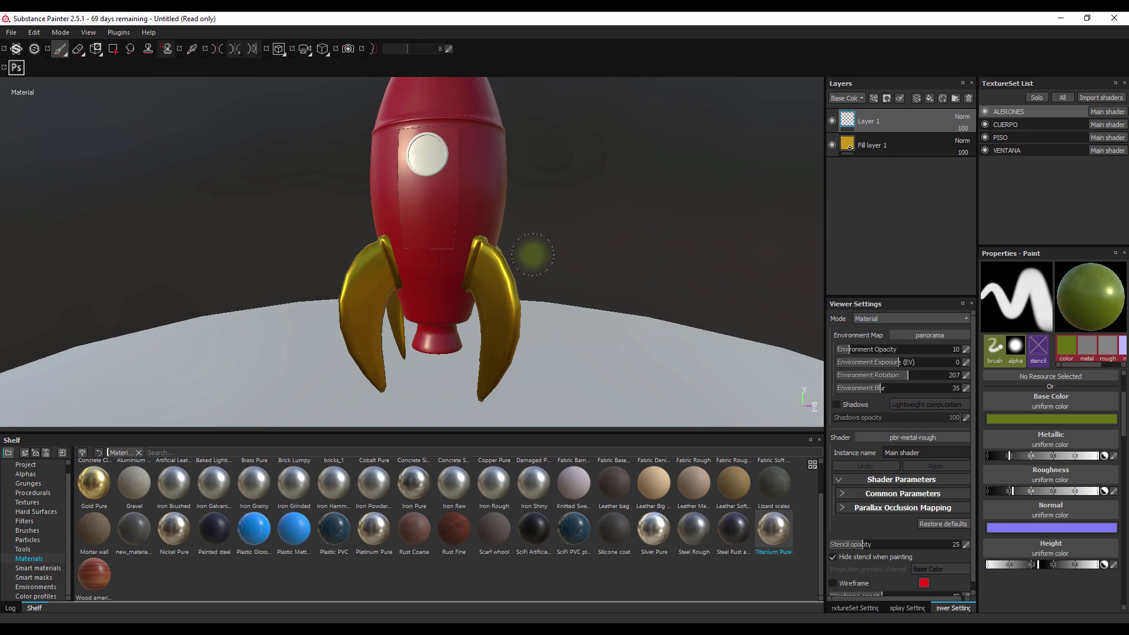
# Step: Paint olive-green spots along the right and left fins with the fins isolated
pyautogui.scroll(3)
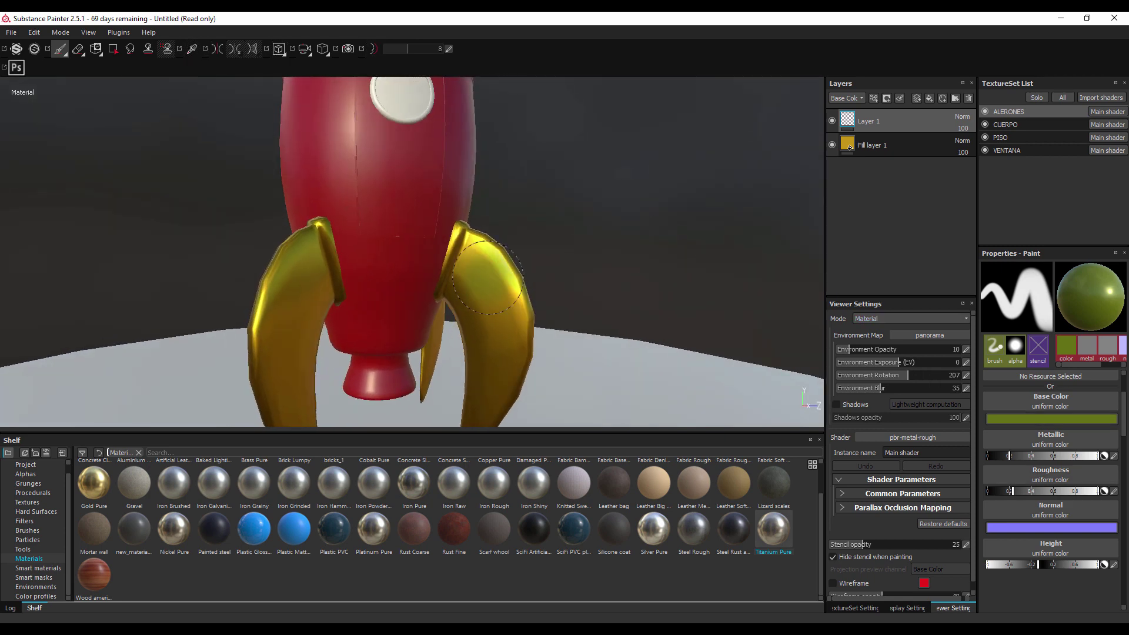
pyautogui.hotkey('alt', 'q')
pyautogui.hotkey('alt', 'q')
pyautogui.moveTo(500, 254); pyautogui.dragTo(458, 276)
pyautogui.moveTo(557, 302); pyautogui.dragTo(517, 265)
pyautogui.moveTo(735, 252); pyautogui.dragTo(759, 406)
pyautogui.moveTo(374, 220); pyautogui.dragTo(771, 212)
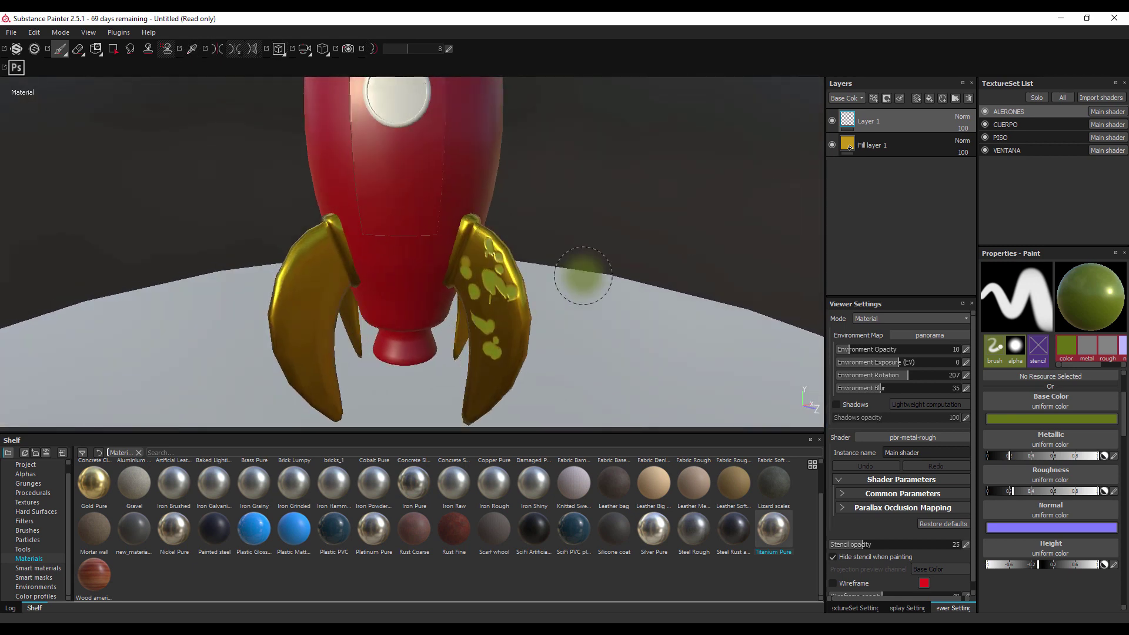
pyautogui.moveTo(580, 272); pyautogui.dragTo(295, 411)
pyautogui.moveTo(276, 329); pyautogui.dragTo(311, 300)
pyautogui.moveTo(291, 370); pyautogui.dragTo(295, 419)
pyautogui.moveTo(657, 279); pyautogui.dragTo(588, 293)
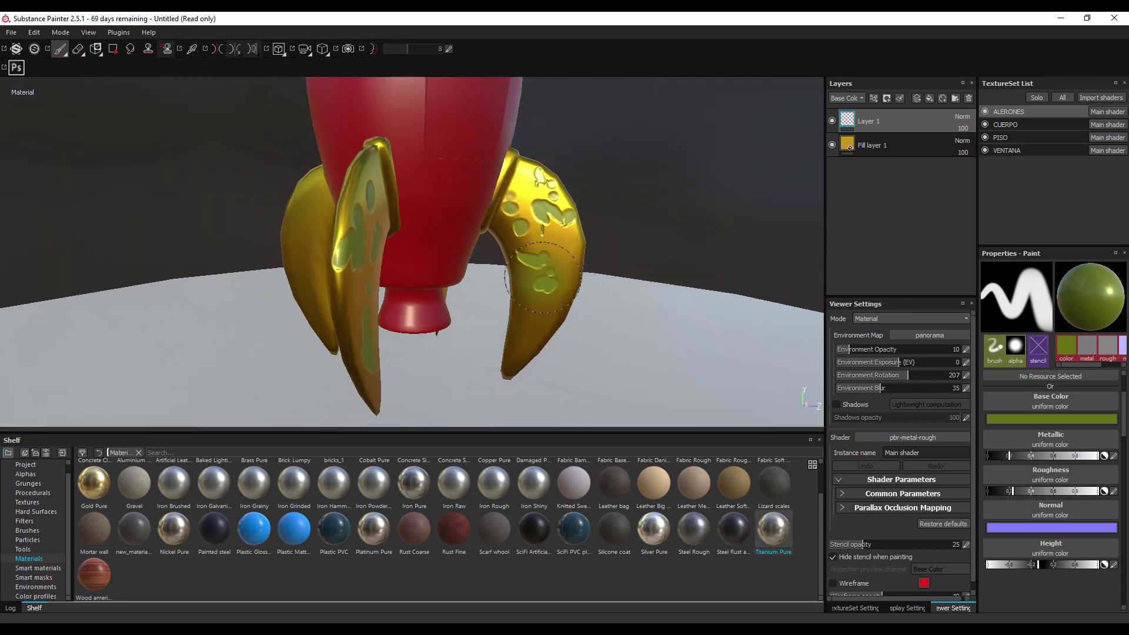
# Step: Dab more spots on the right fin and compare the fins with and without them
pyautogui.hotkey('alt', 'q')
pyautogui.moveTo(529, 330); pyautogui.dragTo(560, 301)
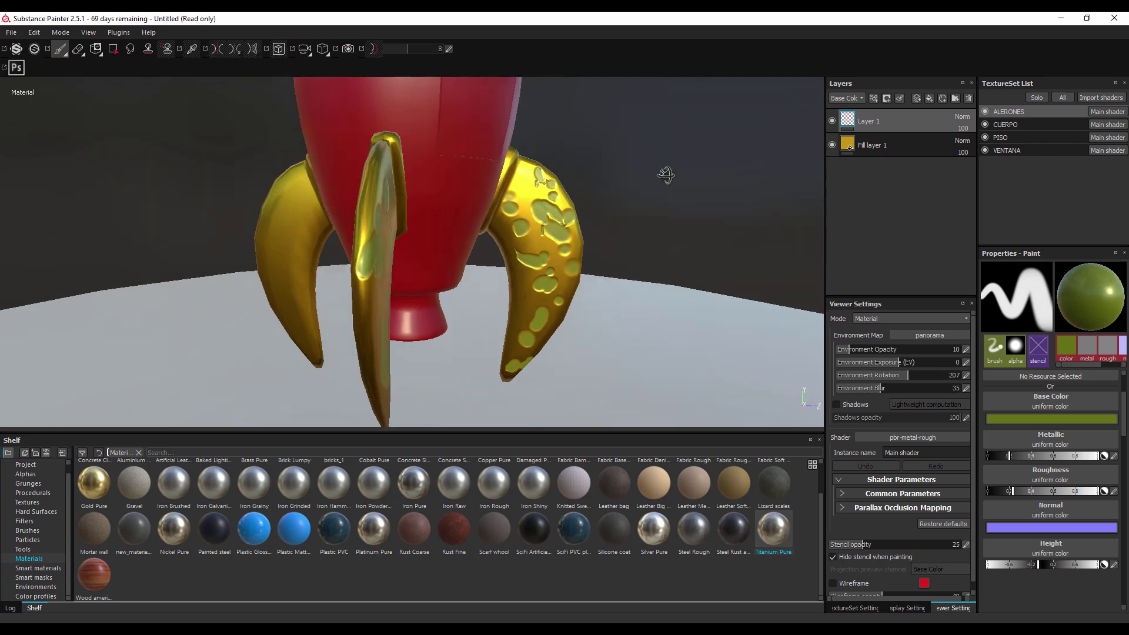
pyautogui.moveTo(463, 206); pyautogui.dragTo(288, 329)
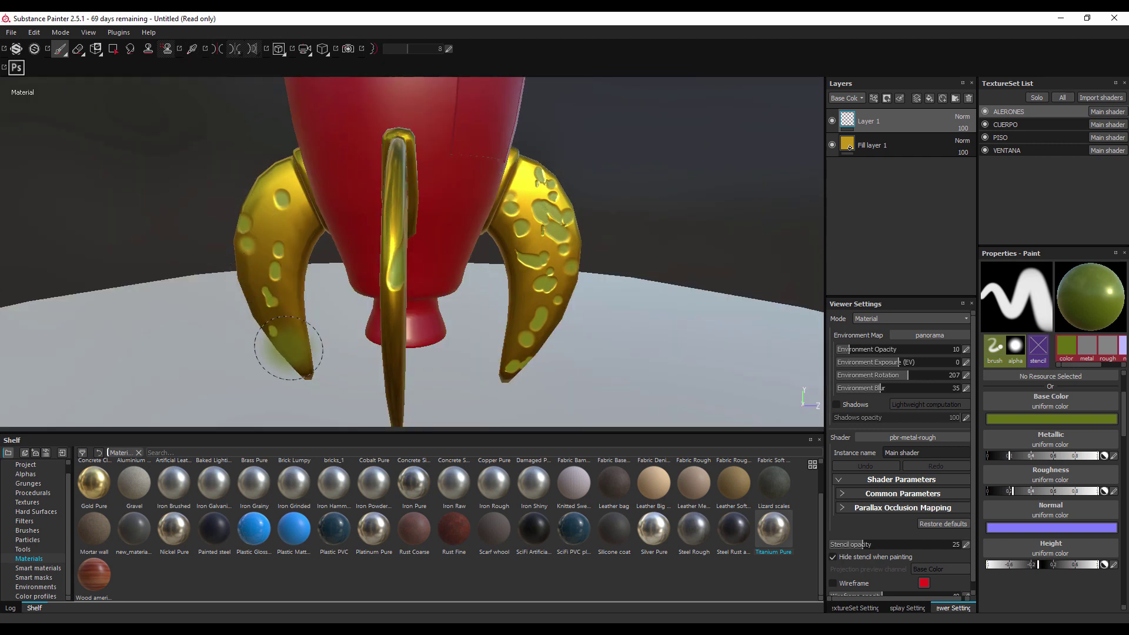
pyautogui.scroll(-3)
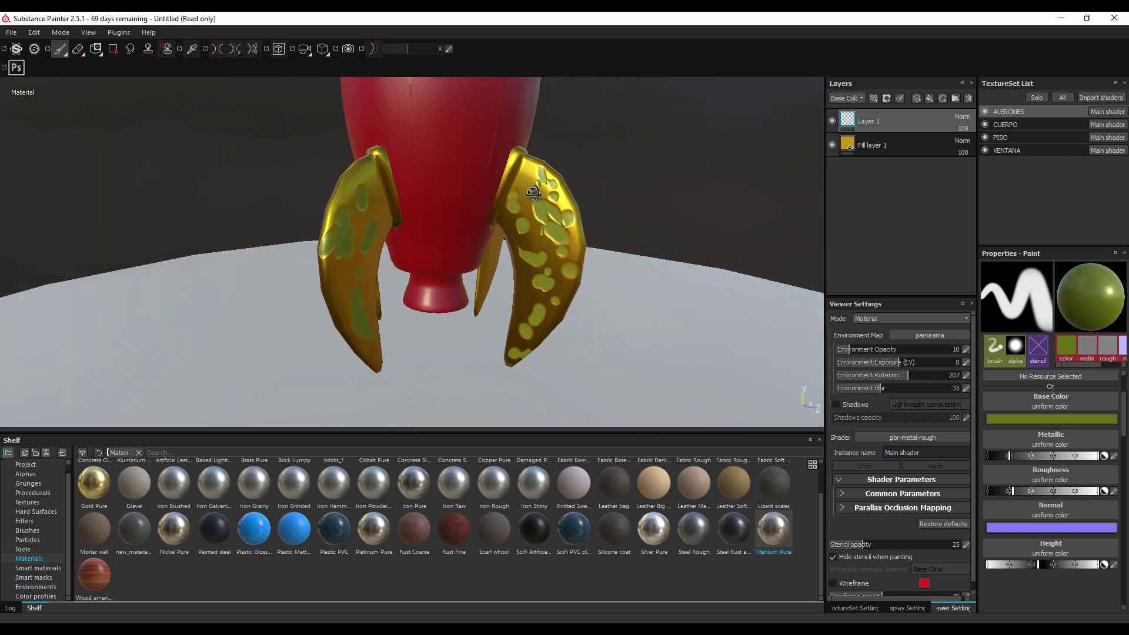
pyautogui.moveTo(691, 177); pyautogui.dragTo(746, 206)
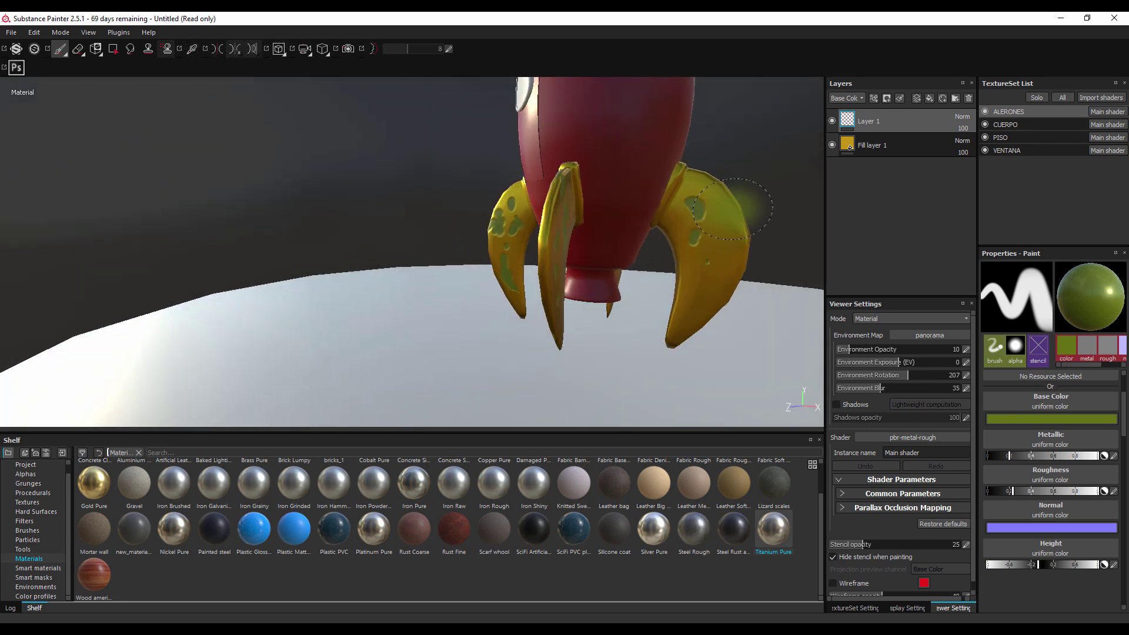
pyautogui.click(707, 284)
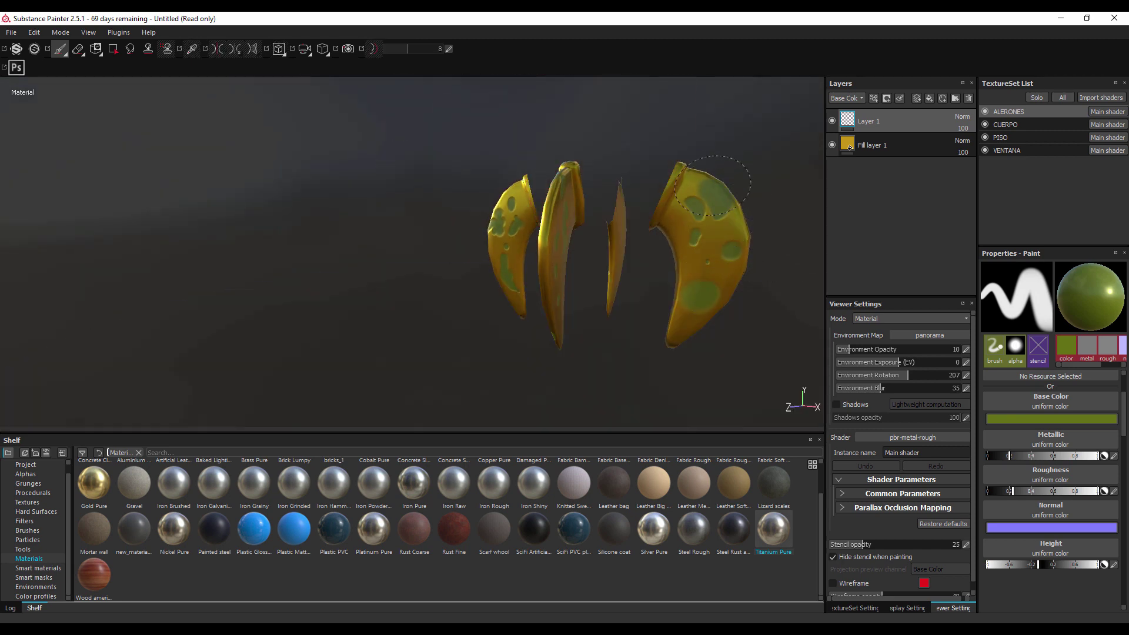
pyautogui.moveTo(708, 284); pyautogui.dragTo(776, 242)
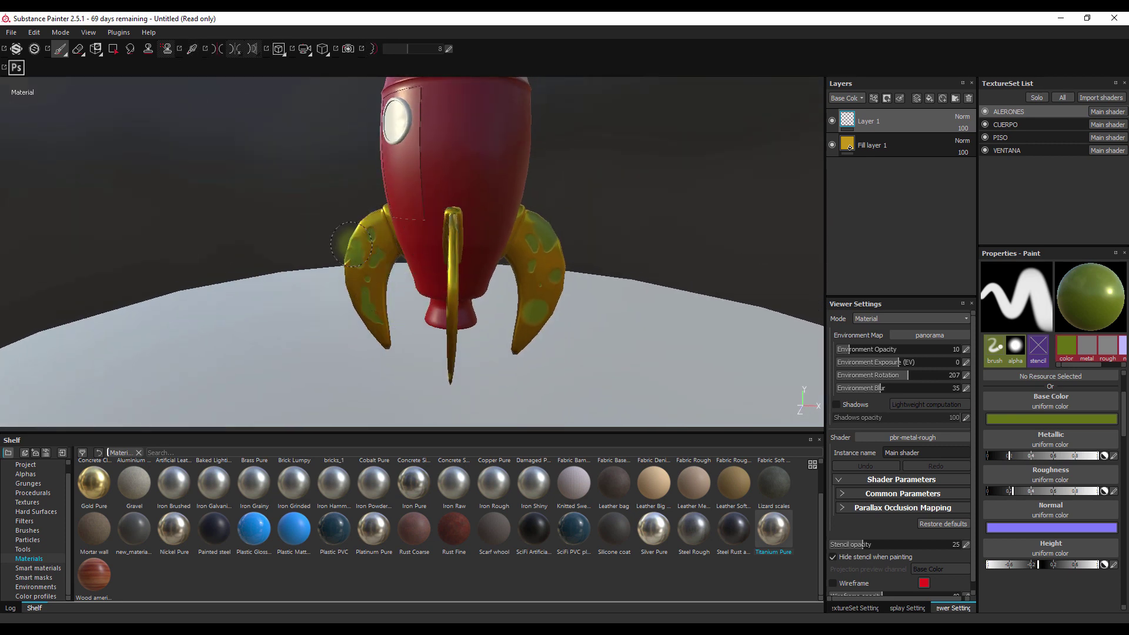
pyautogui.moveTo(573, 196); pyautogui.dragTo(511, 227)
pyautogui.scroll(-3)
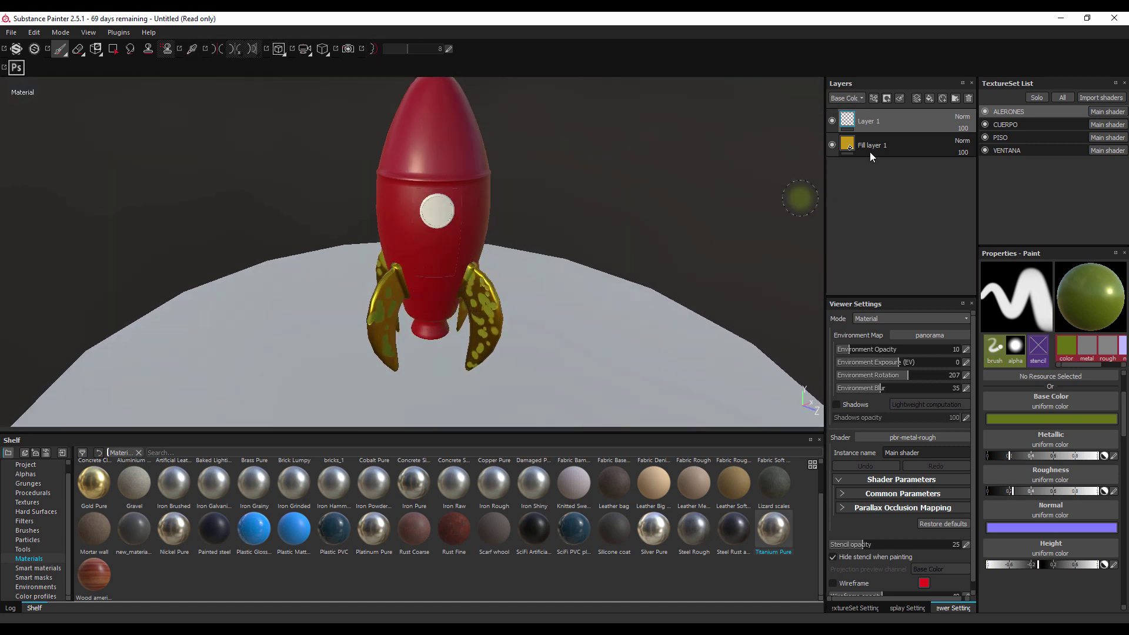
pyautogui.click(832, 121)
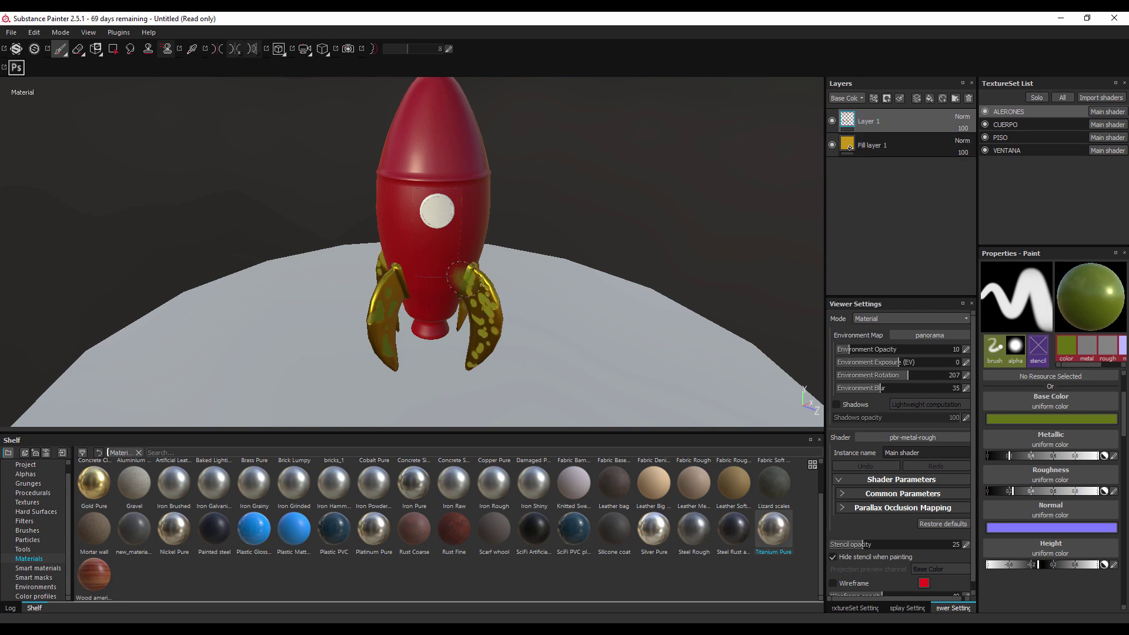
pyautogui.moveTo(567, 213); pyautogui.dragTo(581, 184)
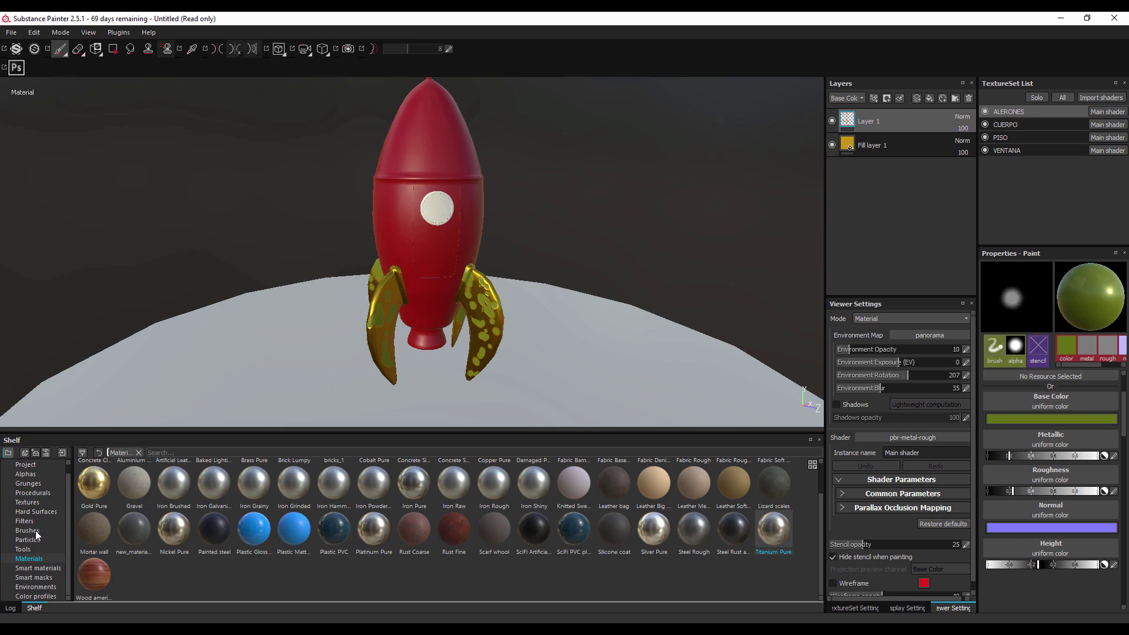
# Step: Switch to the Sandpaper brush preset and bring the full rocket back into view
pyautogui.click(37, 531)
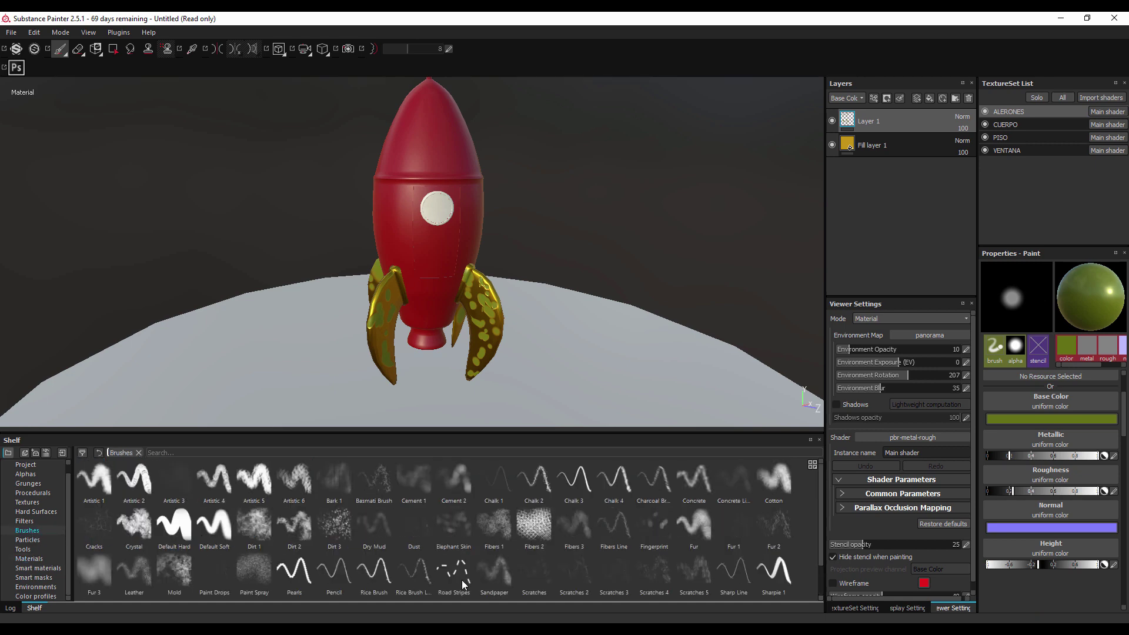
pyautogui.click(496, 572)
pyautogui.scroll(3)
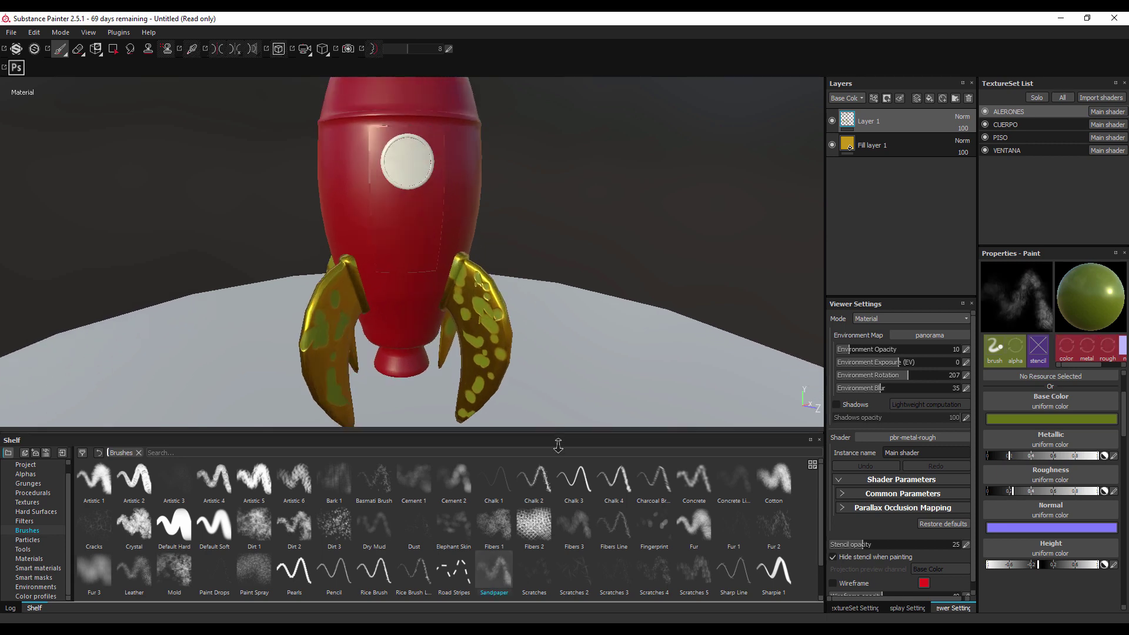
pyautogui.hotkey('alt', 'q')
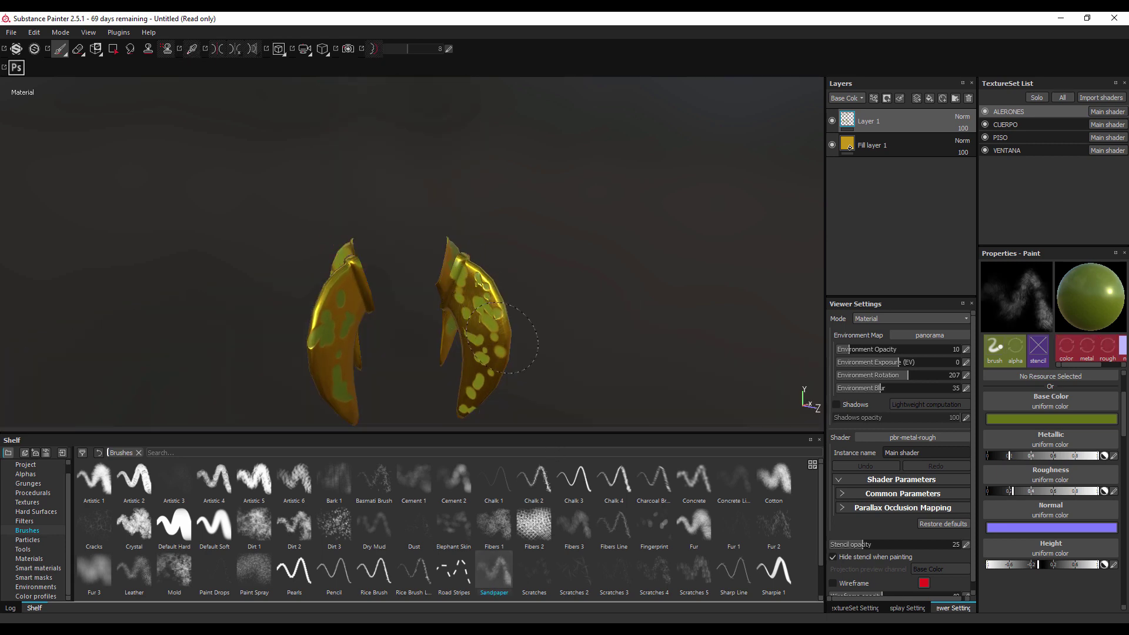
pyautogui.hotkey('alt', 'q')
pyautogui.hotkey('alt', 'q')
pyautogui.hotkey('alt', 'q')
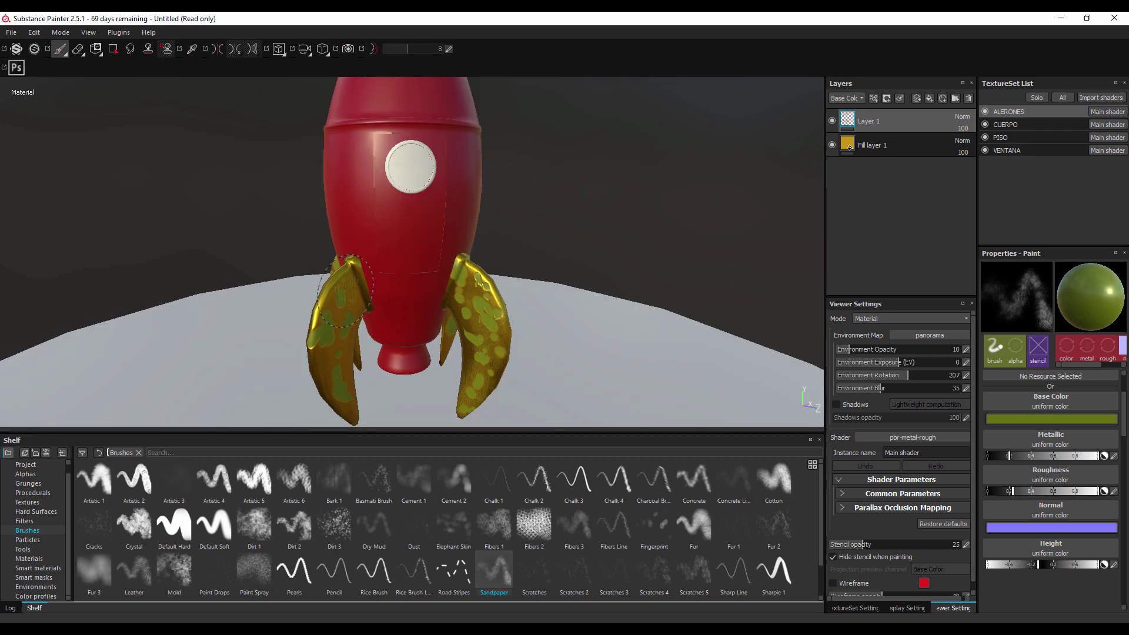
pyautogui.hotkey('alt', 'q')
pyautogui.hotkey('alt', 'q')
pyautogui.hotkey('alt', 'q')
pyautogui.hotkey('alt', 'q')
pyautogui.moveTo(589, 206); pyautogui.dragTo(500, 200)
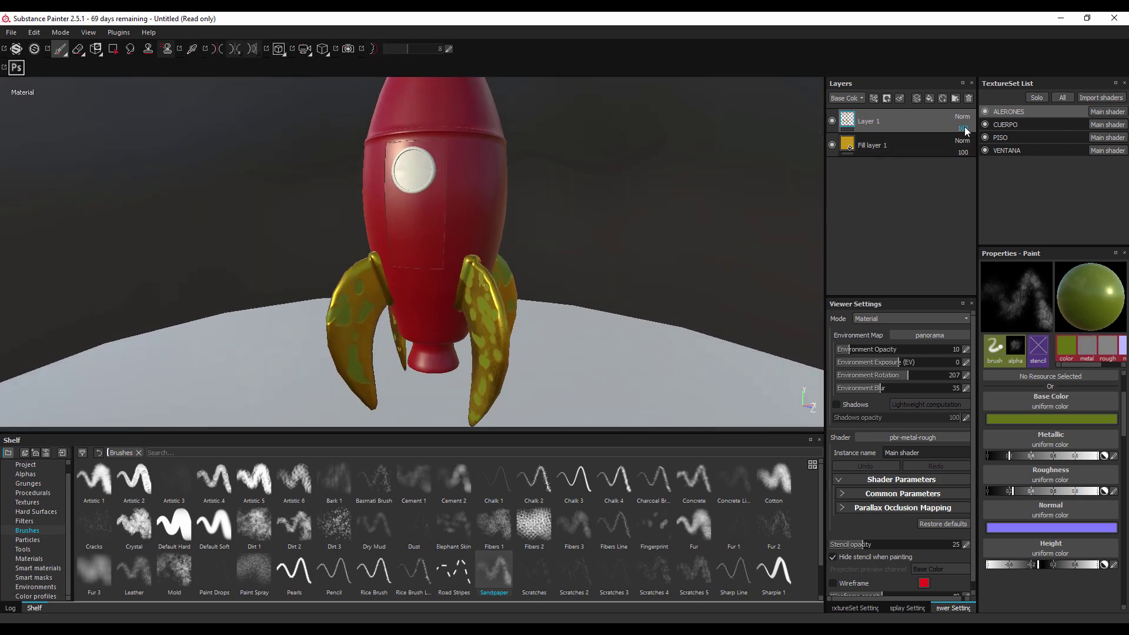
# Step: Lower Layer 1's opacity so the fin spots fade
pyautogui.click(963, 129)
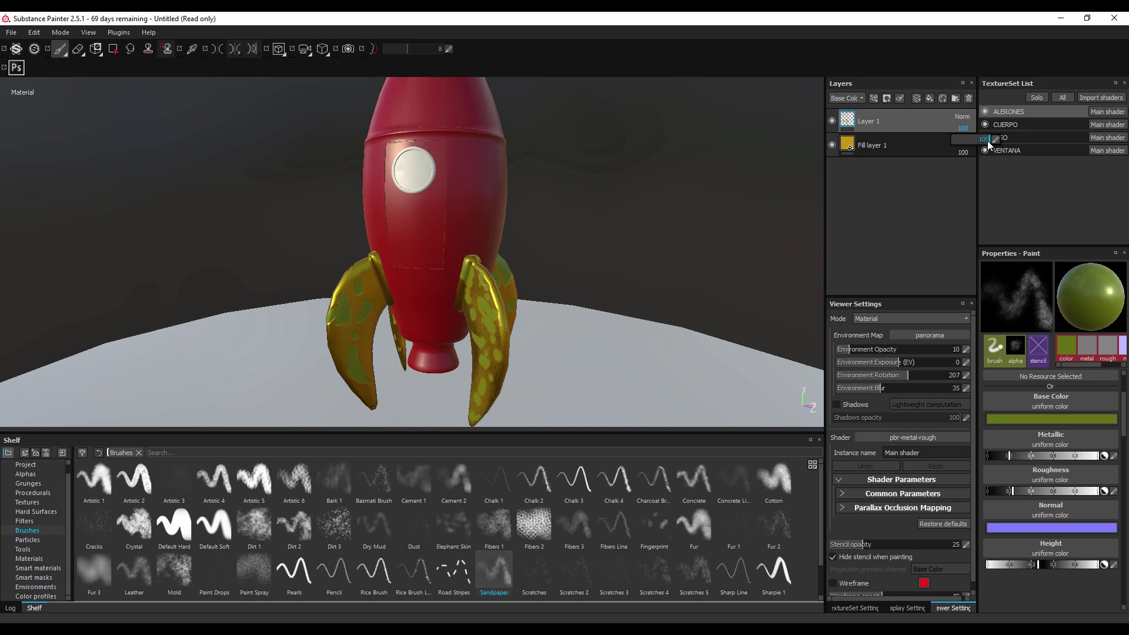
pyautogui.moveTo(989, 145); pyautogui.dragTo(919, 160)
pyautogui.moveTo(758, 194); pyautogui.dragTo(675, 252)
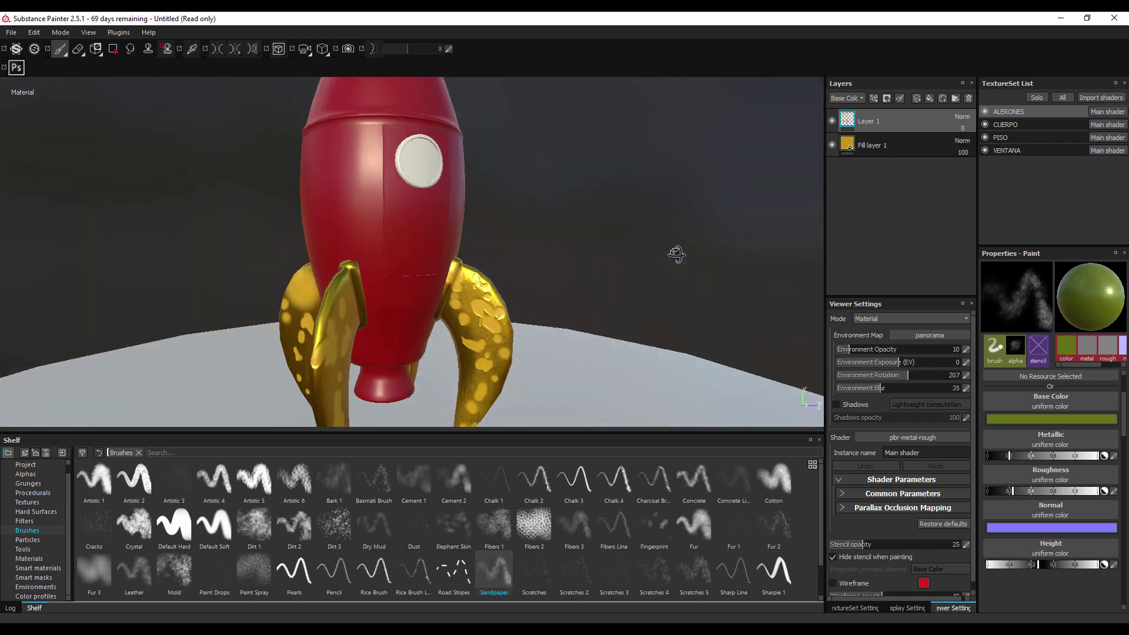
# Step: Restore Layer 1 to full opacity and add a new Layer 2 above it
pyautogui.click(962, 117)
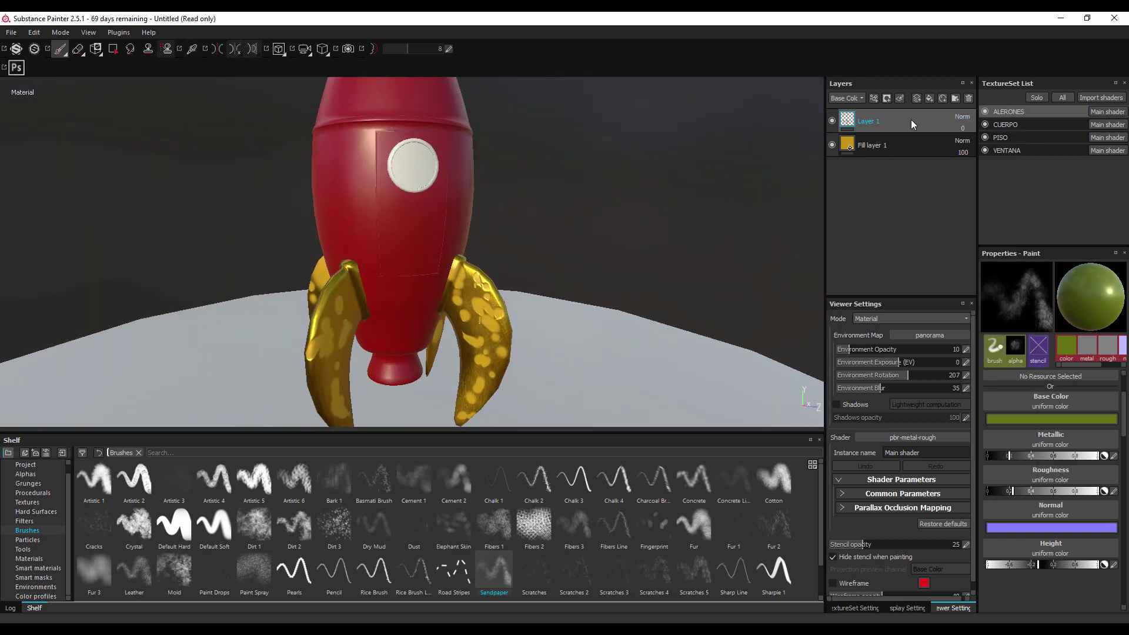
pyautogui.click(881, 122)
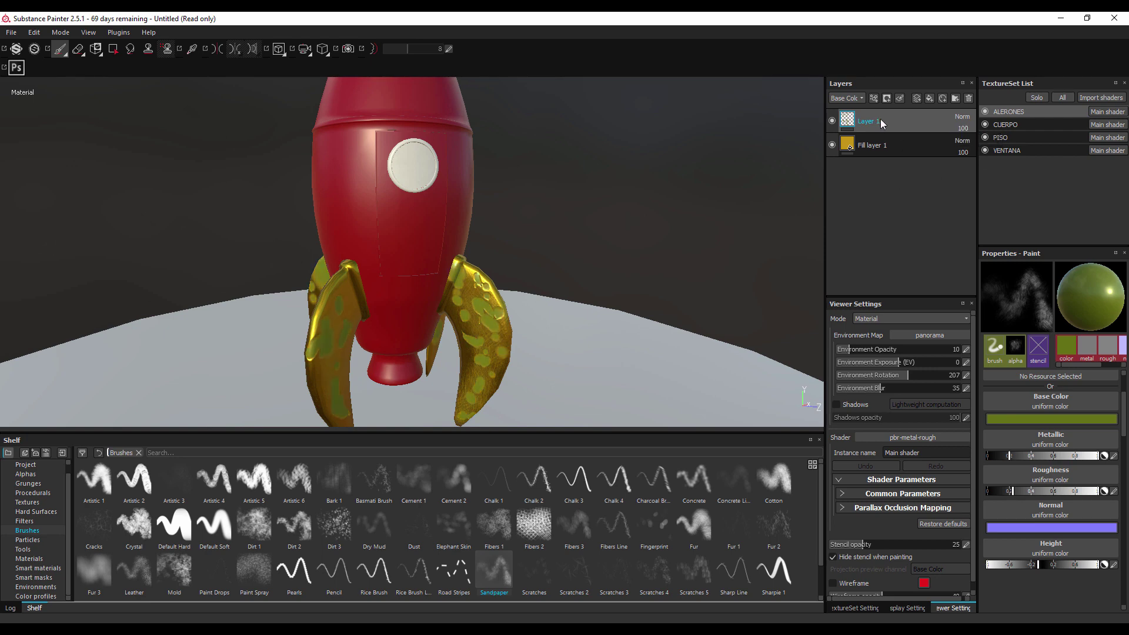
pyautogui.click(916, 98)
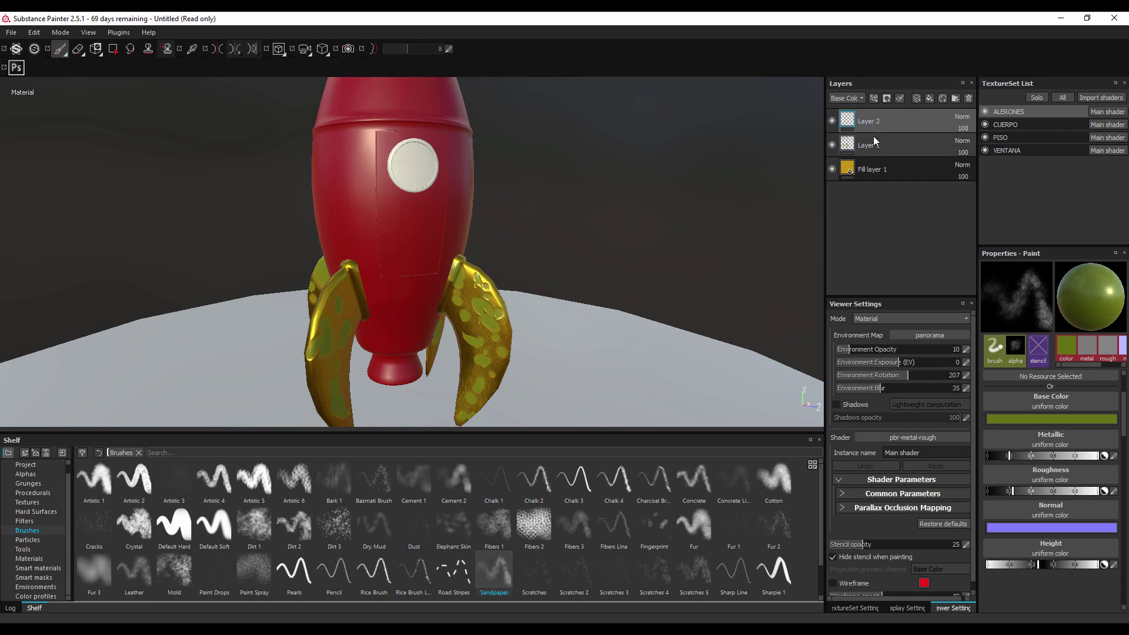
pyautogui.moveTo(630, 278); pyautogui.dragTo(570, 260)
pyautogui.scroll(3)
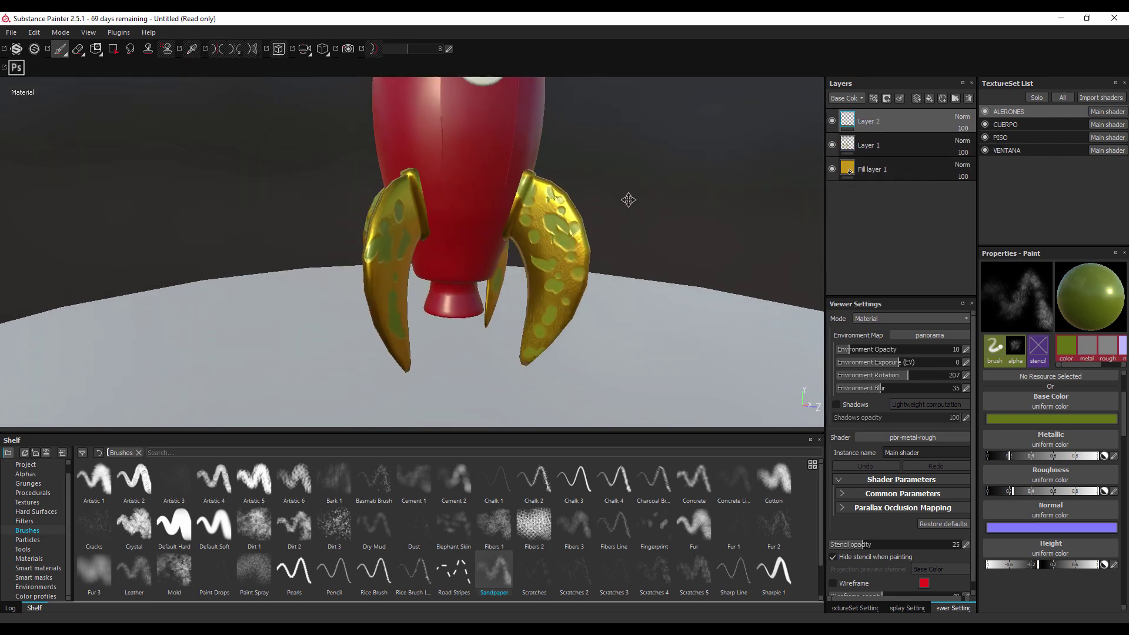
pyautogui.hotkey('alt', 'q')
pyautogui.hotkey('alt', 'q')
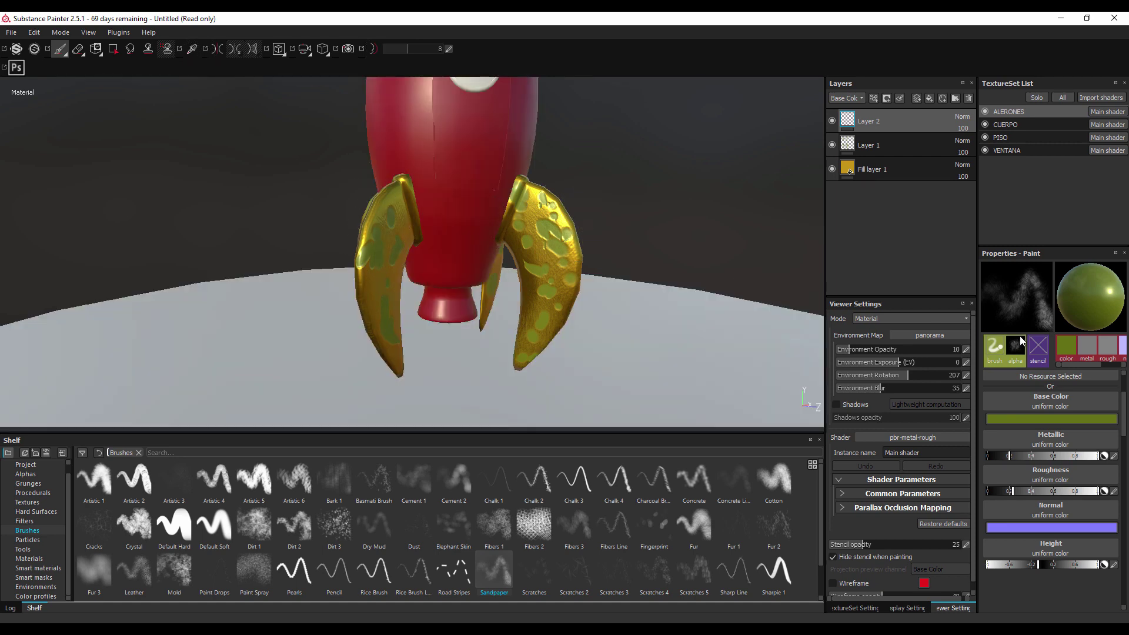
# Step: Set the brush colour to a deep olive green
pyautogui.click(1051, 419)
pyautogui.click(987, 436)
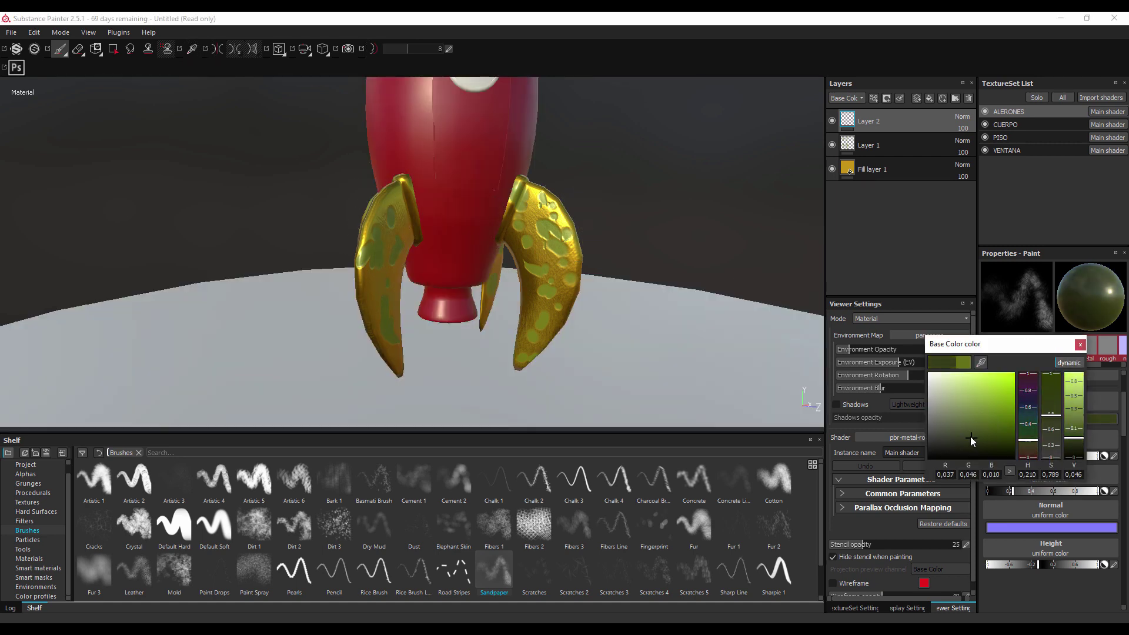
pyautogui.click(971, 438)
pyautogui.moveTo(365, 247); pyautogui.dragTo(318, 241)
pyautogui.hotkey('alt', 'q')
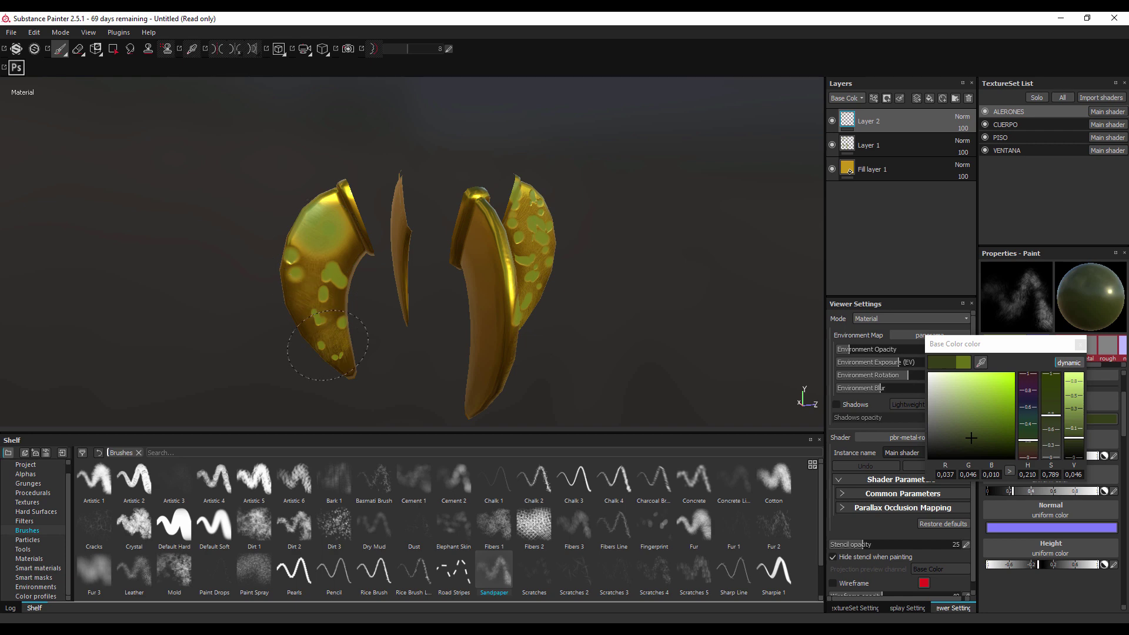
pyautogui.hotkey('alt', 'q')
# Step: Paint olive patches on the fins, toggling fin isolation to check from several angles
pyautogui.moveTo(373, 327); pyautogui.dragTo(578, 233)
pyautogui.hotkey('alt', 'q')
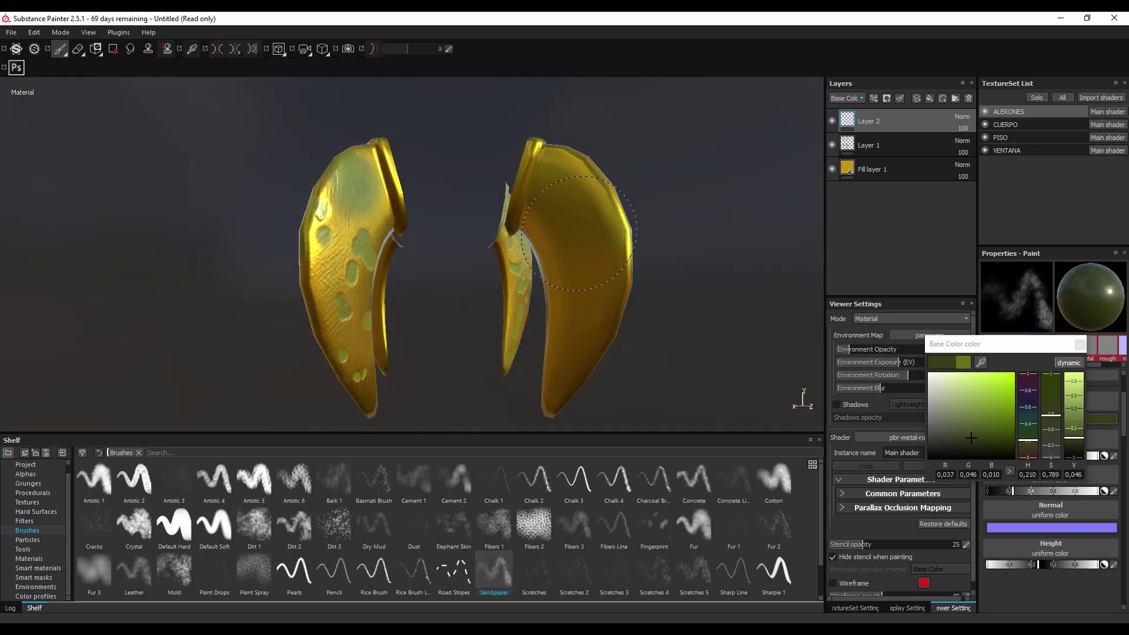
pyautogui.hotkey('alt', 'q')
pyautogui.moveTo(588, 189); pyautogui.dragTo(442, 230)
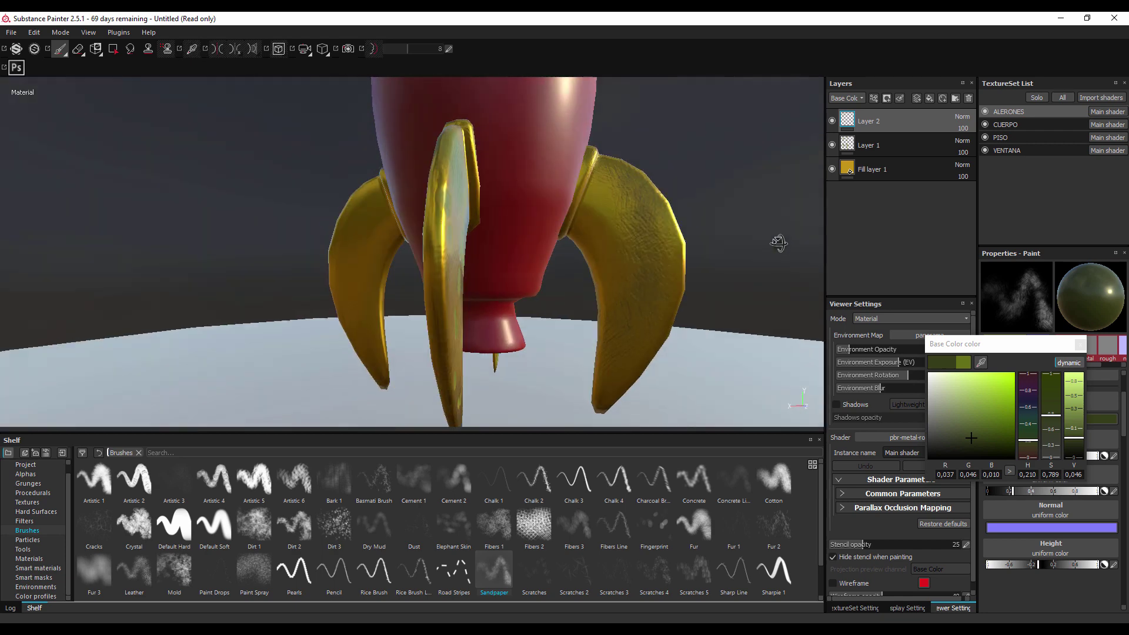
pyautogui.hotkey('alt', 'q')
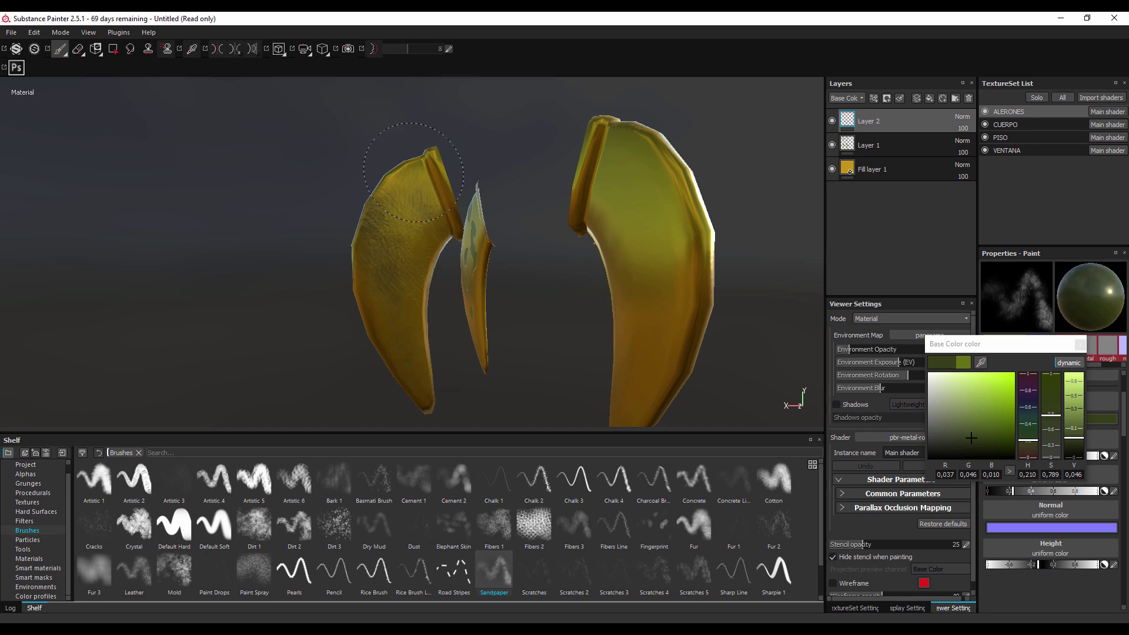
pyautogui.hotkey('alt', 'q')
pyautogui.moveTo(360, 259); pyautogui.dragTo(437, 227)
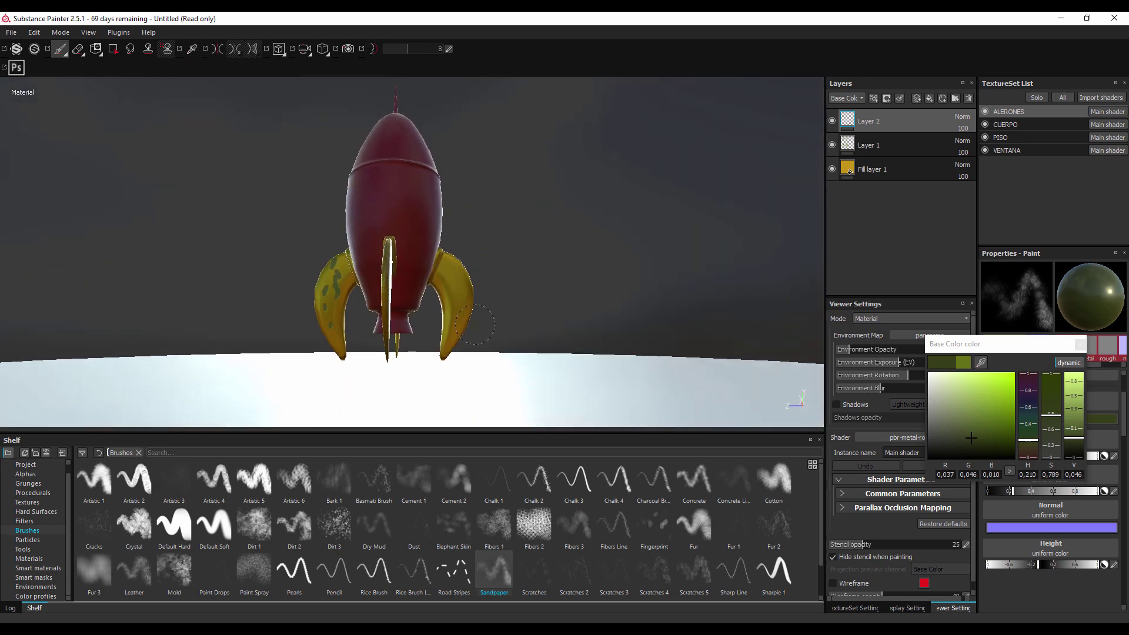
pyautogui.hotkey('alt', 'q')
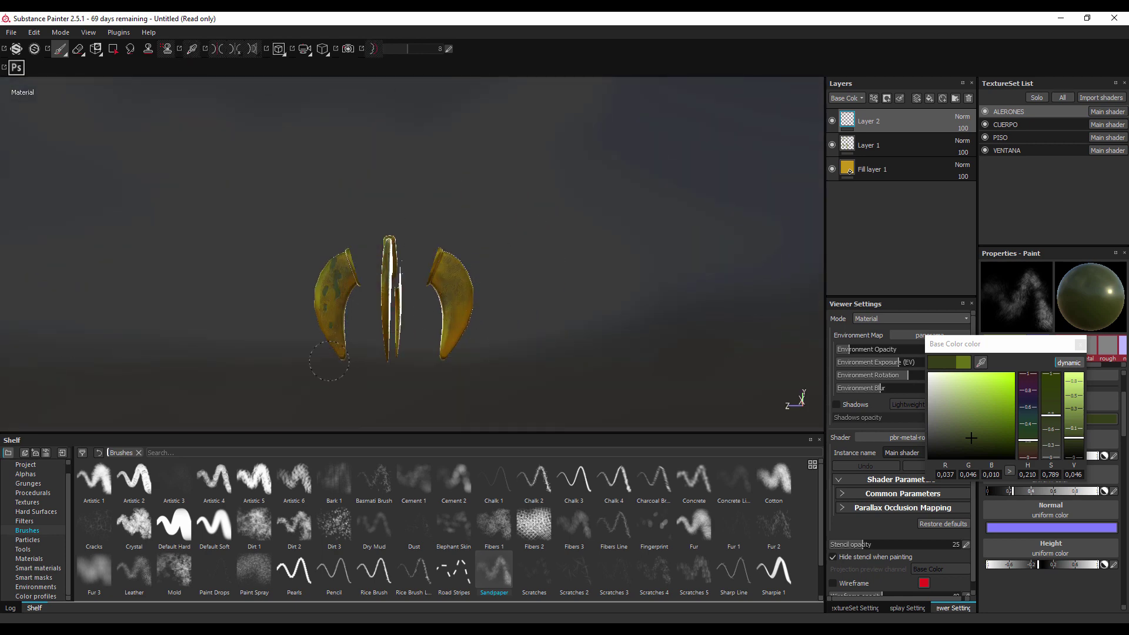
pyautogui.hotkey('alt', 'q')
pyautogui.moveTo(352, 373); pyautogui.dragTo(760, 182)
pyautogui.hotkey('alt', 'q')
pyautogui.hotkey('alt', 'q')
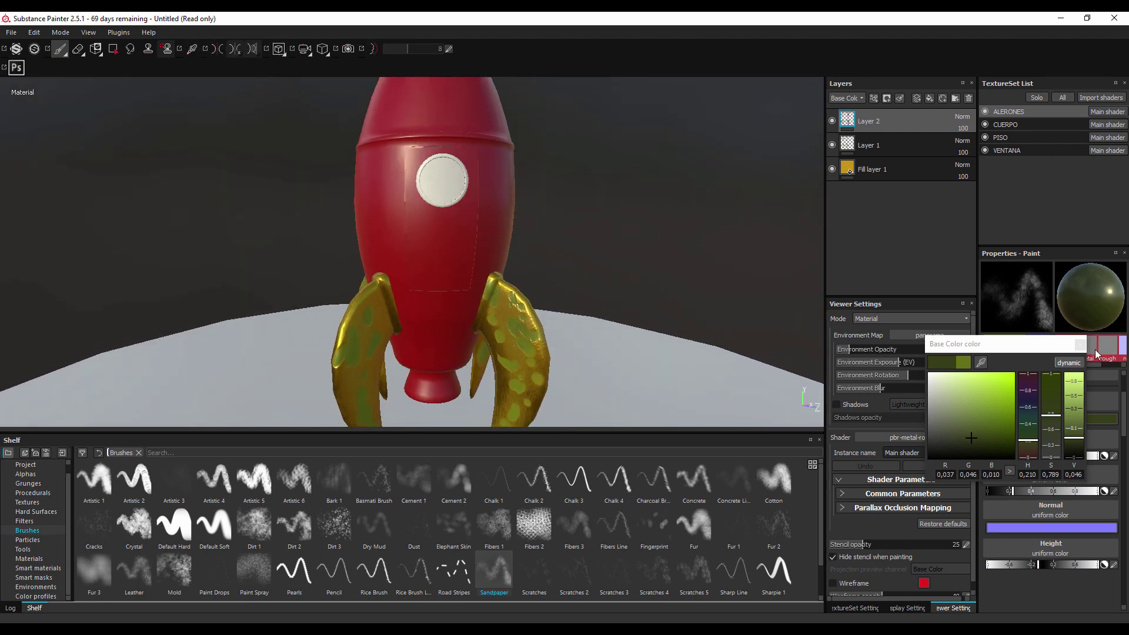
pyautogui.click(1080, 343)
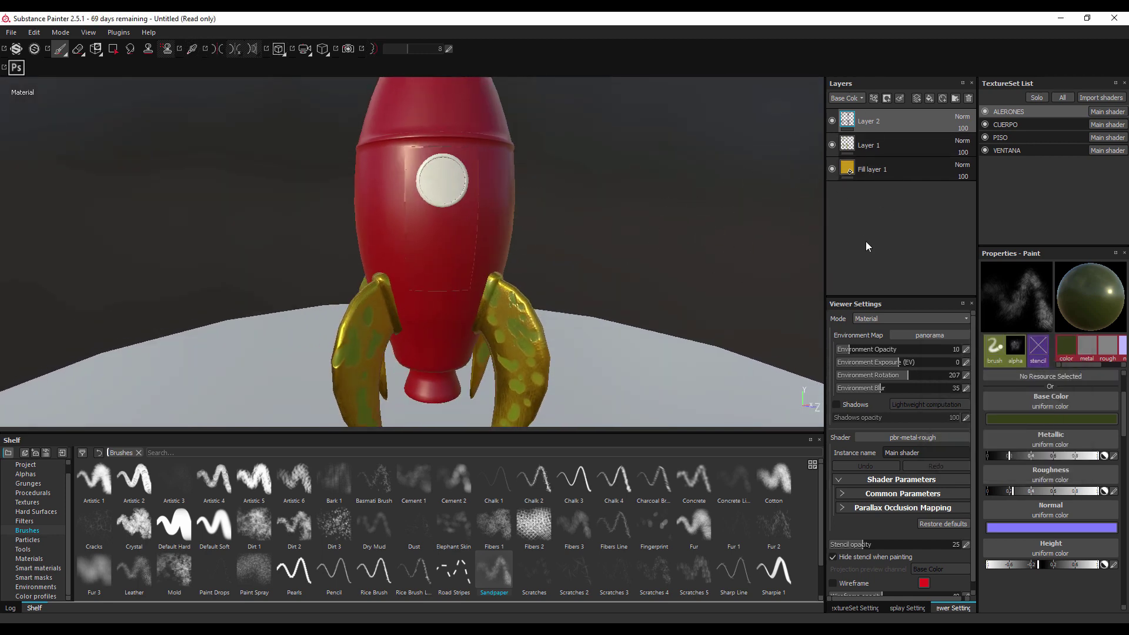
# Step: Inspect the rocket from several angles, then show the Smart materials shelf via Smart masks
pyautogui.moveTo(739, 251); pyautogui.dragTo(235, 353)
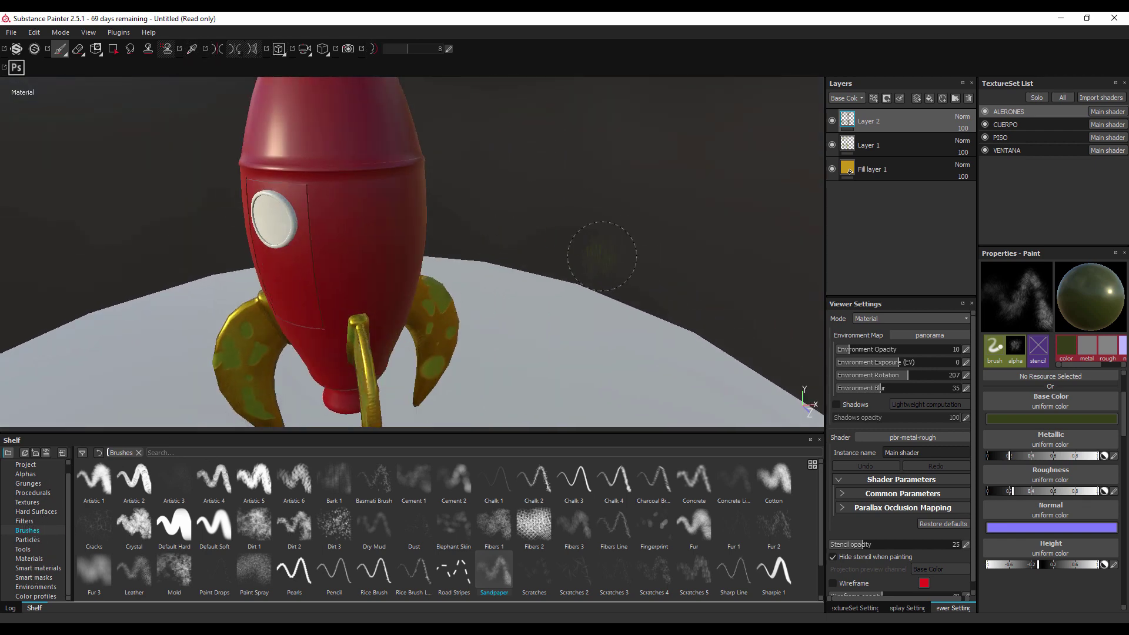
pyautogui.moveTo(479, 276); pyautogui.dragTo(519, 199)
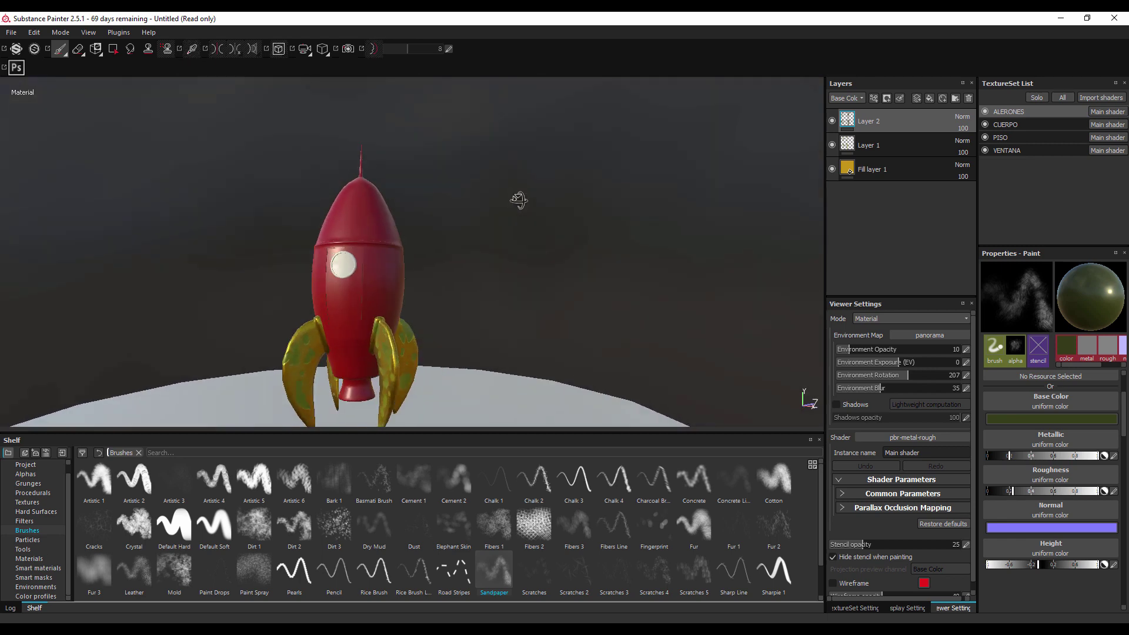
pyautogui.moveTo(518, 200); pyautogui.dragTo(529, 247)
pyautogui.moveTo(529, 247); pyautogui.dragTo(517, 305)
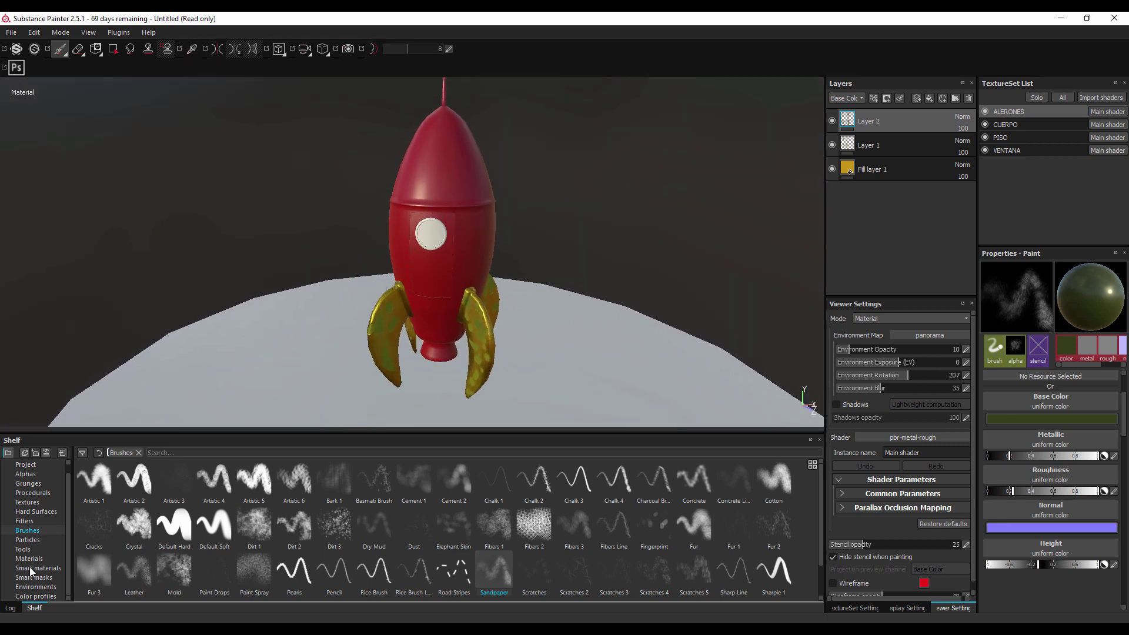
pyautogui.click(30, 577)
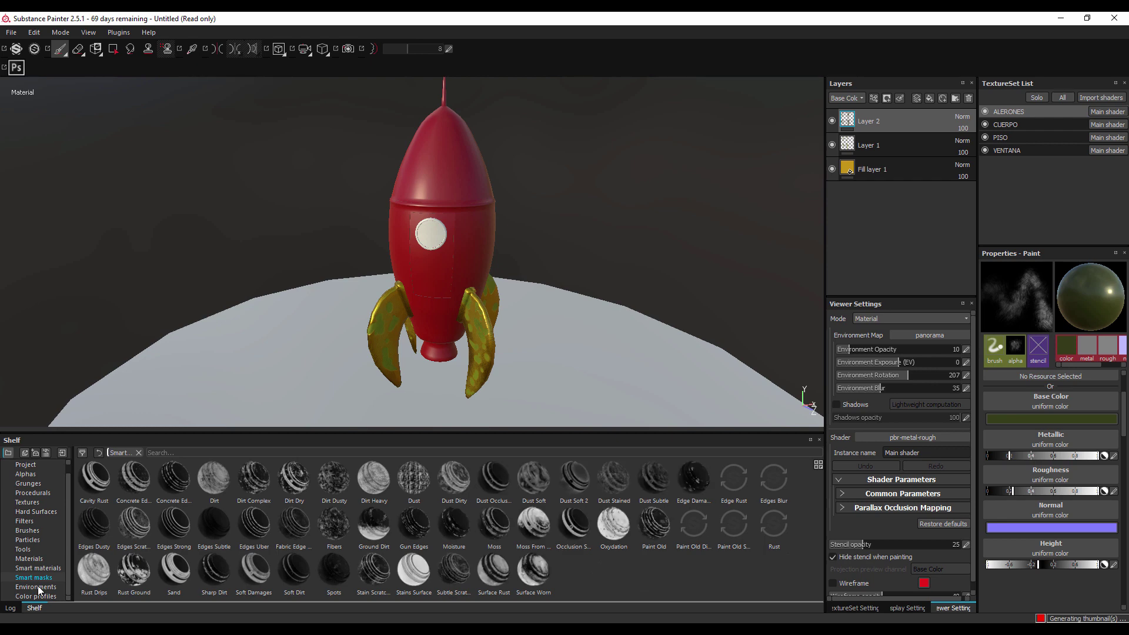
pyautogui.click(39, 569)
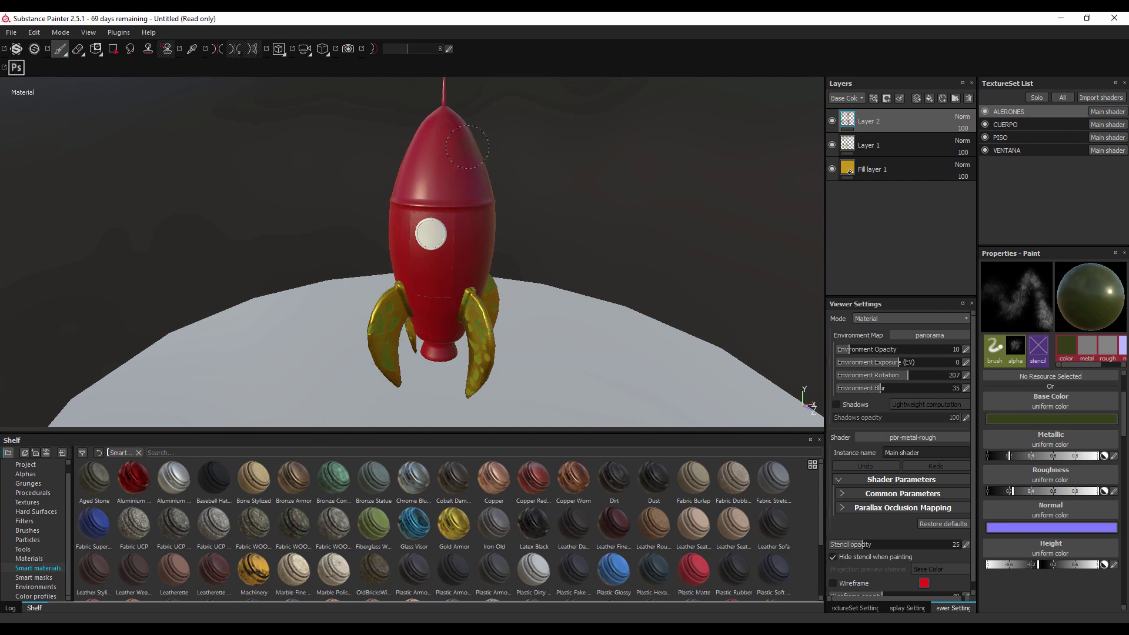
pyautogui.moveTo(468, 147); pyautogui.dragTo(466, 246)
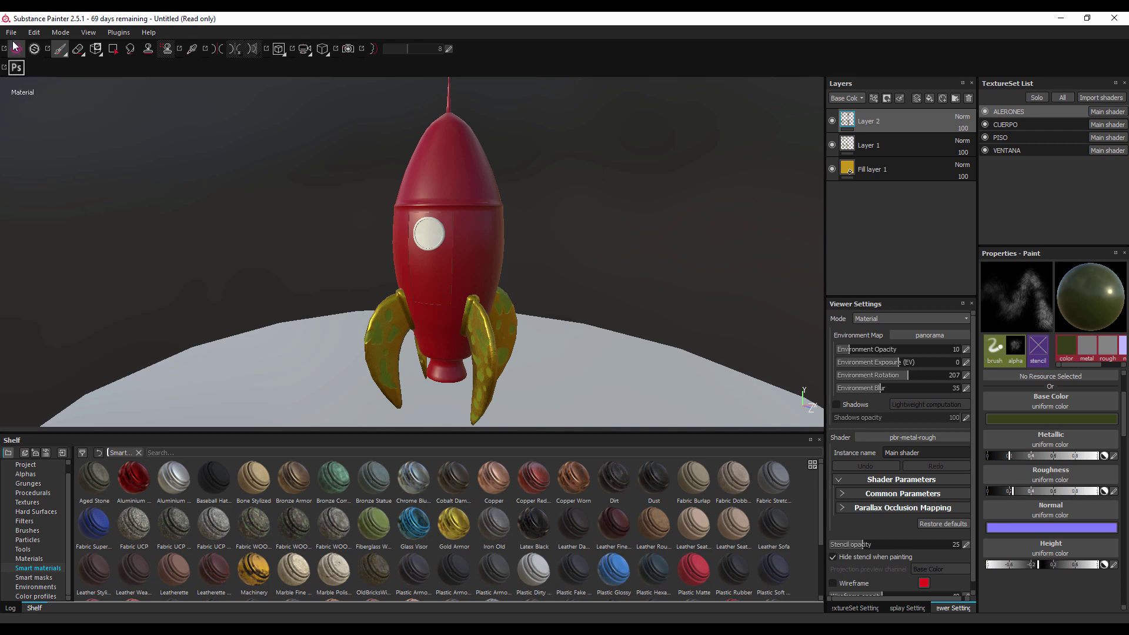
# Step: Keep the texture set size at 1024 and bring up the Bake textures settings
pyautogui.click(11, 33)
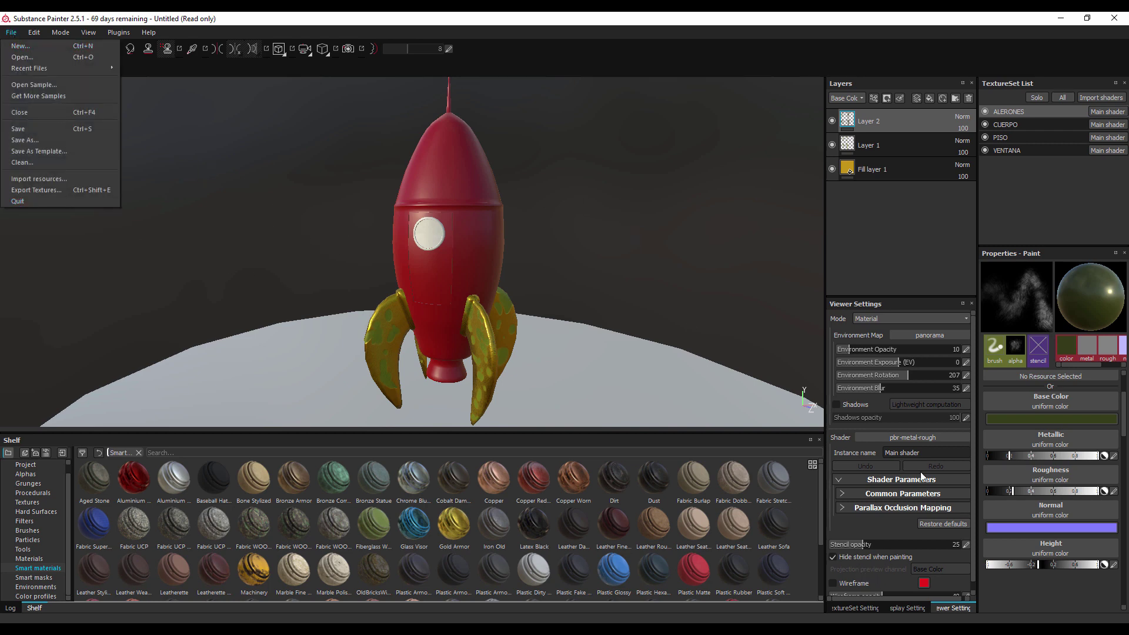
pyautogui.click(865, 609)
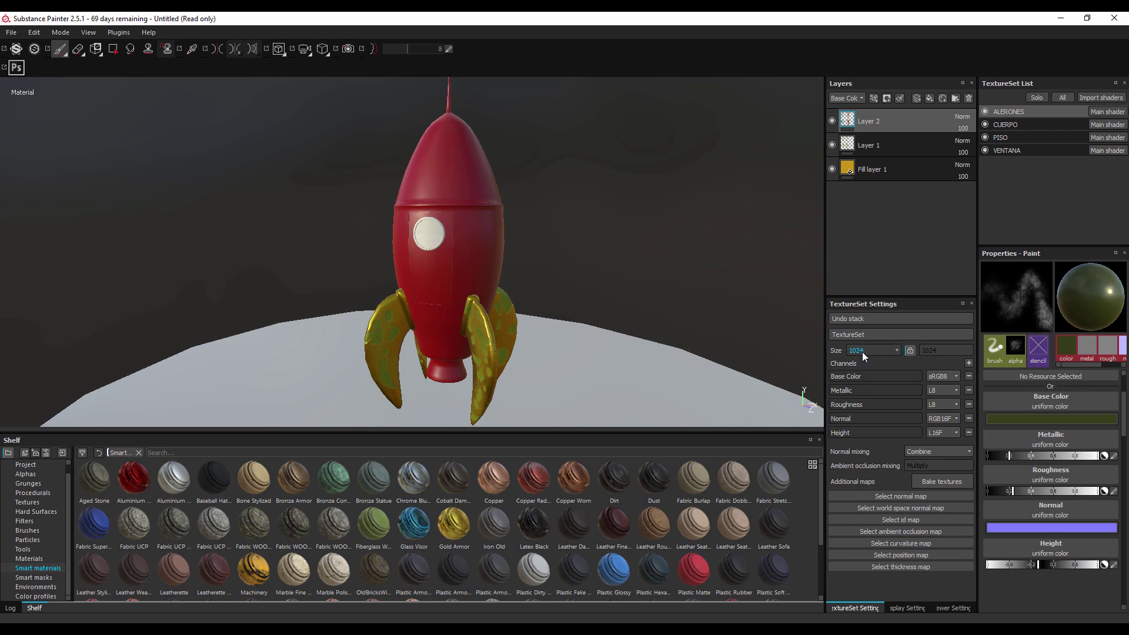
pyautogui.click(862, 352)
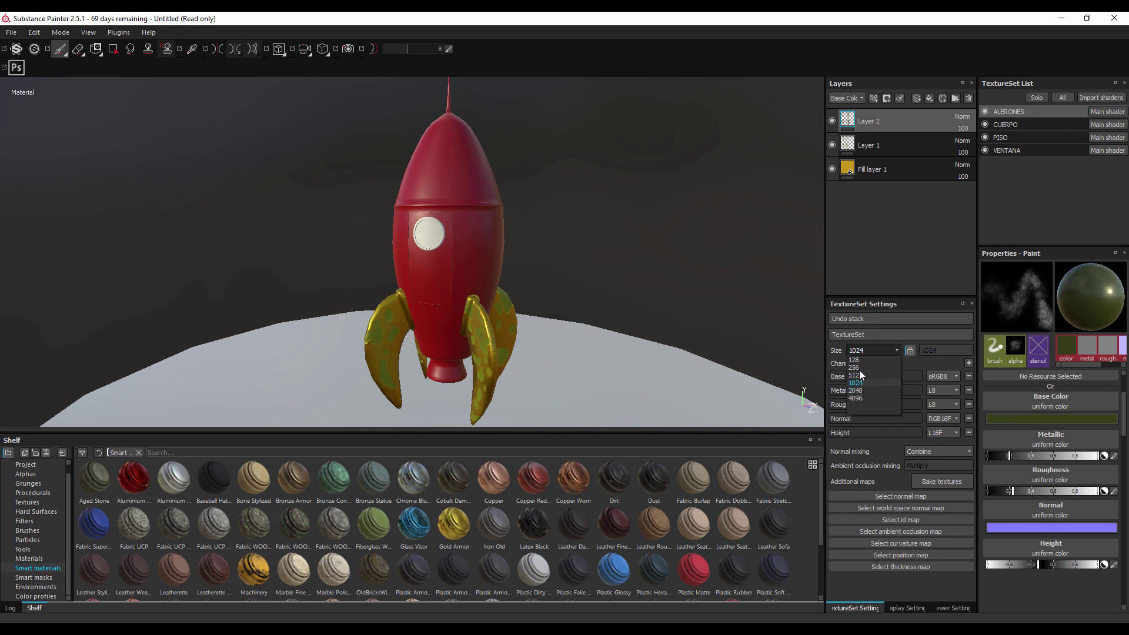
pyautogui.click(897, 305)
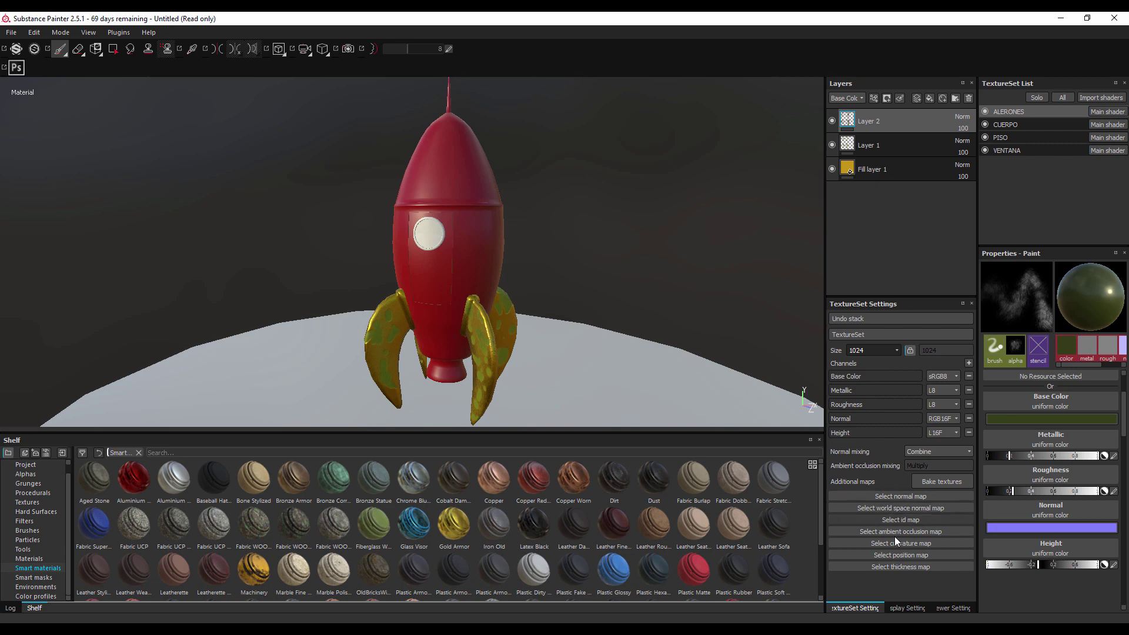
pyautogui.click(939, 485)
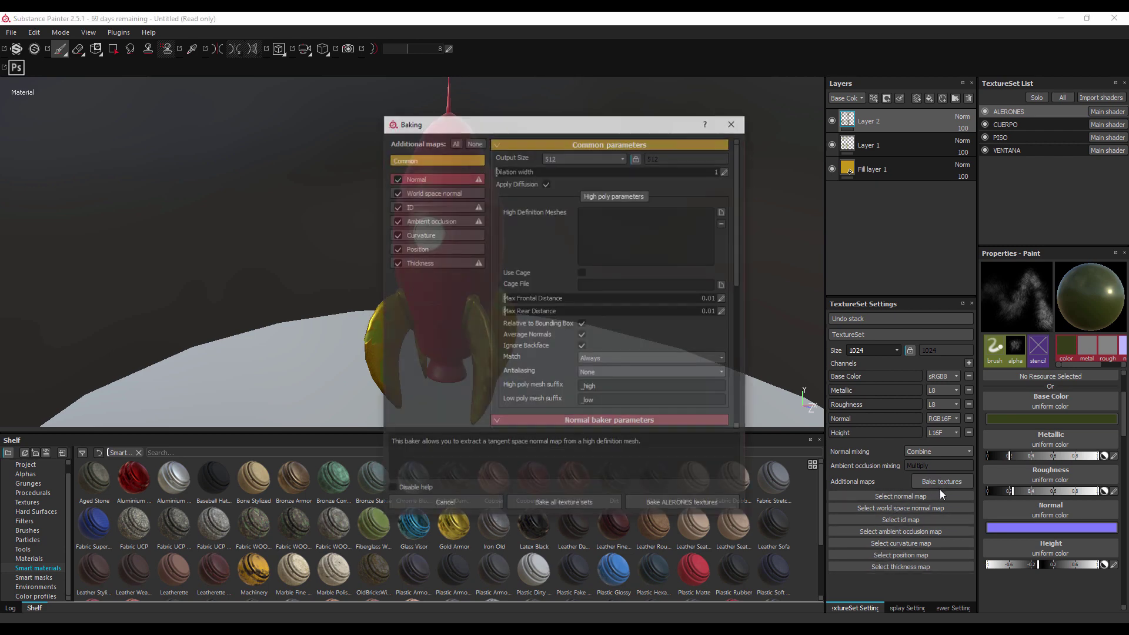
pyautogui.moveTo(593, 124); pyautogui.dragTo(841, 96)
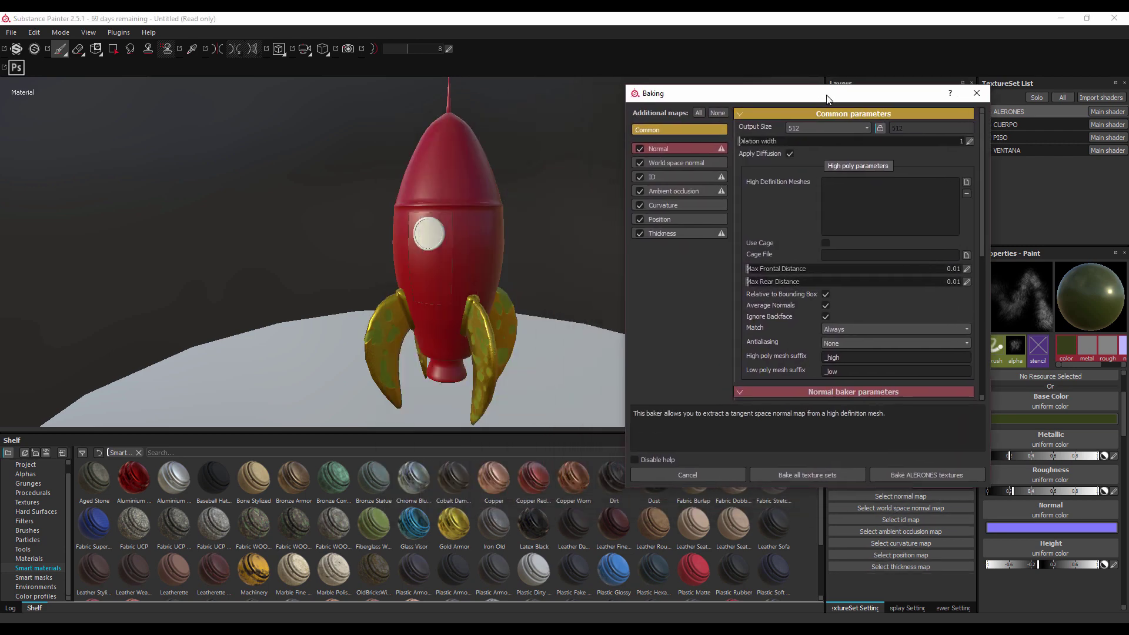
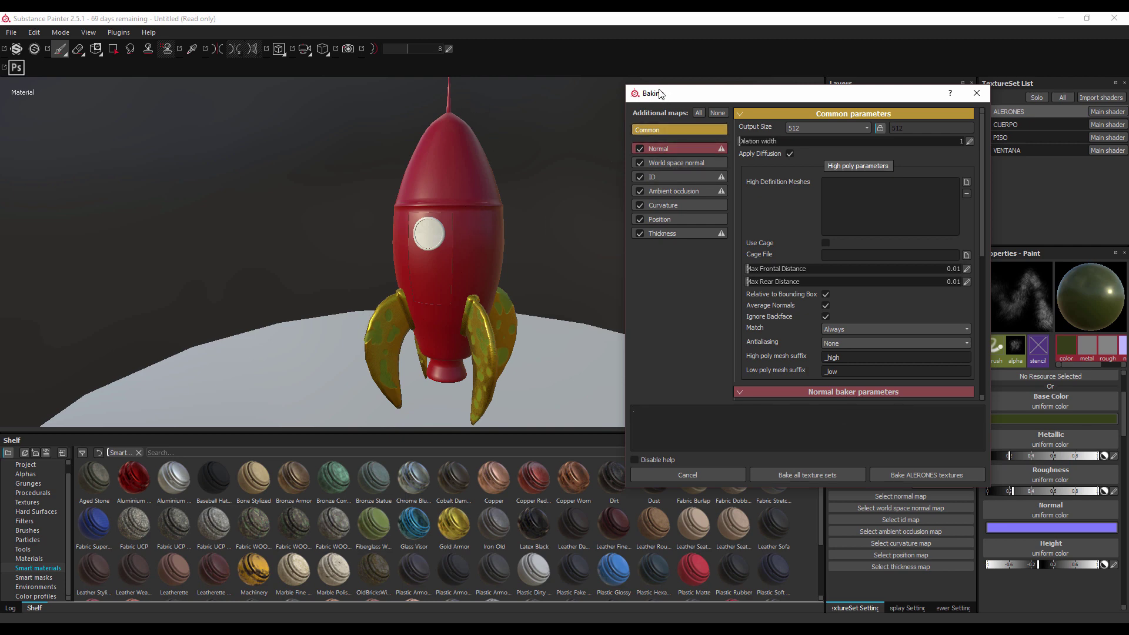
# Step: Bake the ALERONES normal, world-space normal, ambient occlusion and curvature maps
pyautogui.moveTo(660, 94); pyautogui.dragTo(615, 86)
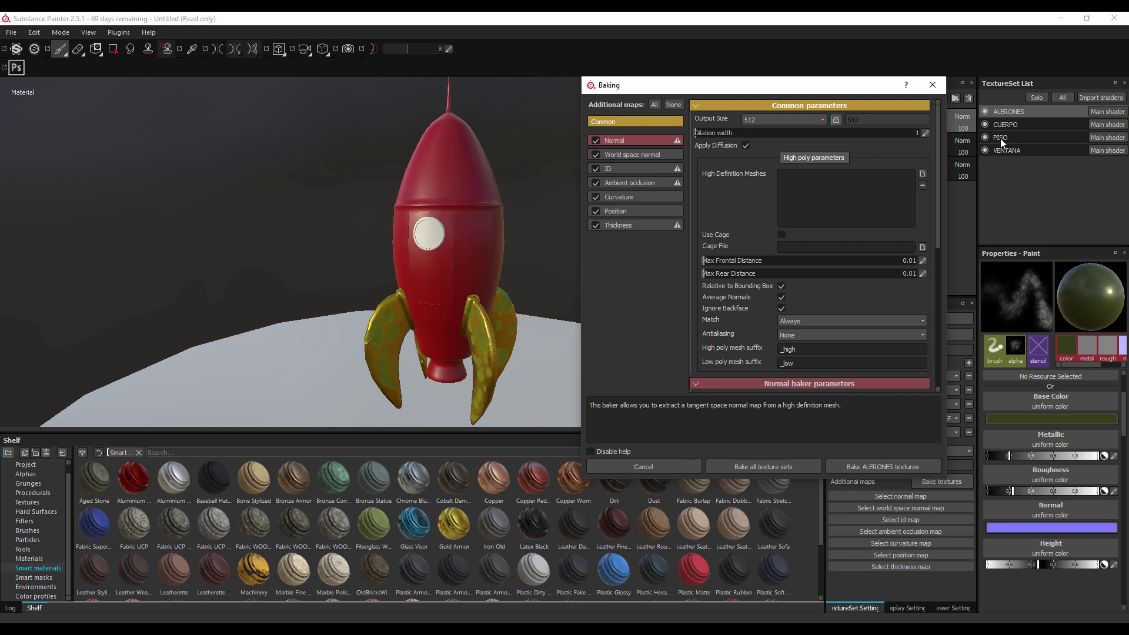
pyautogui.click(762, 468)
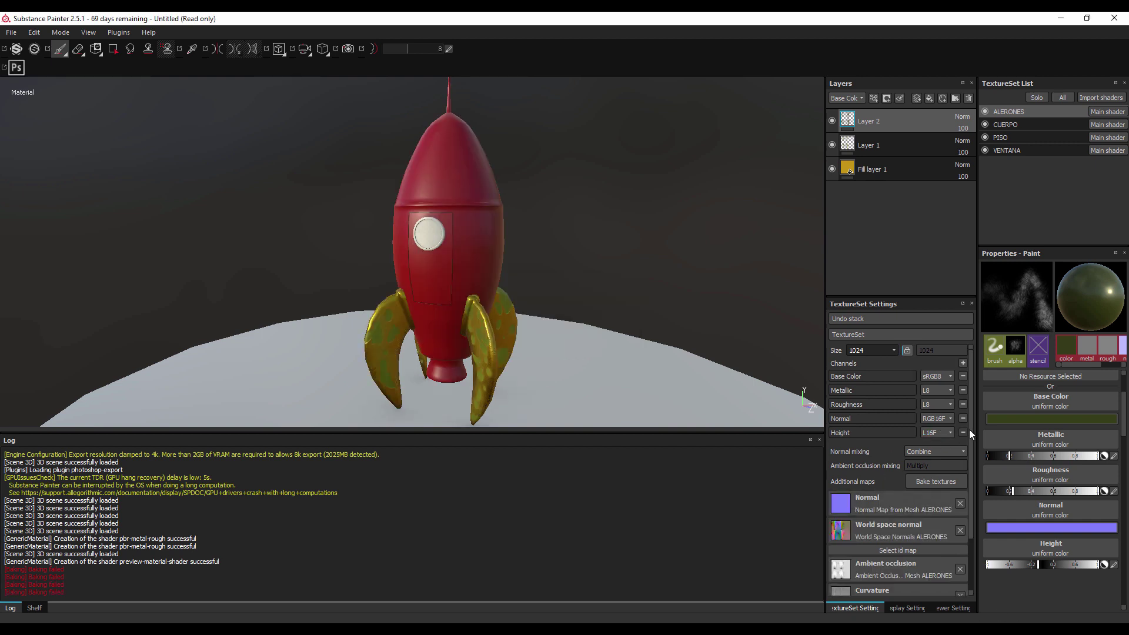
pyautogui.moveTo(972, 432); pyautogui.dragTo(972, 491)
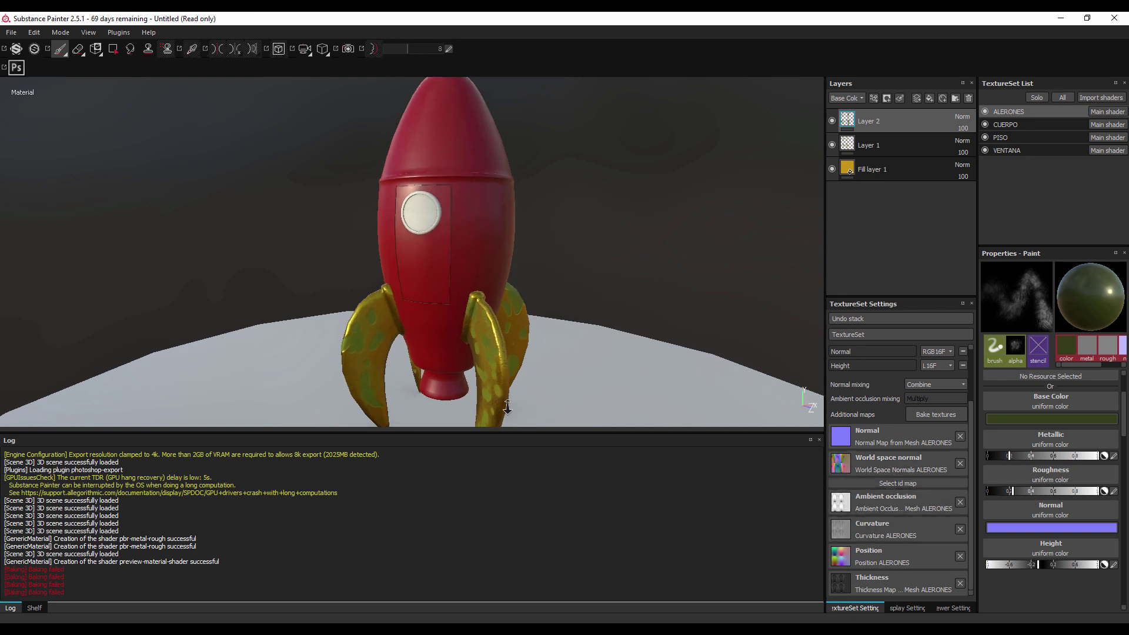
pyautogui.moveTo(498, 303); pyautogui.dragTo(529, 371)
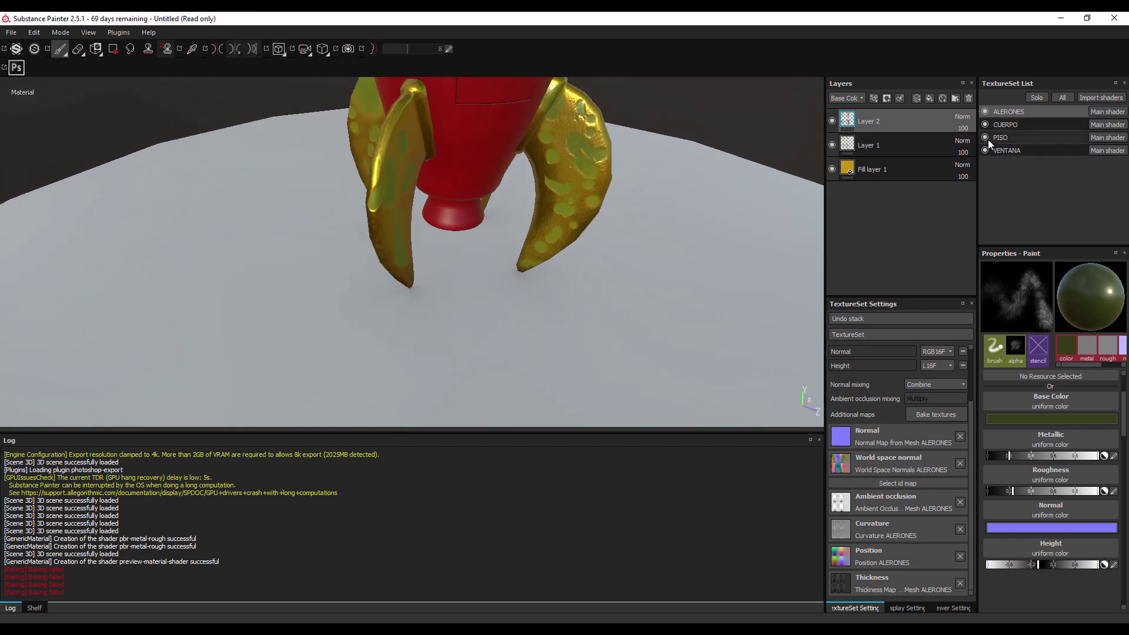
pyautogui.click(985, 137)
pyautogui.click(985, 137)
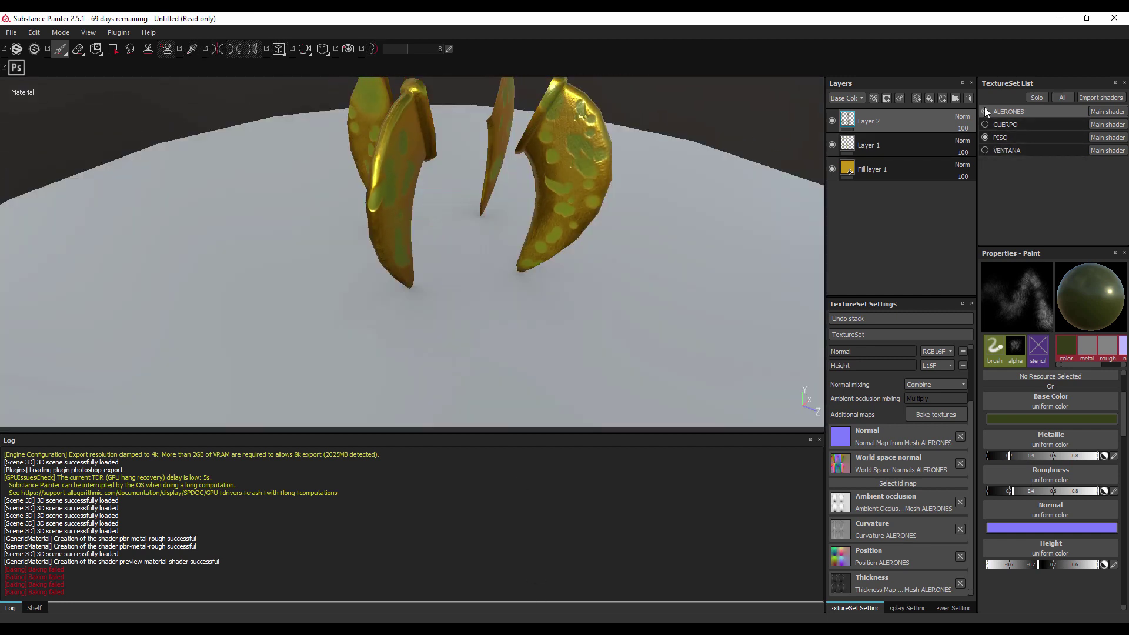
pyautogui.click(985, 112)
pyautogui.scroll(3)
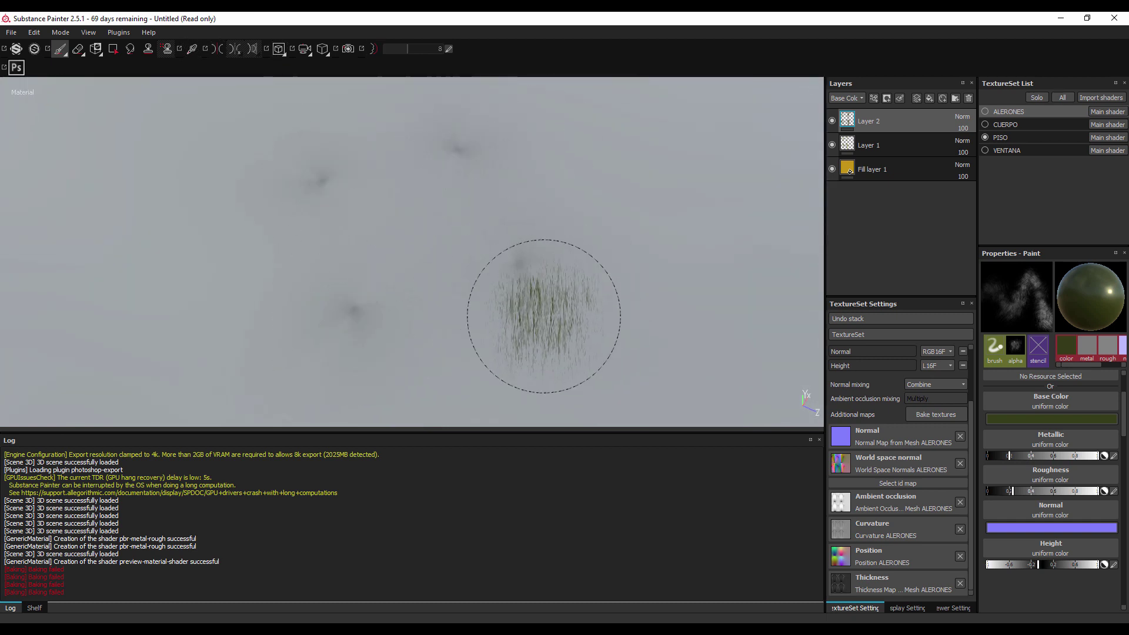
pyautogui.moveTo(544, 316); pyautogui.dragTo(517, 184)
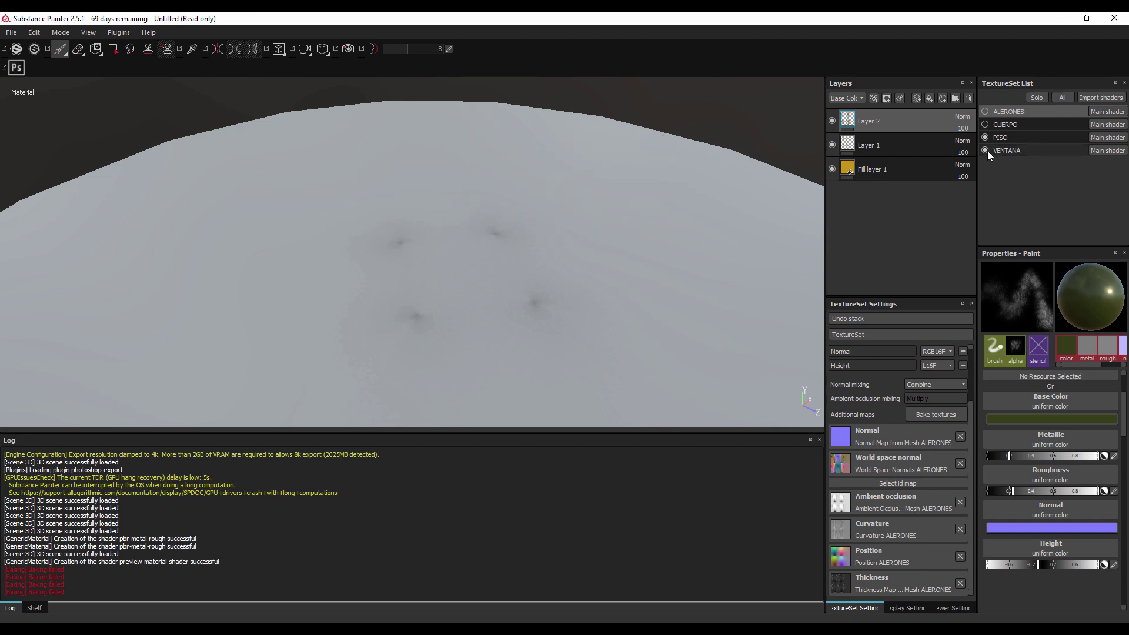
pyautogui.click(985, 125)
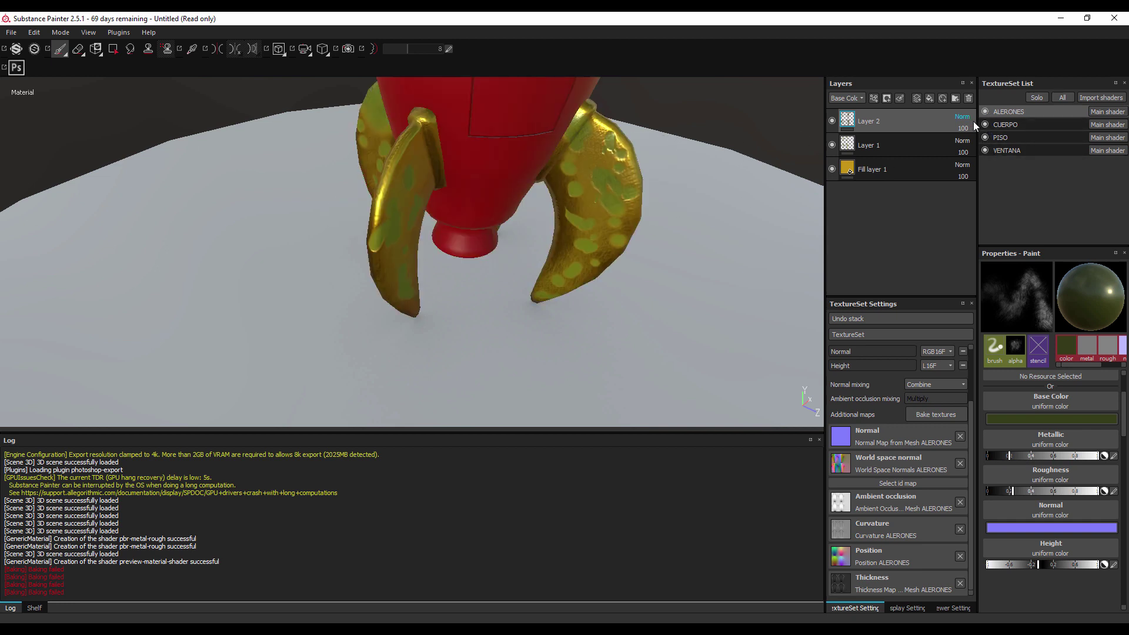
pyautogui.click(985, 111)
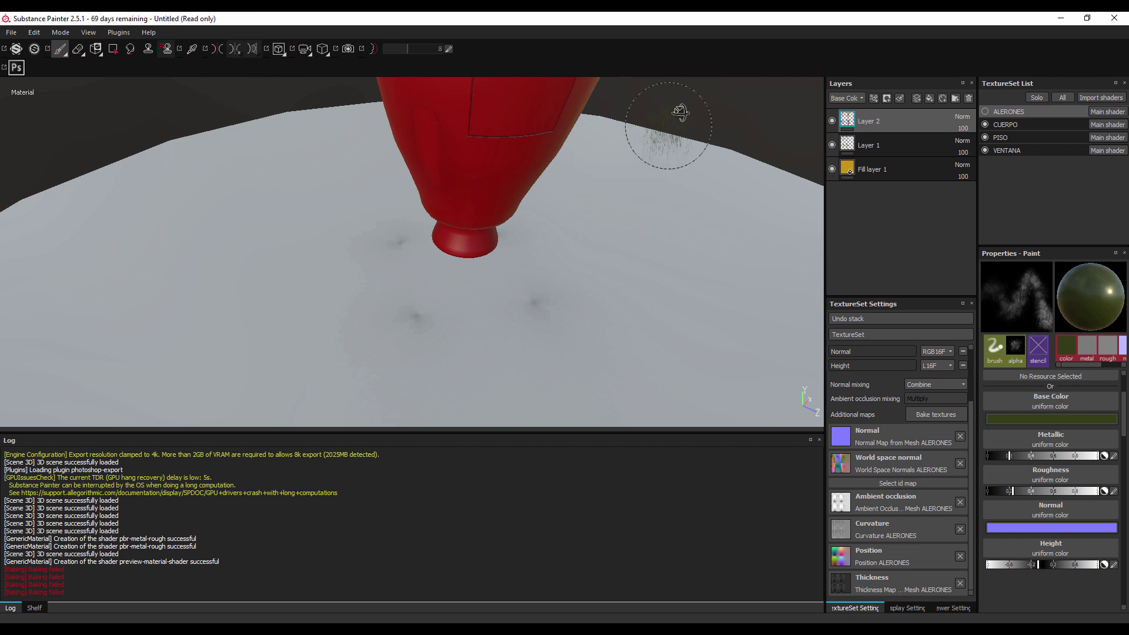
pyautogui.moveTo(668, 125); pyautogui.dragTo(600, 285)
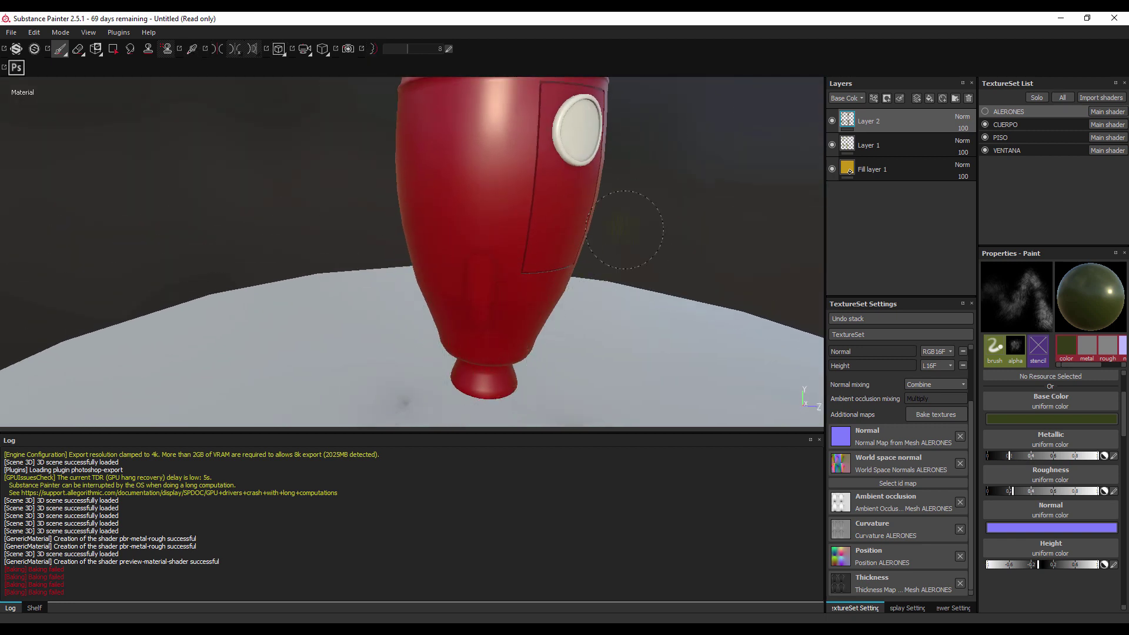
pyautogui.moveTo(624, 229); pyautogui.dragTo(682, 204)
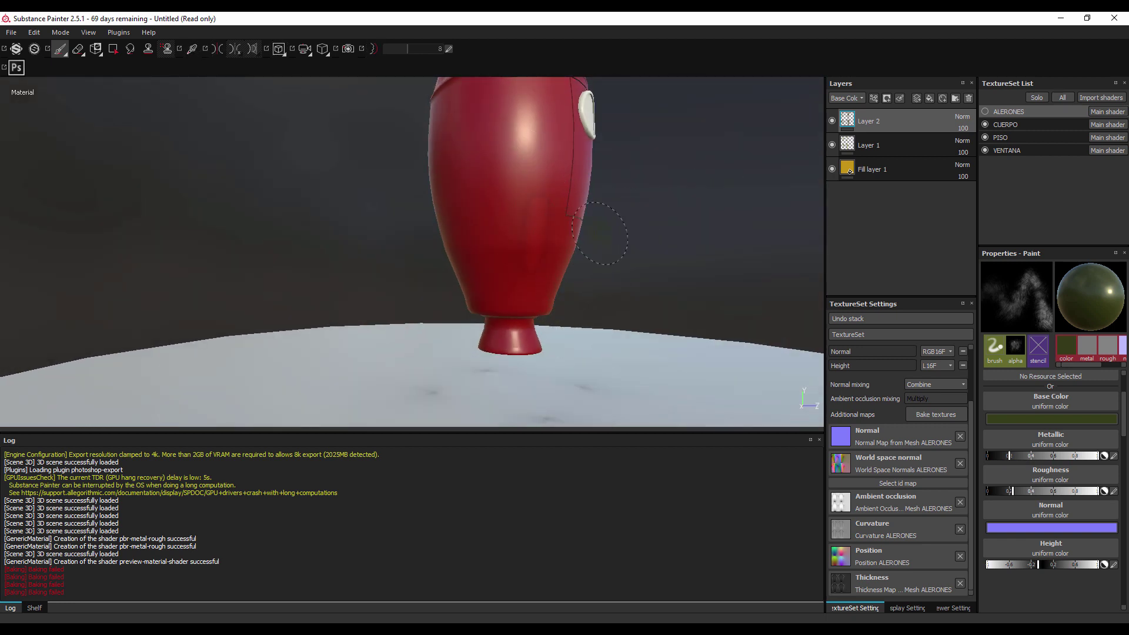
pyautogui.moveTo(631, 256); pyautogui.dragTo(594, 212)
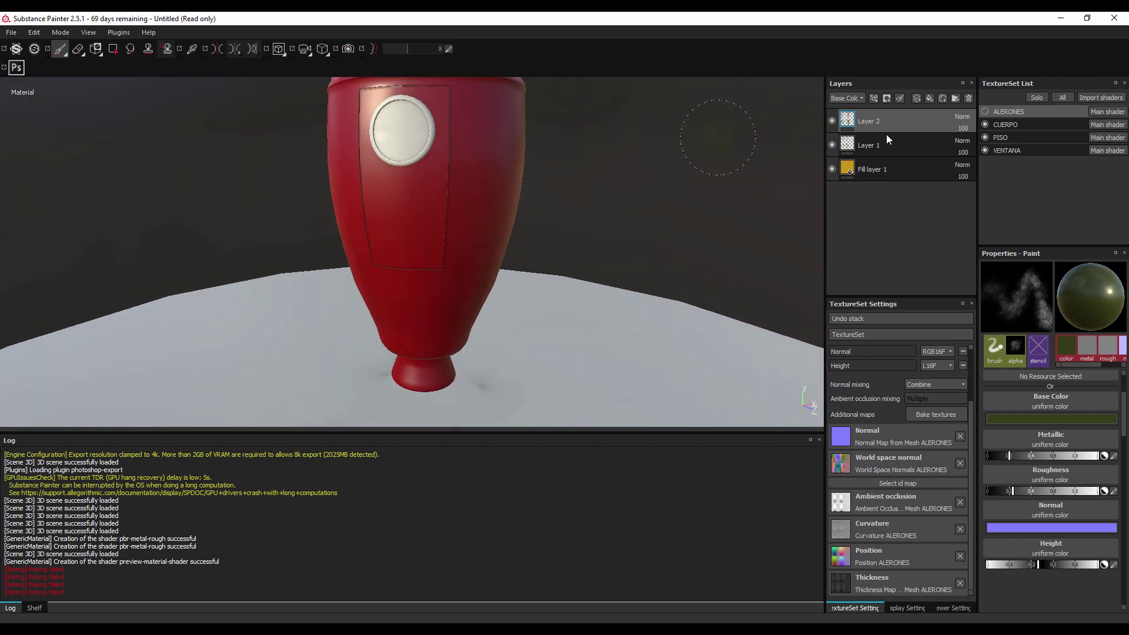
pyautogui.click(985, 112)
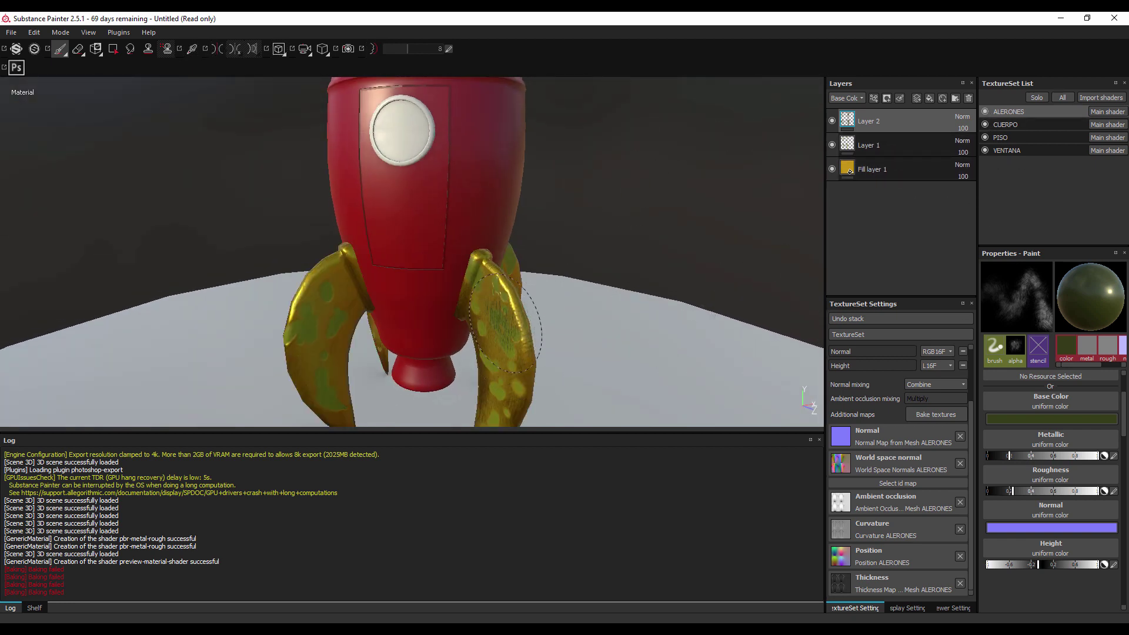
pyautogui.scroll(-3)
pyautogui.scroll(-3)
pyautogui.moveTo(434, 116); pyautogui.dragTo(524, 194)
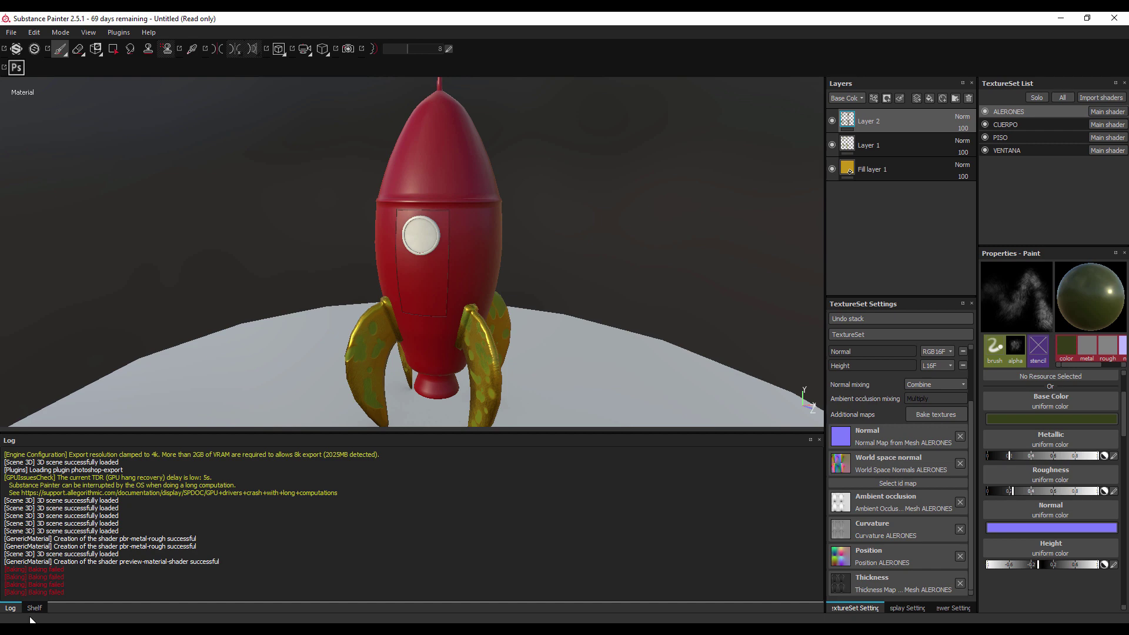
# Step: Delete Layer 2, Layer 1 and Fill layer 1 from ALERONES, then CUERPO's Fill layer 1
pyautogui.click(35, 609)
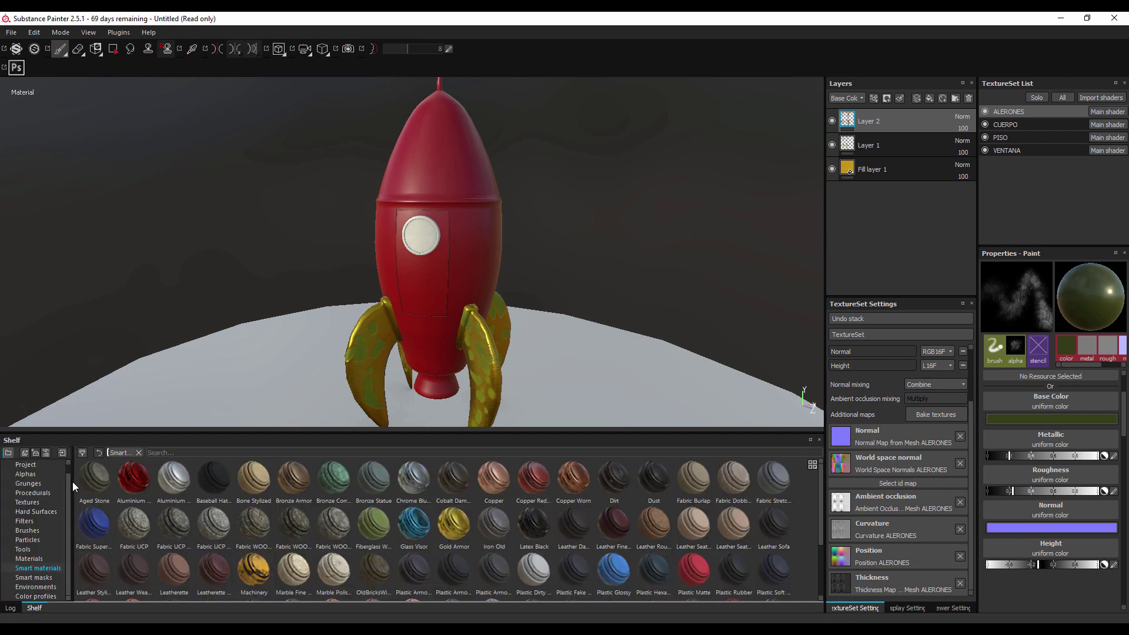
pyautogui.scroll(3)
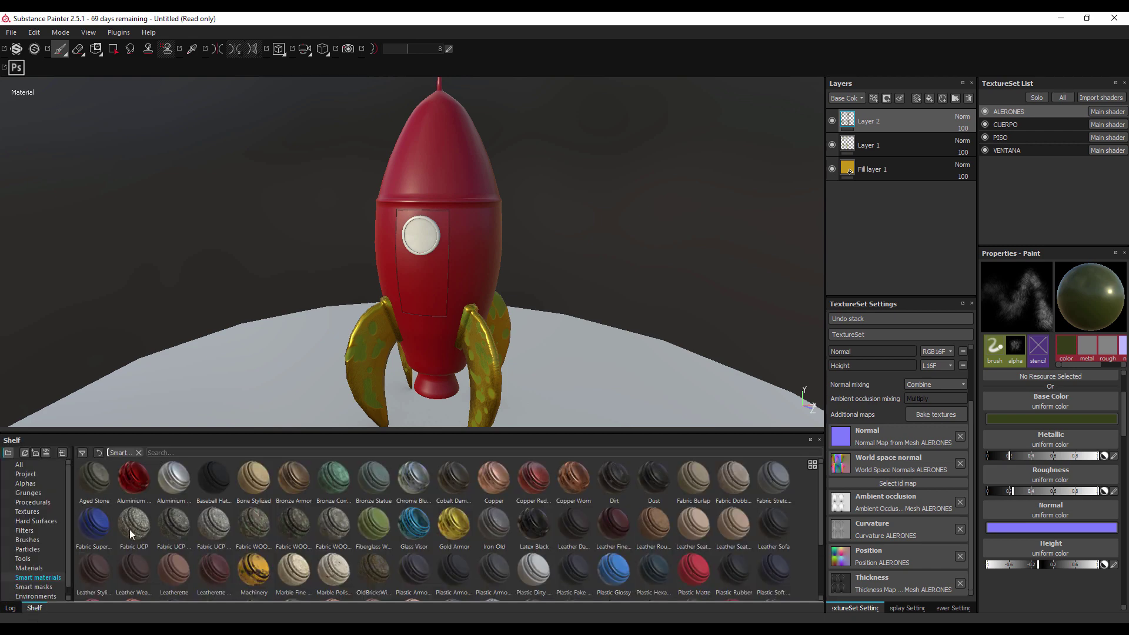
pyautogui.click(968, 99)
pyautogui.click(969, 98)
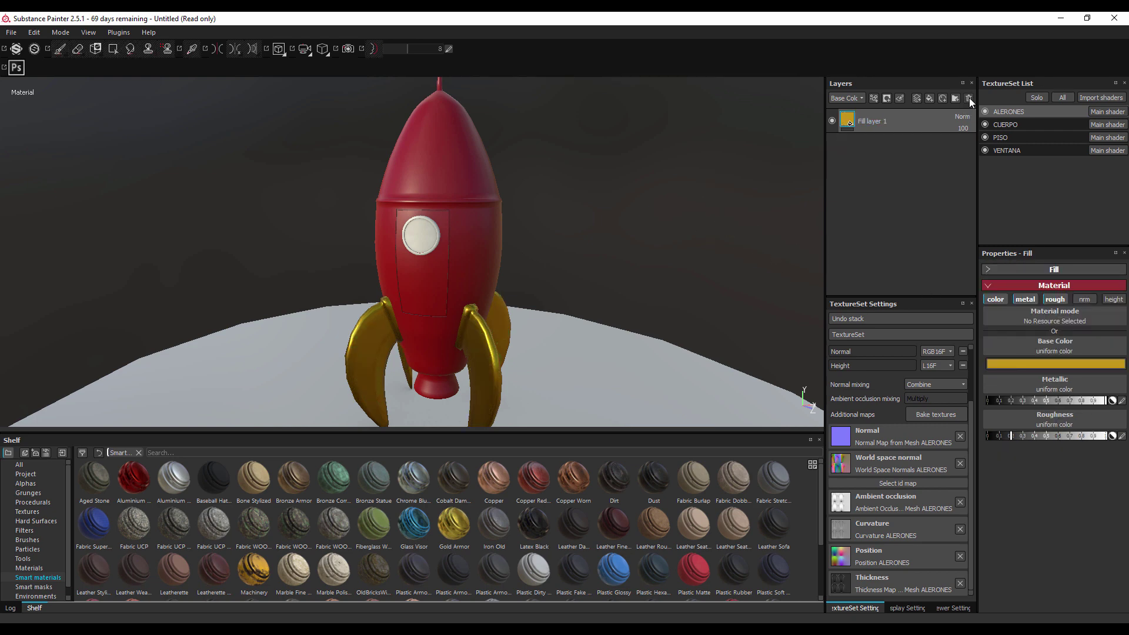
pyautogui.click(1008, 127)
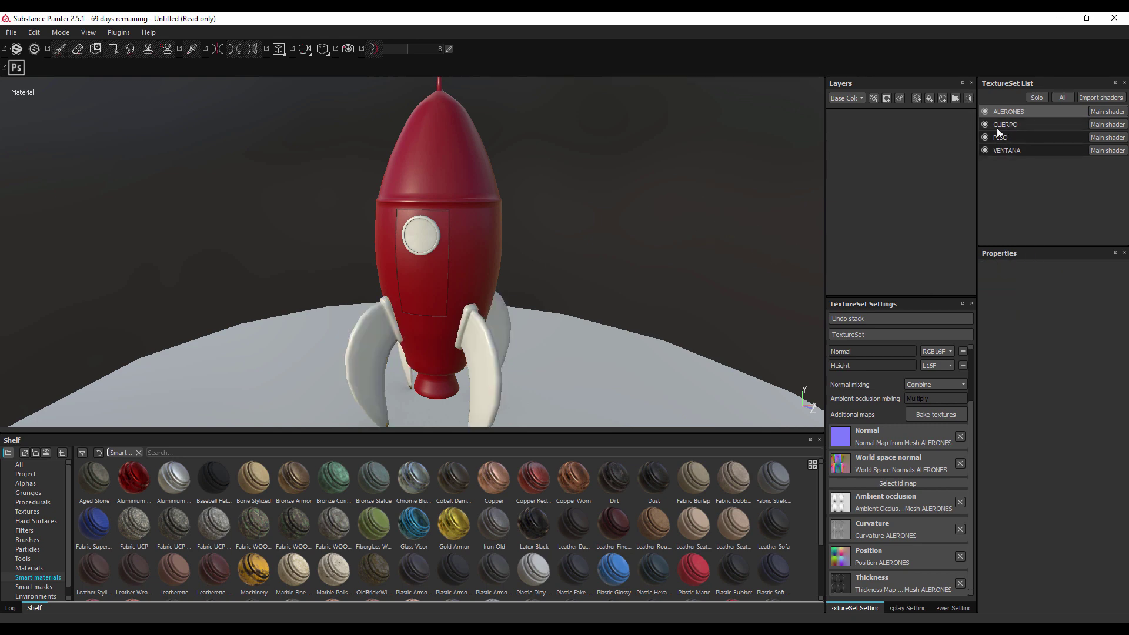
pyautogui.click(967, 98)
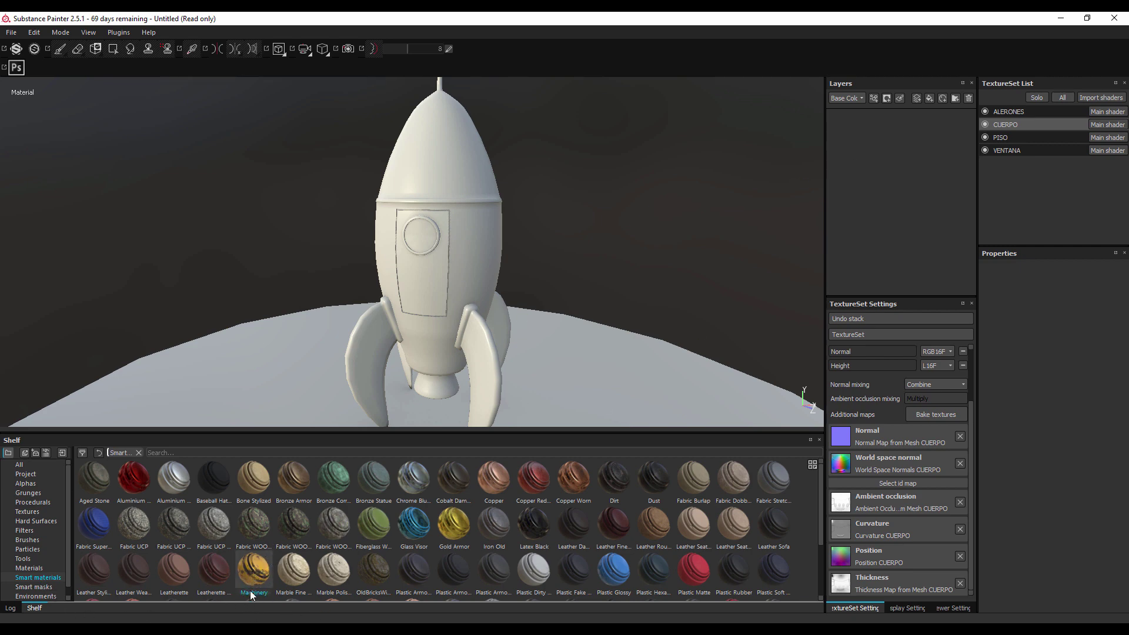
# Step: Apply the Machinery smart material to CUERPO and expand its Rust, Dust, Dirt, Metal Base sublayers
pyautogui.moveTo(255, 583); pyautogui.dragTo(846, 144)
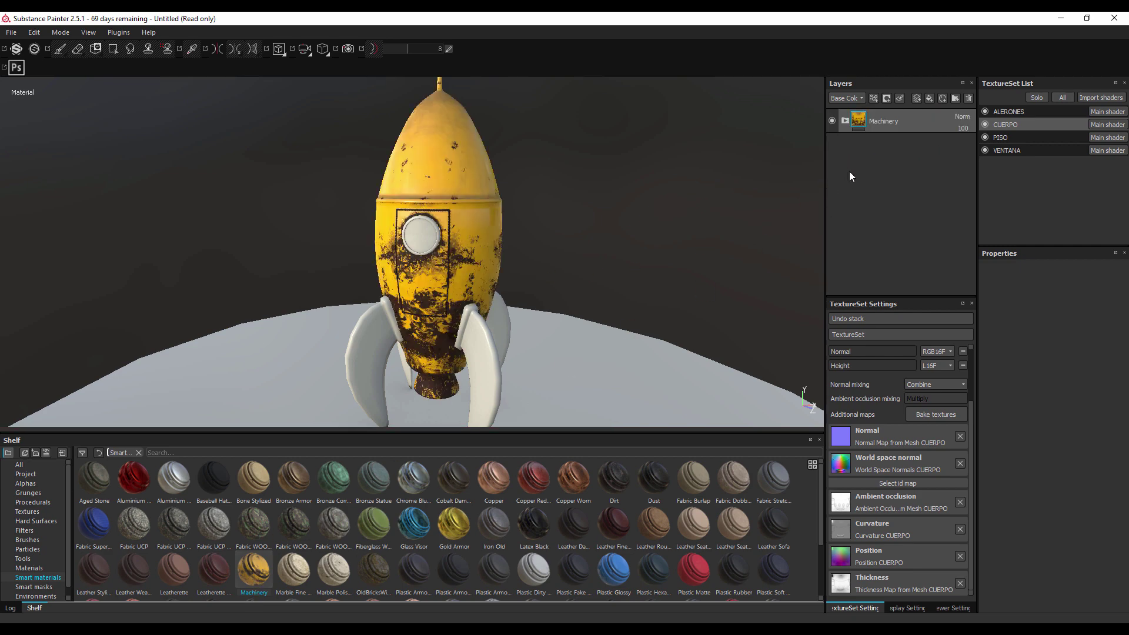
pyautogui.click(846, 120)
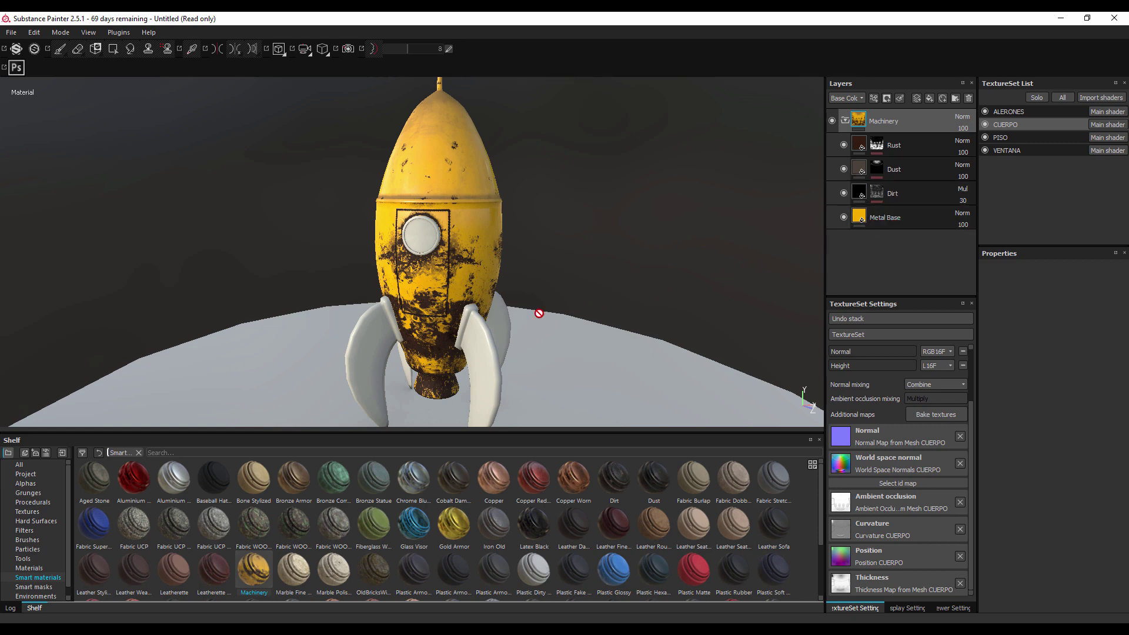
pyautogui.moveTo(555, 276); pyautogui.dragTo(531, 275)
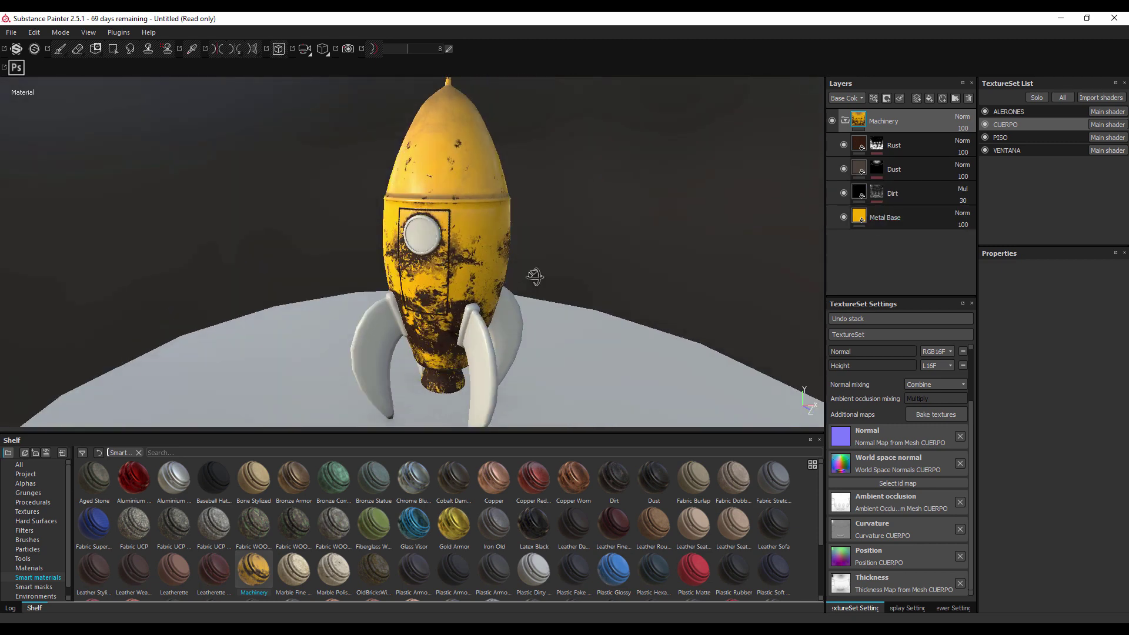
pyautogui.moveTo(531, 274); pyautogui.dragTo(450, 367)
pyautogui.moveTo(450, 366); pyautogui.dragTo(584, 280)
pyautogui.moveTo(584, 280); pyautogui.dragTo(558, 252)
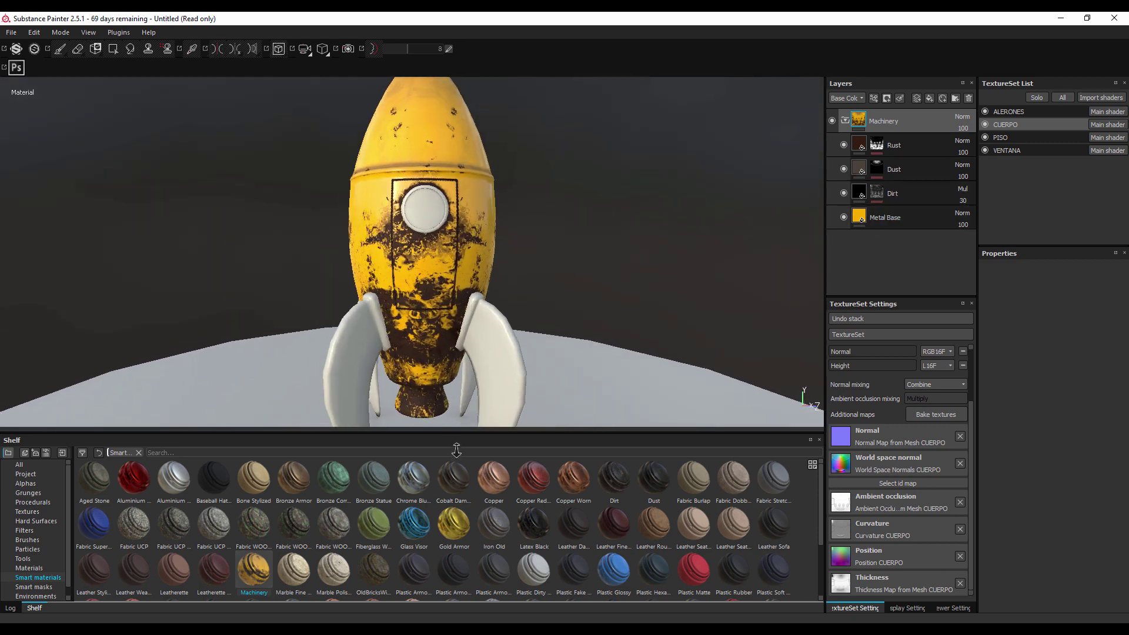
pyautogui.moveTo(558, 252); pyautogui.dragTo(474, 239)
# Step: Orbit around the nose and body to inspect the worn yellow paint near the window
pyautogui.moveTo(493, 179); pyautogui.dragTo(459, 307)
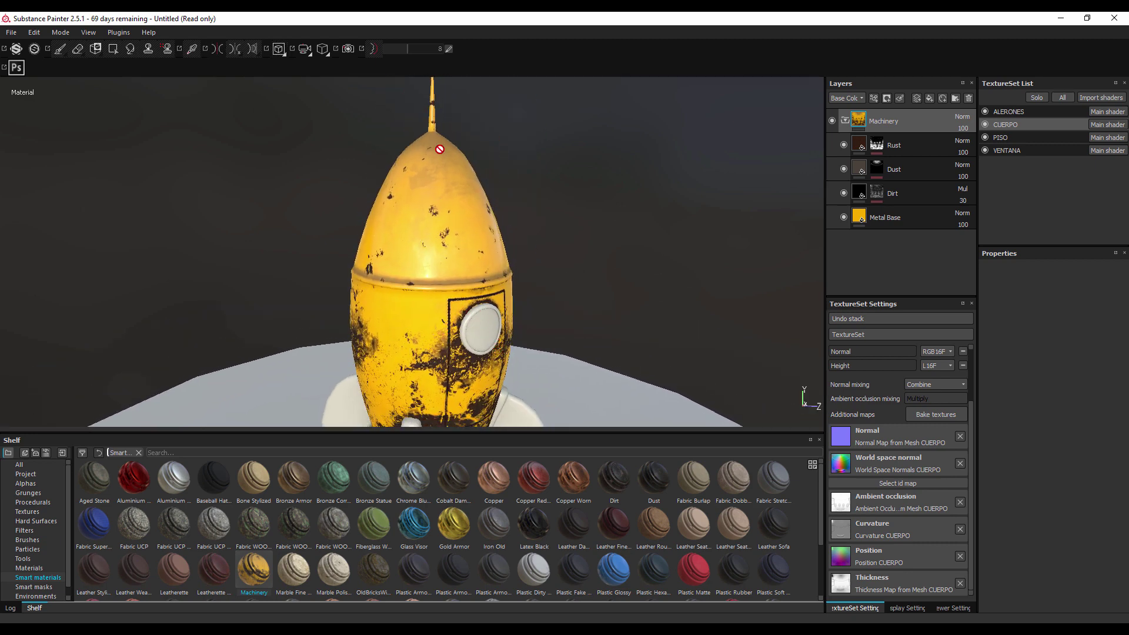
pyautogui.moveTo(527, 206); pyautogui.dragTo(470, 139)
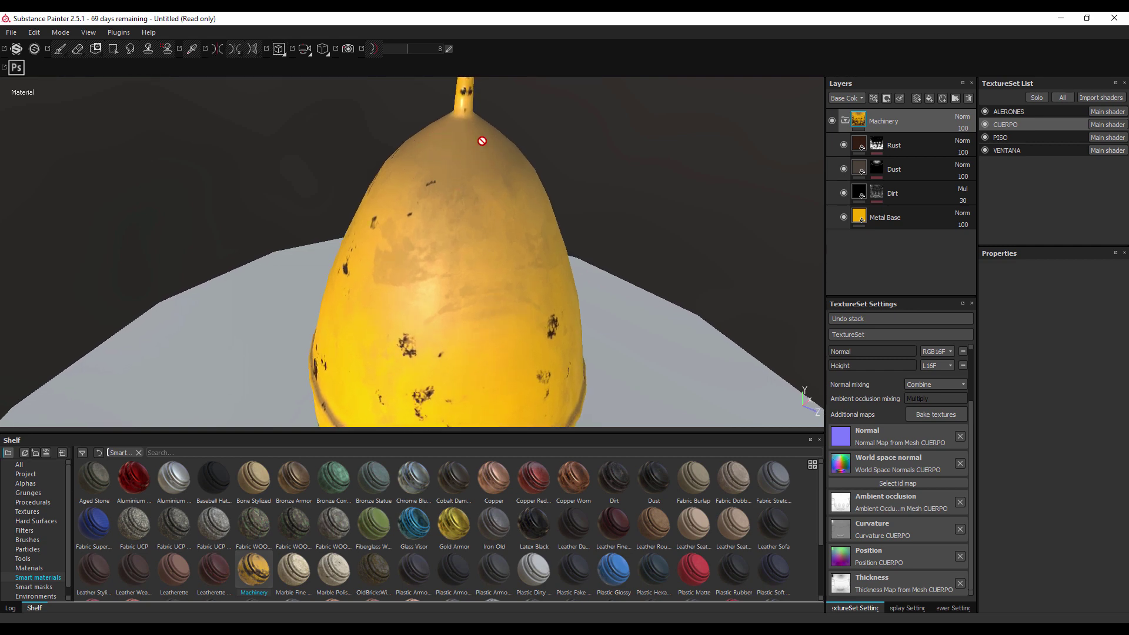
pyautogui.moveTo(521, 271); pyautogui.dragTo(495, 203)
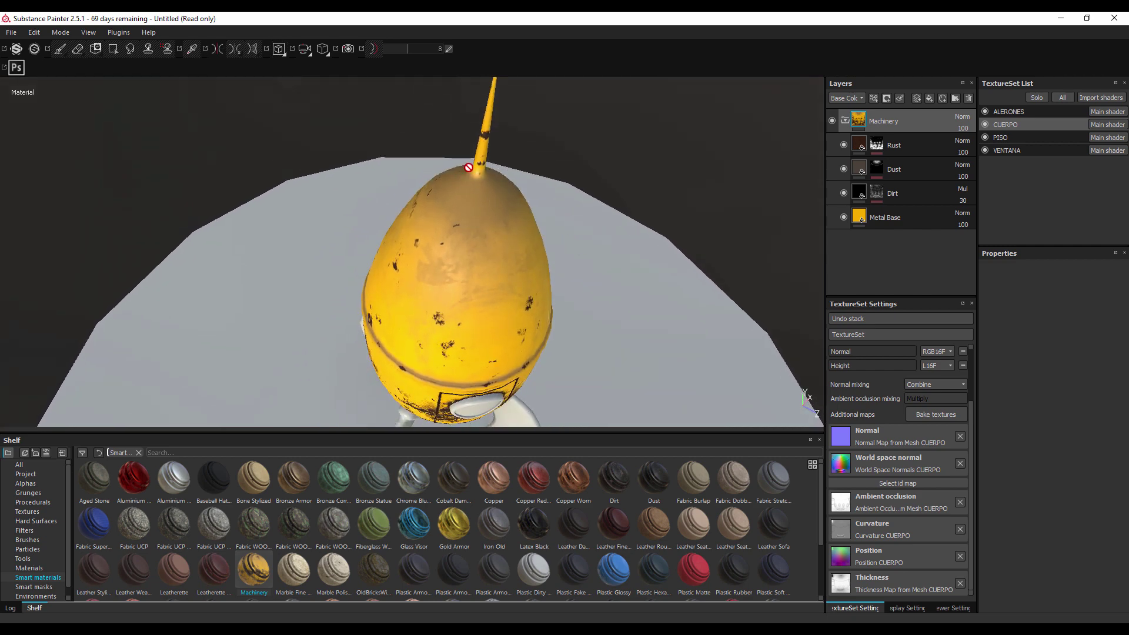
pyautogui.moveTo(506, 210); pyautogui.dragTo(422, 200)
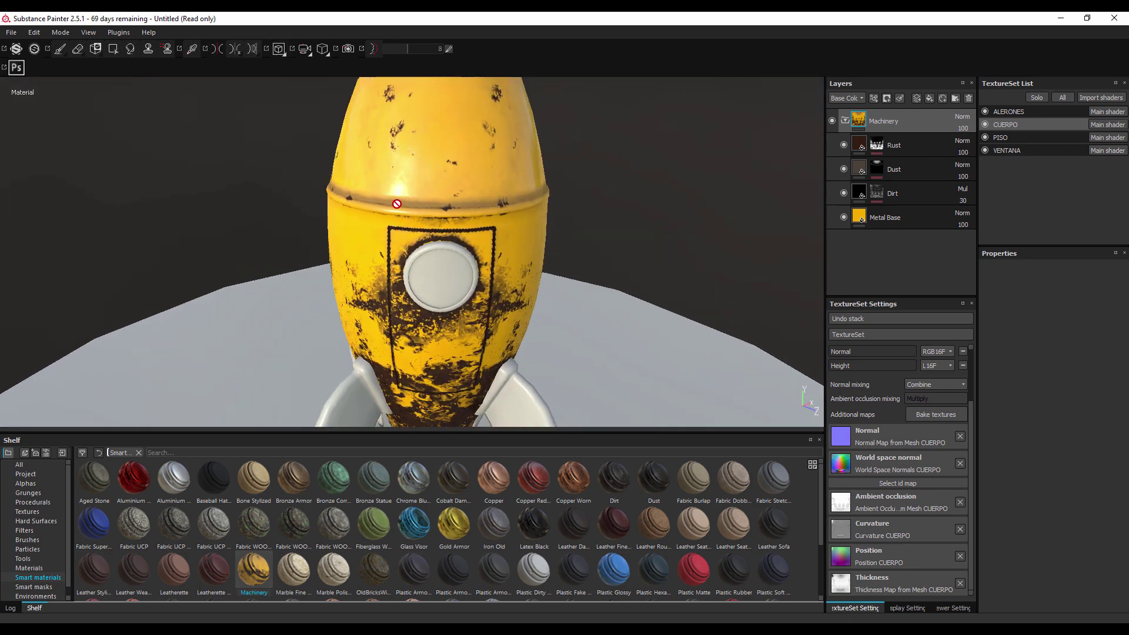
pyautogui.moveTo(543, 180); pyautogui.dragTo(482, 219)
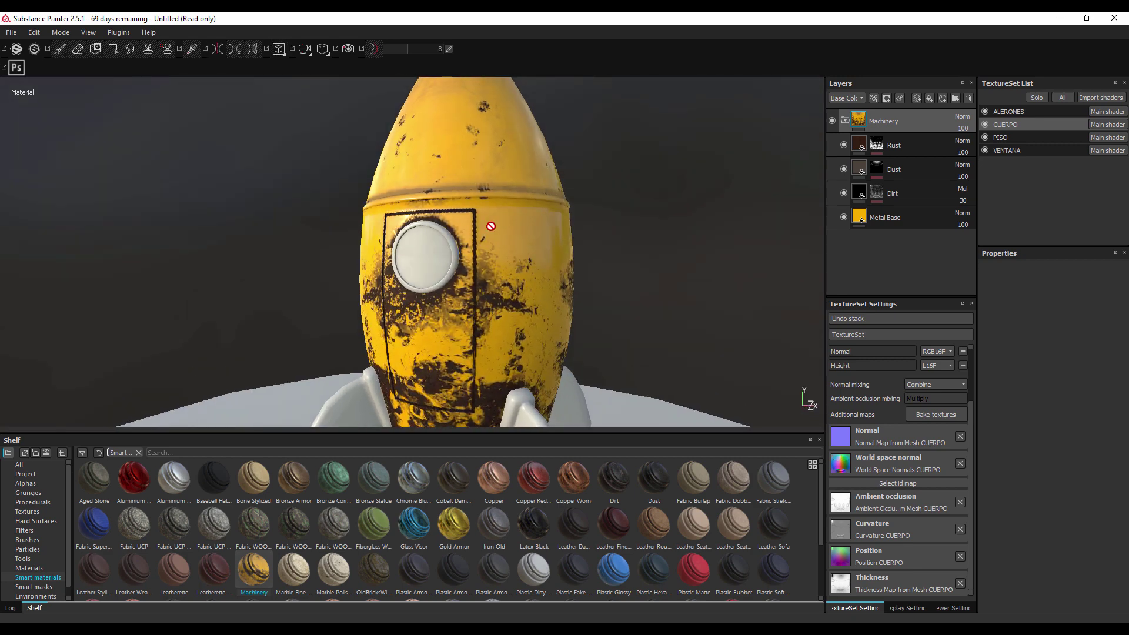
pyautogui.moveTo(485, 218); pyautogui.dragTo(585, 277)
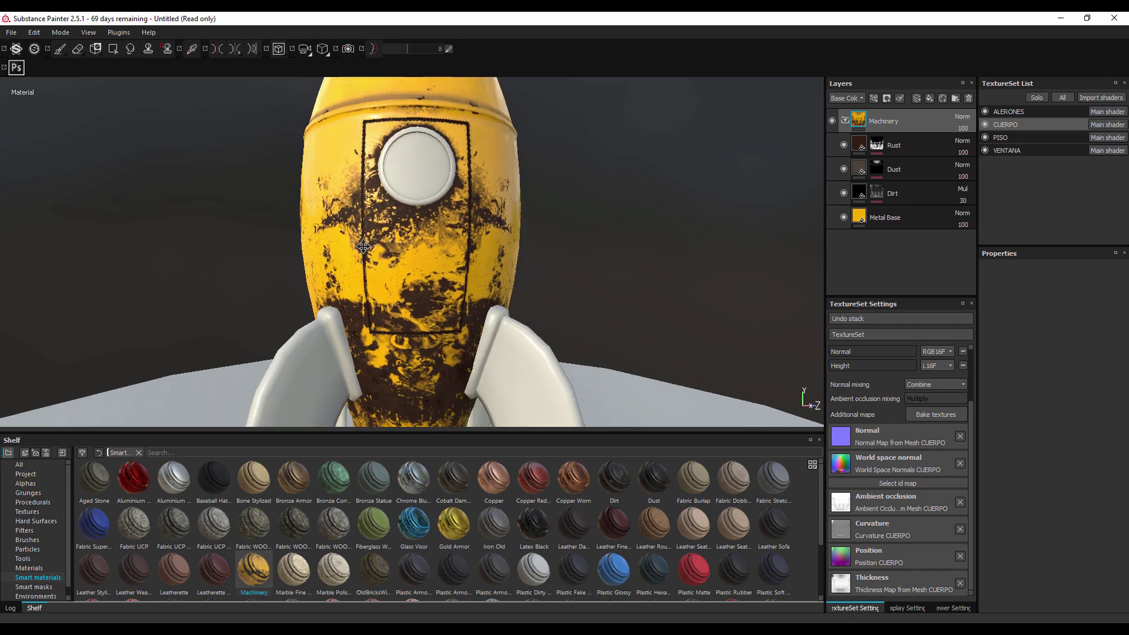
pyautogui.moveTo(393, 379); pyautogui.dragTo(356, 100)
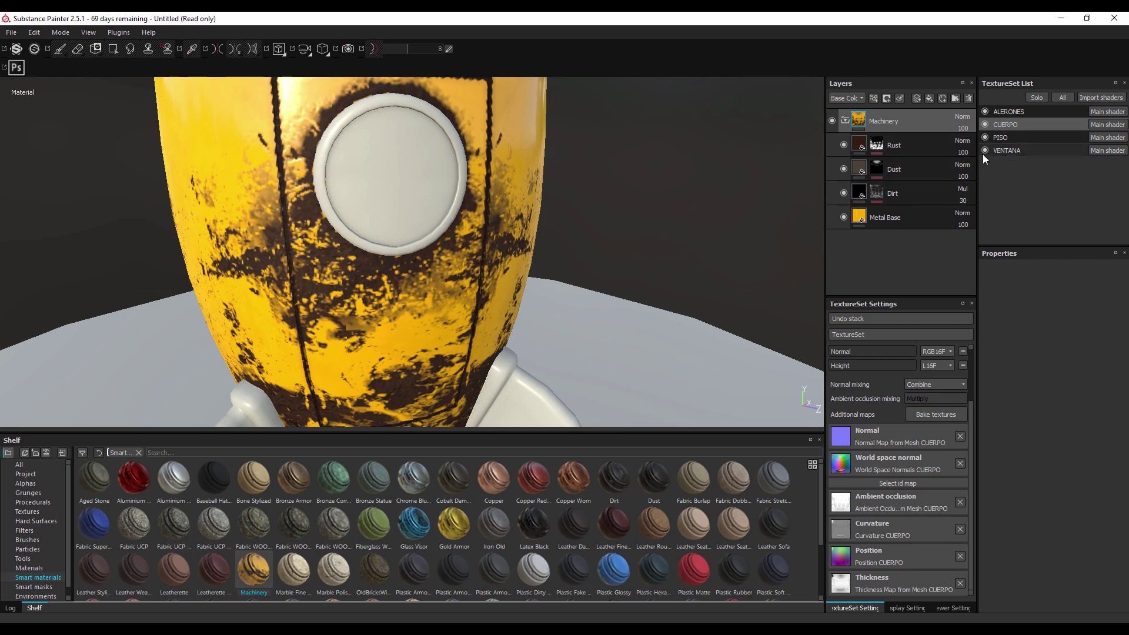
pyautogui.click(985, 150)
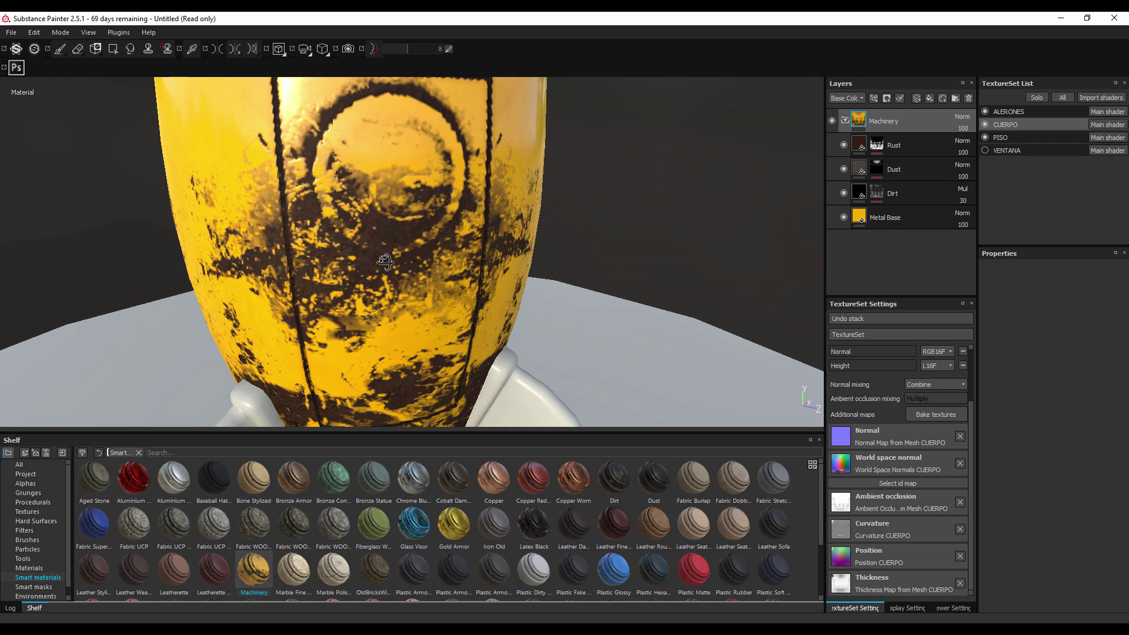
pyautogui.moveTo(385, 262); pyautogui.dragTo(331, 93)
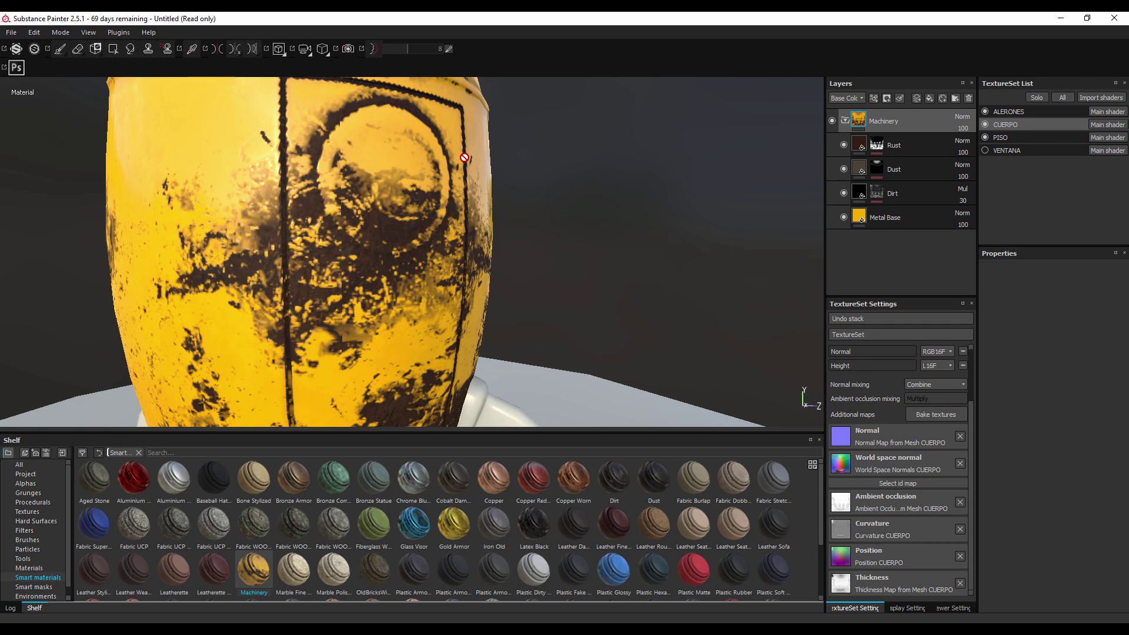
pyautogui.scroll(-3)
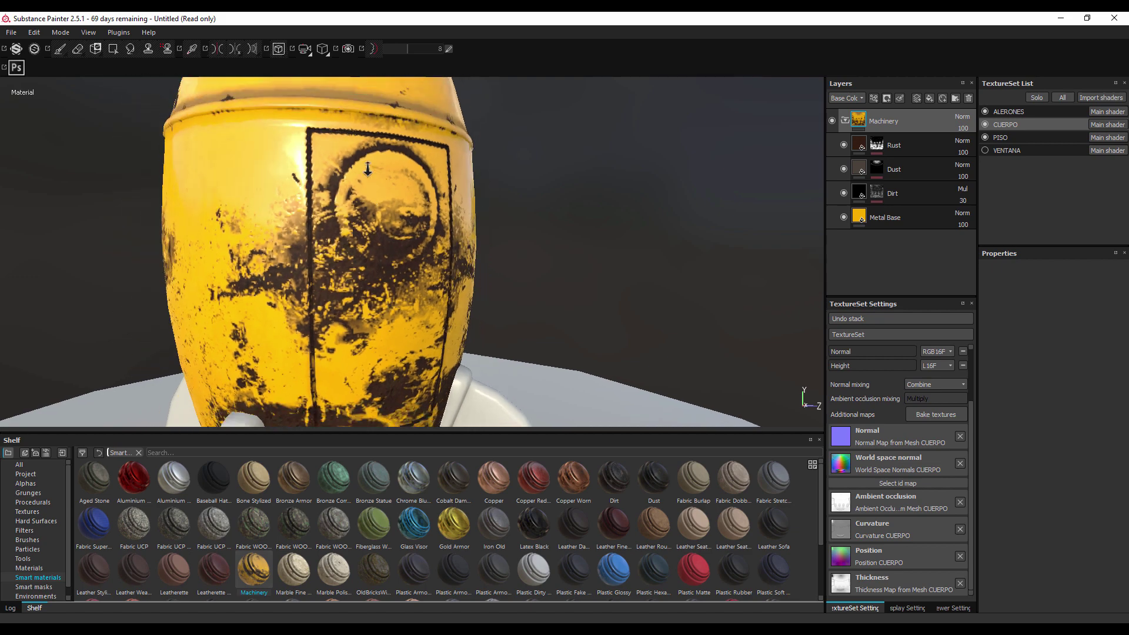
pyautogui.scroll(-3)
pyautogui.scroll(-3)
pyautogui.moveTo(377, 269); pyautogui.dragTo(803, 167)
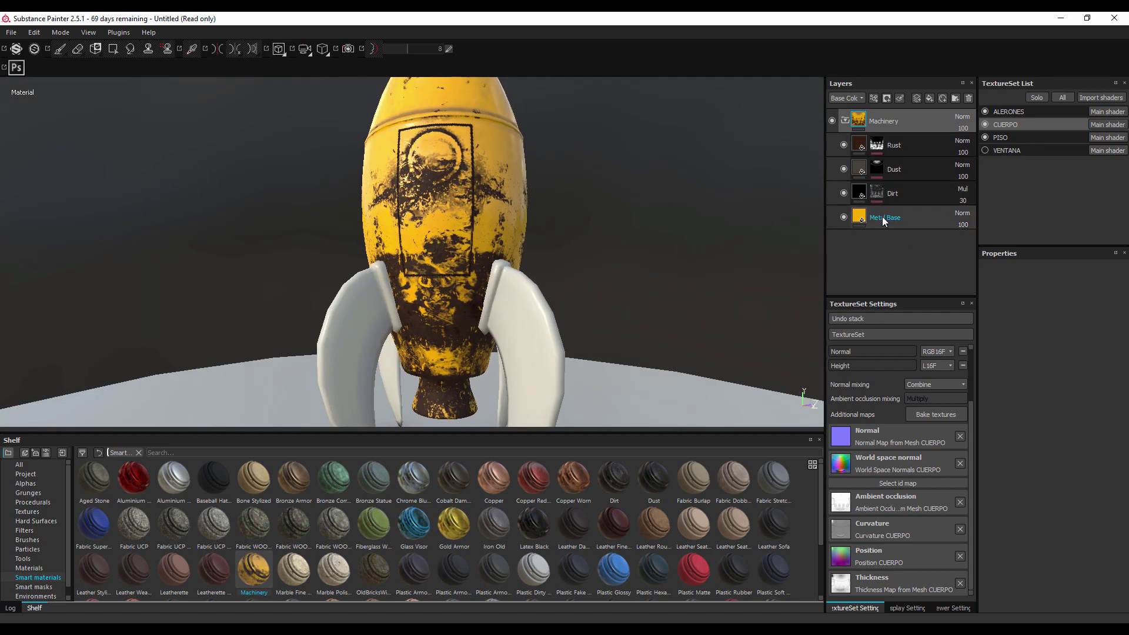
# Step: Change the Metal Base layer's Base Color from yellow to a dark blue
pyautogui.click(886, 224)
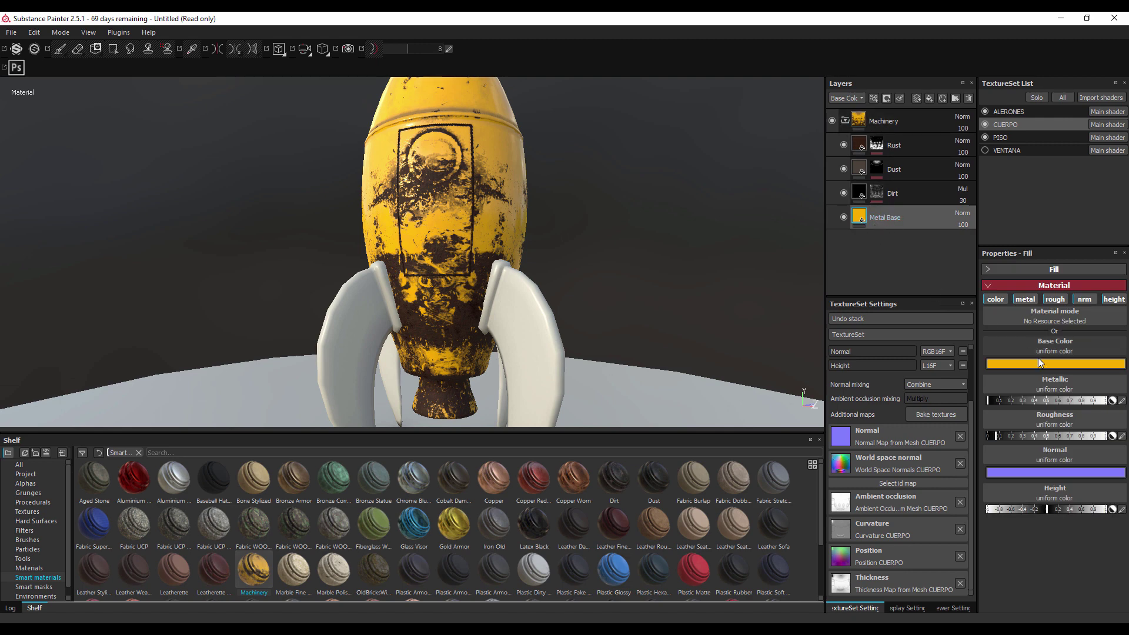
pyautogui.moveTo(606, 269); pyautogui.dragTo(630, 299)
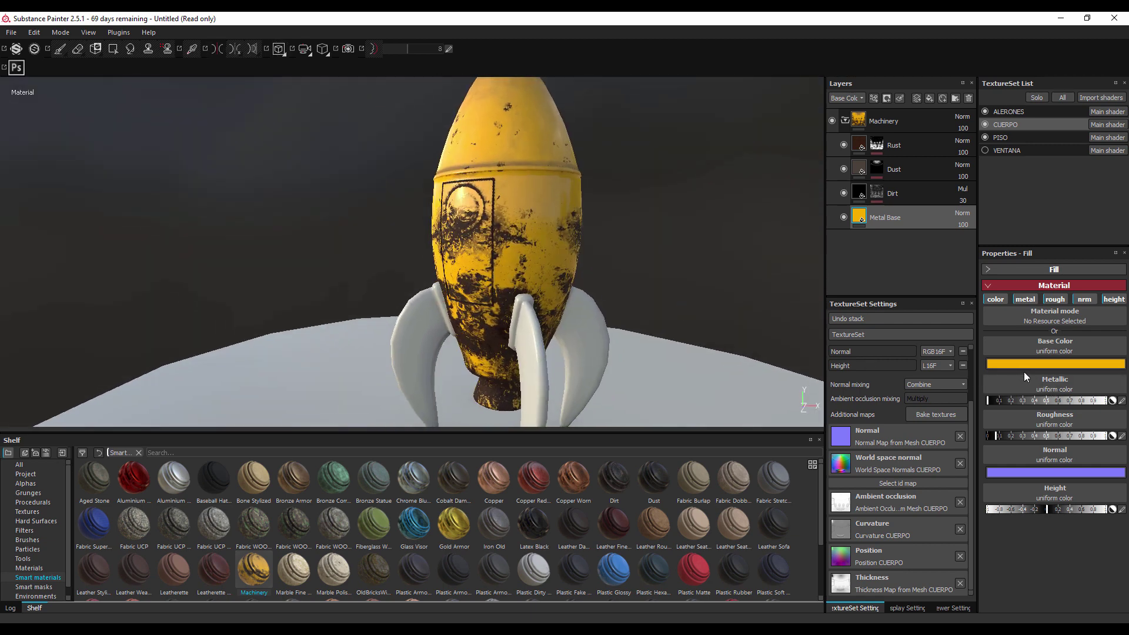
pyautogui.click(1026, 363)
pyautogui.click(1028, 360)
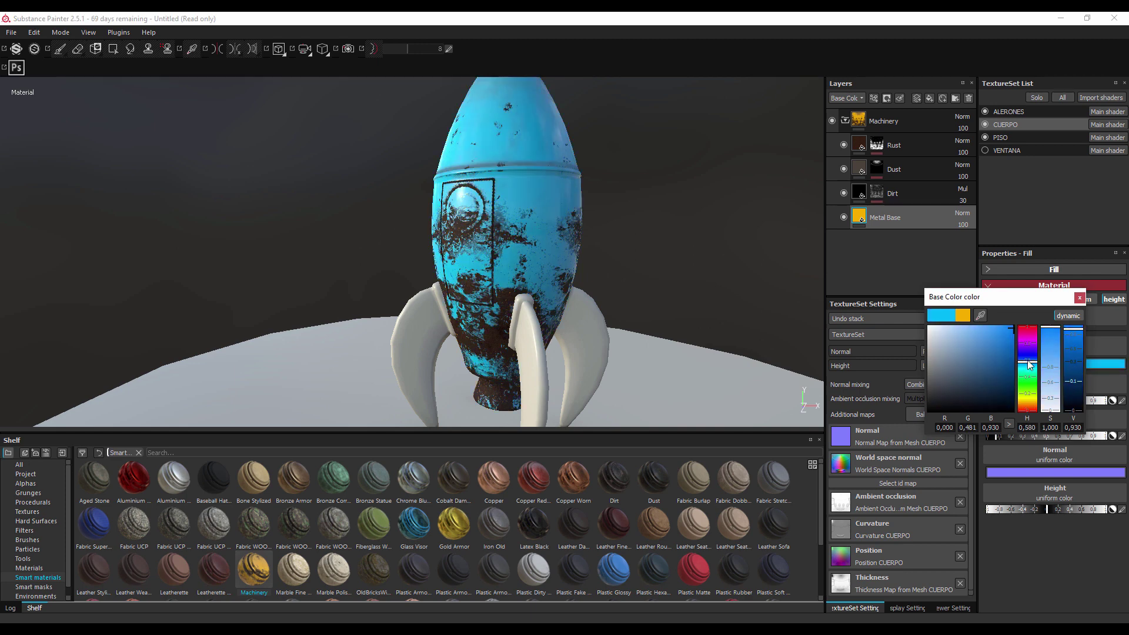
pyautogui.moveTo(1000, 343); pyautogui.dragTo(985, 356)
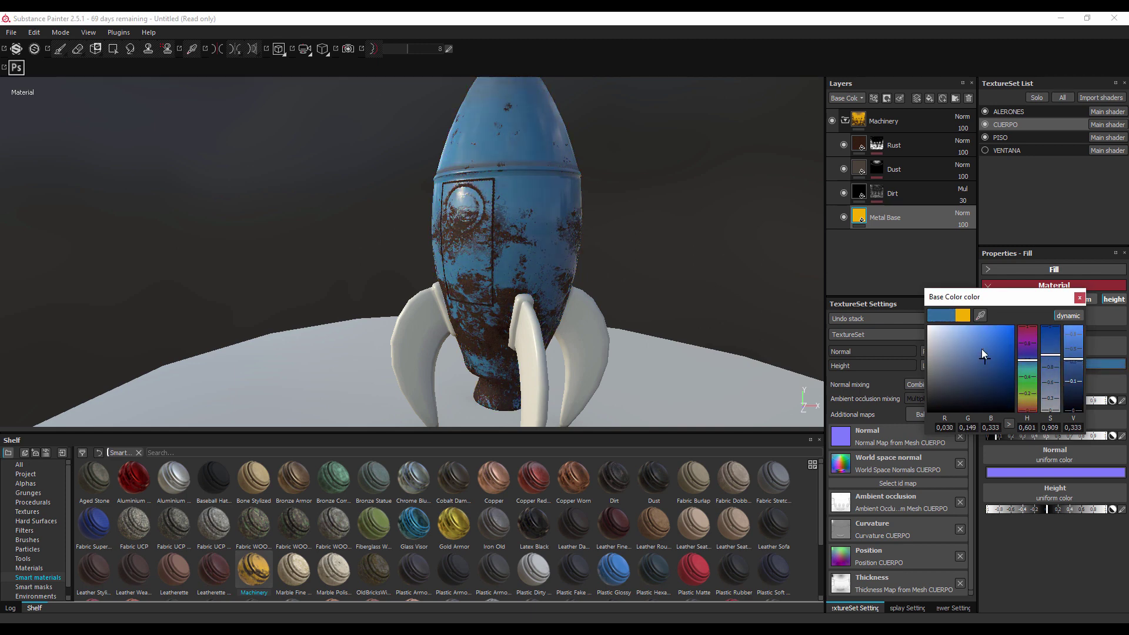
pyautogui.click(1094, 309)
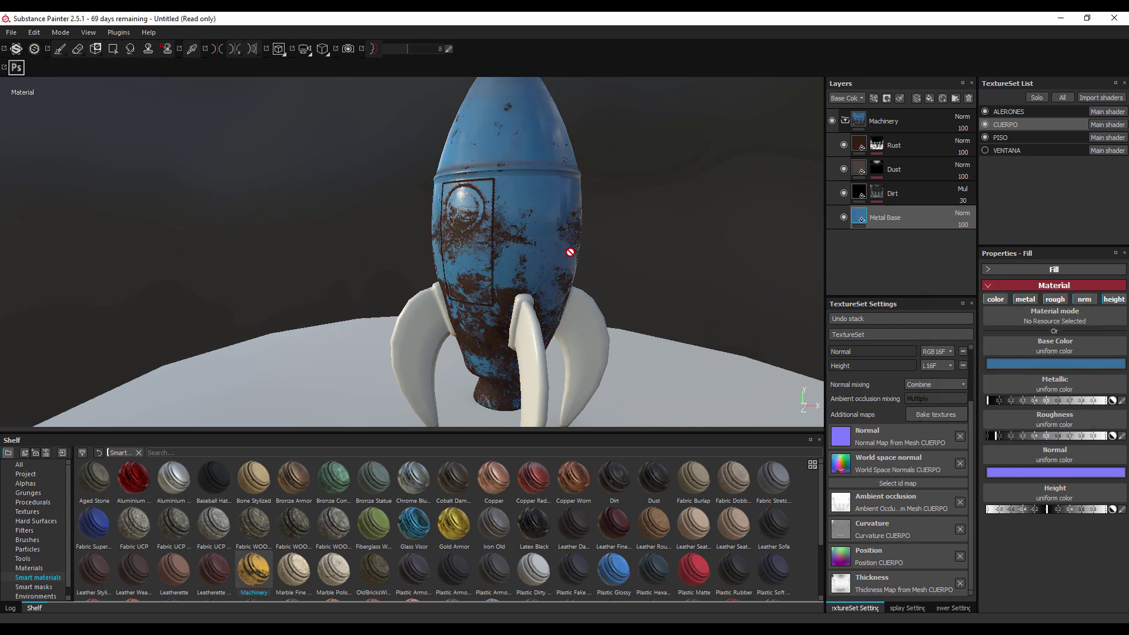
pyautogui.moveTo(668, 302); pyautogui.dragTo(660, 292)
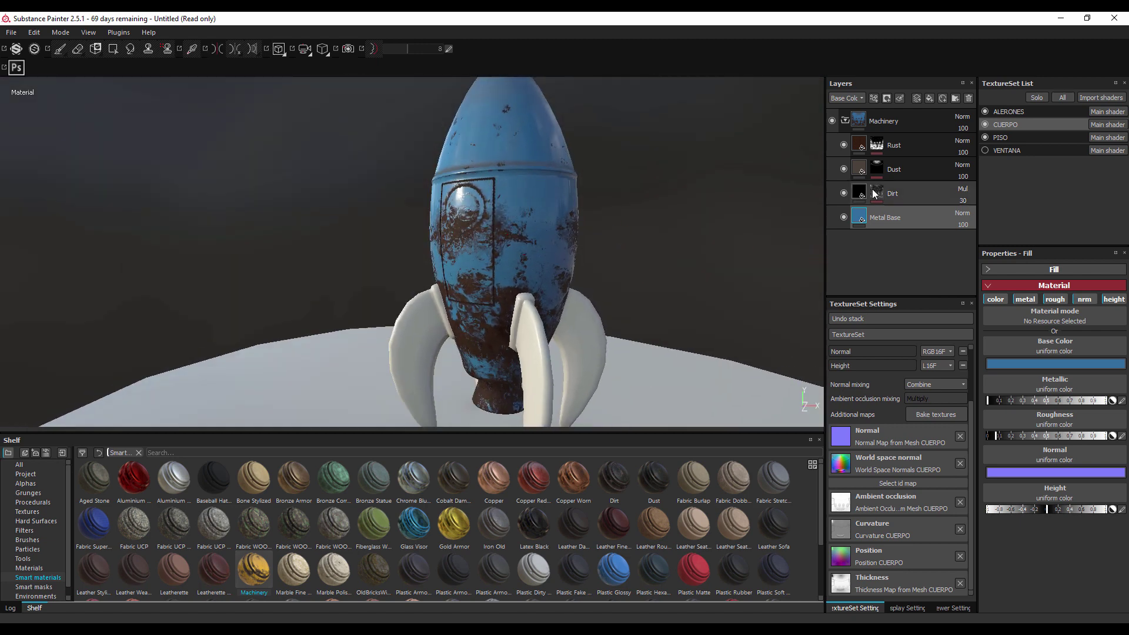
pyautogui.click(877, 197)
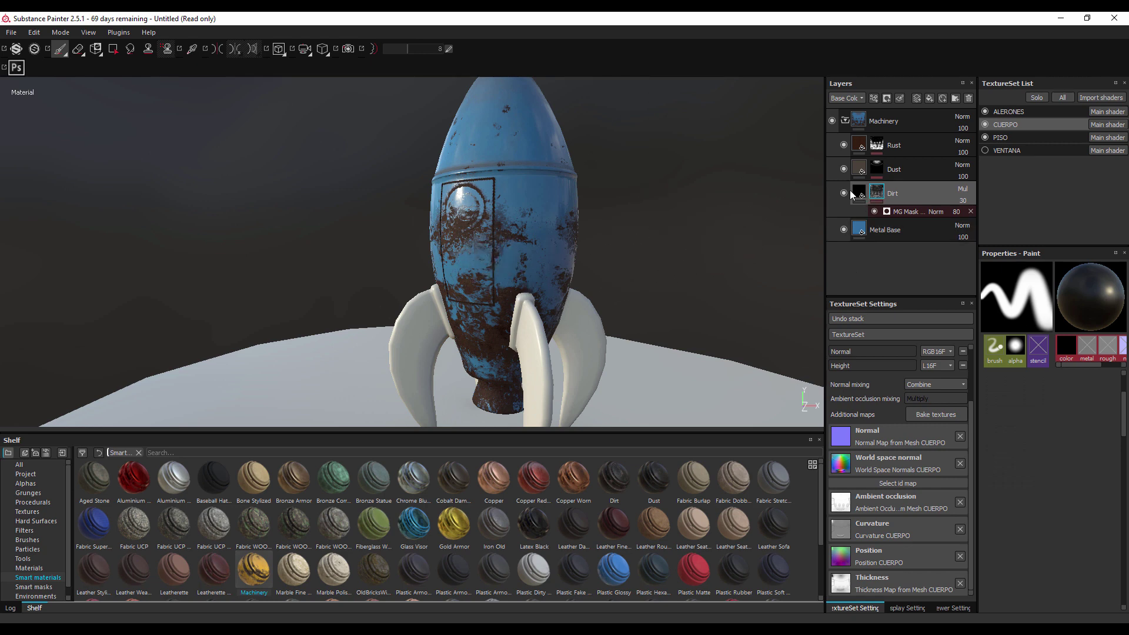
pyautogui.click(844, 194)
pyautogui.click(844, 193)
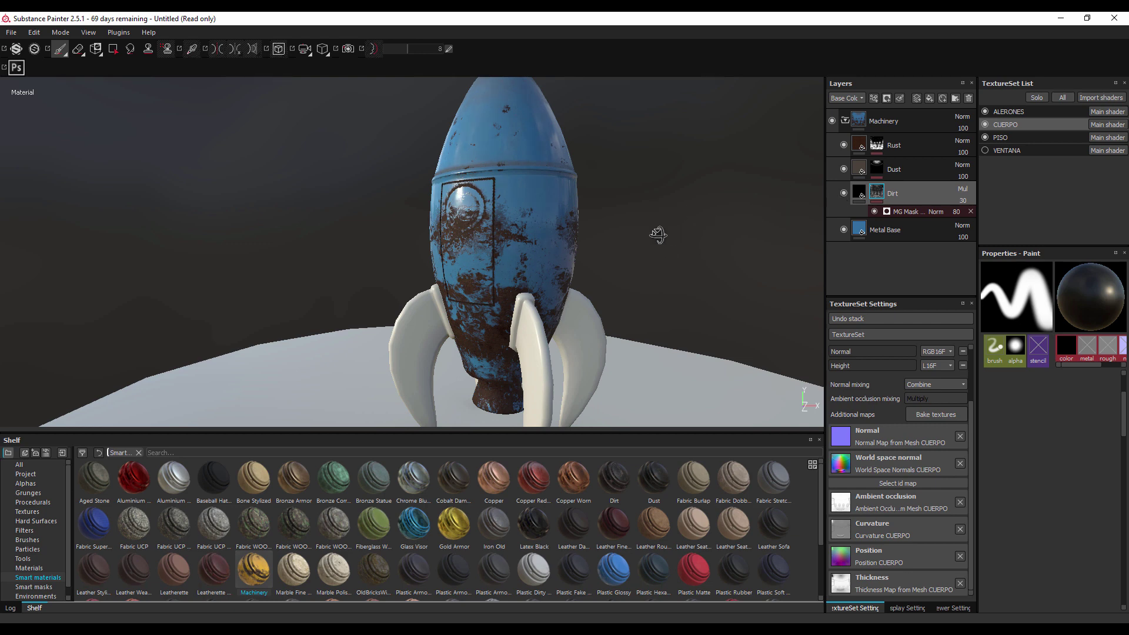
pyautogui.moveTo(655, 234); pyautogui.dragTo(776, 211)
pyautogui.click(843, 192)
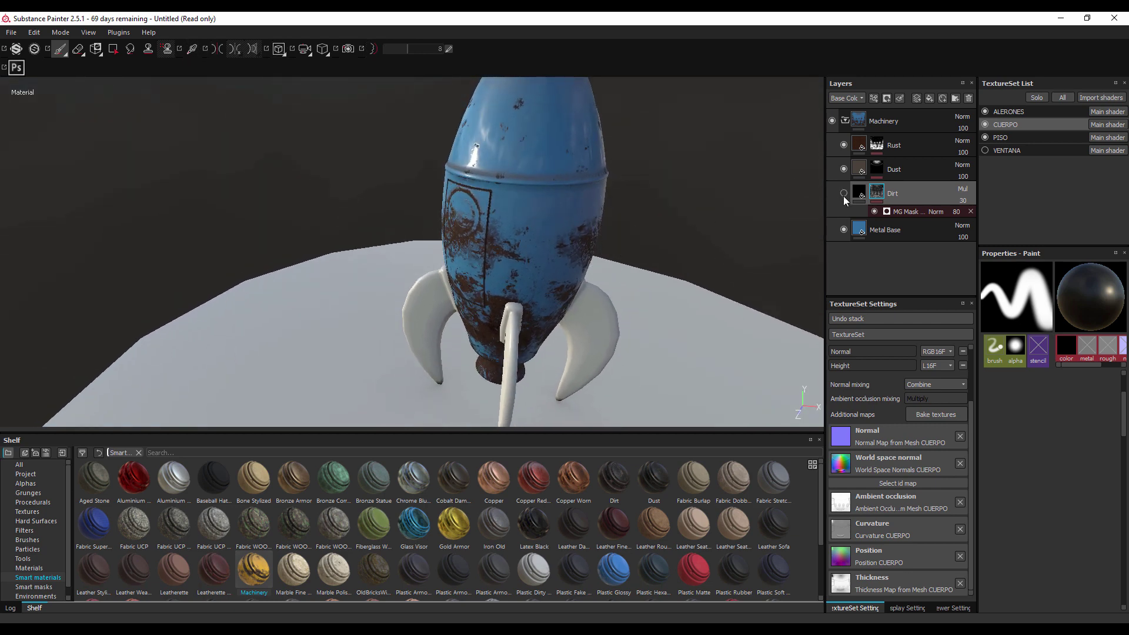
pyautogui.click(843, 193)
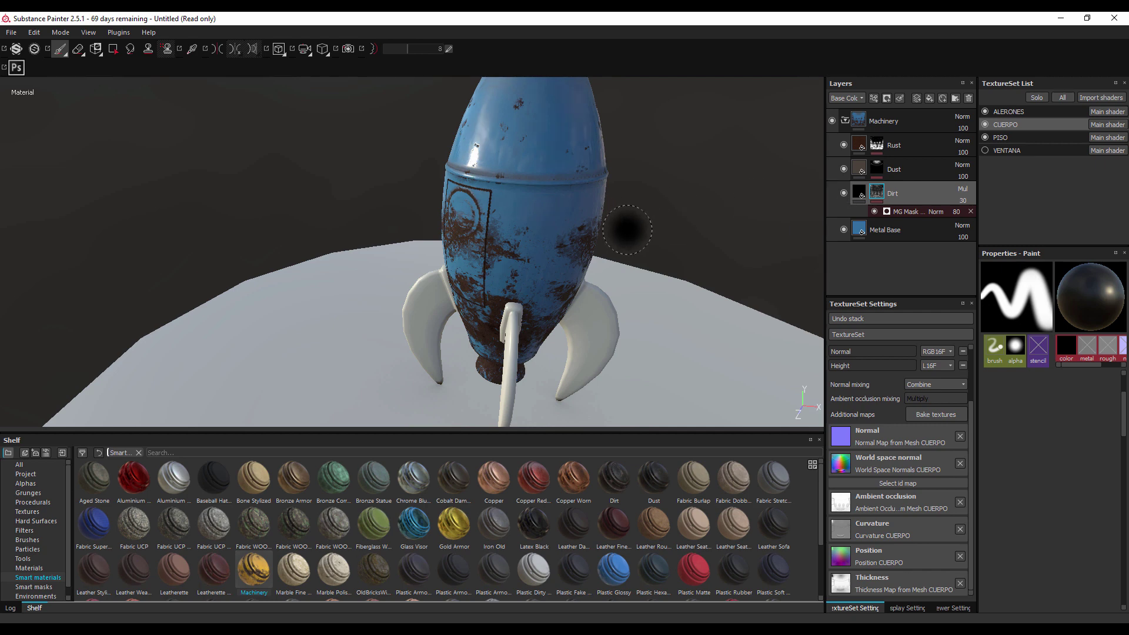
pyautogui.moveTo(626, 229); pyautogui.dragTo(622, 269)
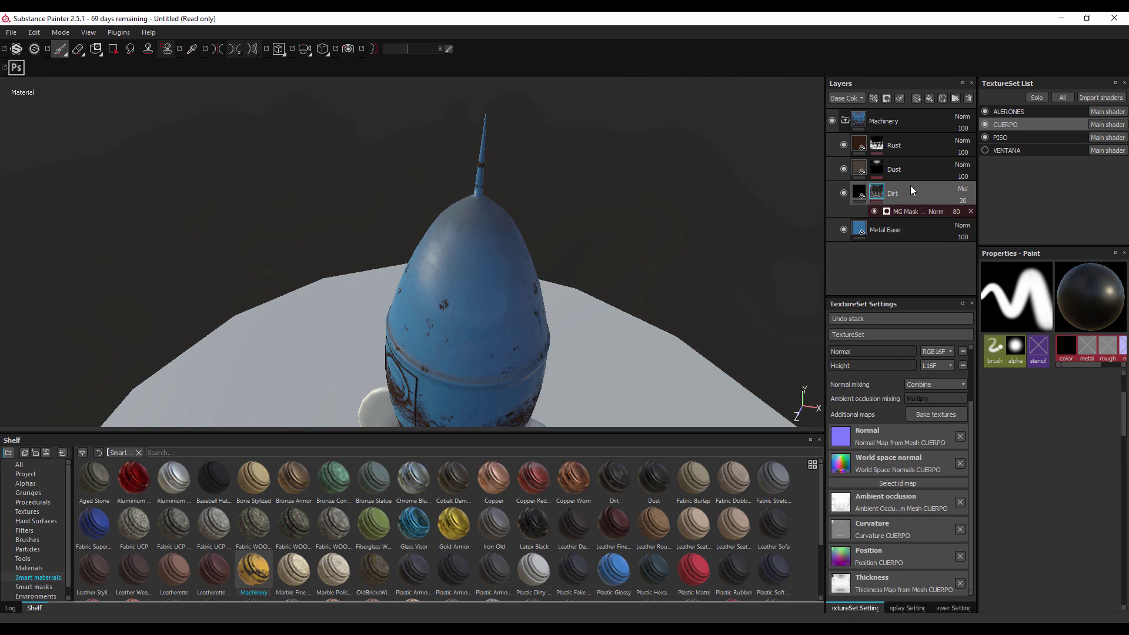
pyautogui.click(859, 199)
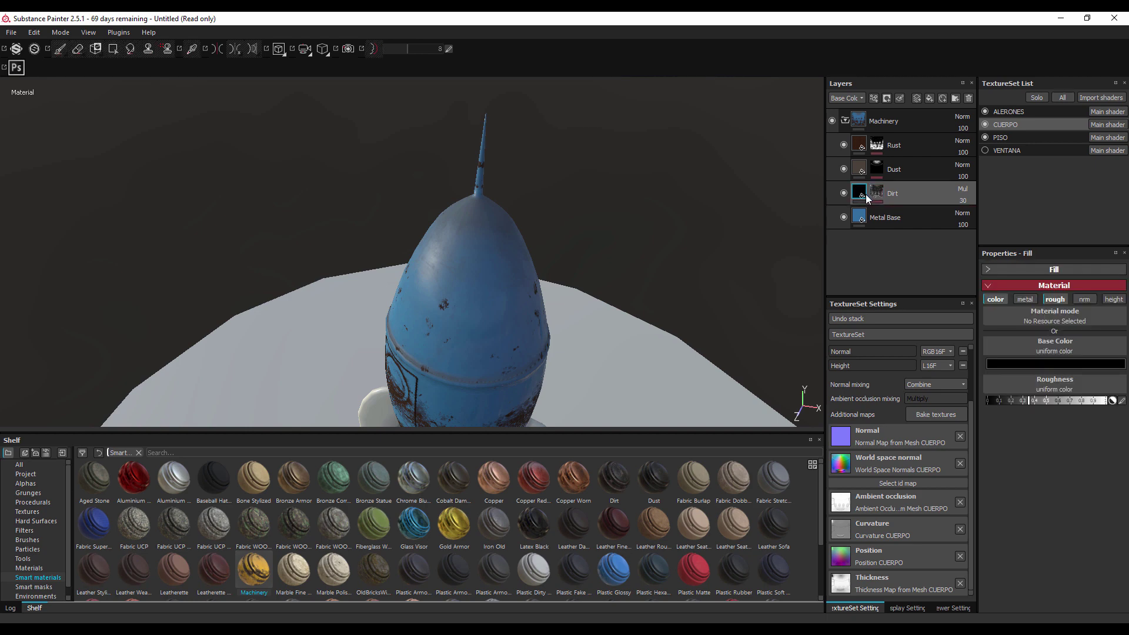
pyautogui.moveTo(650, 276); pyautogui.dragTo(825, 214)
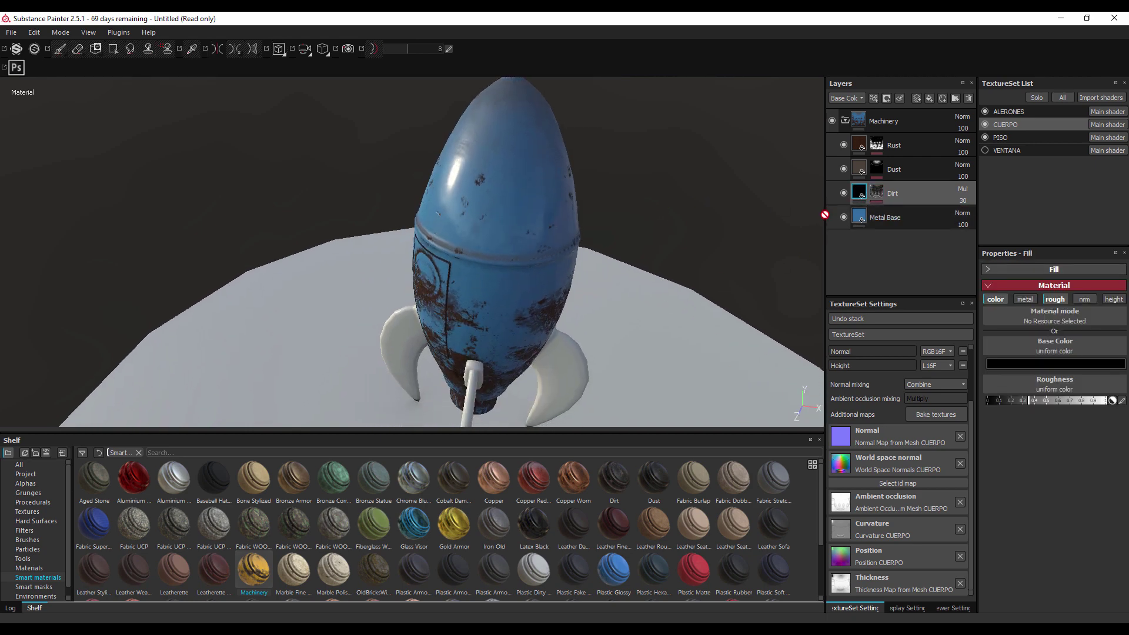
pyautogui.click(877, 192)
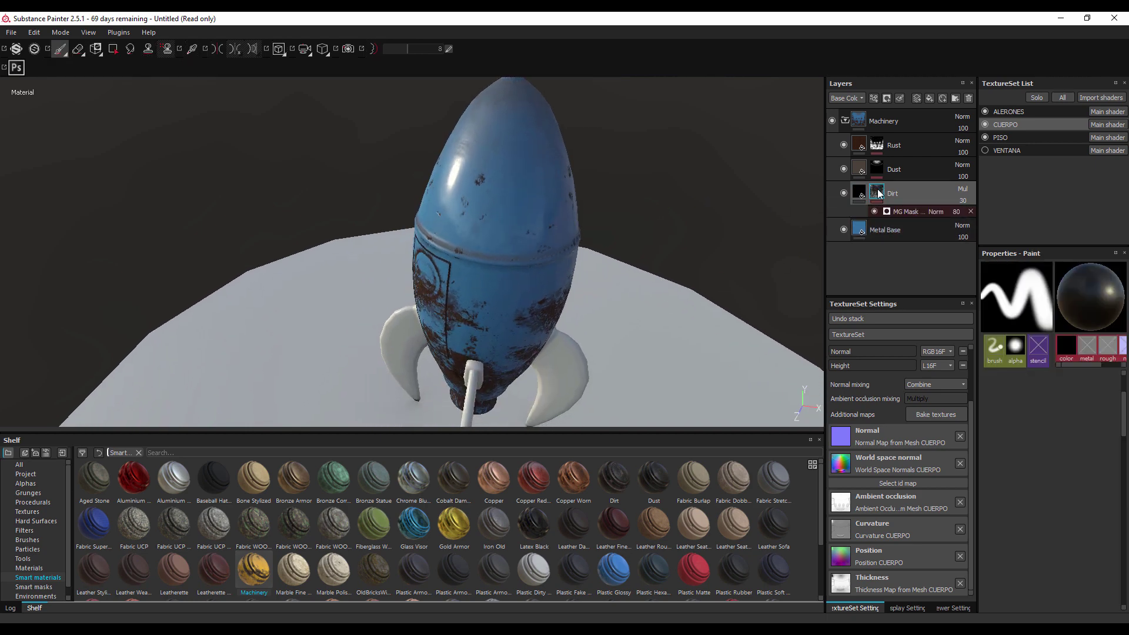
# Step: Drag the Dirt MG Mask generator's Global Balance slider from 0.5 up to 0.84
pyautogui.click(903, 216)
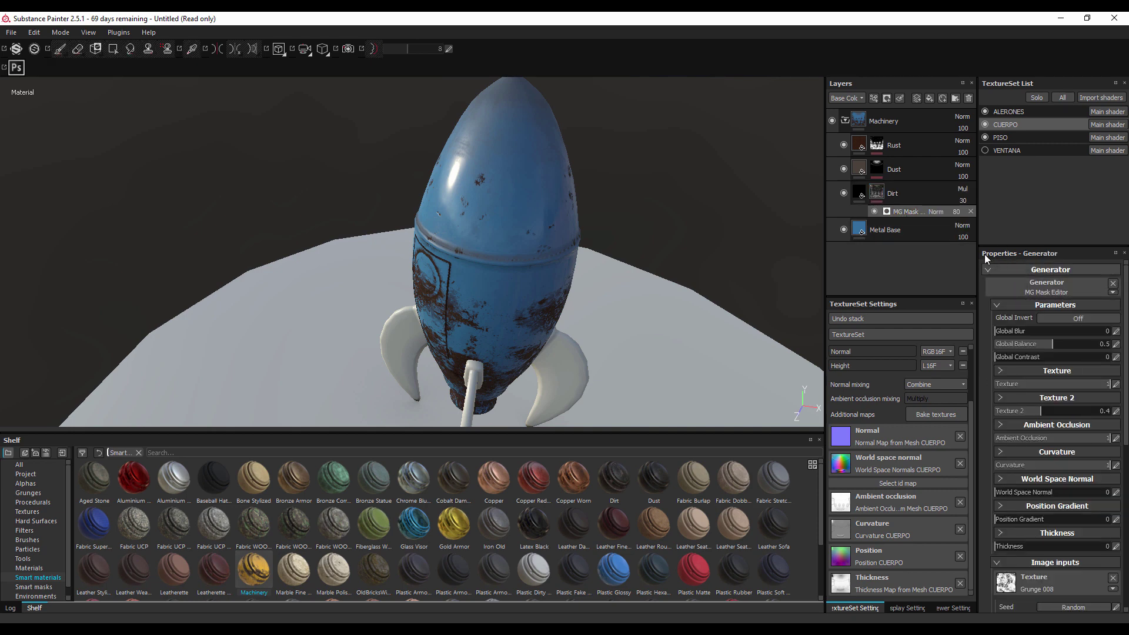
pyautogui.scroll(-3)
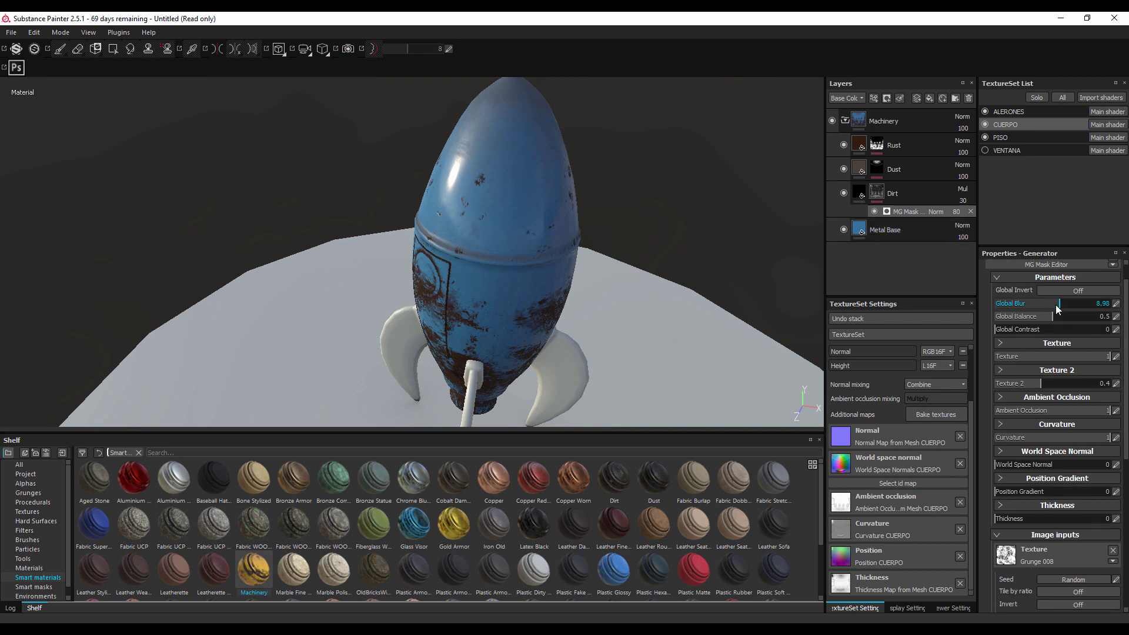
pyautogui.click(1056, 313)
pyautogui.moveTo(1051, 320); pyautogui.dragTo(1083, 313)
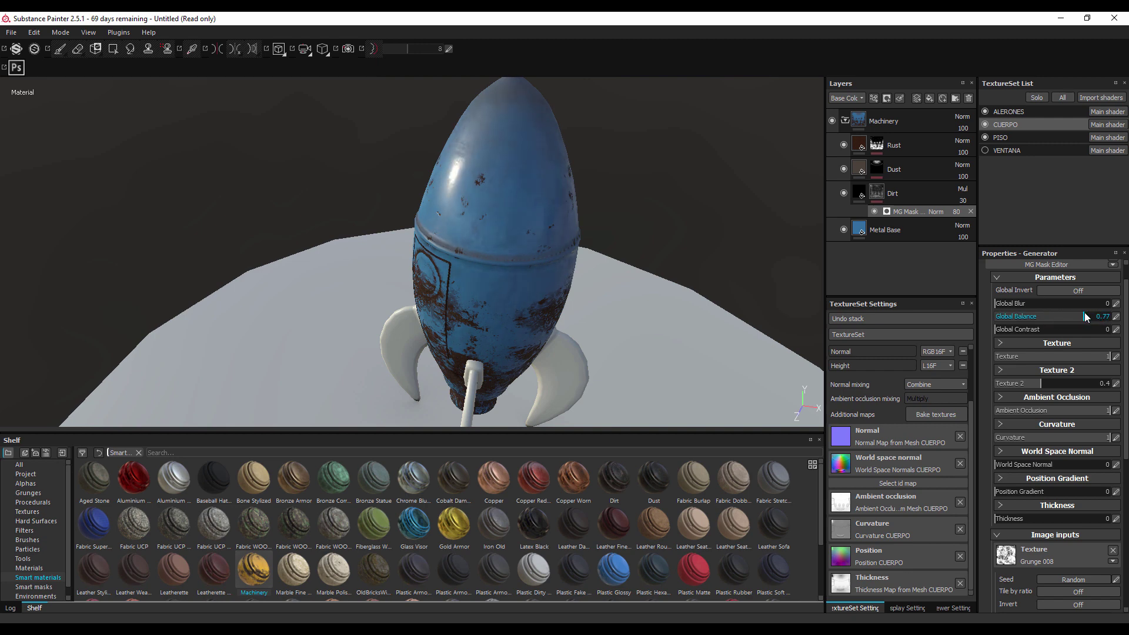
pyautogui.moveTo(596, 262); pyautogui.dragTo(558, 264)
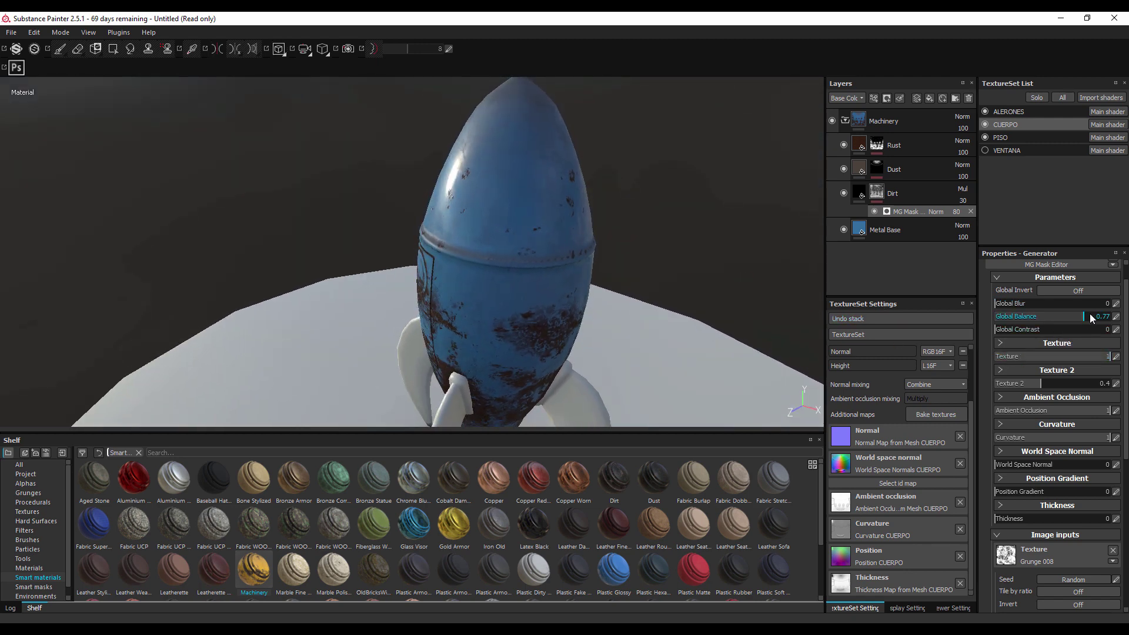
pyautogui.moveTo(1089, 315); pyautogui.dragTo(1094, 320)
pyautogui.moveTo(675, 232); pyautogui.dragTo(670, 297)
pyautogui.scroll(3)
pyautogui.scroll(3)
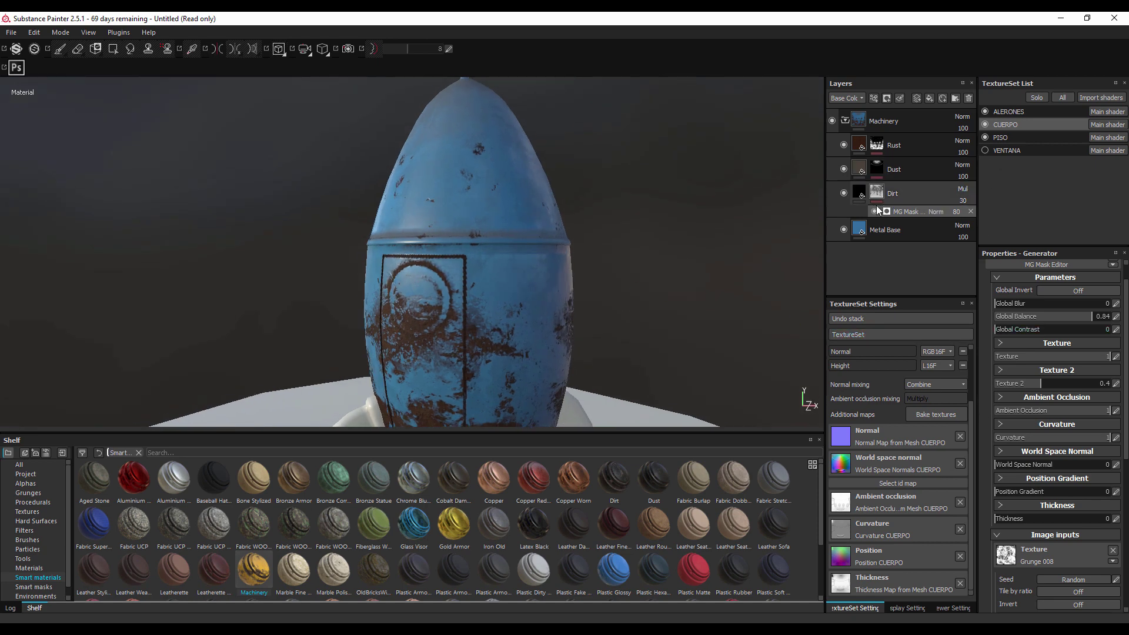
# Step: Select the Dust layer's mask and toggle its visibility to compare the rocket with and without dust
pyautogui.click(876, 167)
pyautogui.moveTo(622, 192); pyautogui.dragTo(641, 182)
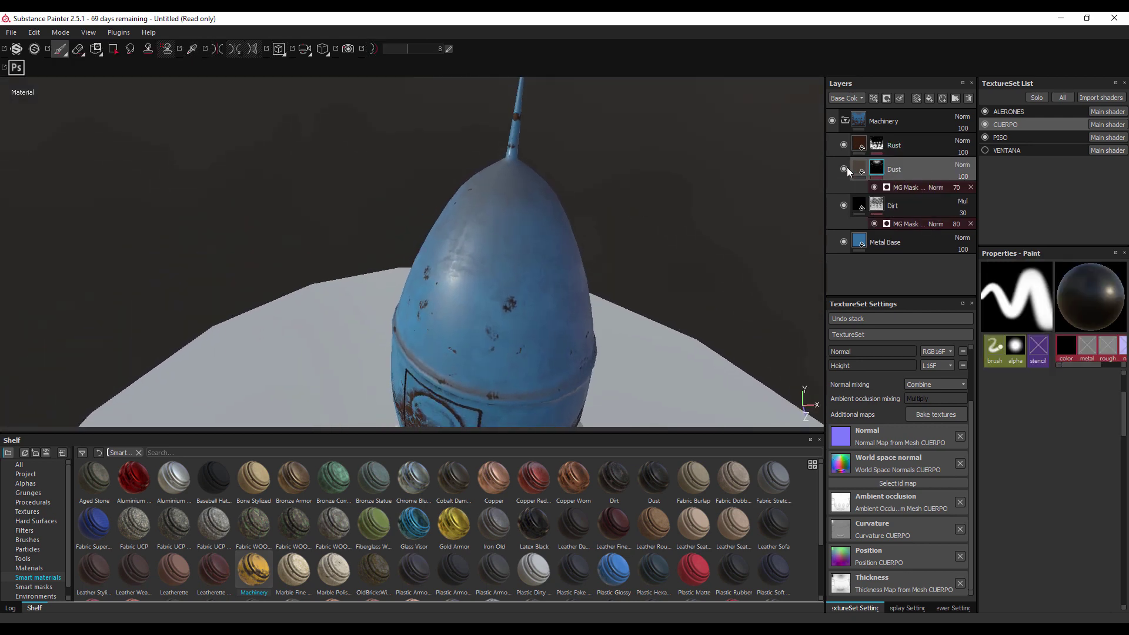
pyautogui.click(844, 169)
pyautogui.click(844, 168)
pyautogui.click(844, 168)
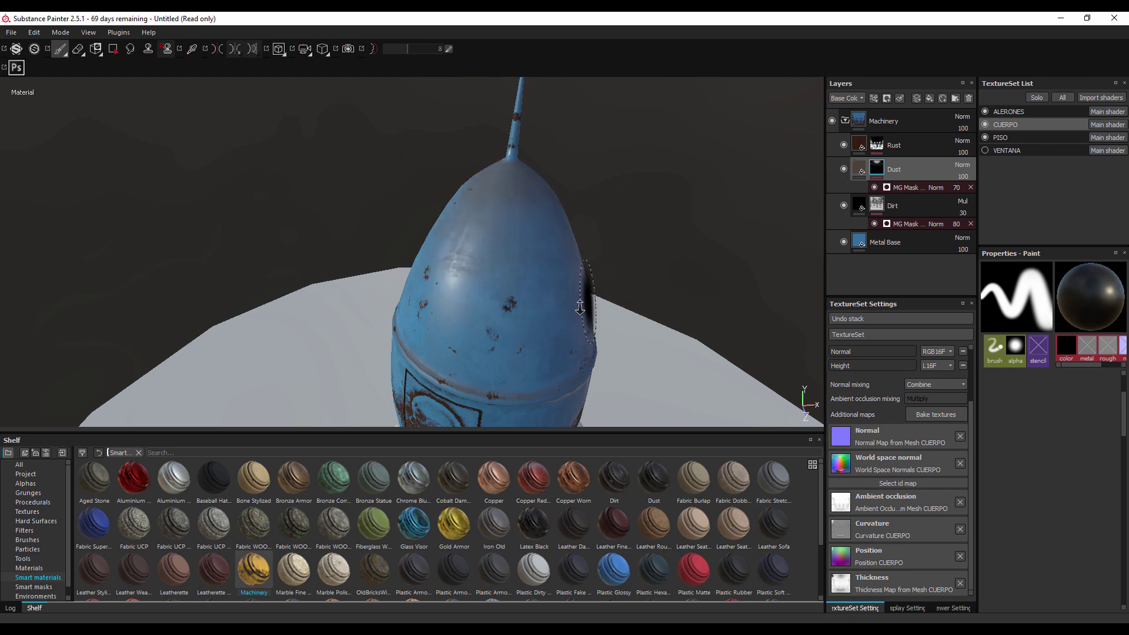
pyautogui.moveTo(497, 304); pyautogui.dragTo(560, 164)
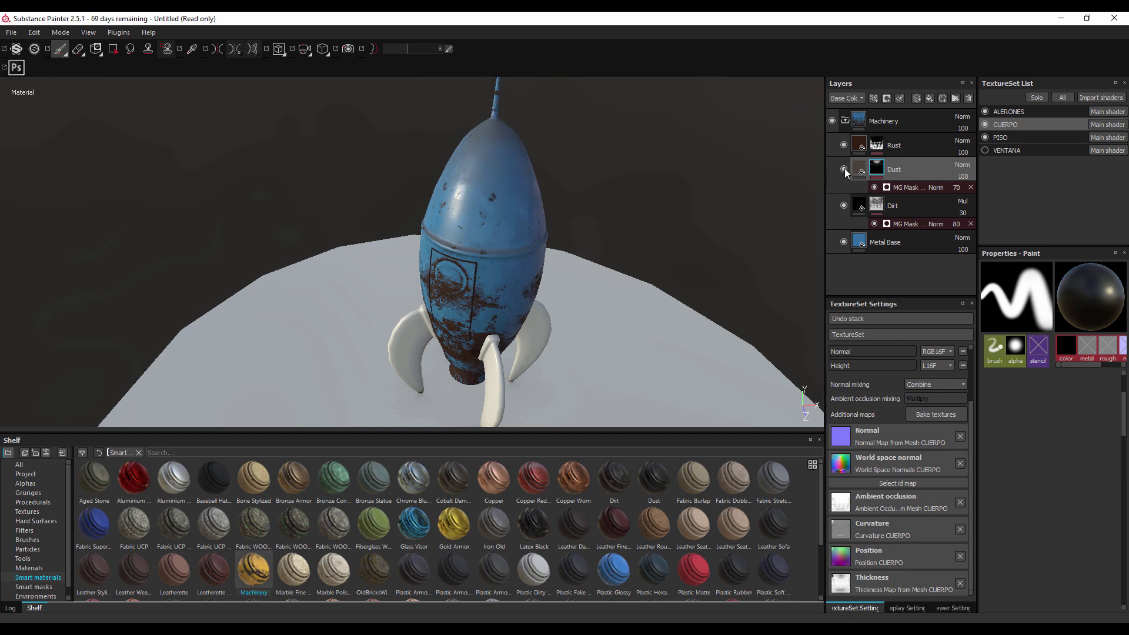
pyautogui.click(841, 171)
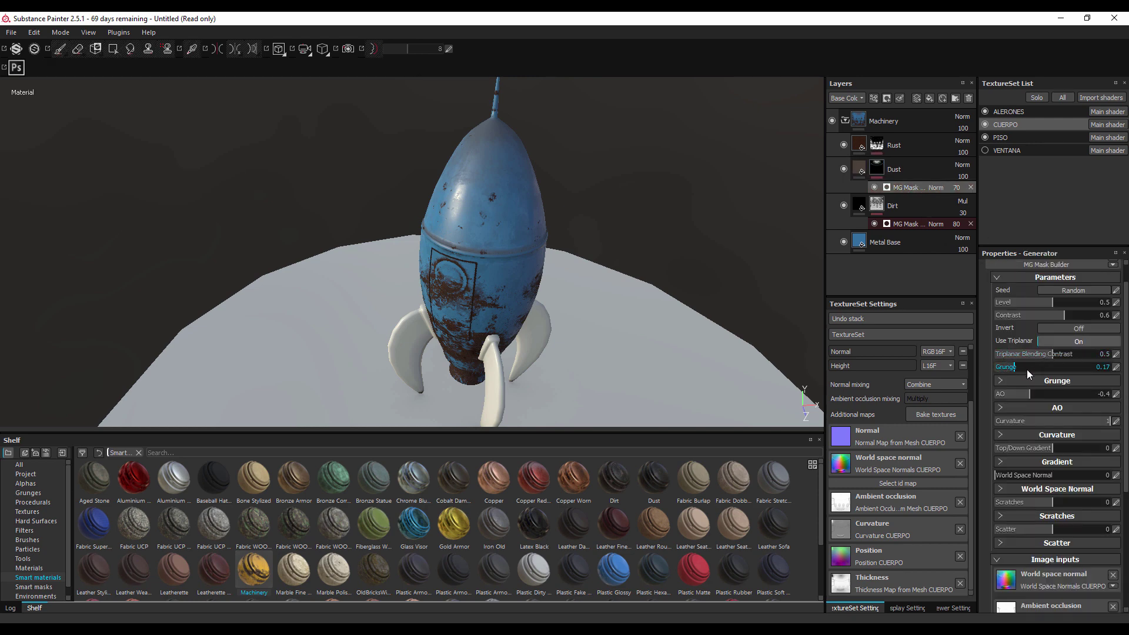
# Step: Set the Dust mask generator's Grunge to 0.47 and Triplanar Blending Contrast to 0.59
pyautogui.moveTo(1026, 371); pyautogui.dragTo(1081, 383)
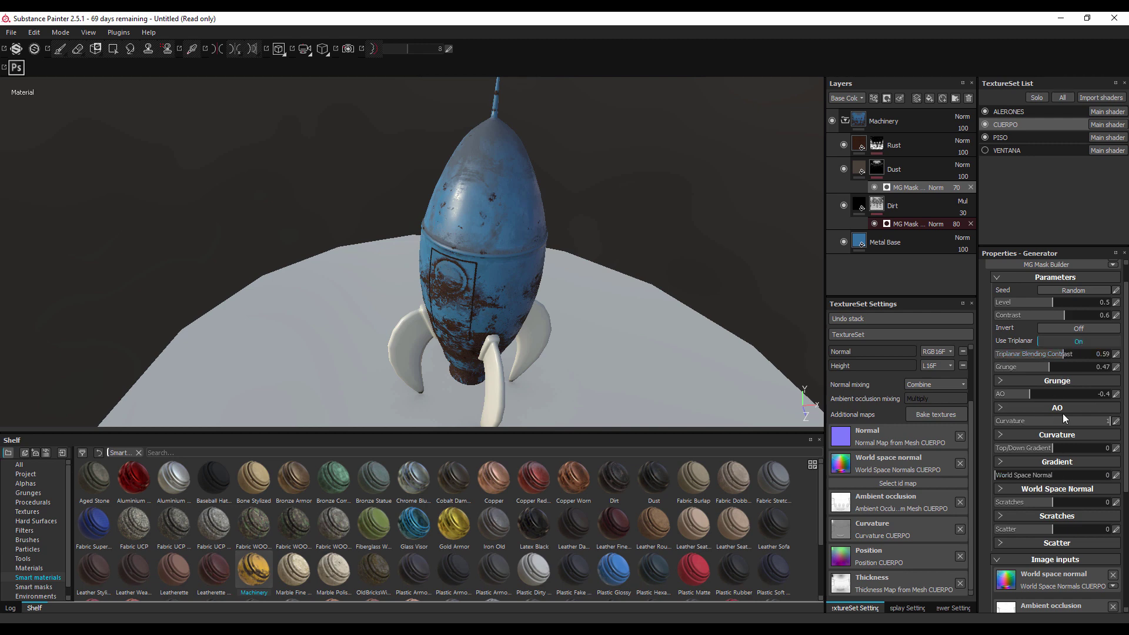
pyautogui.scroll(-3)
pyautogui.scroll(-3)
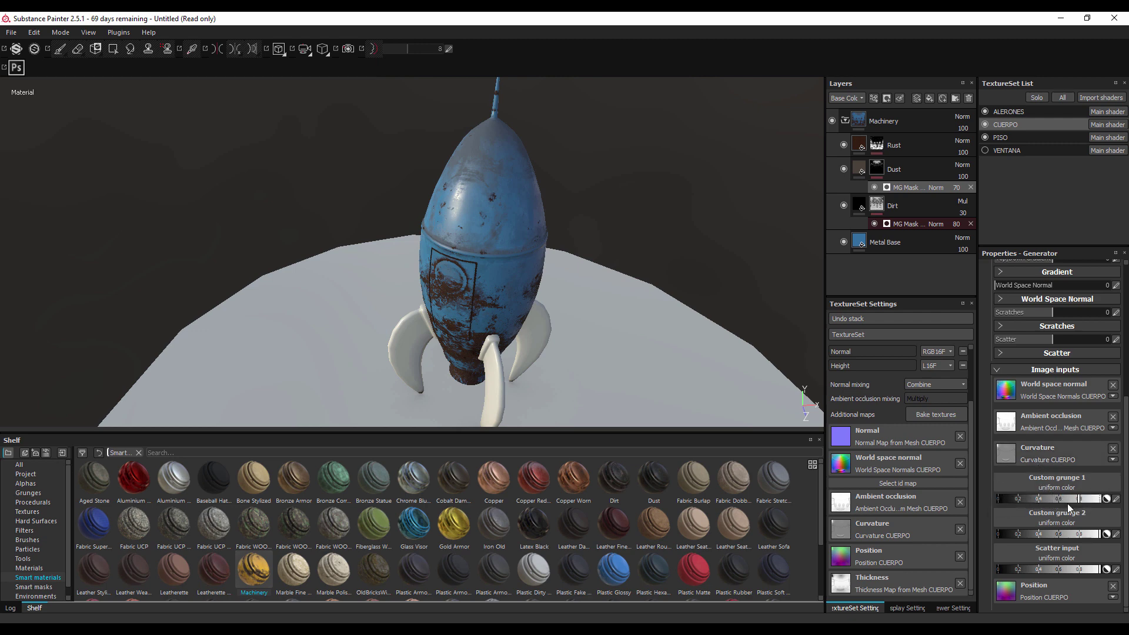
pyautogui.scroll(3)
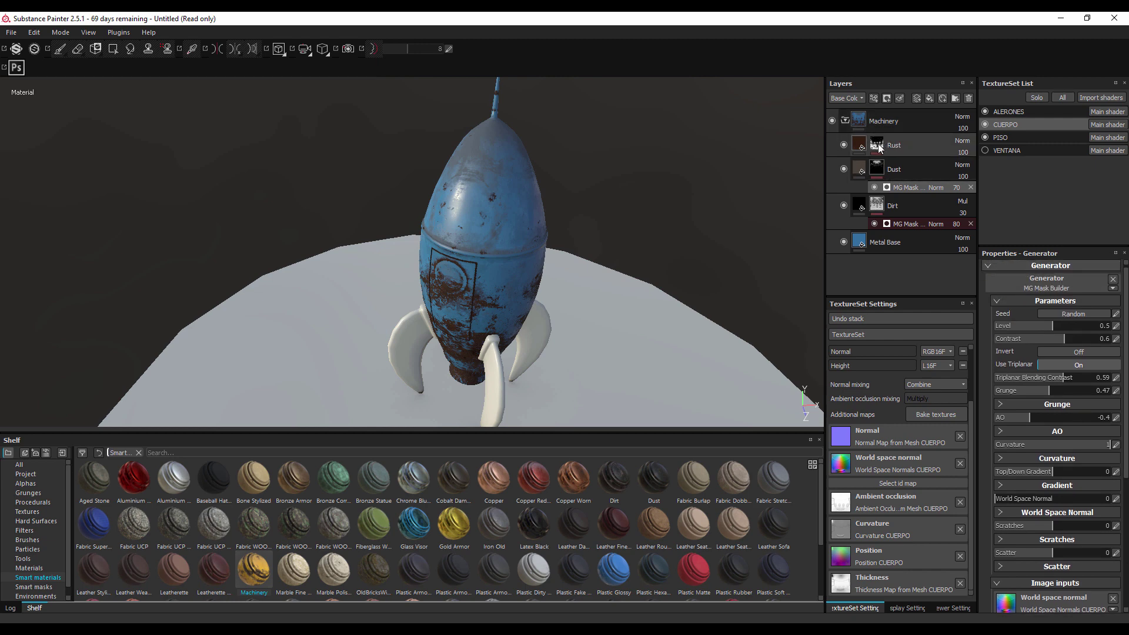
# Step: Set the Rust mask generator's Global Balance to 0.73 and collapse the Machinery folder
pyautogui.click(875, 149)
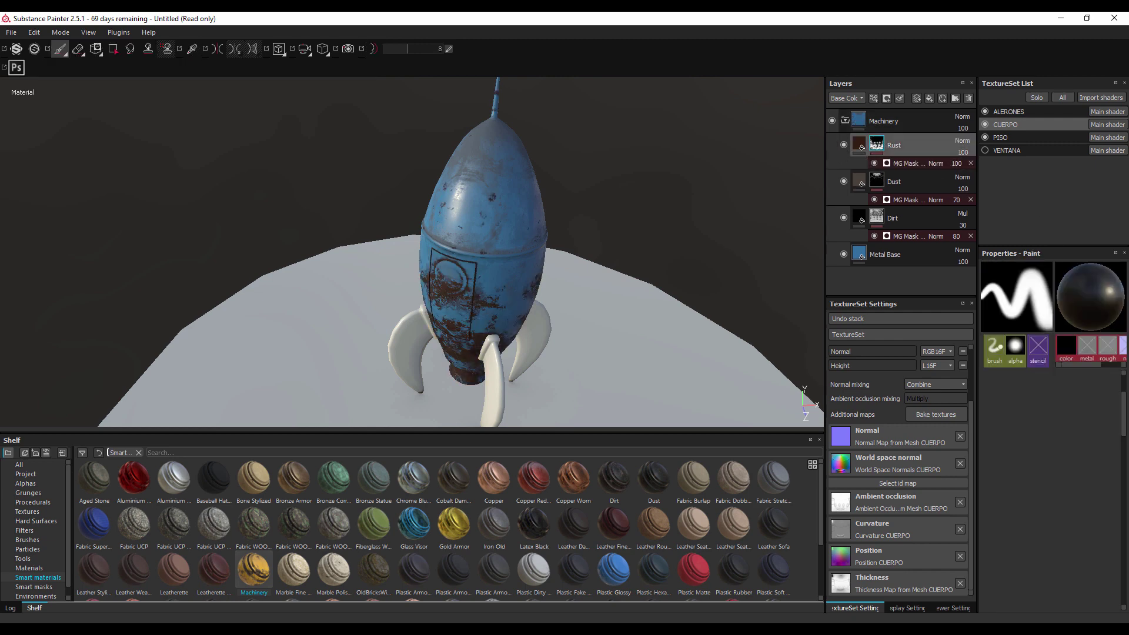
pyautogui.moveTo(626, 239); pyautogui.dragTo(737, 175)
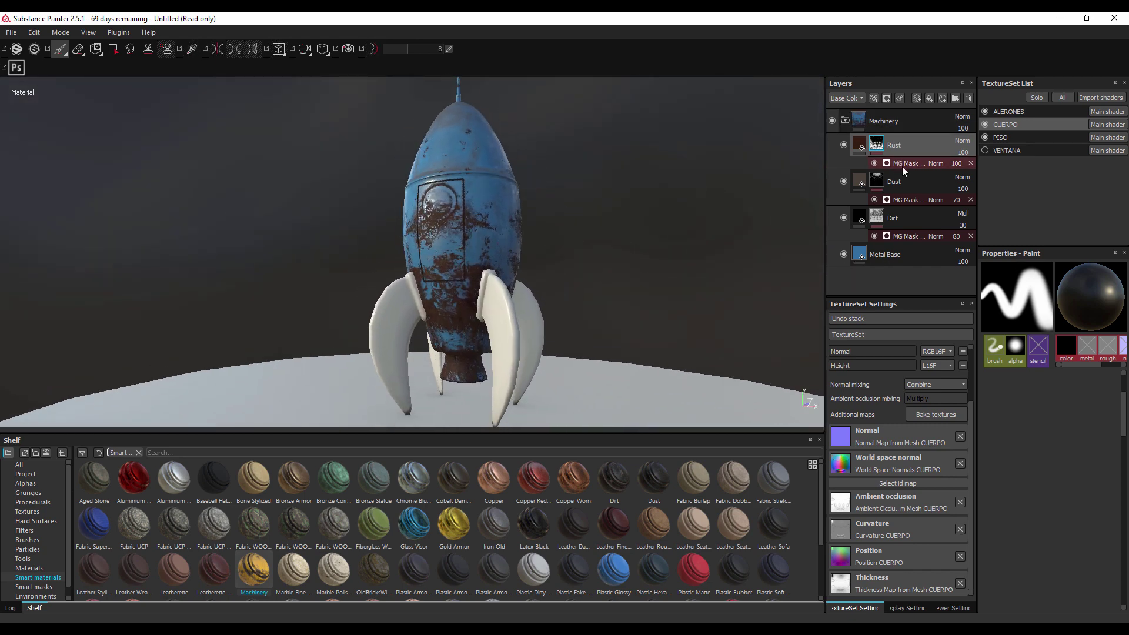
pyautogui.click(905, 164)
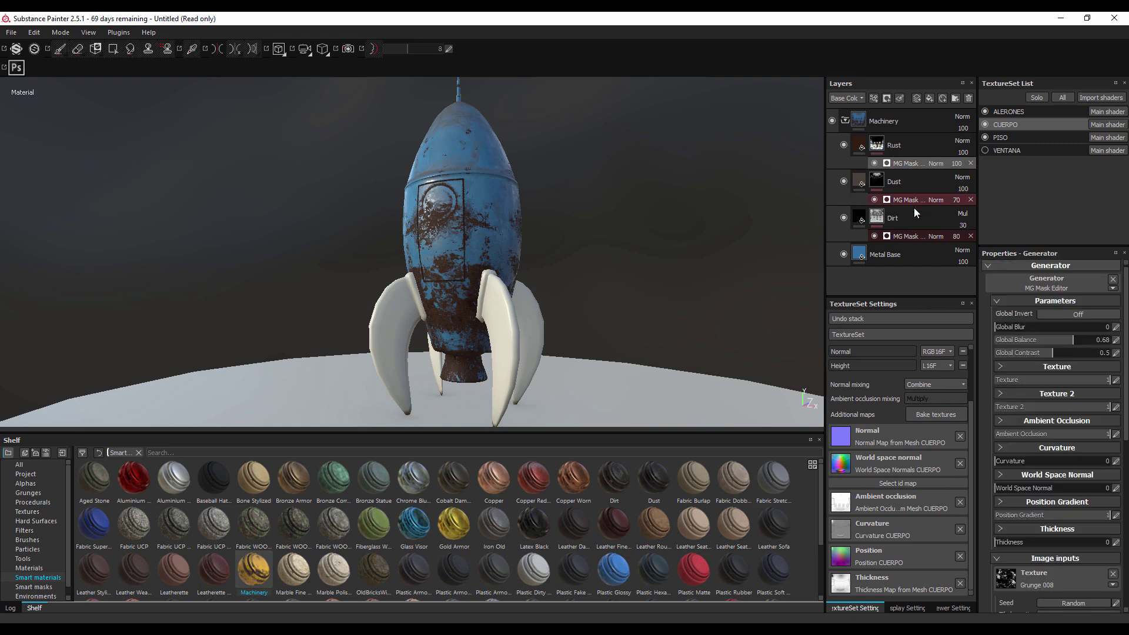
pyautogui.moveTo(1053, 340); pyautogui.dragTo(1117, 362)
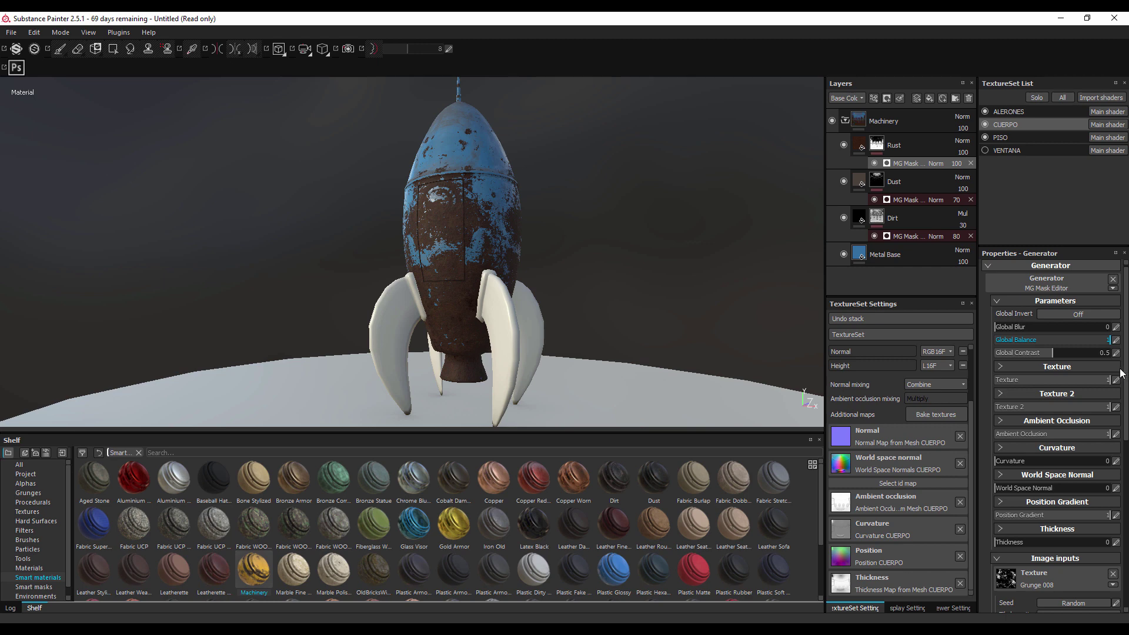
pyautogui.moveTo(1105, 365); pyautogui.dragTo(1084, 371)
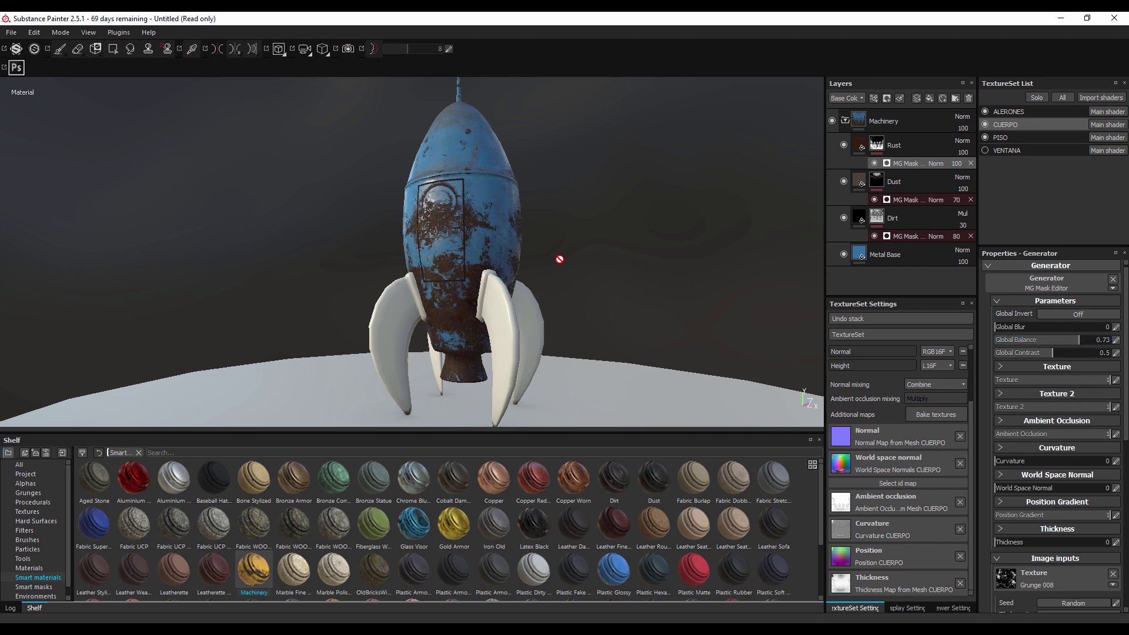
pyautogui.moveTo(559, 256); pyautogui.dragTo(597, 269)
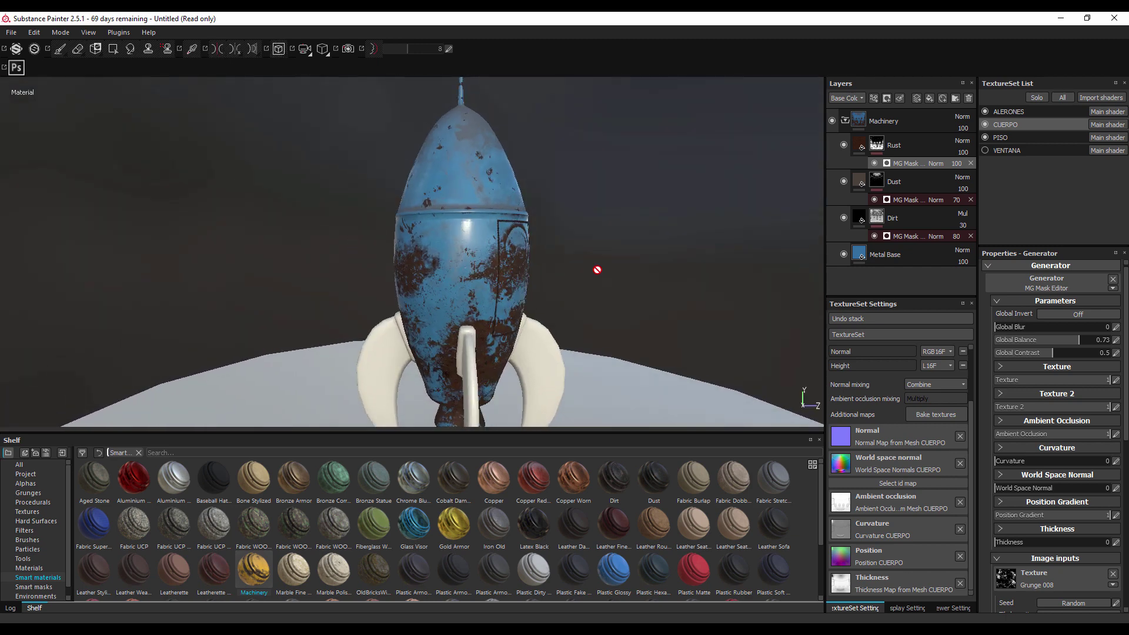
pyautogui.click(844, 121)
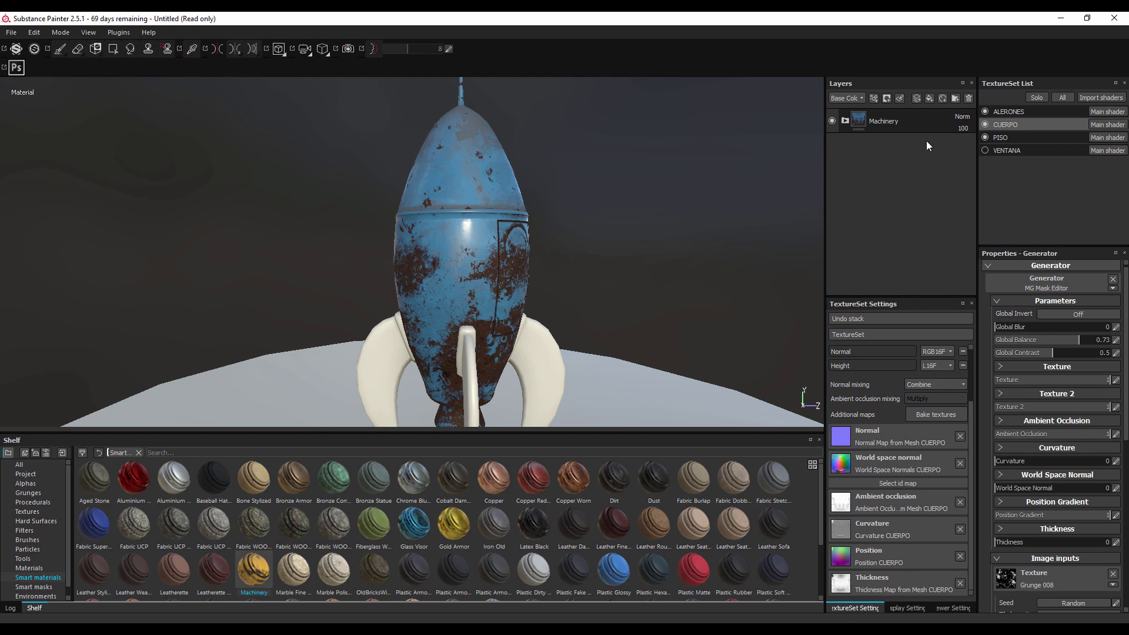
# Step: Add a paint layer and move Layer 1 above the Machinery folder
pyautogui.click(916, 98)
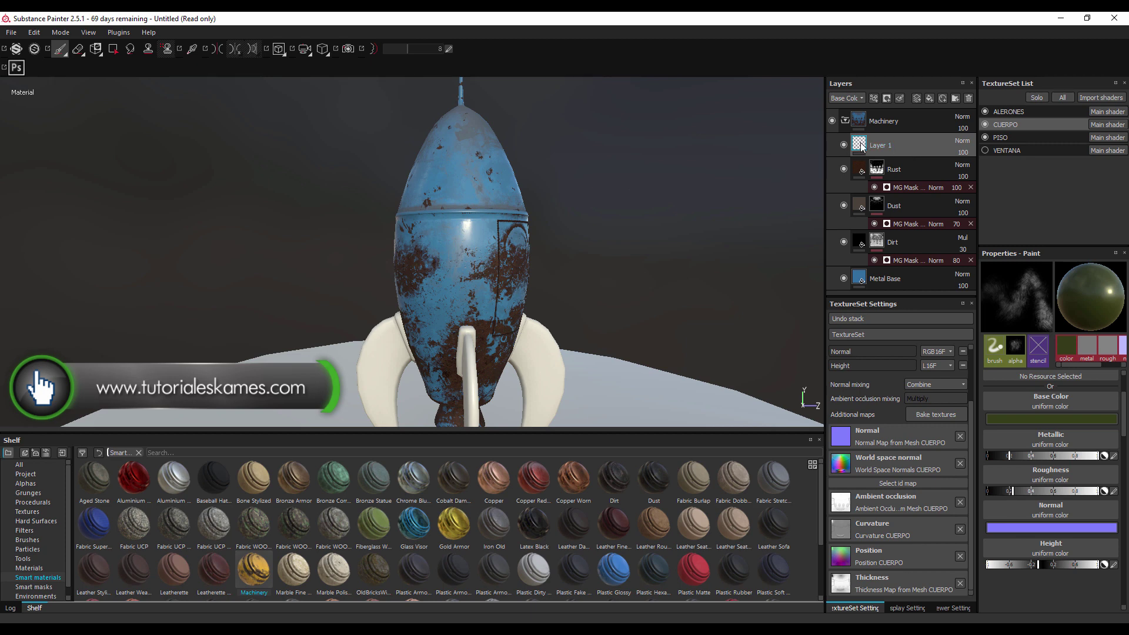
pyautogui.click(847, 123)
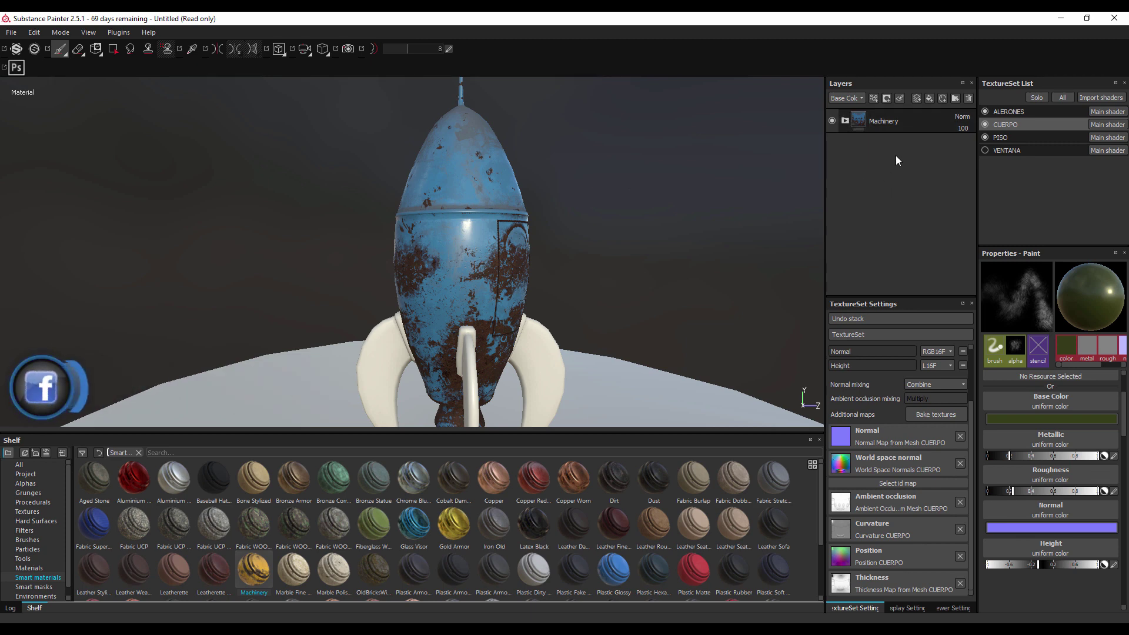
pyautogui.click(916, 98)
pyautogui.click(845, 121)
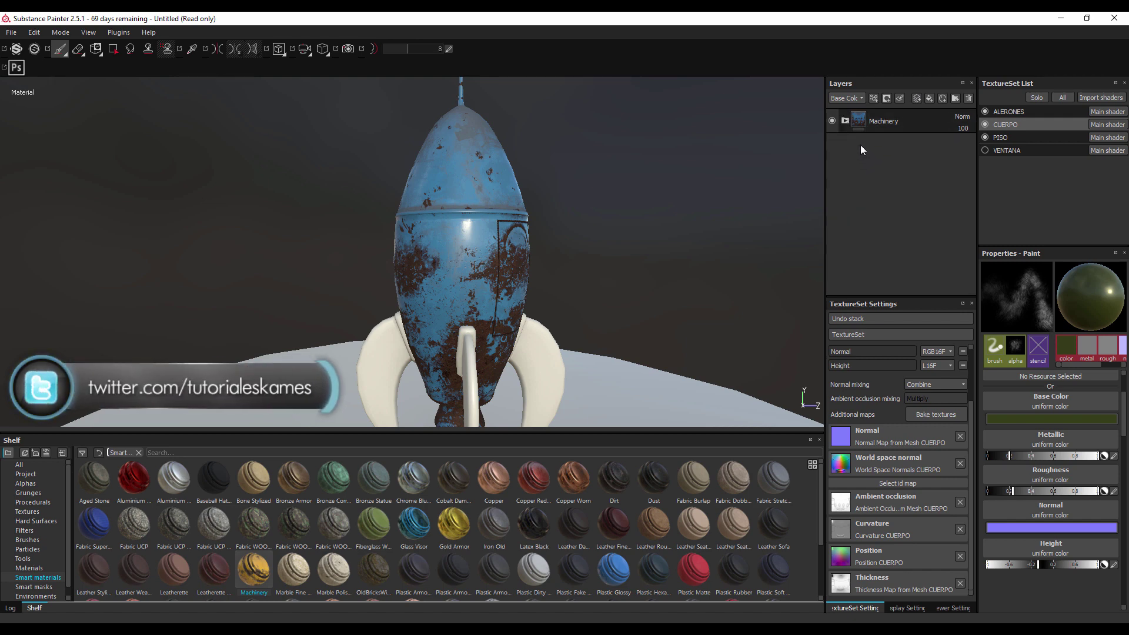
pyautogui.click(845, 121)
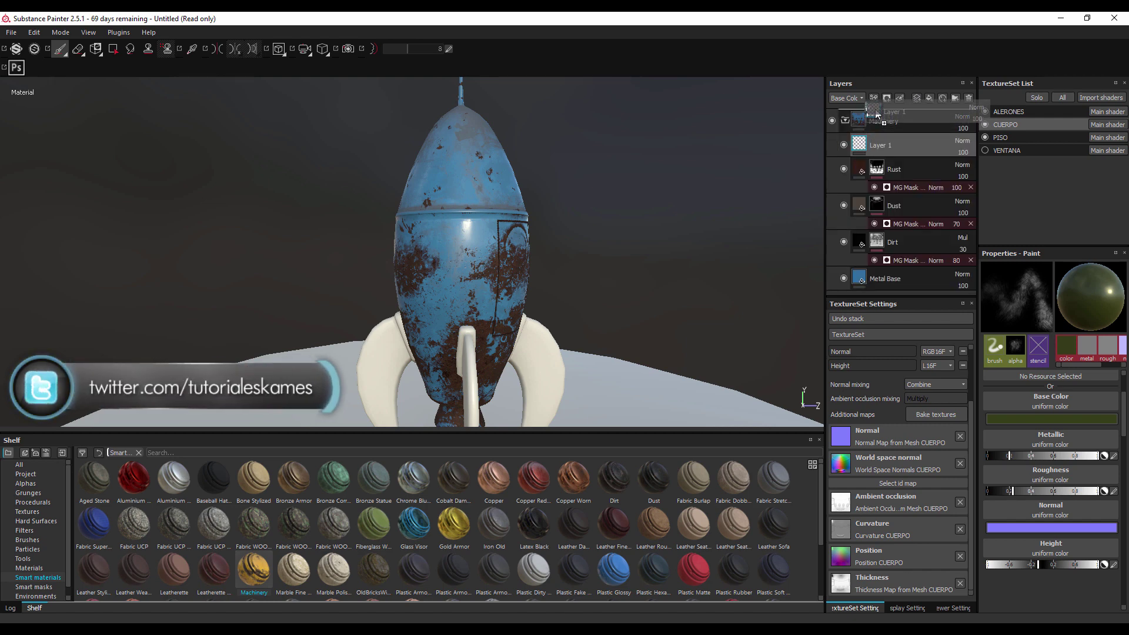
pyautogui.moveTo(879, 145); pyautogui.dragTo(879, 115)
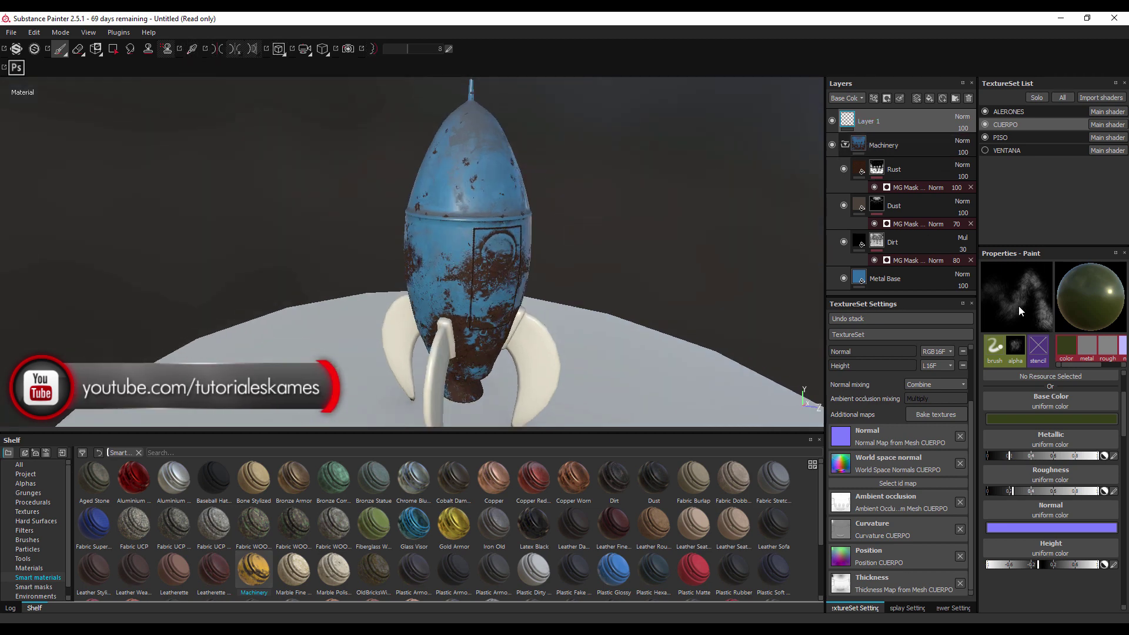
# Step: Set the paint Base Color to bright yellow-green, then undo a trial stroke down the rocket
pyautogui.click(1042, 419)
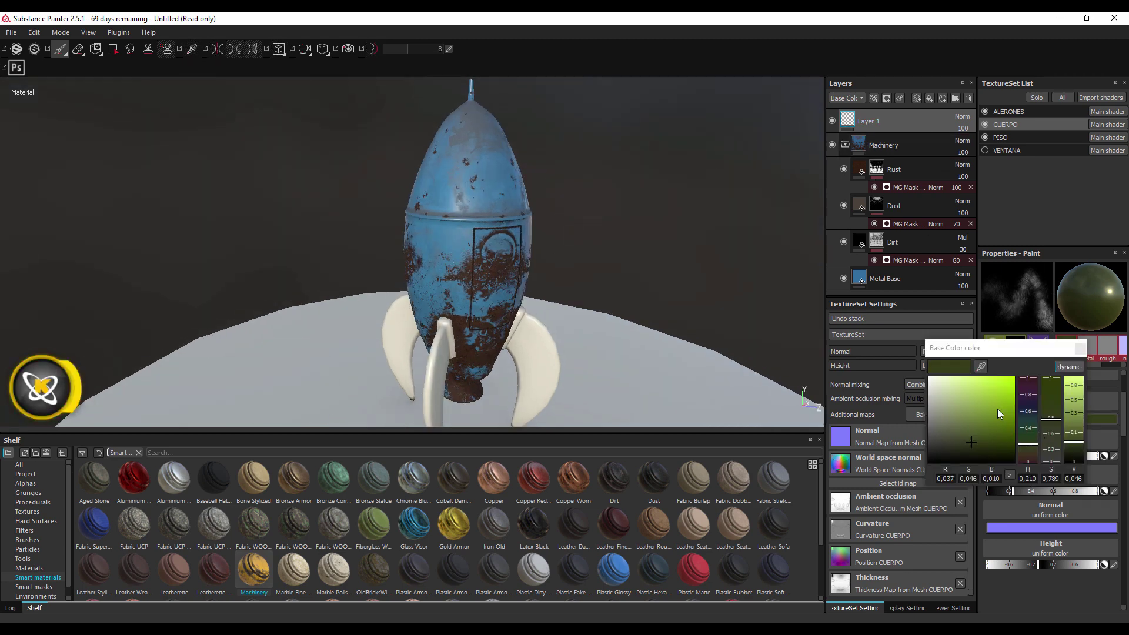
pyautogui.click(1007, 410)
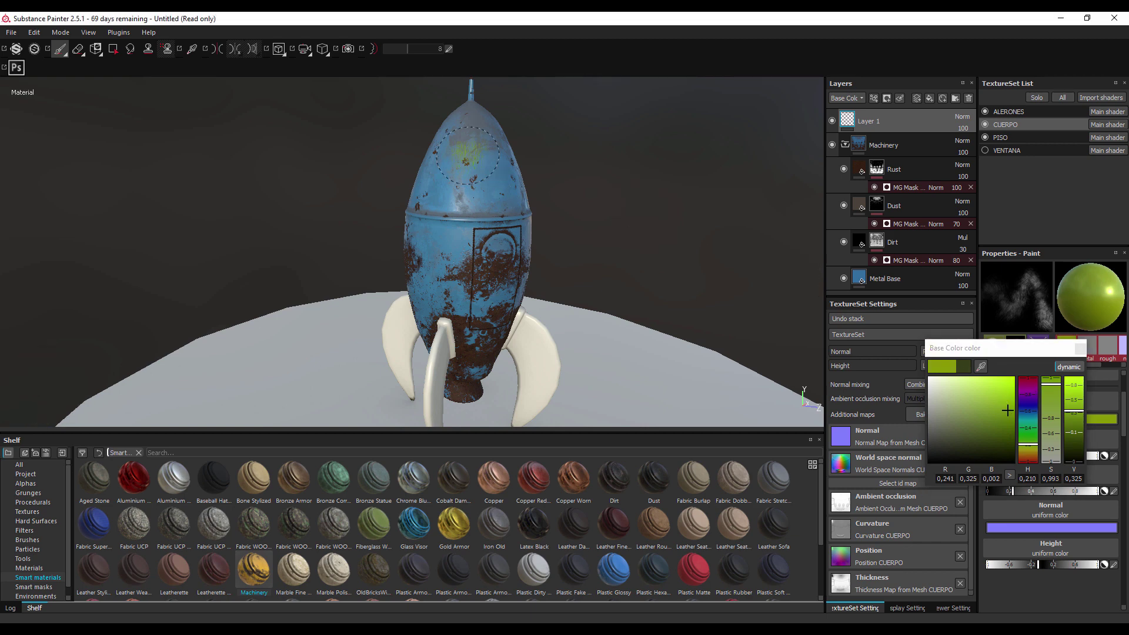
pyautogui.scroll(3)
pyautogui.scroll(3)
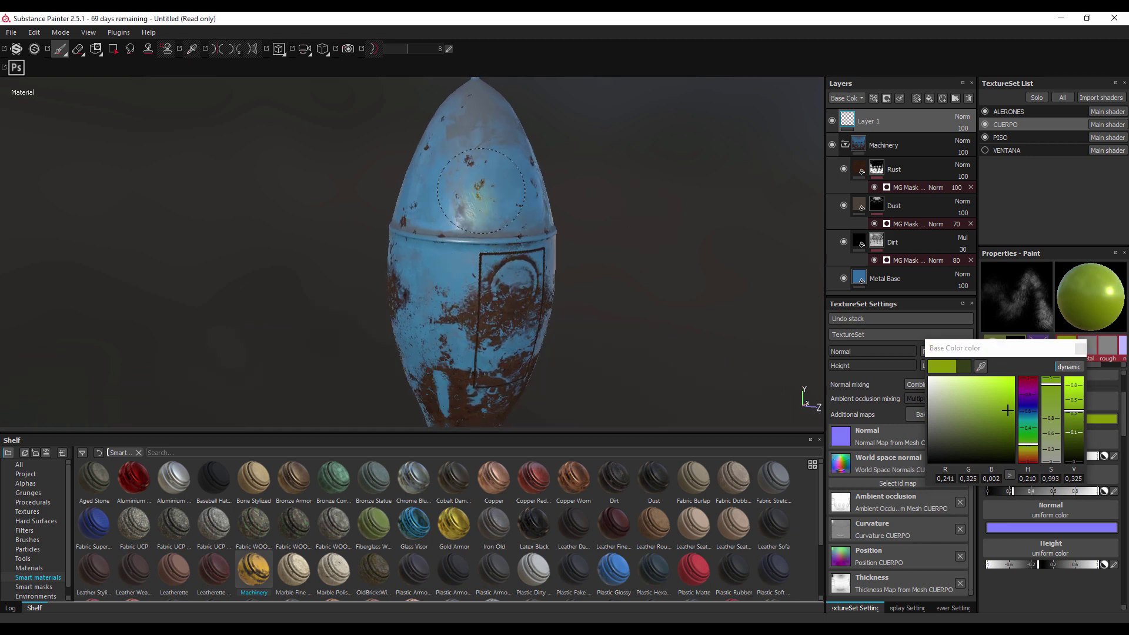
pyautogui.moveTo(481, 190); pyautogui.dragTo(471, 157)
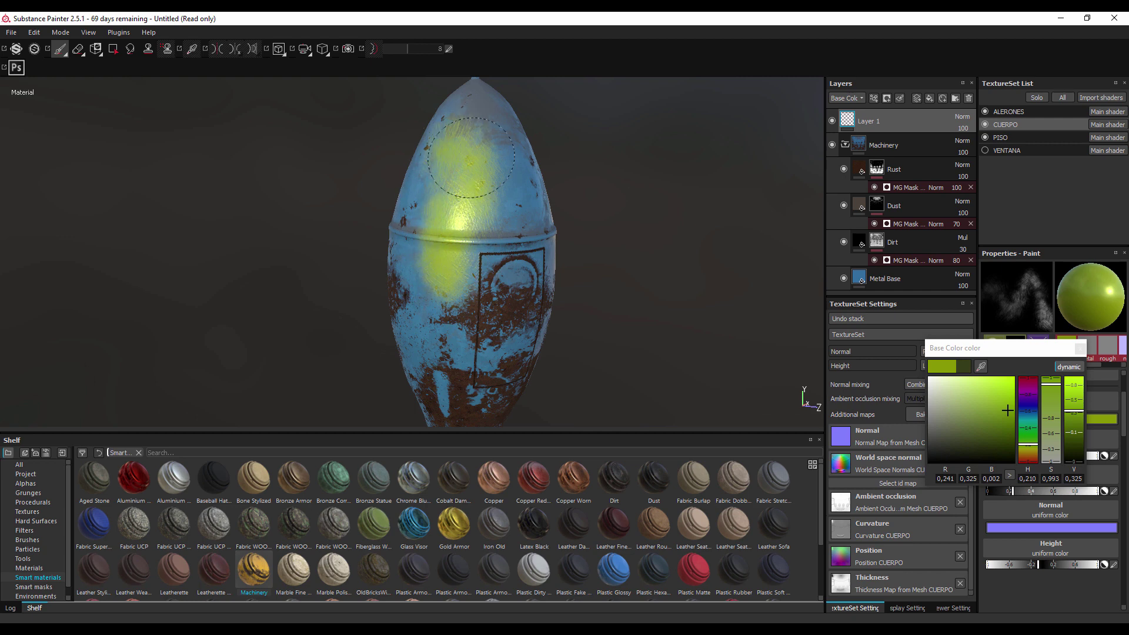
pyautogui.moveTo(470, 158); pyautogui.dragTo(782, 235)
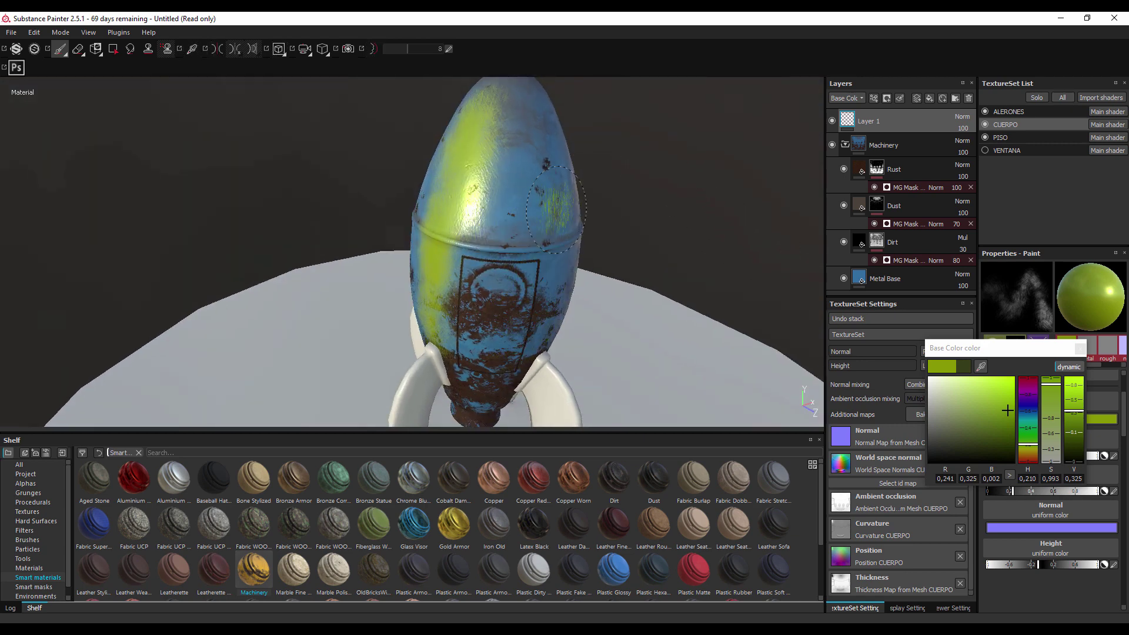
pyautogui.hotkey('ctrl', 'z')
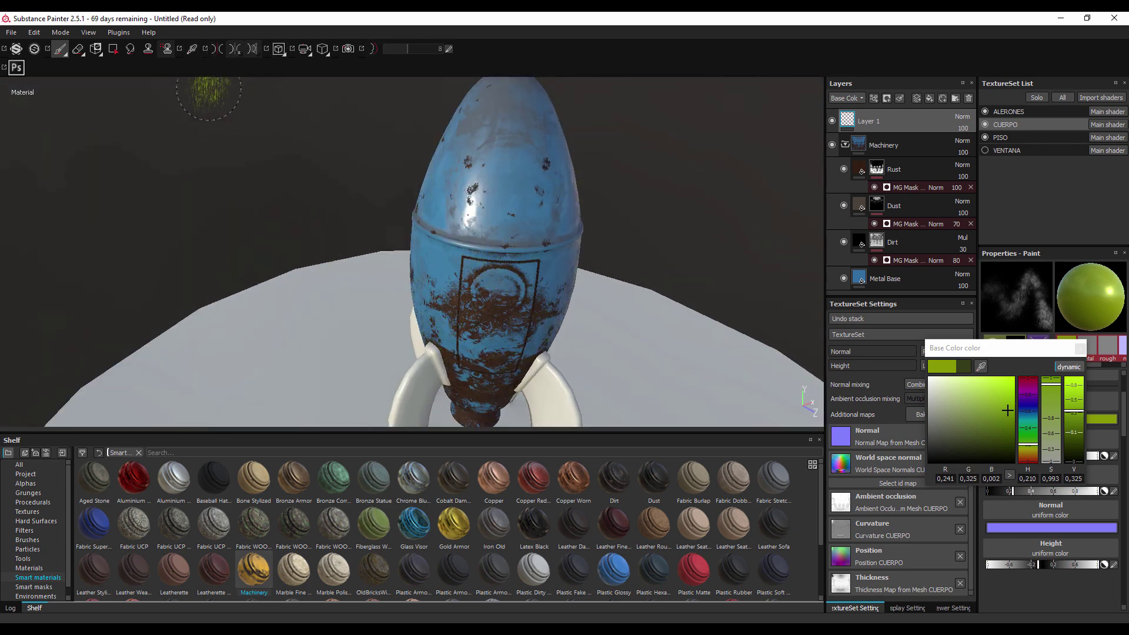
# Step: Enable mirrored symmetry and paint a yellow-green test stroke over the nose
pyautogui.click(217, 48)
pyautogui.moveTo(588, 219); pyautogui.dragTo(517, 318)
pyautogui.moveTo(518, 317); pyautogui.dragTo(521, 238)
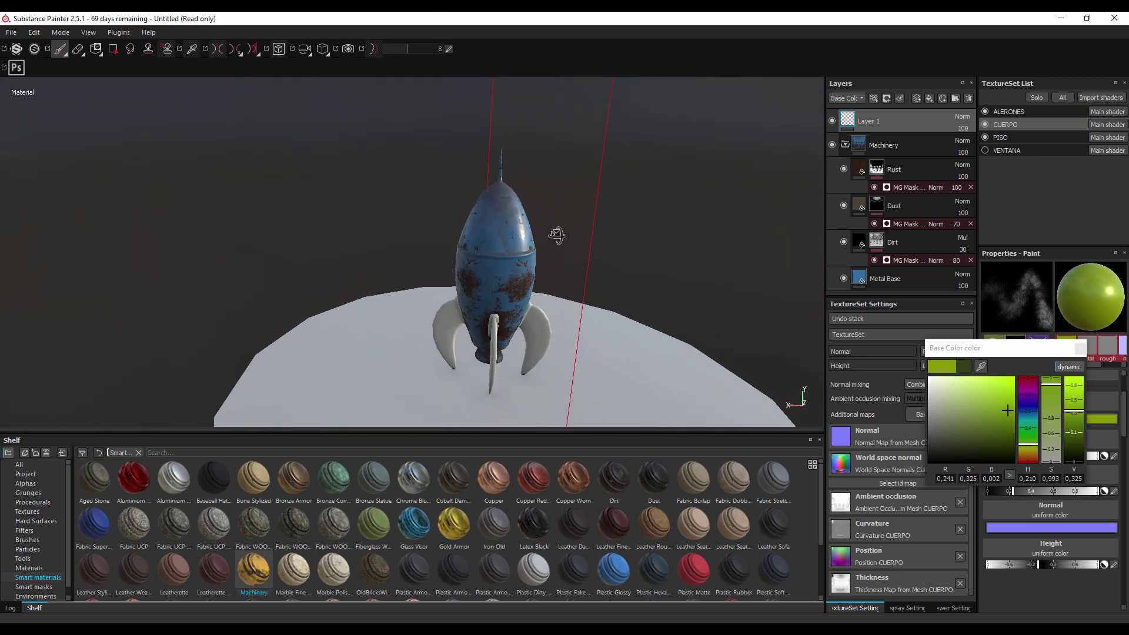
pyautogui.moveTo(522, 238); pyautogui.dragTo(519, 254)
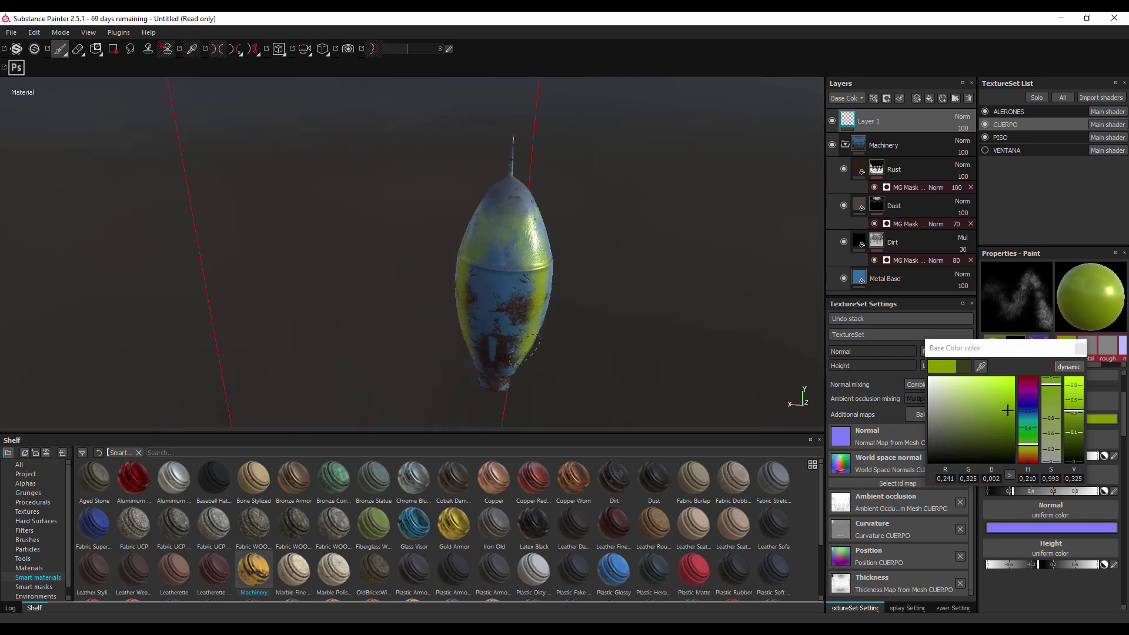
pyautogui.moveTo(531, 241); pyautogui.dragTo(518, 200)
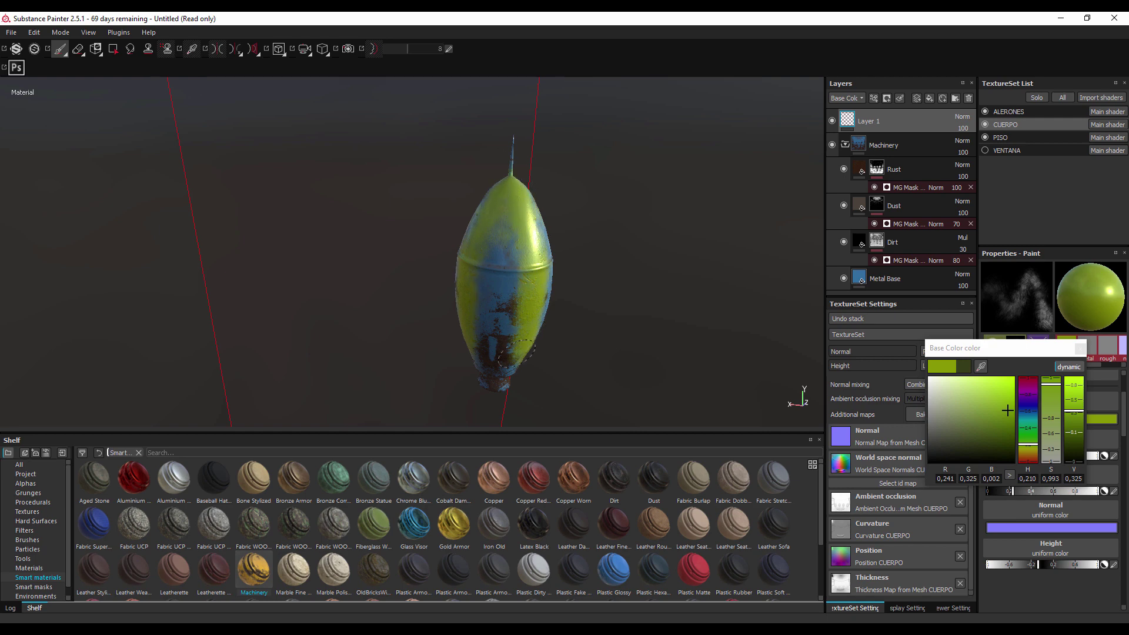
# Step: Turn the rocket's window side into view, paint a green test stroke on the upper body, then undo it
pyautogui.moveTo(509, 335); pyautogui.dragTo(592, 277)
pyautogui.moveTo(592, 277); pyautogui.dragTo(587, 294)
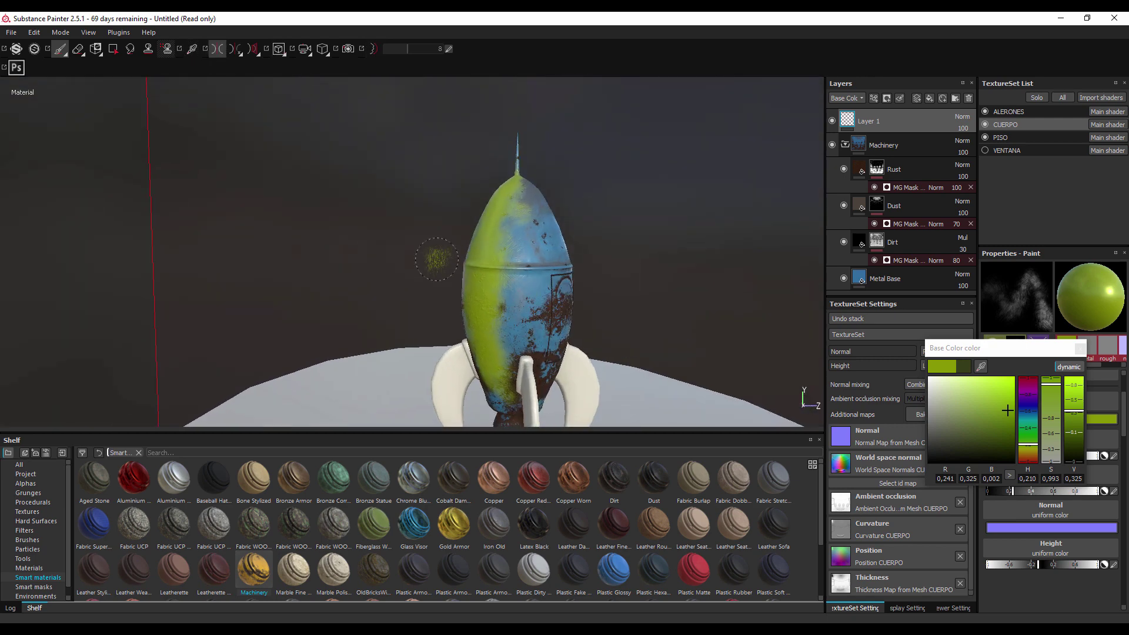
pyautogui.moveTo(588, 294); pyautogui.dragTo(509, 206)
pyautogui.moveTo(515, 343); pyautogui.dragTo(512, 359)
pyautogui.moveTo(511, 358); pyautogui.dragTo(372, 273)
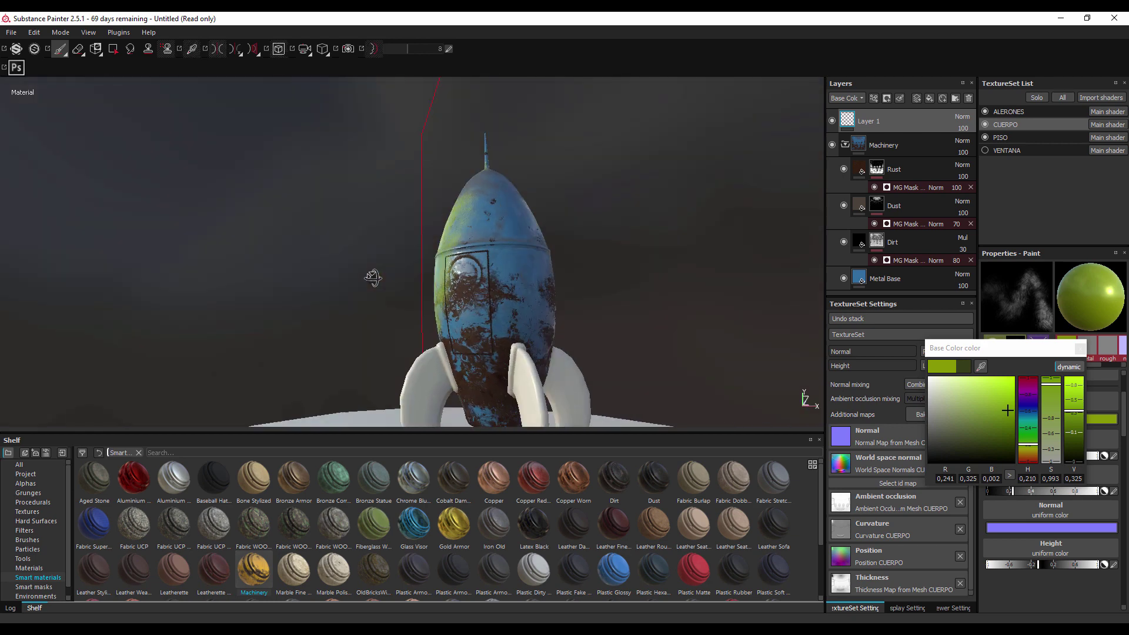
pyautogui.moveTo(568, 238); pyautogui.dragTo(520, 262)
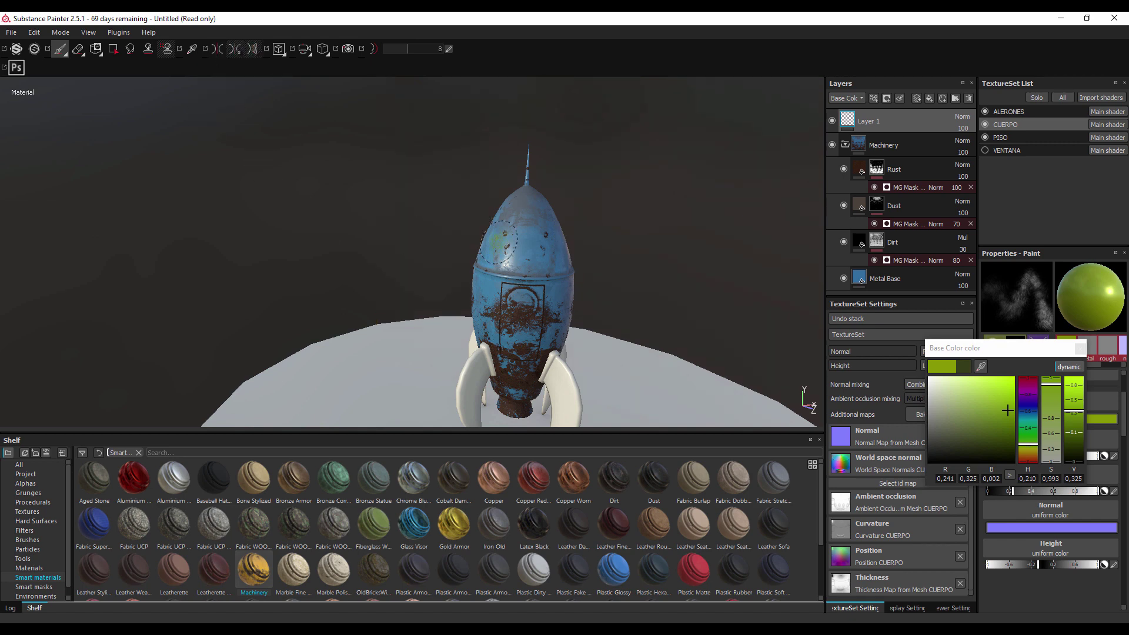
pyautogui.scroll(3)
pyautogui.moveTo(574, 235); pyautogui.dragTo(578, 247)
pyautogui.hotkey('ctrl', 'z')
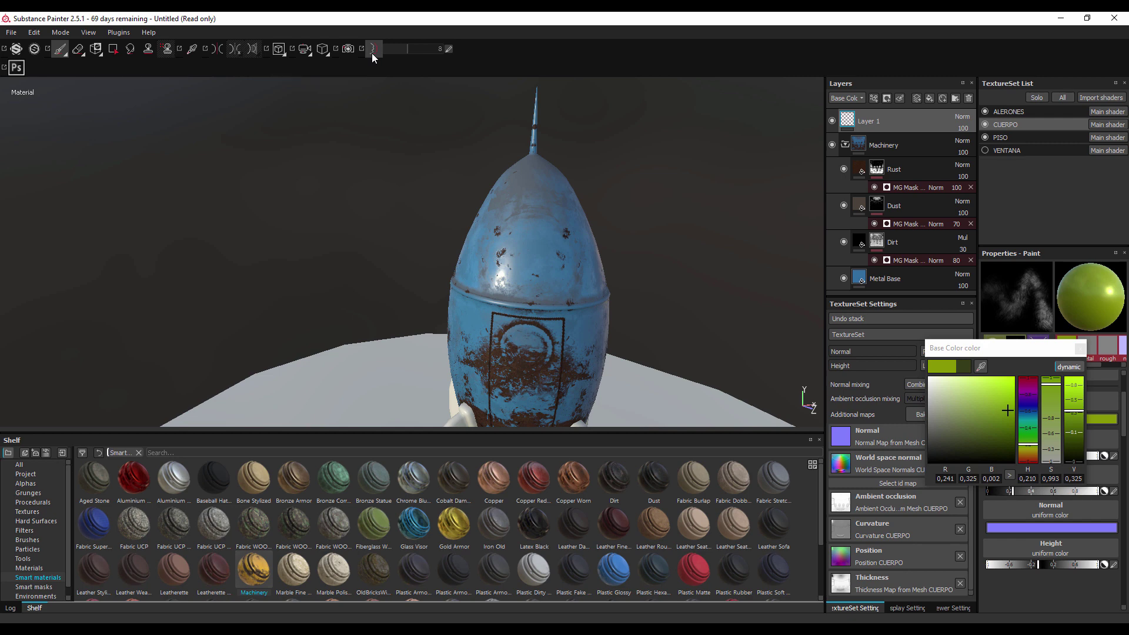
pyautogui.scroll(3)
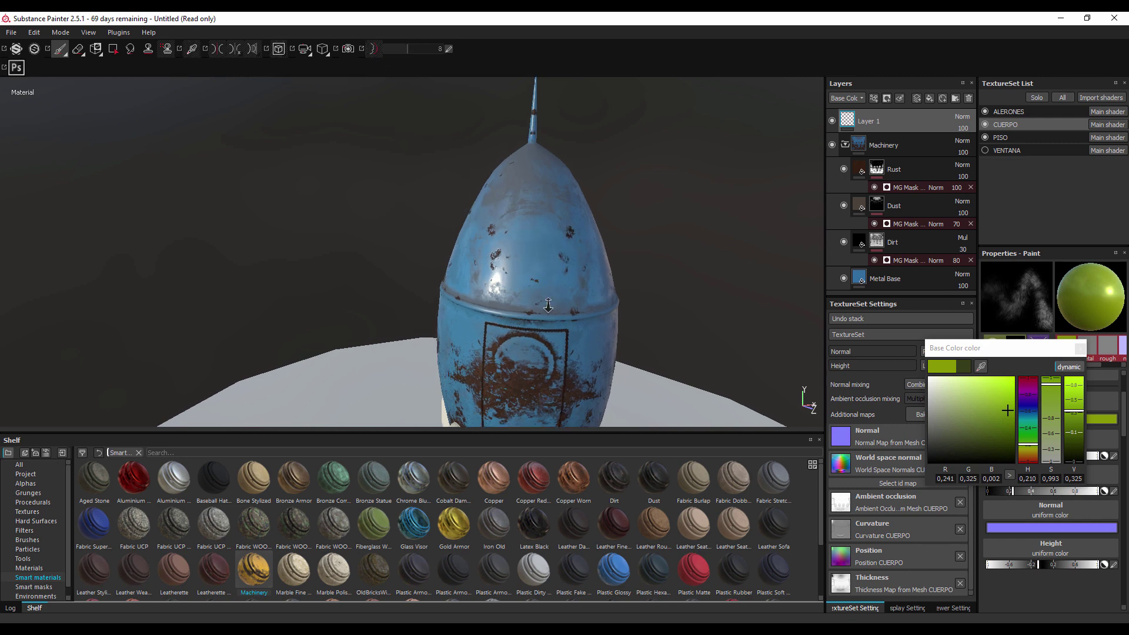
pyautogui.scroll(3)
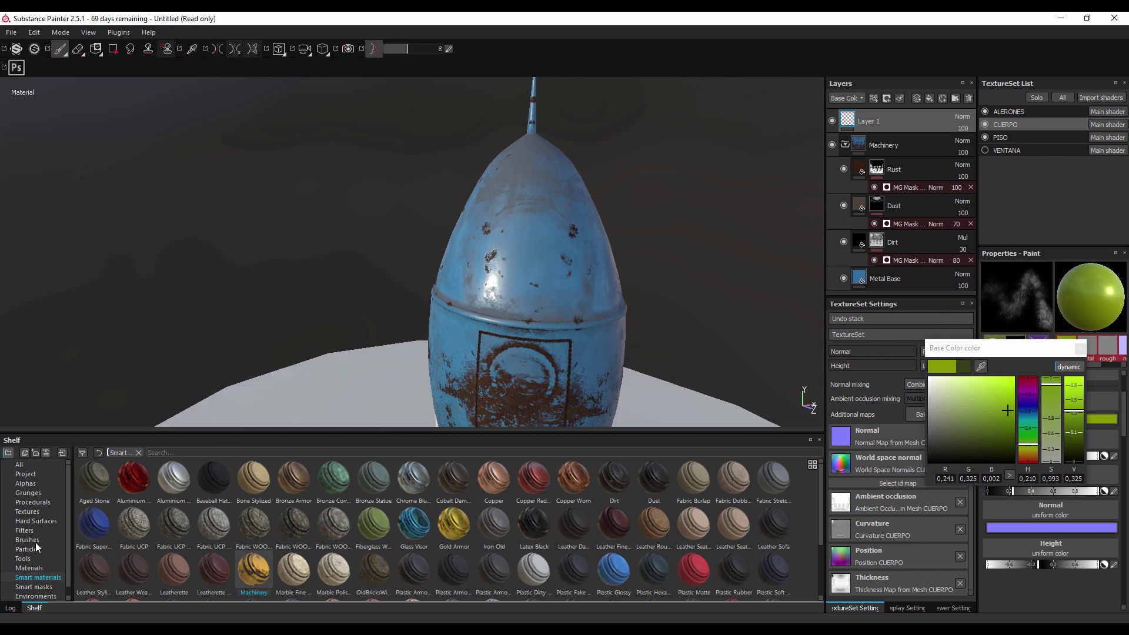
# Step: With the Default Hard brush, paint yellow-green strokes and a U-shaped band on the rocket body
pyautogui.click(35, 541)
pyautogui.click(178, 524)
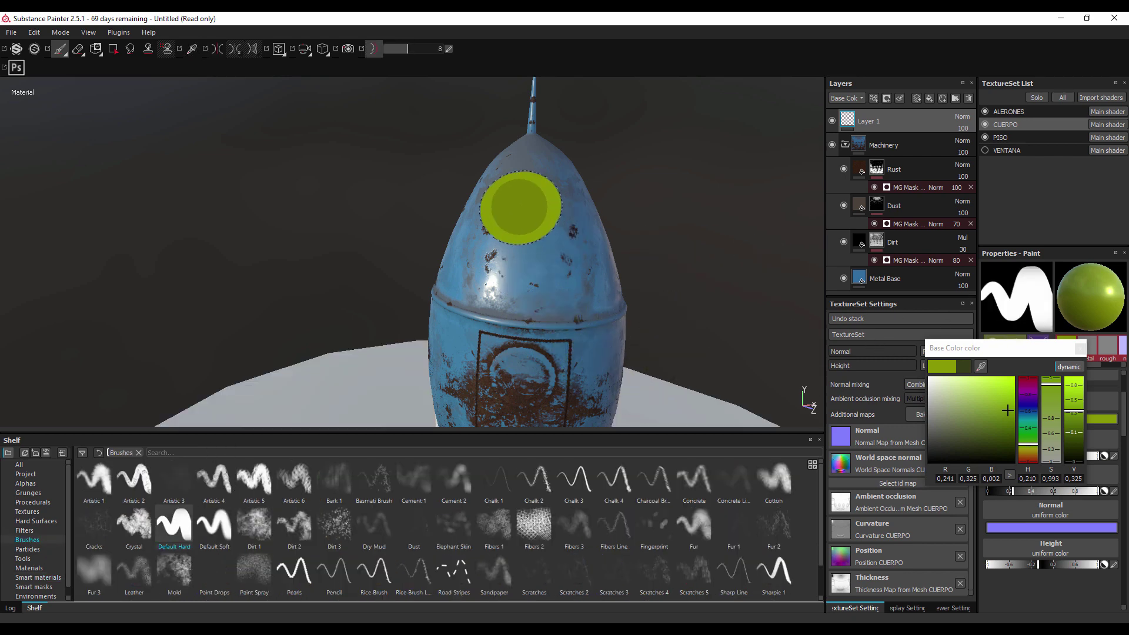
pyautogui.moveTo(535, 239); pyautogui.dragTo(529, 174)
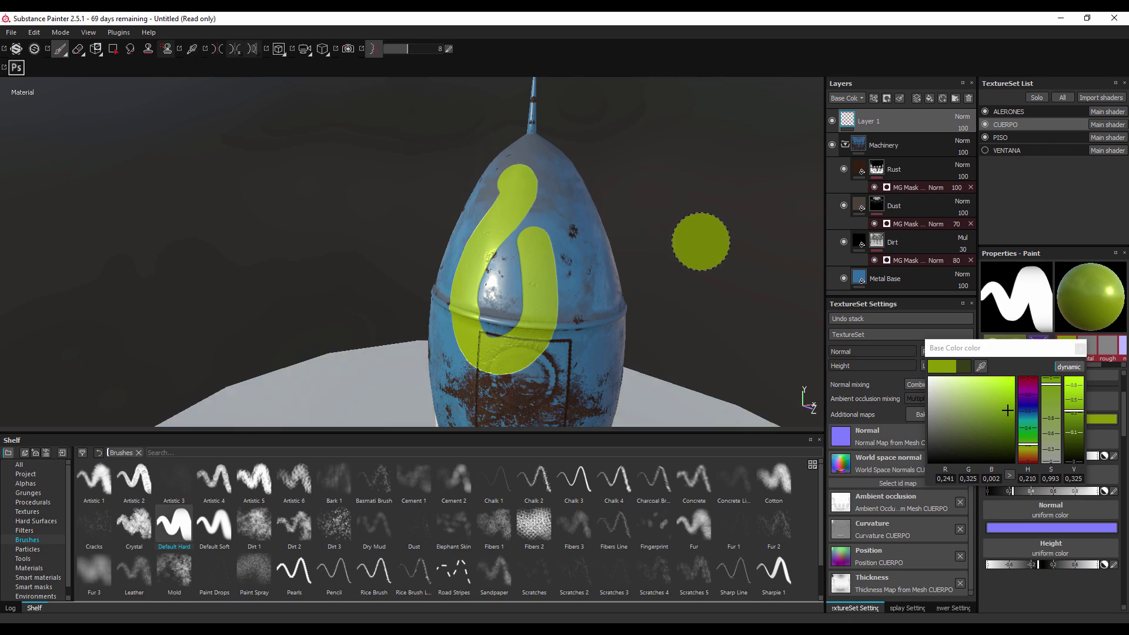
pyautogui.moveTo(700, 241); pyautogui.dragTo(617, 288)
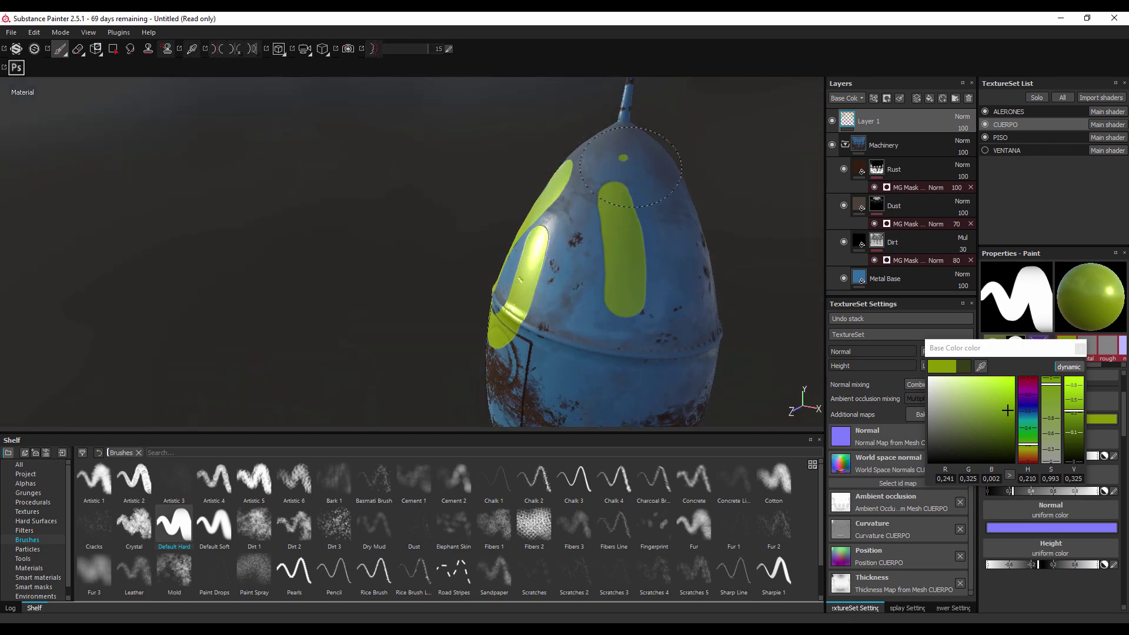
pyautogui.moveTo(629, 165); pyautogui.dragTo(607, 382)
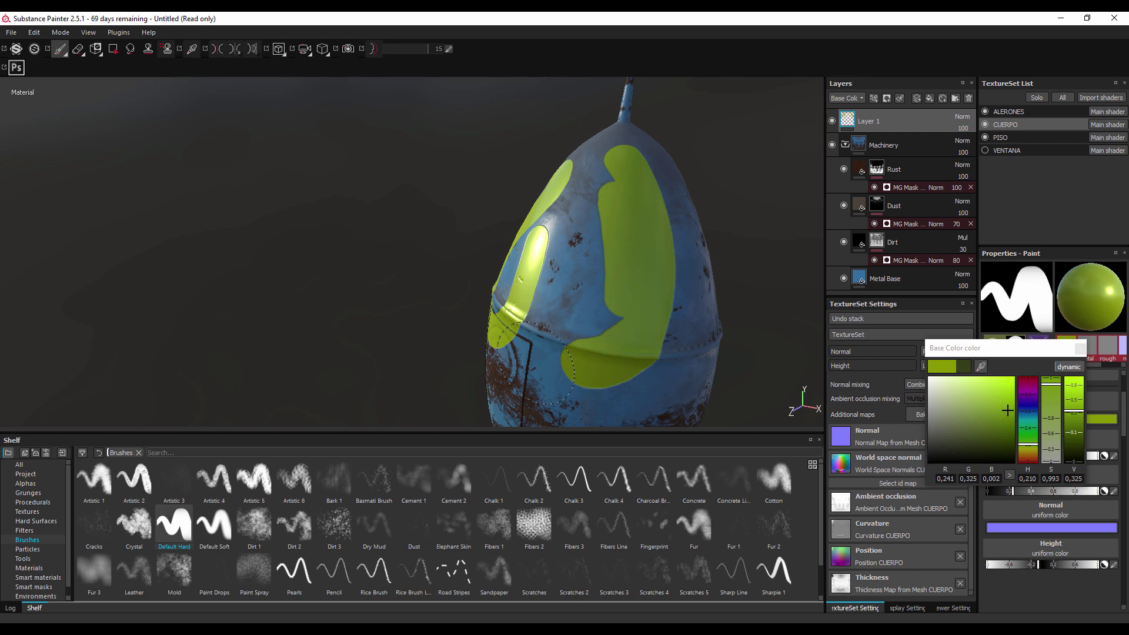
pyautogui.hotkey('ctrl', 'z')
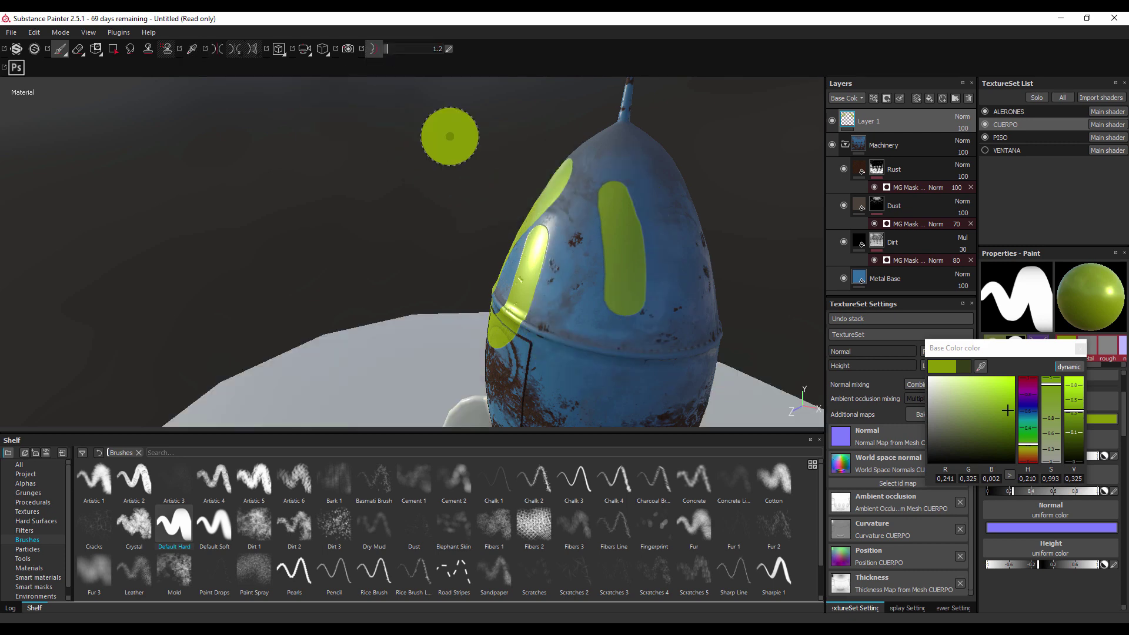
pyautogui.moveTo(571, 269); pyautogui.dragTo(653, 267)
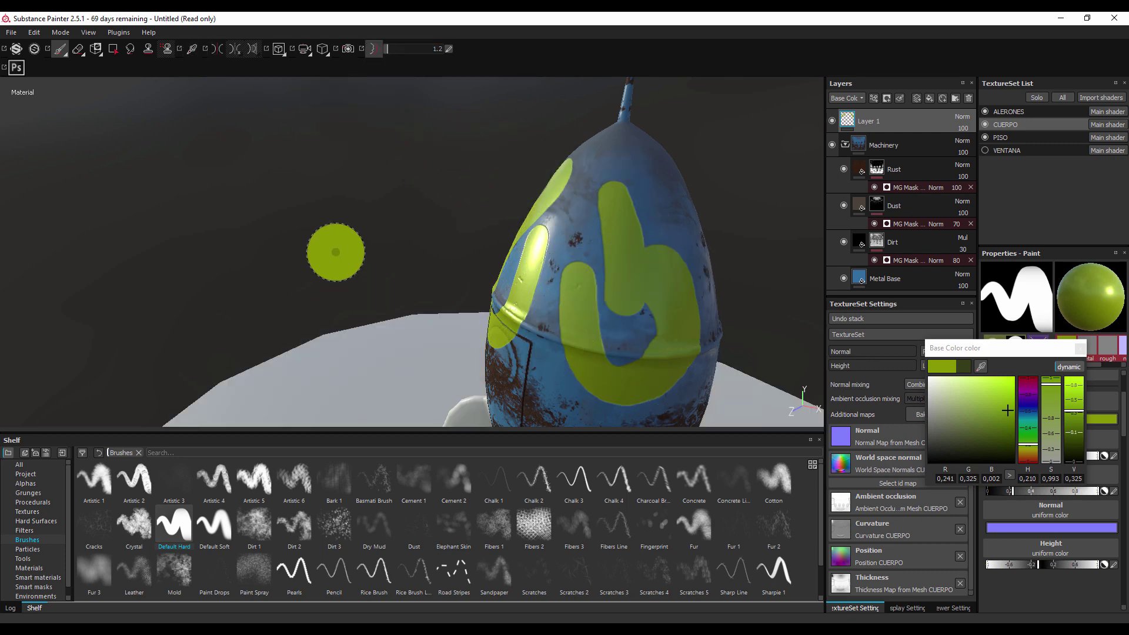
pyautogui.moveTo(335, 252); pyautogui.dragTo(574, 197)
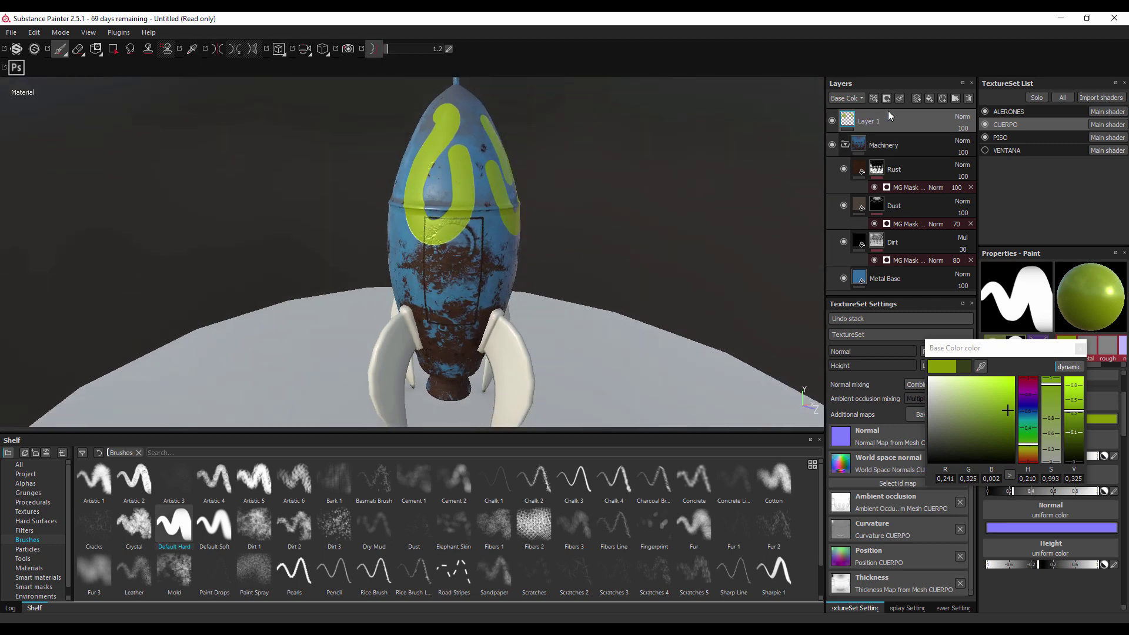
# Step: Delete the yellow-green Layer 1, show the Particles shelf presets, and collapse the Machinery folder
pyautogui.click(969, 101)
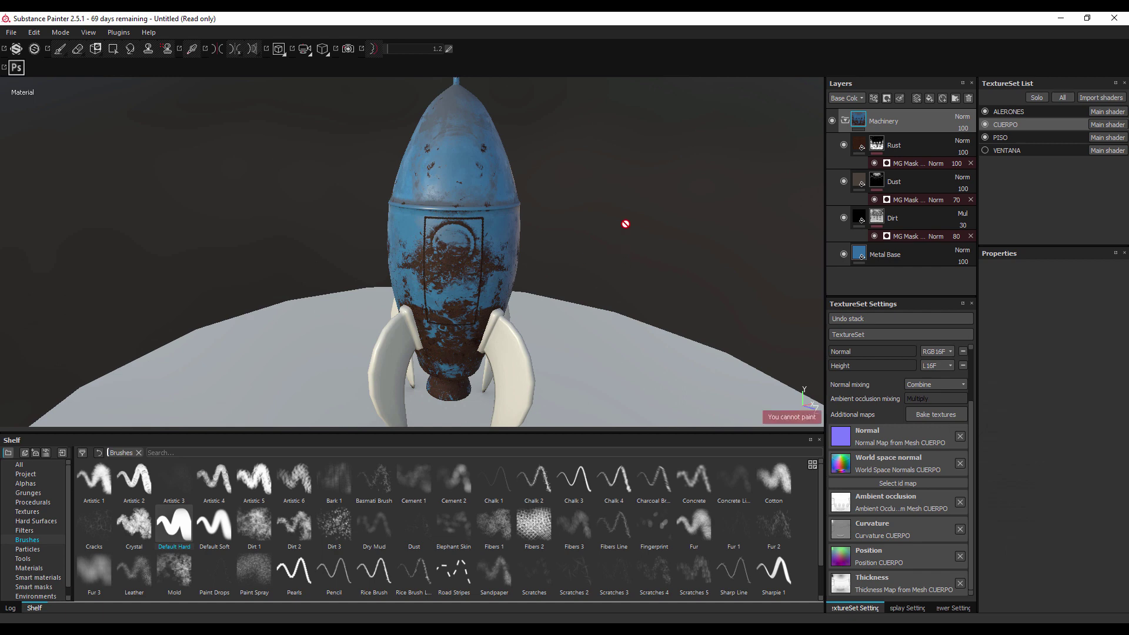
pyautogui.moveTo(623, 224); pyautogui.dragTo(479, 197)
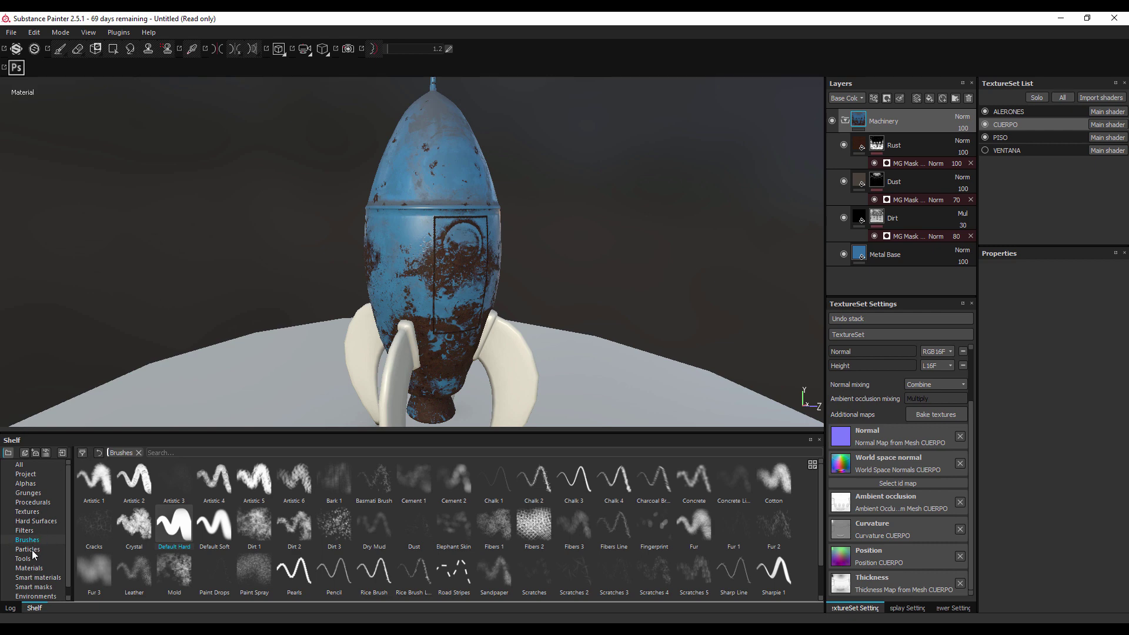
pyautogui.click(30, 550)
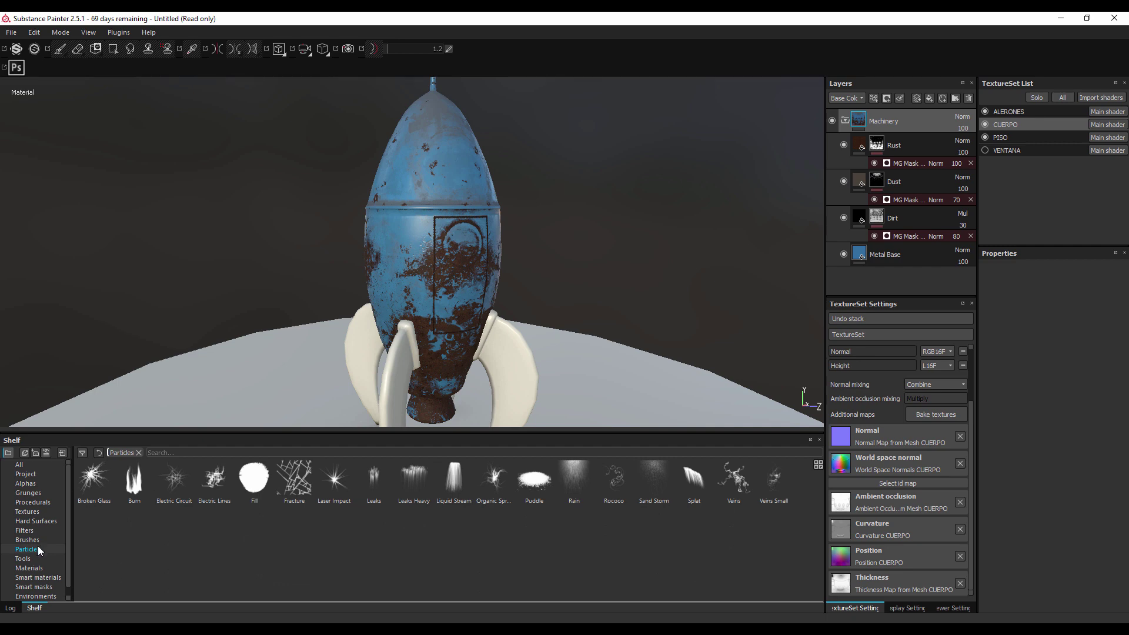
pyautogui.click(846, 121)
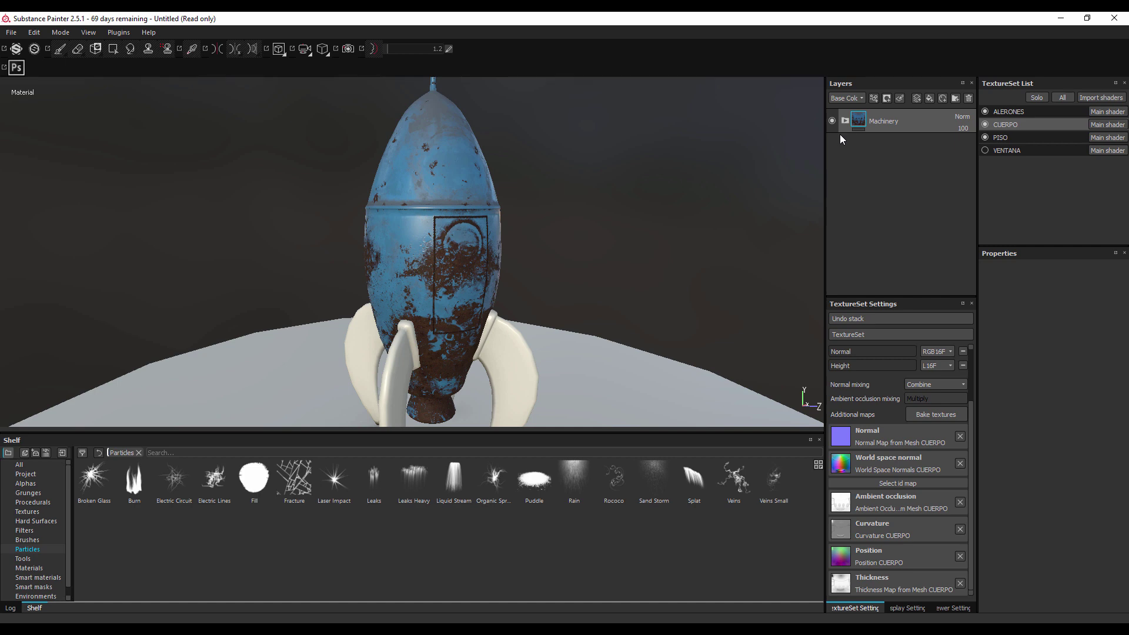
# Step: Add a new paint layer above Machinery and rename it 'particulas'
pyautogui.click(916, 99)
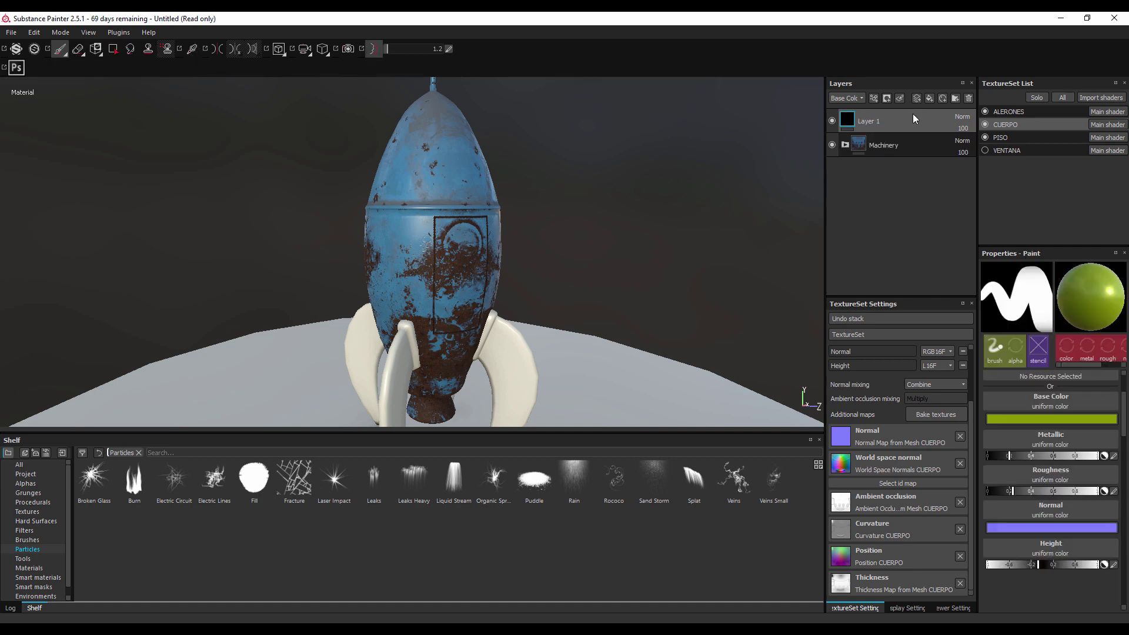
pyautogui.doubleClick(875, 124)
pyautogui.write('particulas')
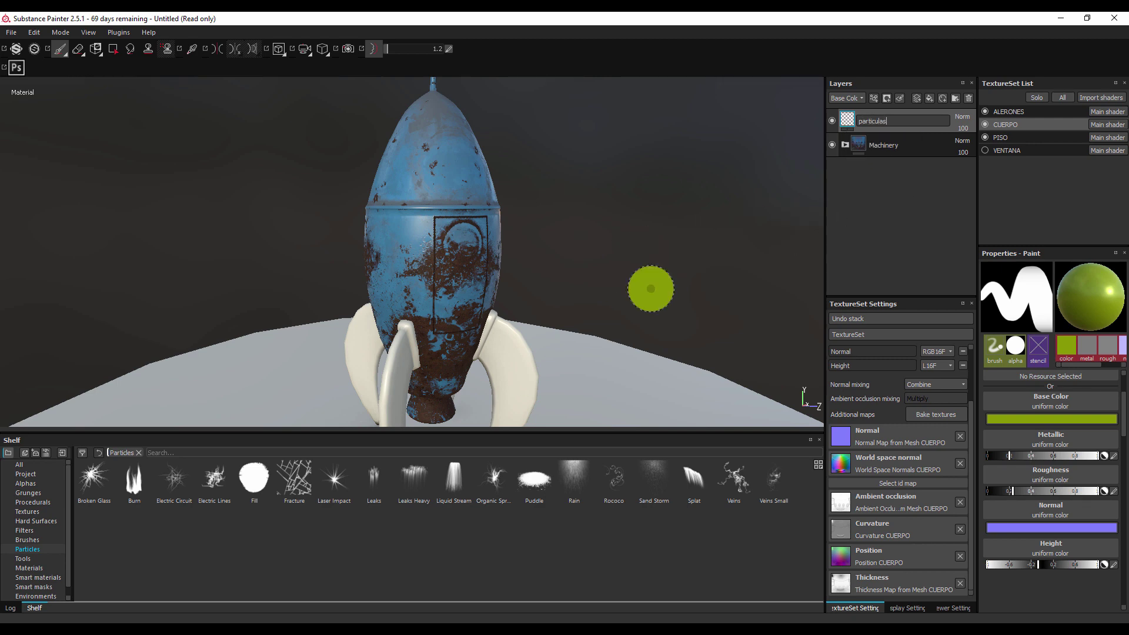
pyautogui.moveTo(600, 217); pyautogui.dragTo(504, 201)
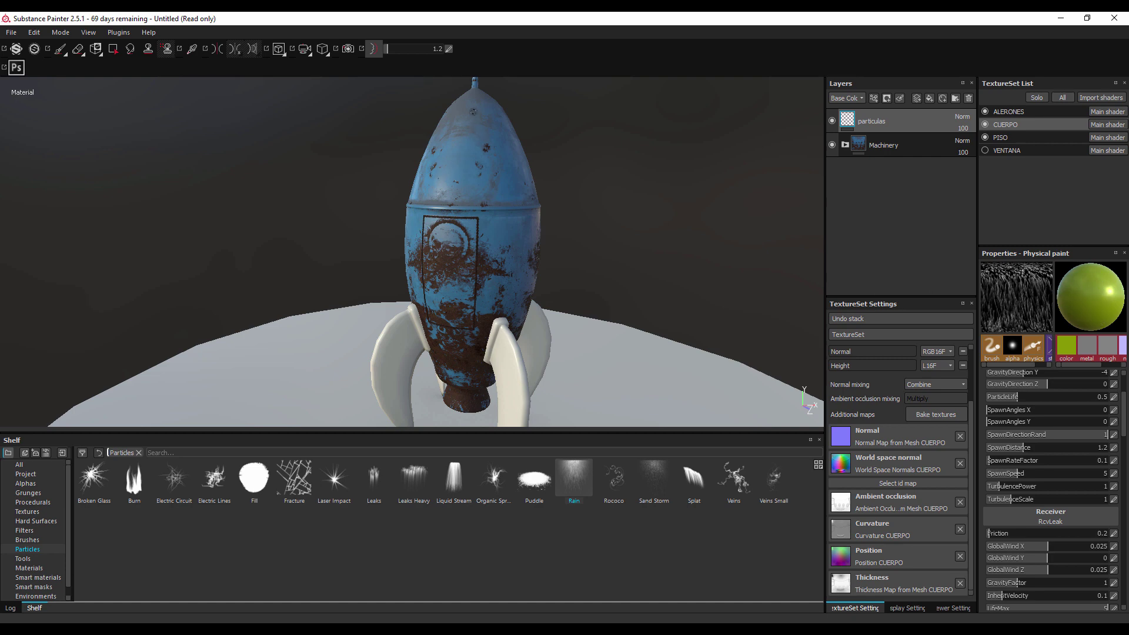
# Step: Test a Rain particle burst on the rocket, collapse Physics, and open the Base Color picker
pyautogui.click(584, 222)
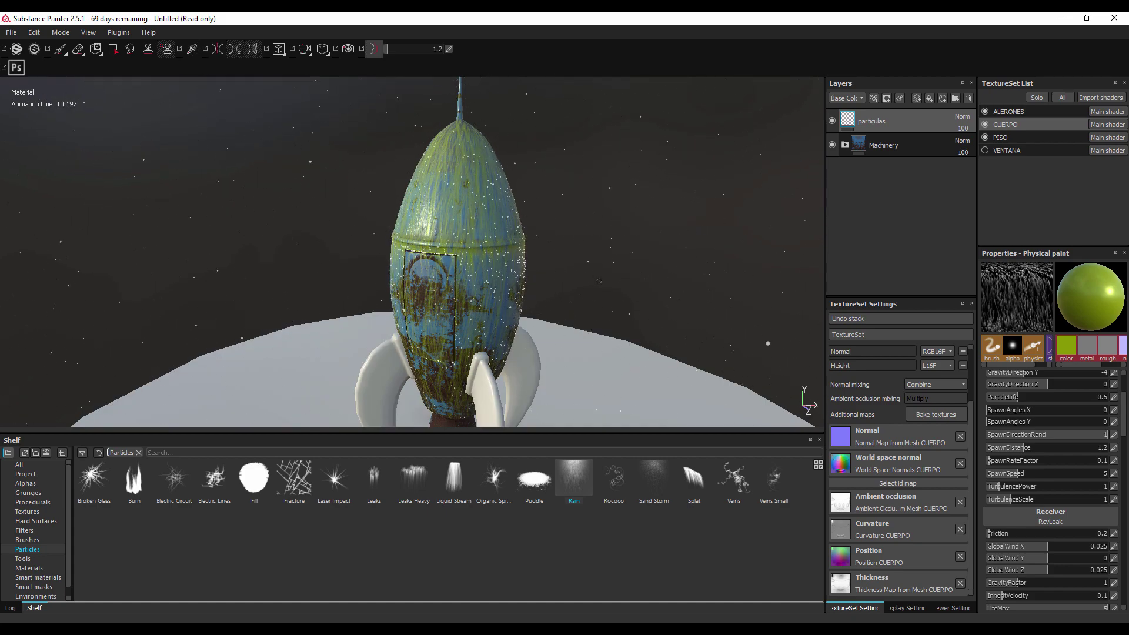
pyautogui.moveTo(650, 277); pyautogui.dragTo(585, 286)
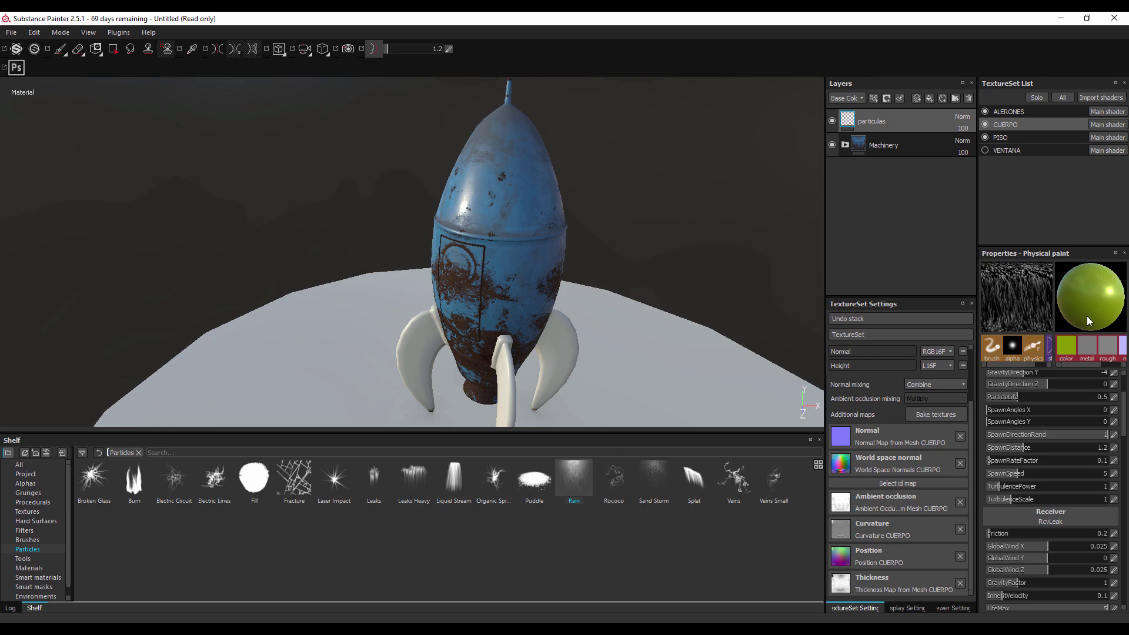
pyautogui.moveTo(1124, 410); pyautogui.dragTo(1124, 385)
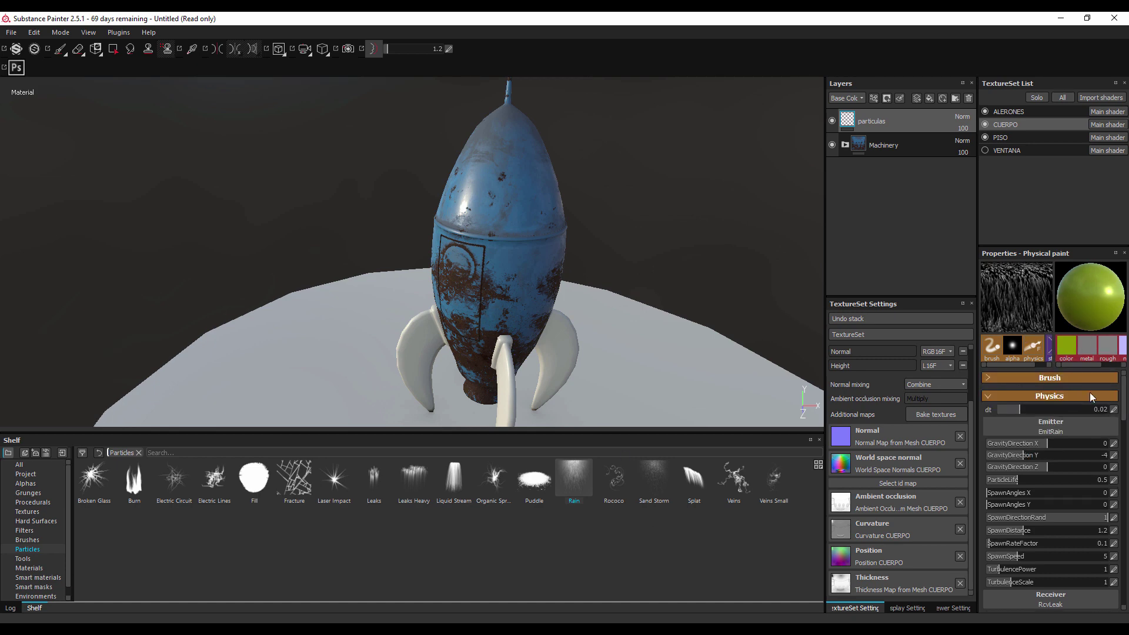
pyautogui.click(1095, 397)
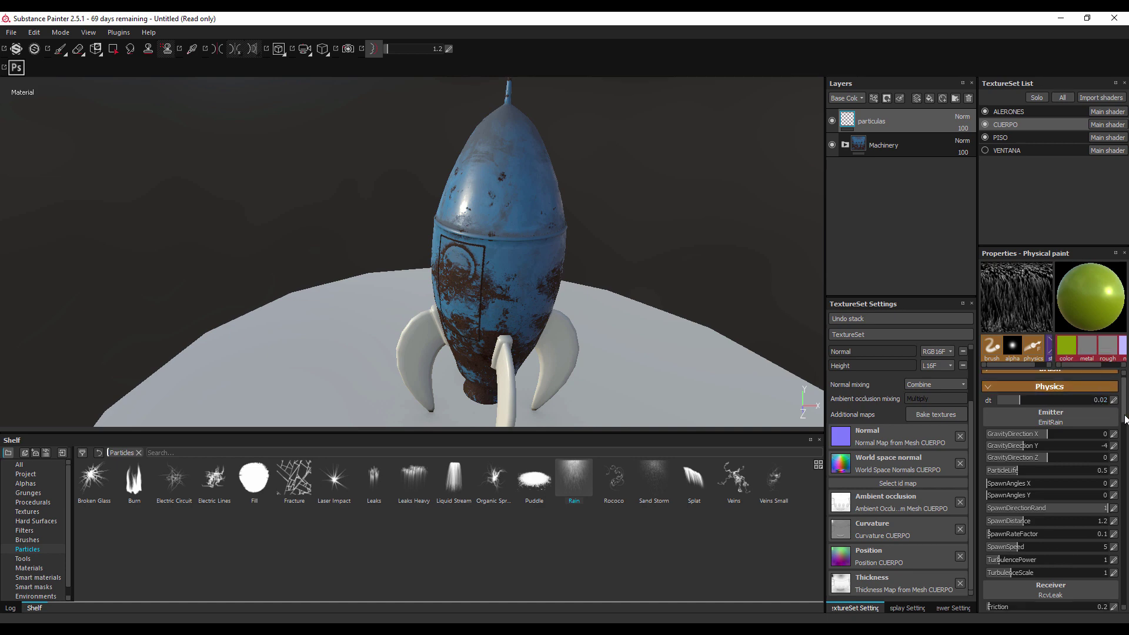
pyautogui.scroll(-3)
pyautogui.scroll(-3)
pyautogui.click(1089, 424)
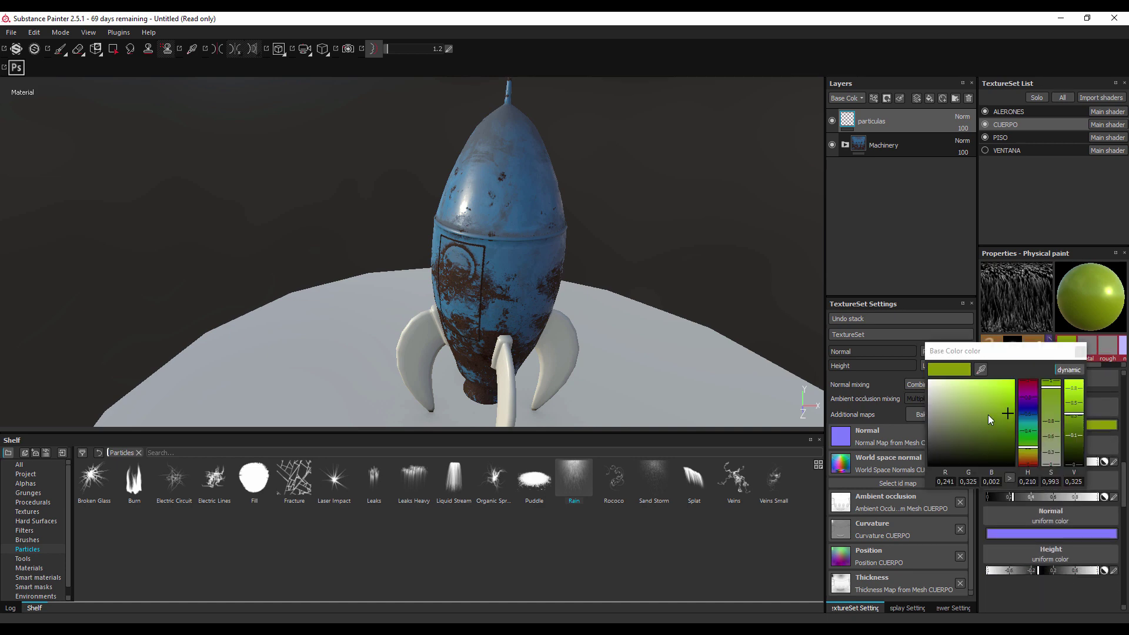
# Step: Set the paint colour to near-black and choose the Burn particle brush
pyautogui.moveTo(987, 414); pyautogui.dragTo(922, 436)
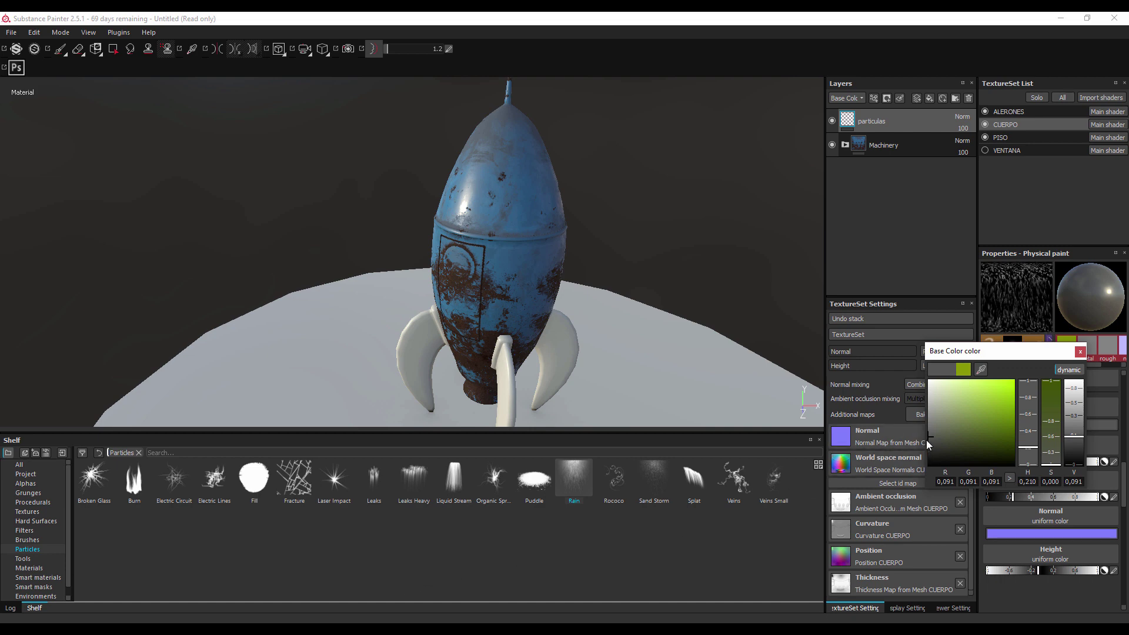
pyautogui.click(934, 445)
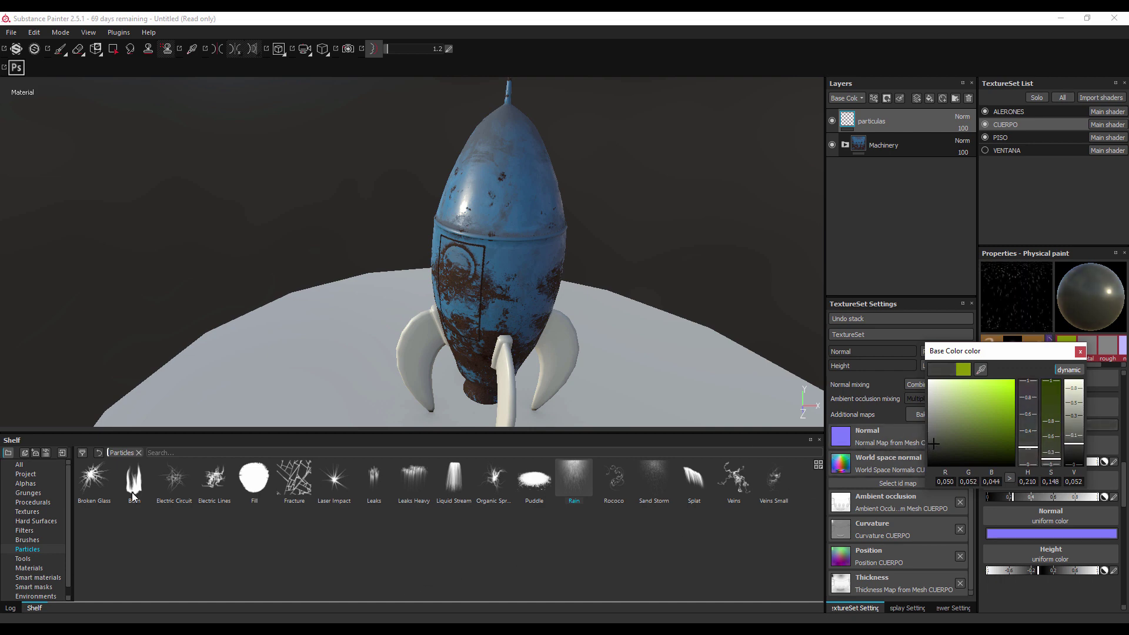
pyautogui.click(134, 493)
# Step: Make the VENTANA part visible and spray Burn particles near the rocket's top
pyautogui.moveTo(622, 378); pyautogui.dragTo(660, 234)
pyautogui.moveTo(554, 276); pyautogui.dragTo(554, 321)
pyautogui.moveTo(482, 151); pyautogui.dragTo(635, 175)
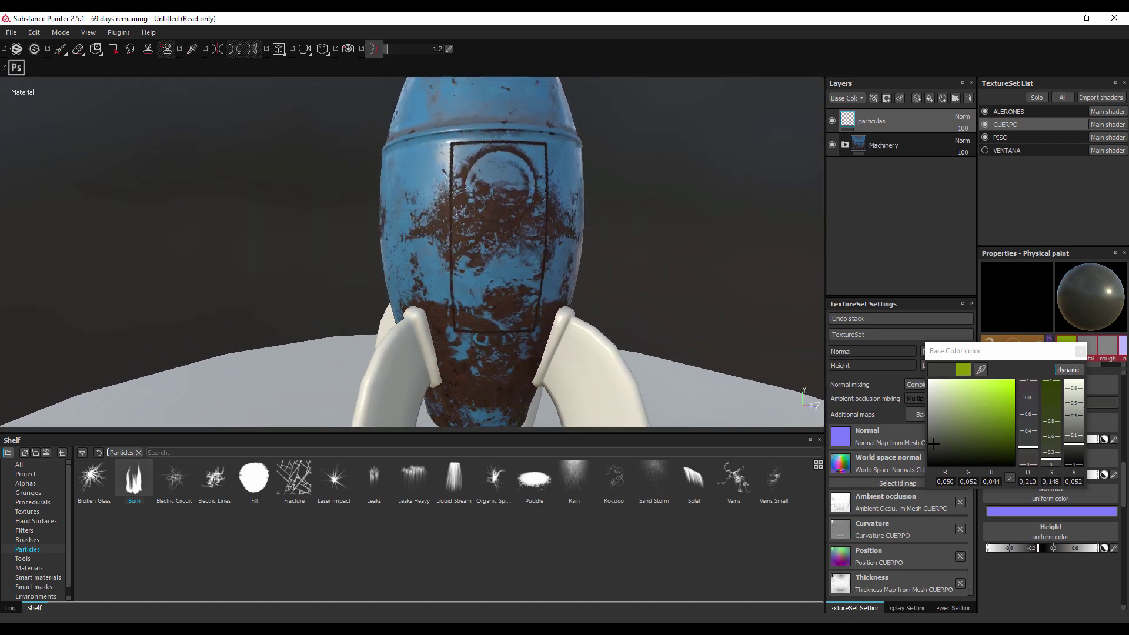
pyautogui.click(984, 150)
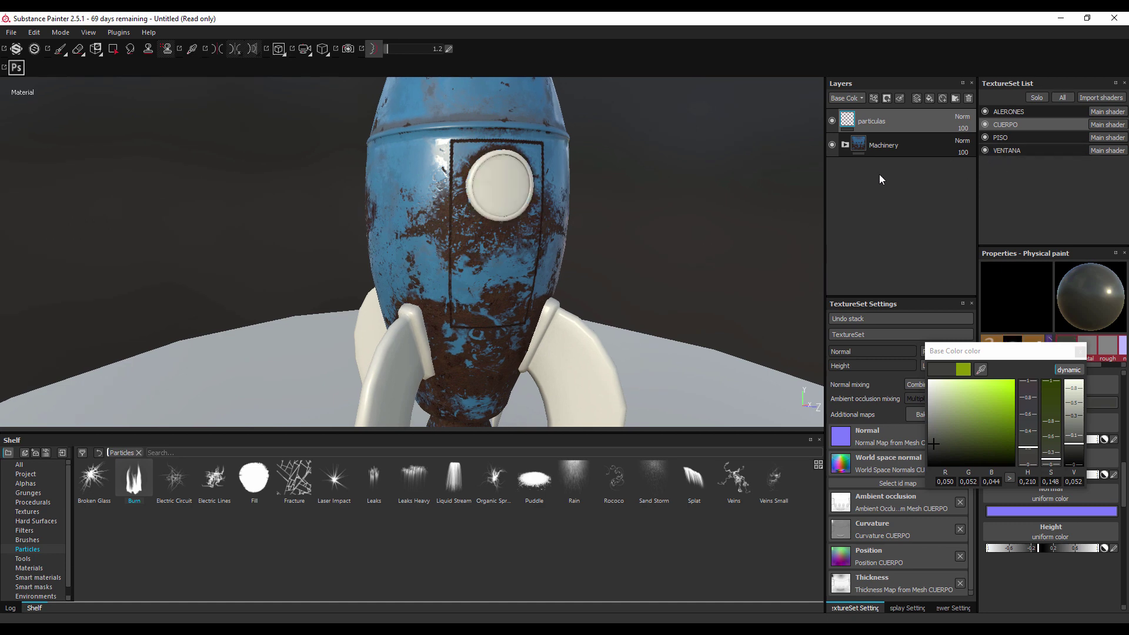
pyautogui.click(458, 179)
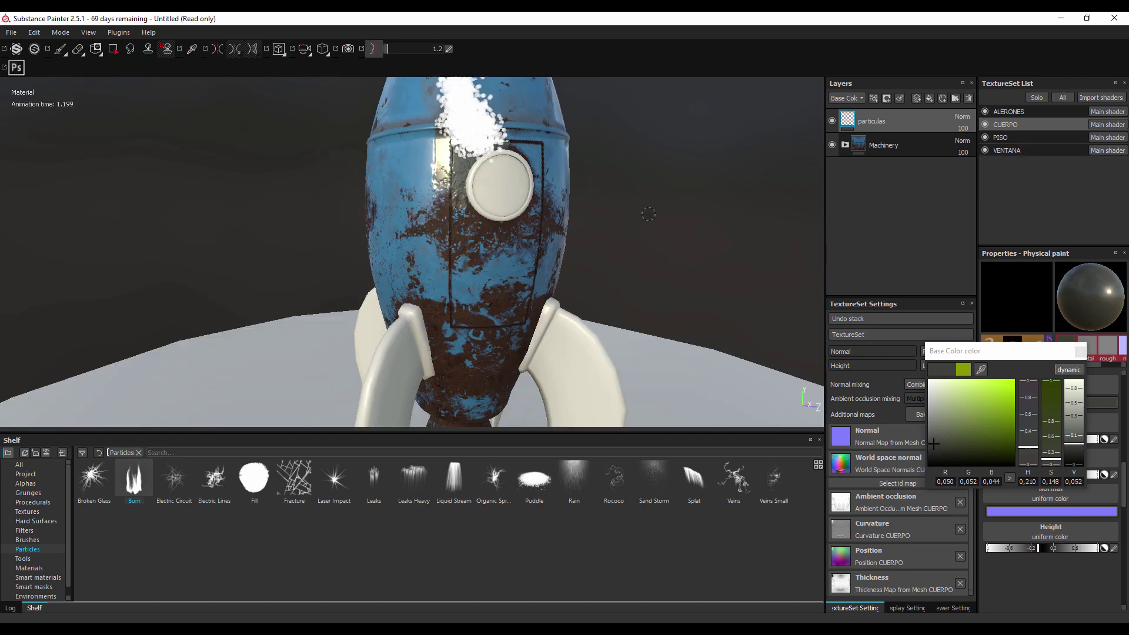
pyautogui.moveTo(656, 273); pyautogui.dragTo(712, 284)
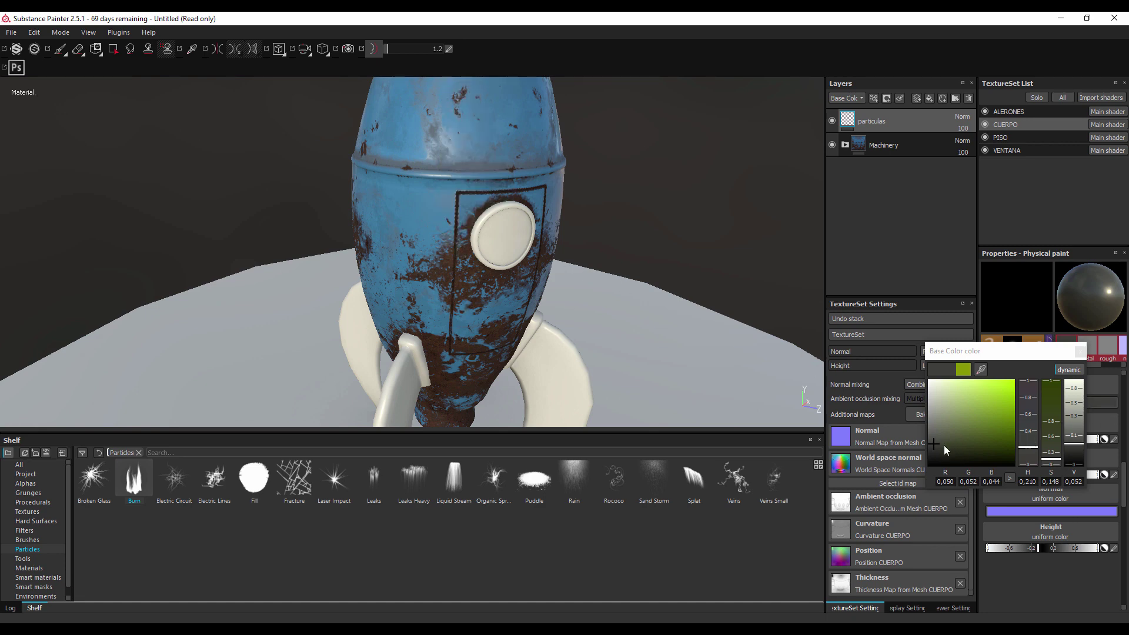
# Step: Darken the paint almost to black, with metallic near zero and roughness around 0.8
pyautogui.moveTo(944, 446); pyautogui.dragTo(923, 457)
pyautogui.click(1081, 351)
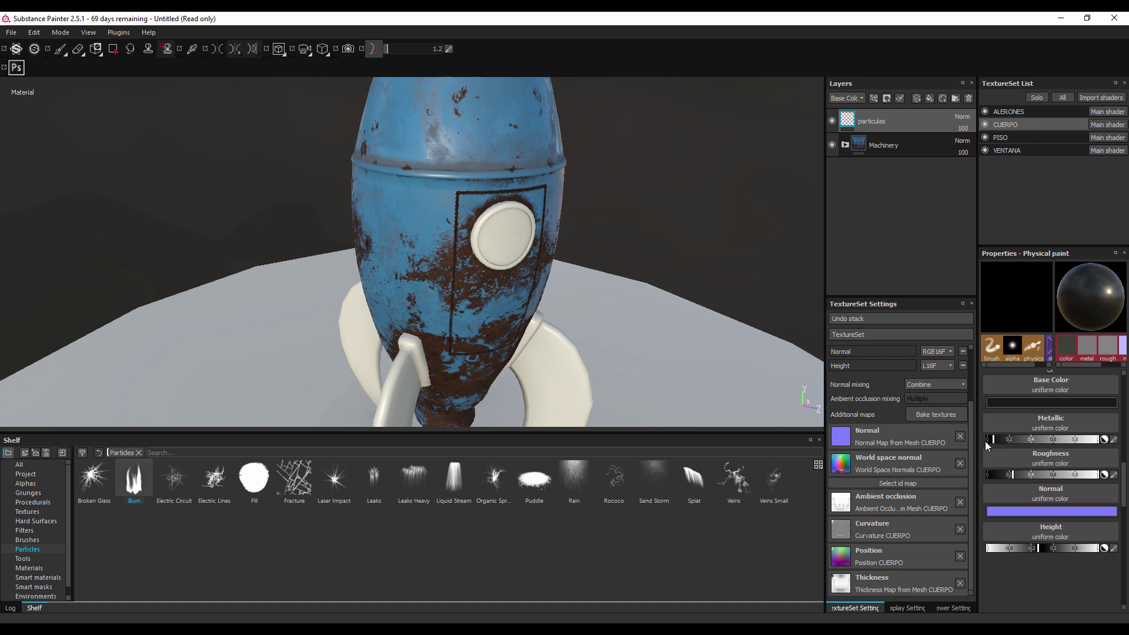
pyautogui.moveTo(1044, 439); pyautogui.dragTo(988, 440)
pyautogui.click(1007, 475)
pyautogui.moveTo(1005, 478); pyautogui.dragTo(1069, 475)
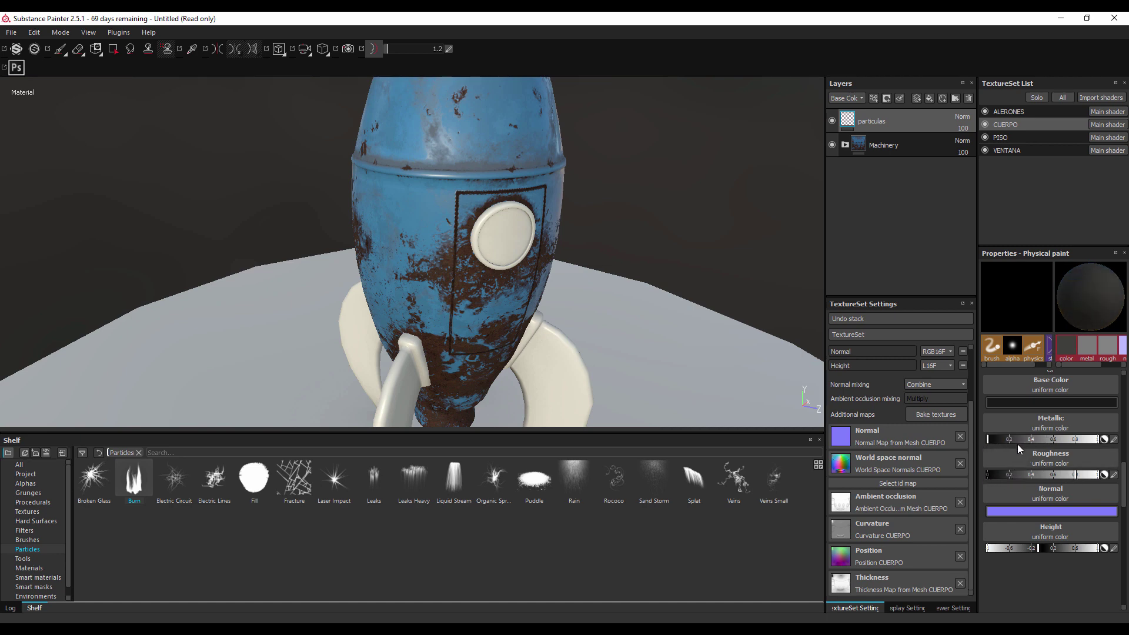
pyautogui.click(999, 439)
# Step: Spray Burn particles onto the rocket body, upper body and nozzle
pyautogui.moveTo(629, 266); pyautogui.dragTo(596, 181)
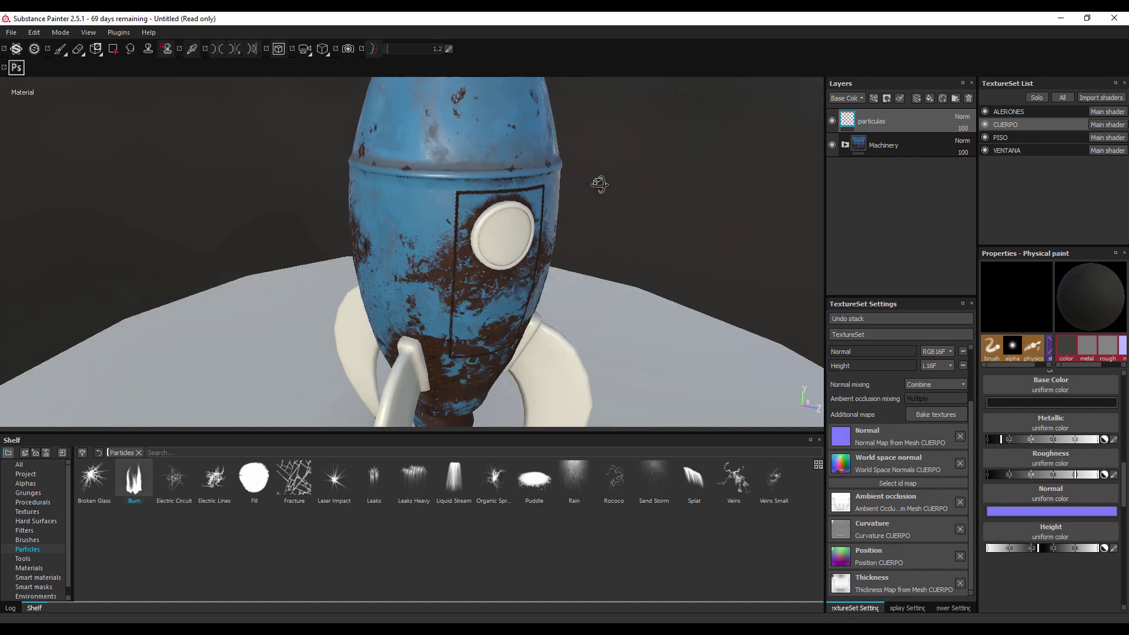
pyautogui.click(462, 176)
pyautogui.moveTo(462, 177); pyautogui.dragTo(547, 194)
pyautogui.click(547, 194)
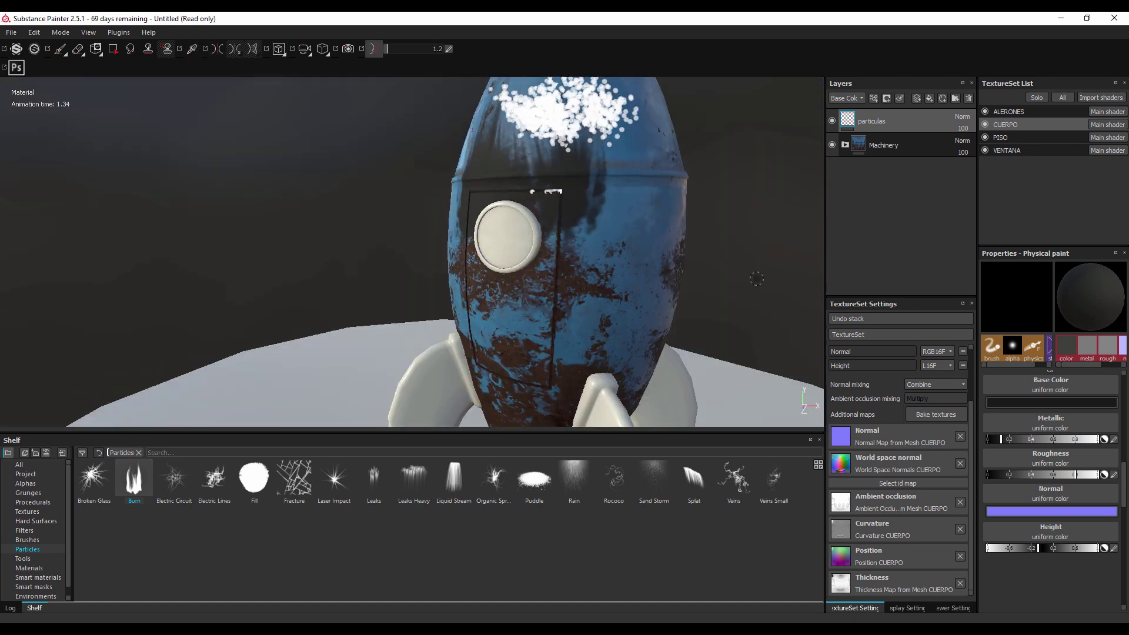
pyautogui.moveTo(712, 250); pyautogui.dragTo(529, 322)
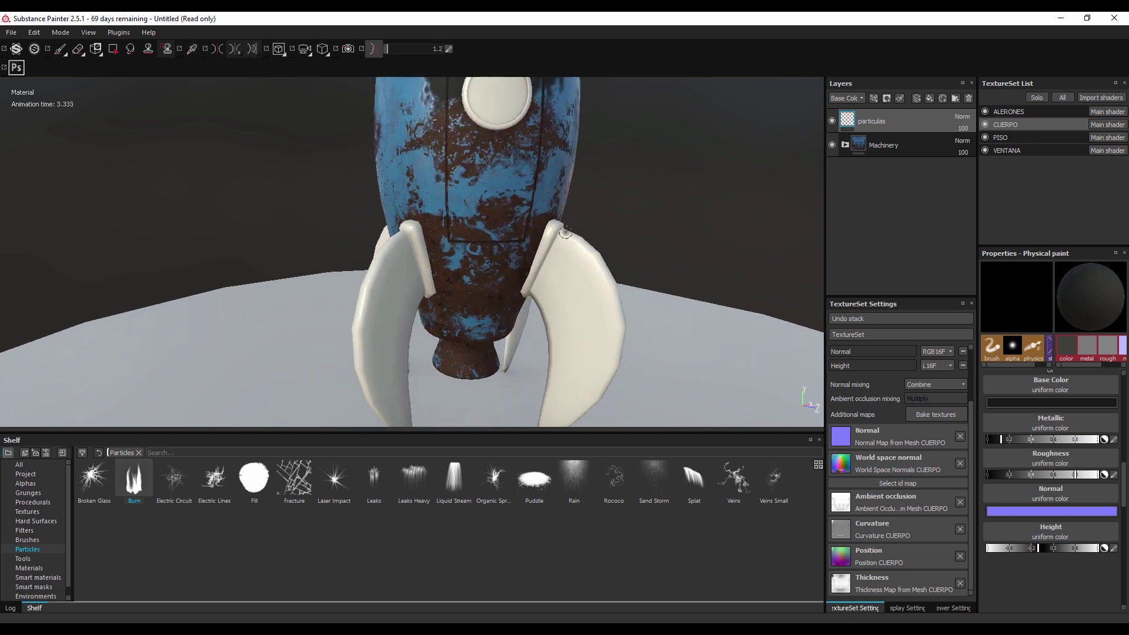
pyautogui.moveTo(630, 227); pyautogui.dragTo(630, 227)
pyautogui.click(488, 291)
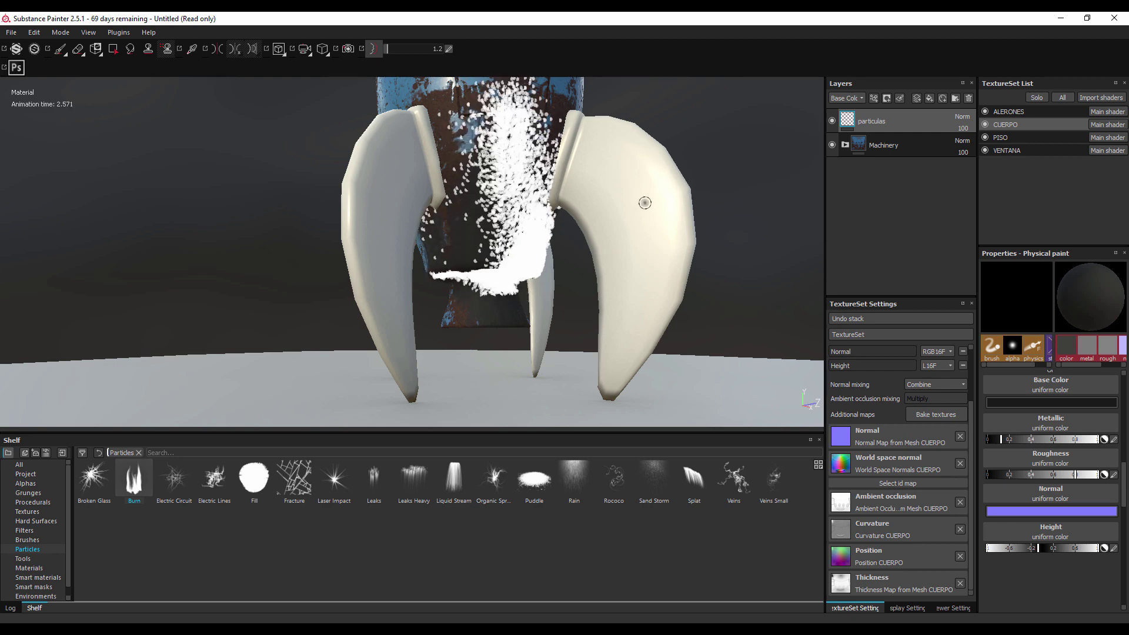
# Step: Emit more Burn bursts around the round window, body and porthole
pyautogui.moveTo(646, 202); pyautogui.dragTo(765, 188)
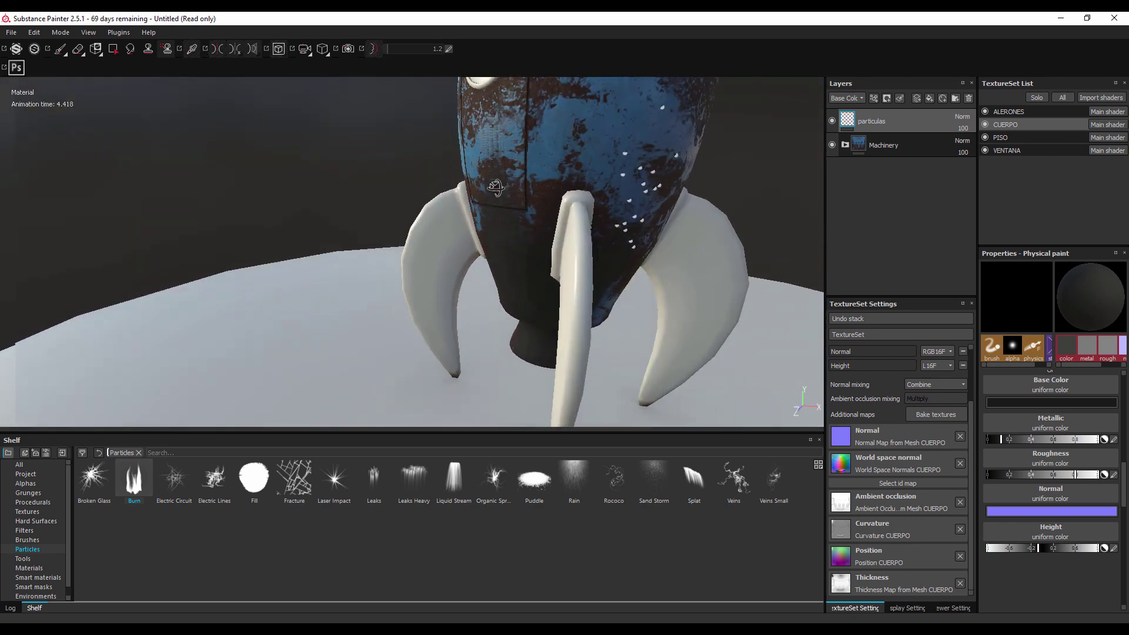
pyautogui.moveTo(533, 217); pyautogui.dragTo(444, 223)
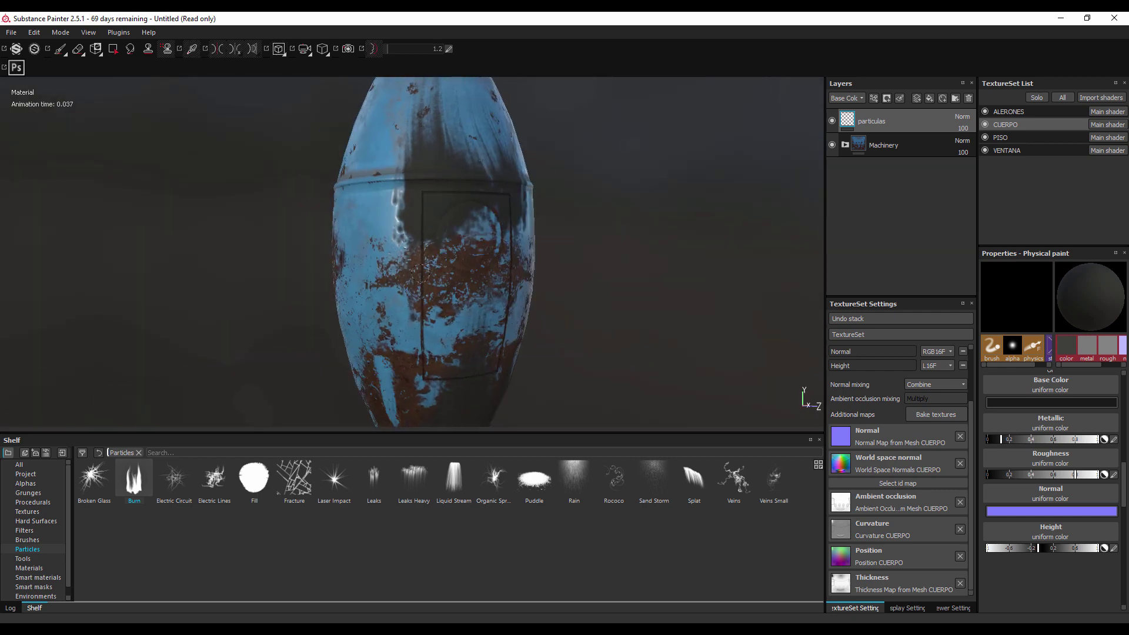
pyautogui.click(406, 258)
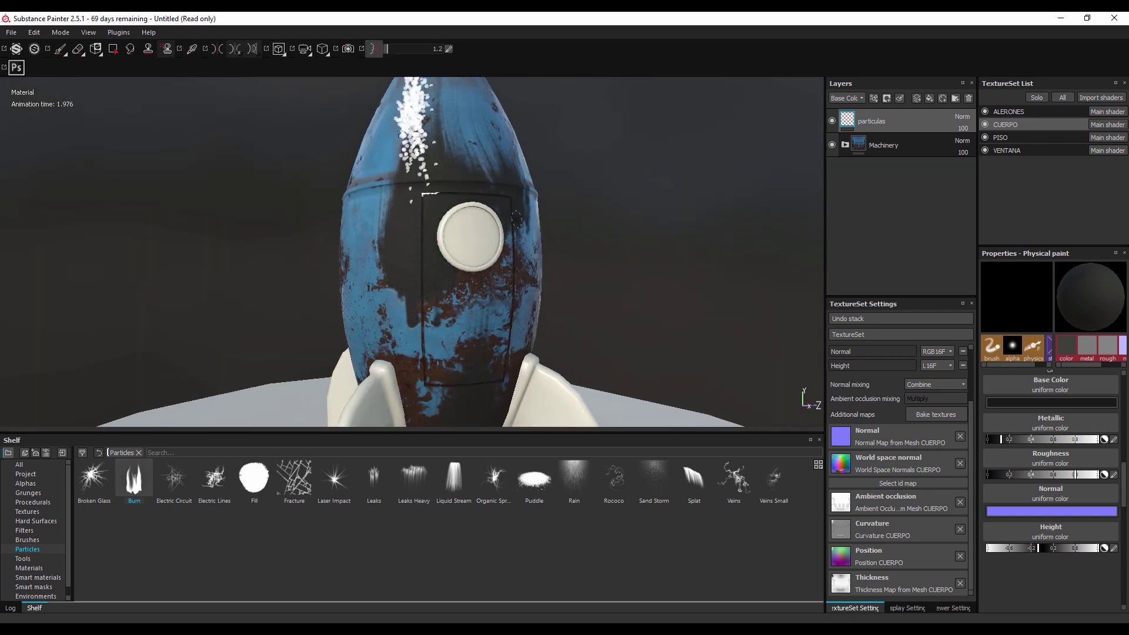
pyautogui.moveTo(603, 240); pyautogui.dragTo(511, 197)
pyautogui.click(511, 197)
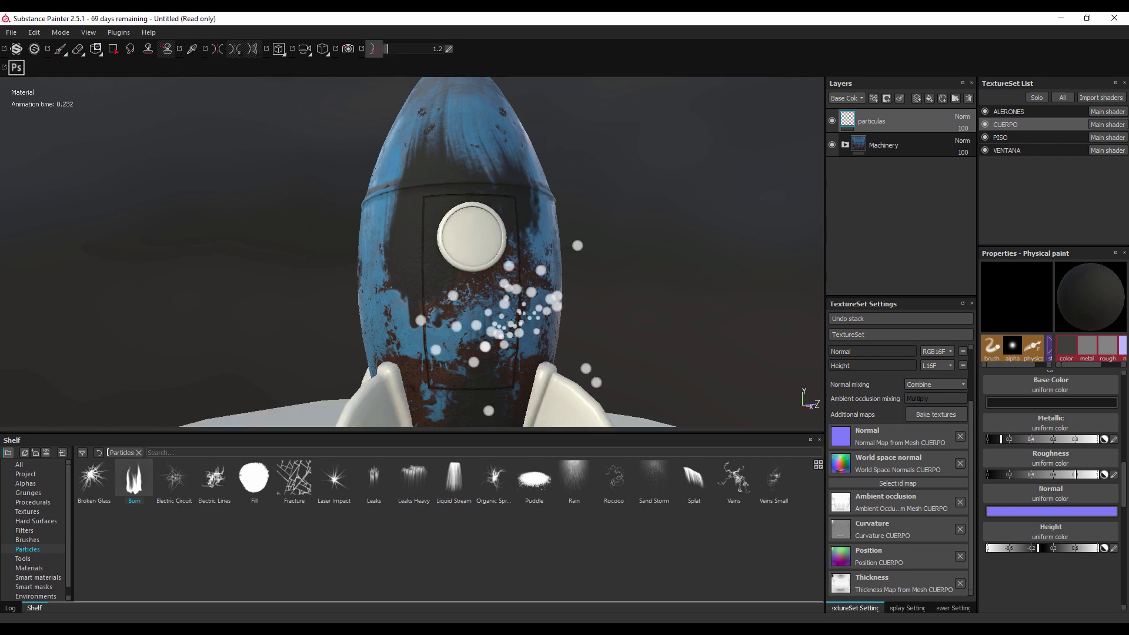
pyautogui.click(504, 383)
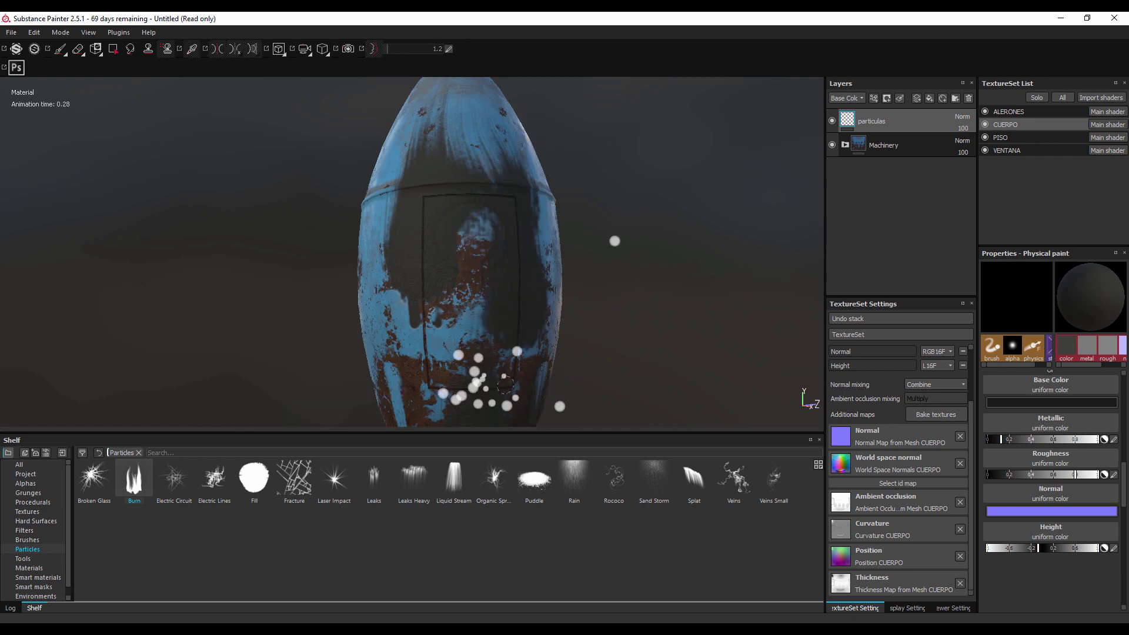
pyautogui.click(496, 367)
pyautogui.click(494, 376)
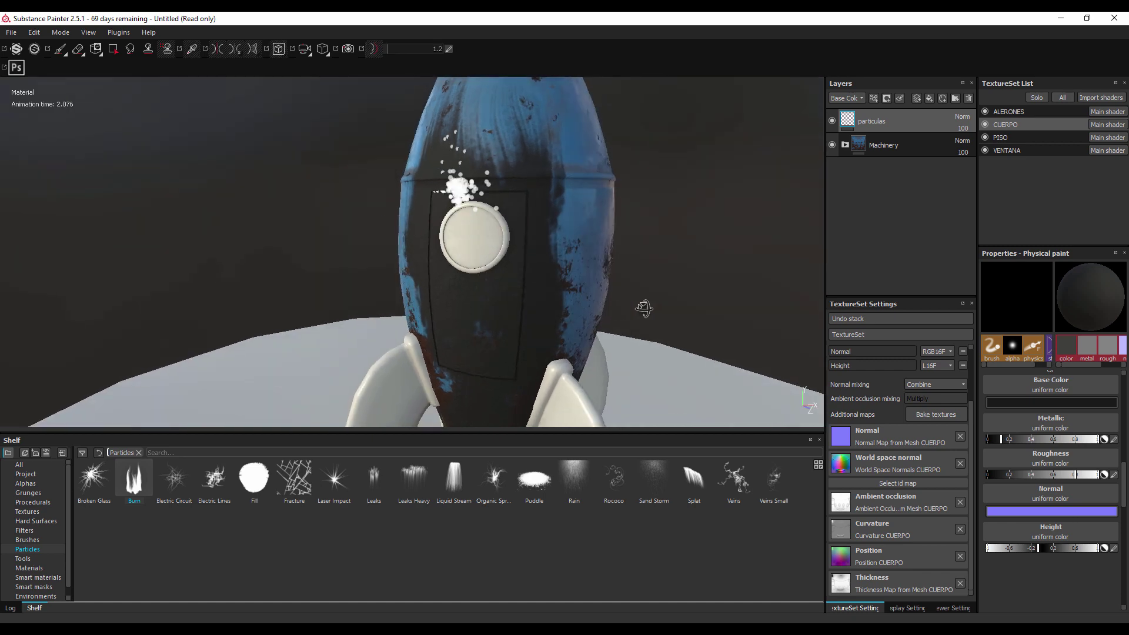
# Step: Orbit out to view the whole scorched rocket with the porthole turned sideways
pyautogui.moveTo(699, 285); pyautogui.dragTo(623, 293)
pyautogui.scroll(-3)
pyautogui.scroll(3)
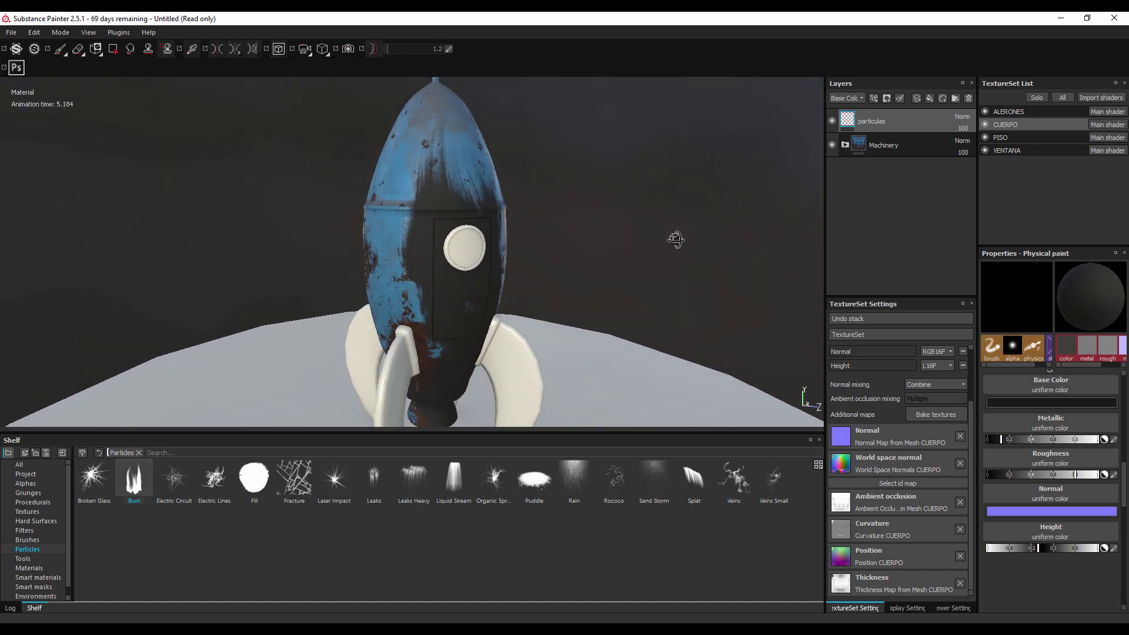
pyautogui.moveTo(675, 242); pyautogui.dragTo(713, 232)
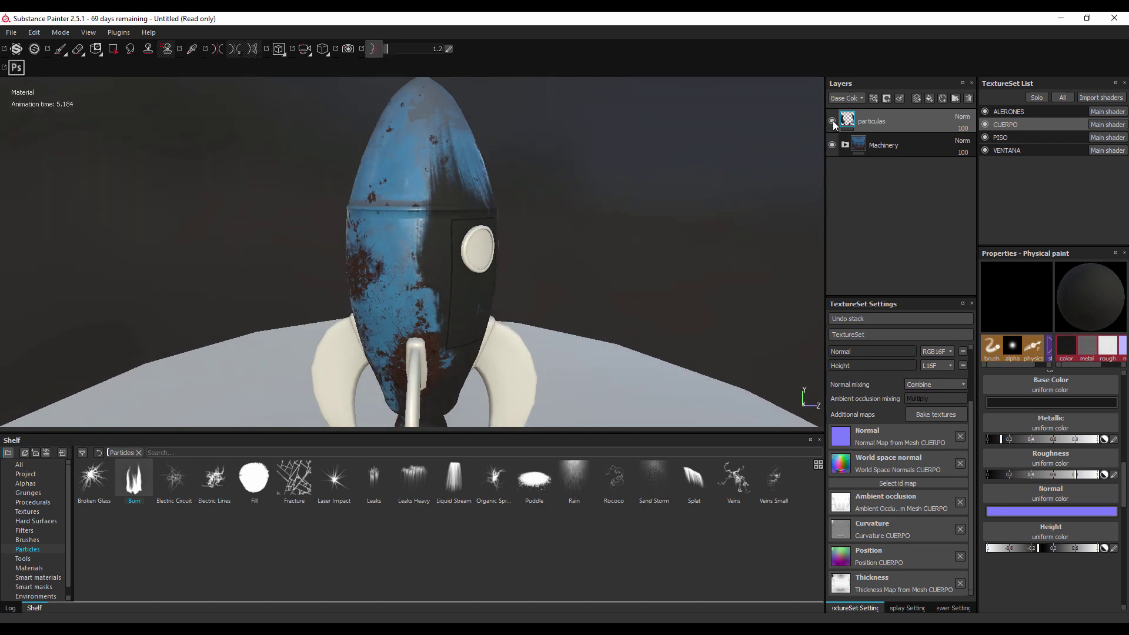
# Step: Toggle the particulas layer visibility to compare the burn effect
pyautogui.click(832, 121)
pyautogui.click(832, 121)
pyautogui.click(832, 121)
# Step: Set the brush Physics time step dt to 0.031 and spray two Burn bursts on the rocket
pyautogui.scroll(3)
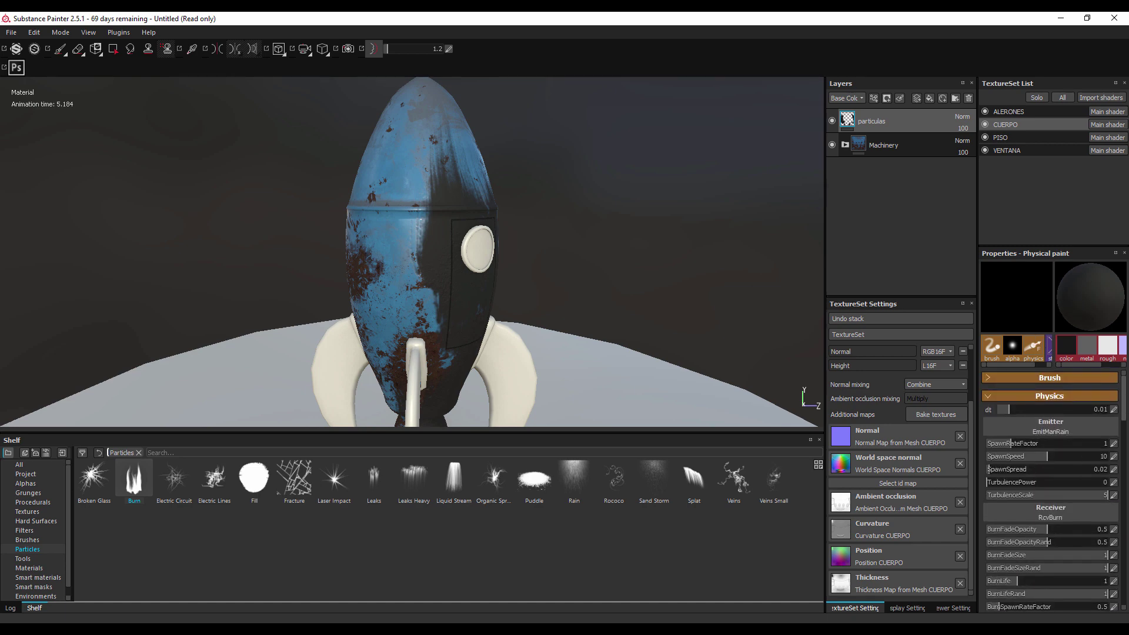
pyautogui.click(992, 394)
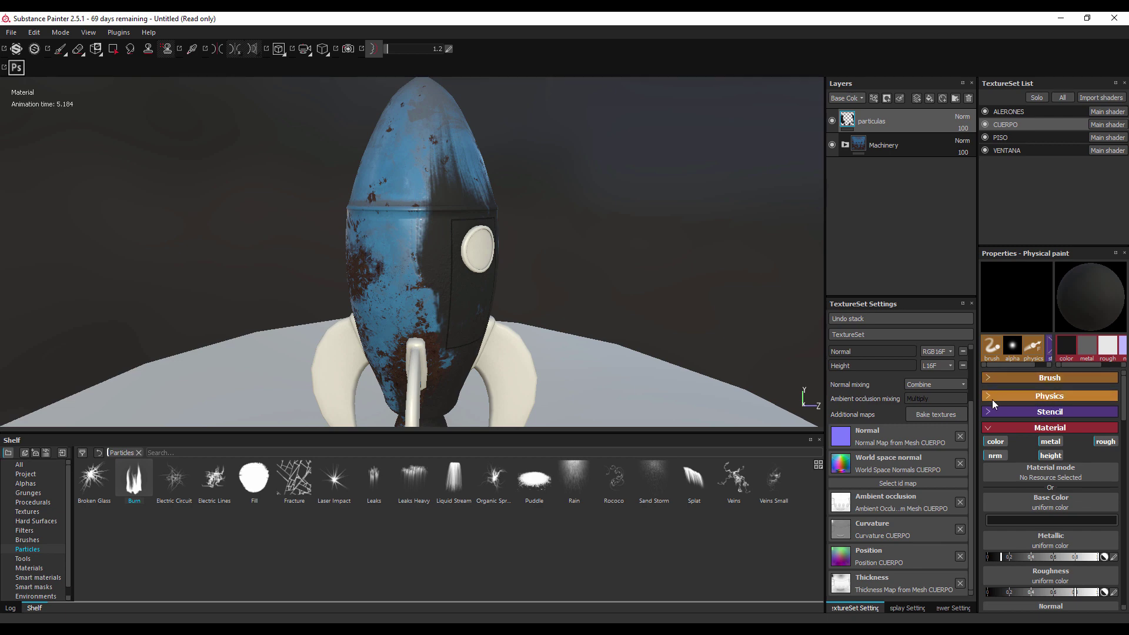
pyautogui.click(994, 398)
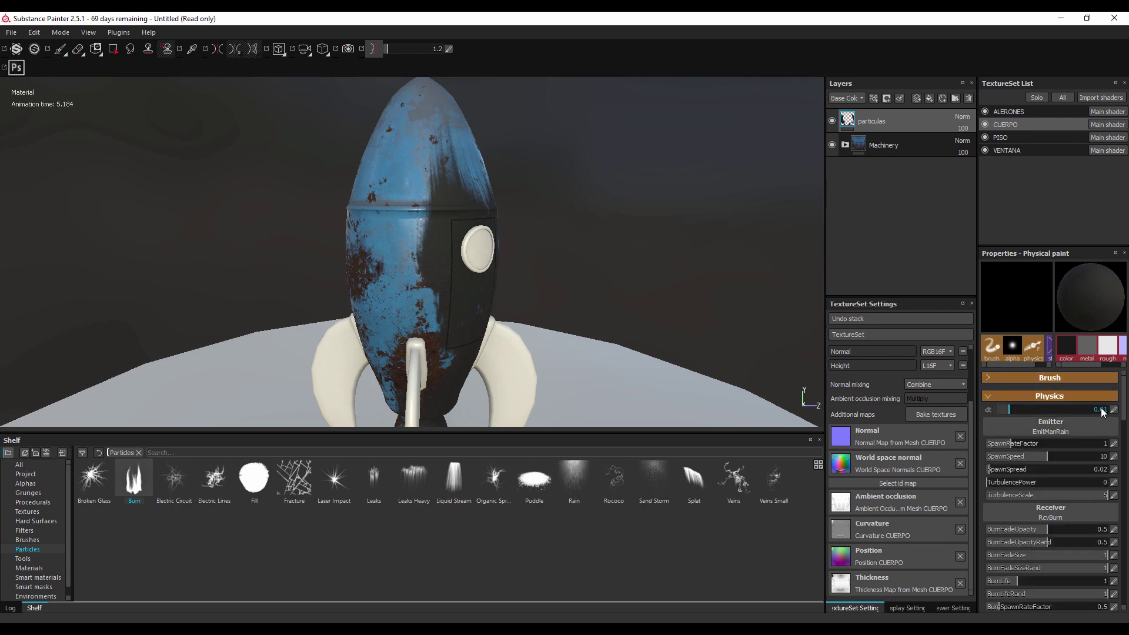
pyautogui.scroll(-3)
pyautogui.scroll(-3)
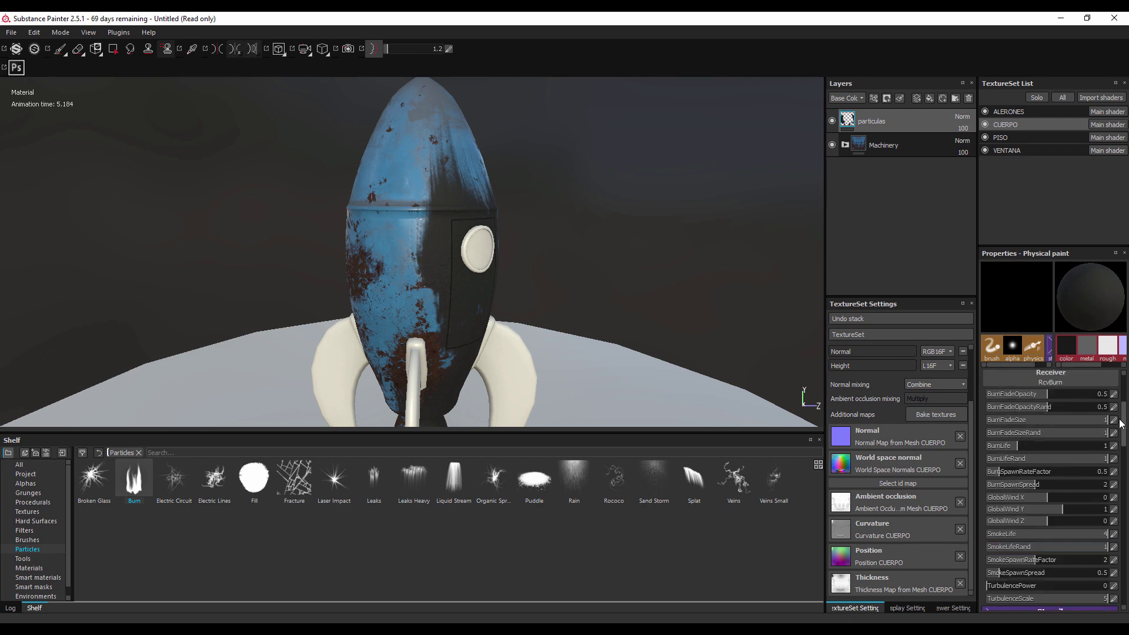
pyautogui.scroll(3)
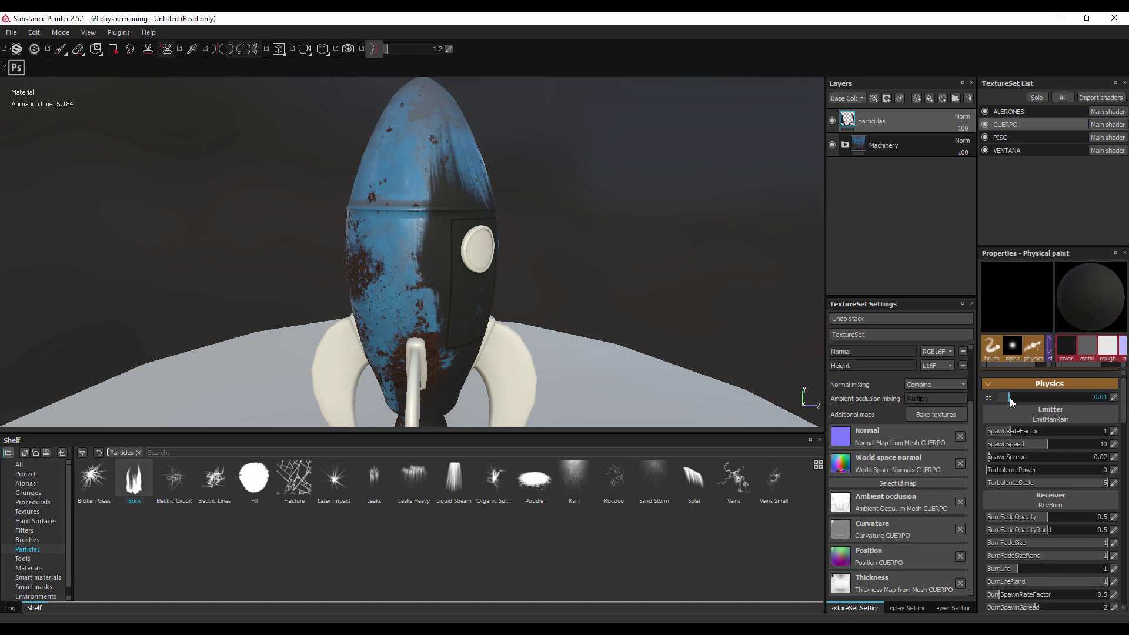
pyautogui.moveTo(1022, 400); pyautogui.dragTo(1031, 400)
pyautogui.click(378, 323)
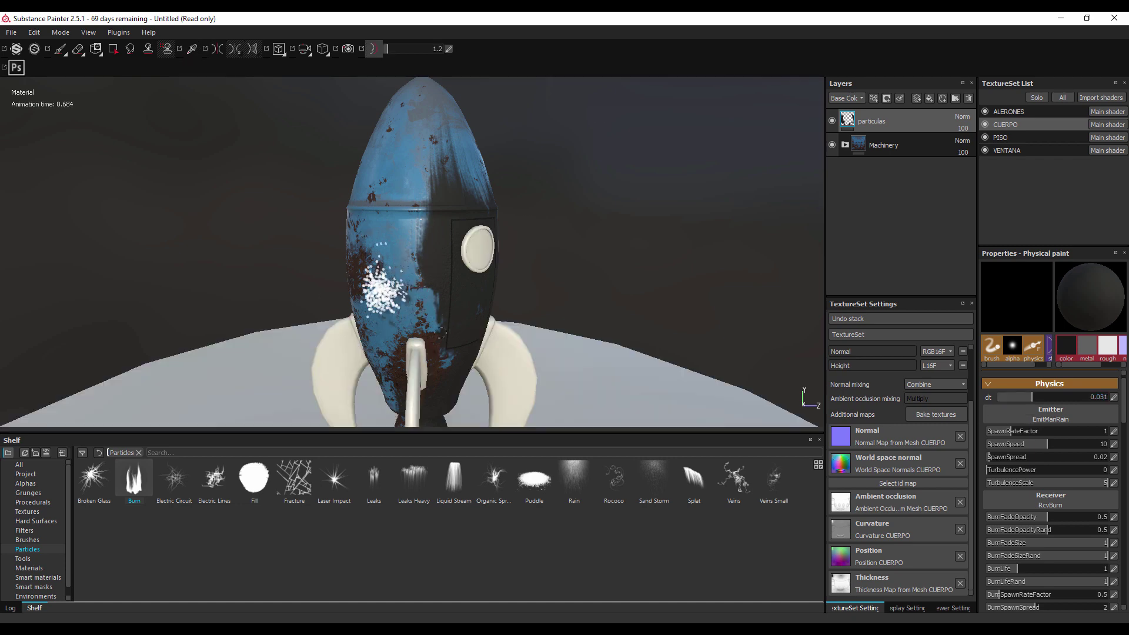
pyautogui.click(402, 259)
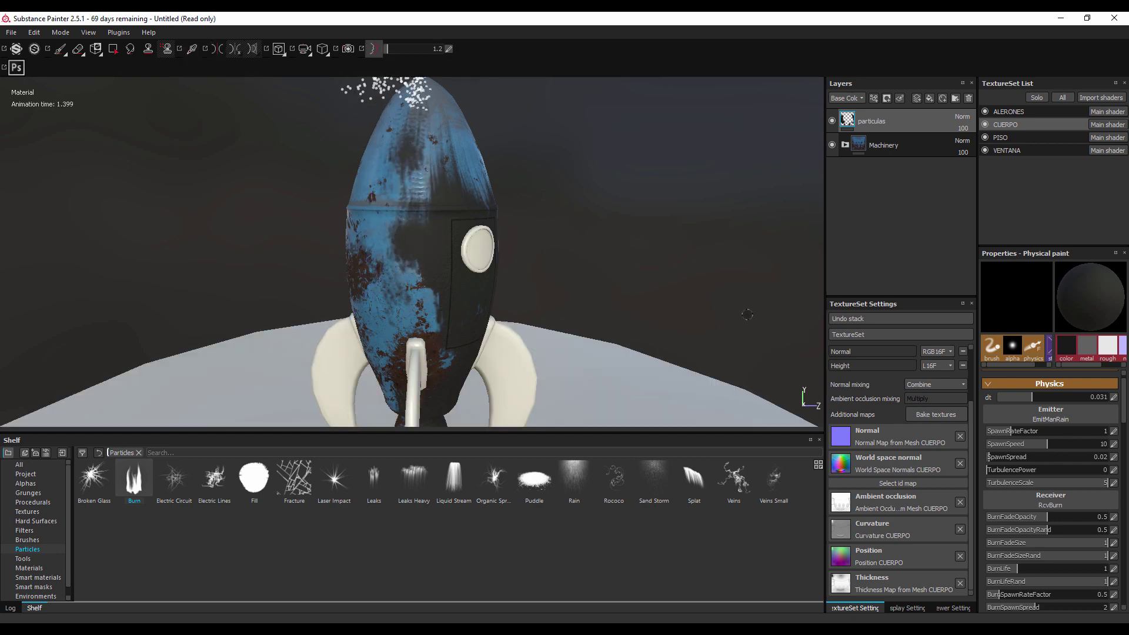
# Step: Lower dt to 0.002 and paint Burn particles up along the rocket body
pyautogui.moveTo(1033, 401); pyautogui.dragTo(1002, 403)
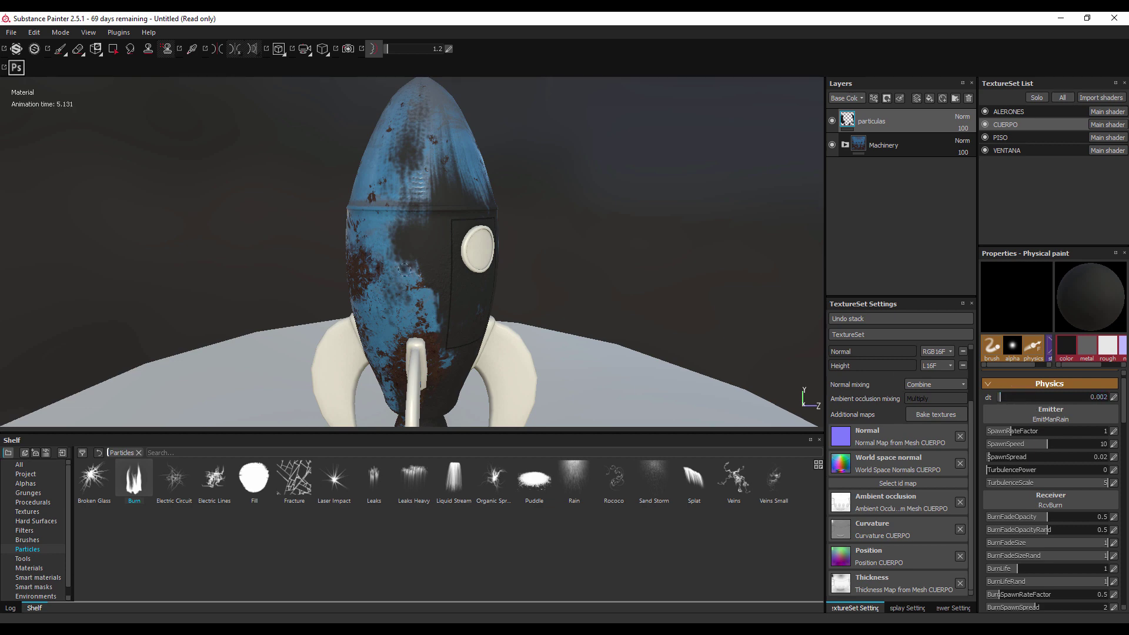
pyautogui.click(391, 315)
pyautogui.moveTo(423, 357); pyautogui.dragTo(397, 157)
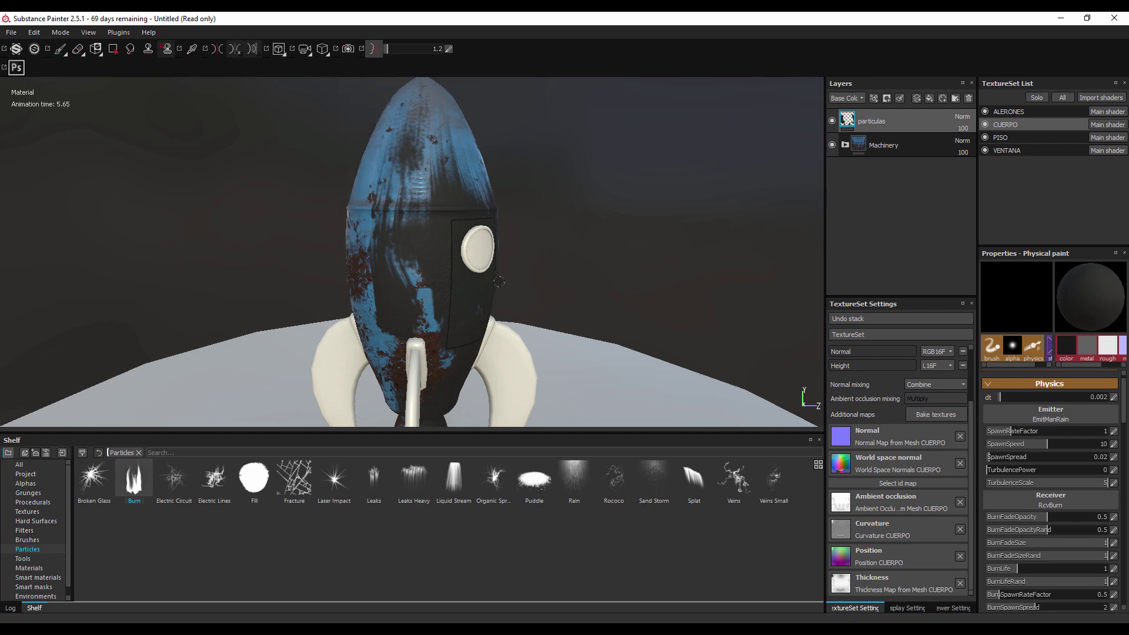
pyautogui.moveTo(641, 308); pyautogui.dragTo(501, 308)
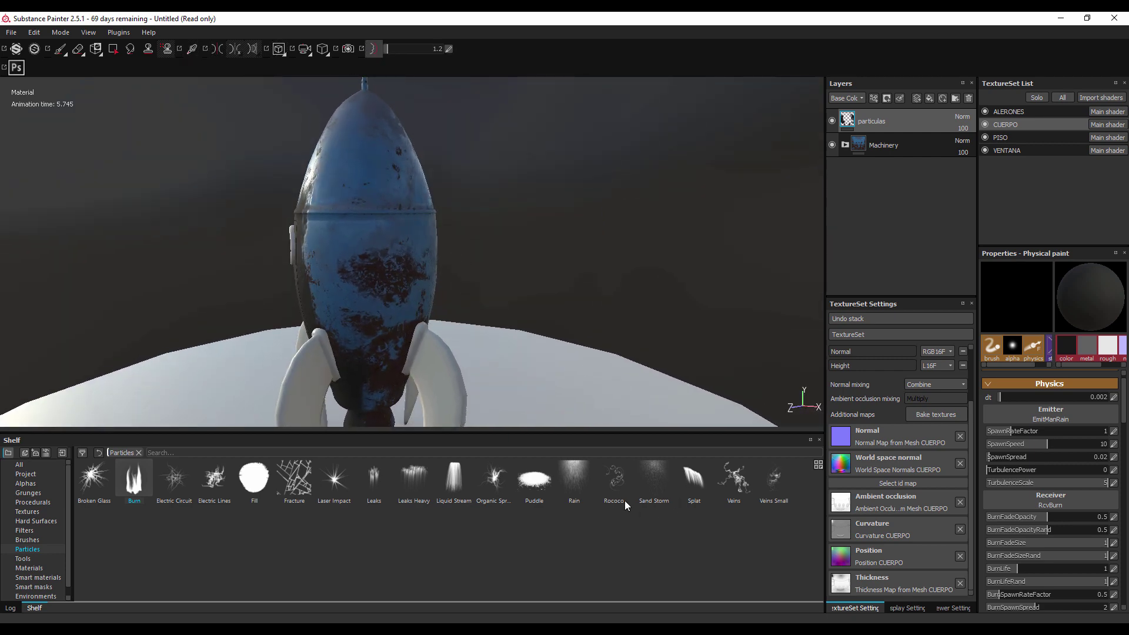
# Step: Try Rococo and Veins particle strokes on the rocket, undoing both
pyautogui.click(627, 493)
pyautogui.click(364, 247)
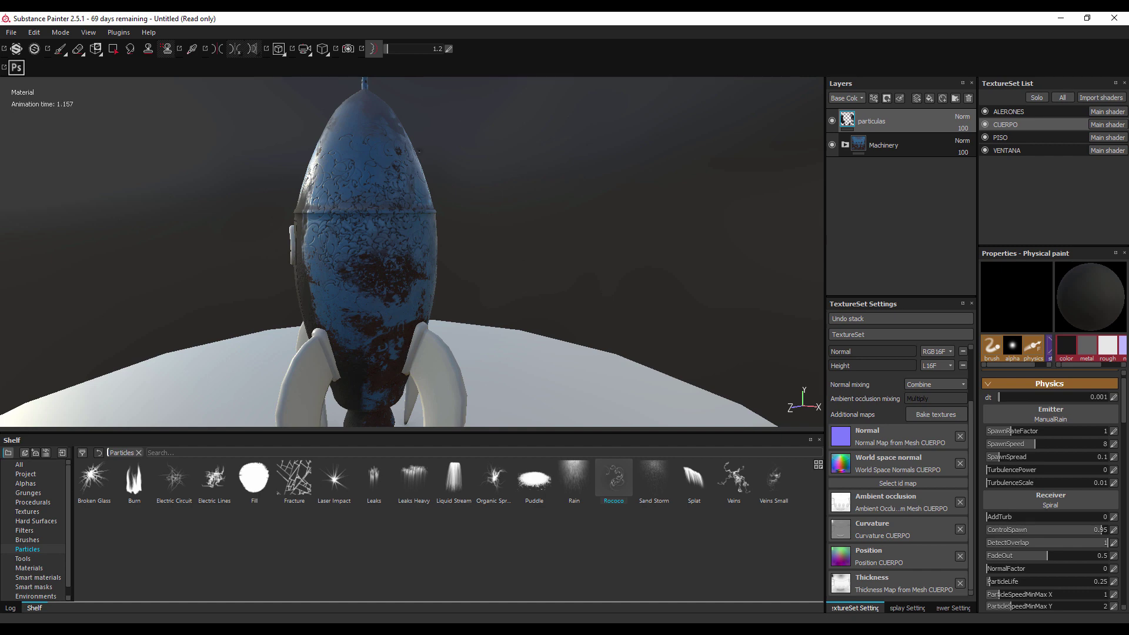
pyautogui.moveTo(412, 265); pyautogui.dragTo(376, 253)
pyautogui.hotkey('ctrl', 'z')
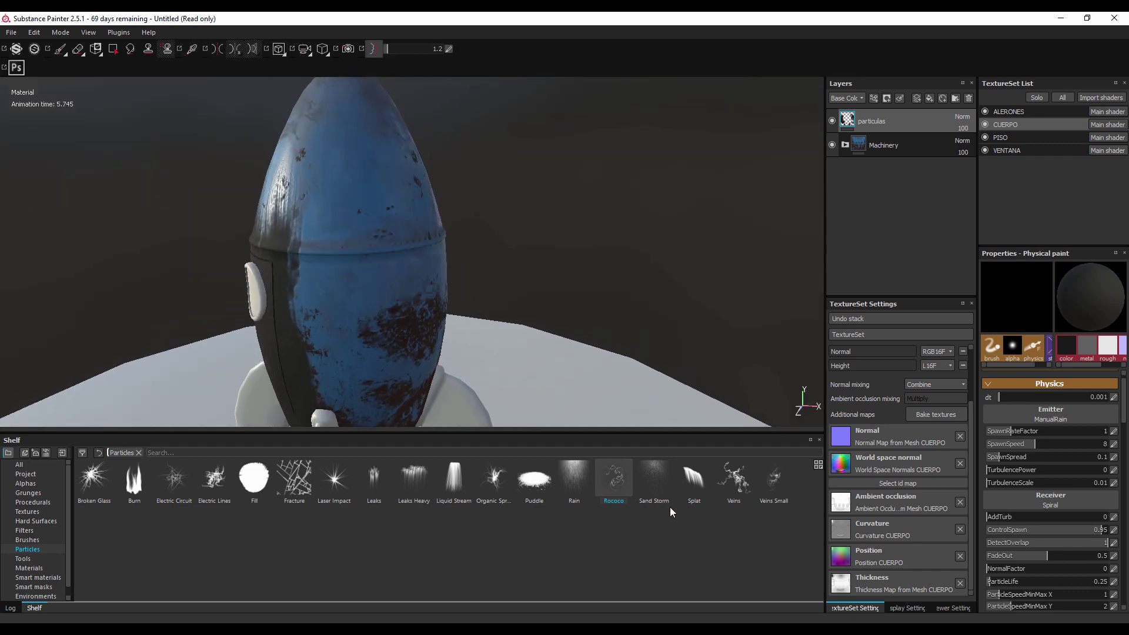
pyautogui.click(738, 488)
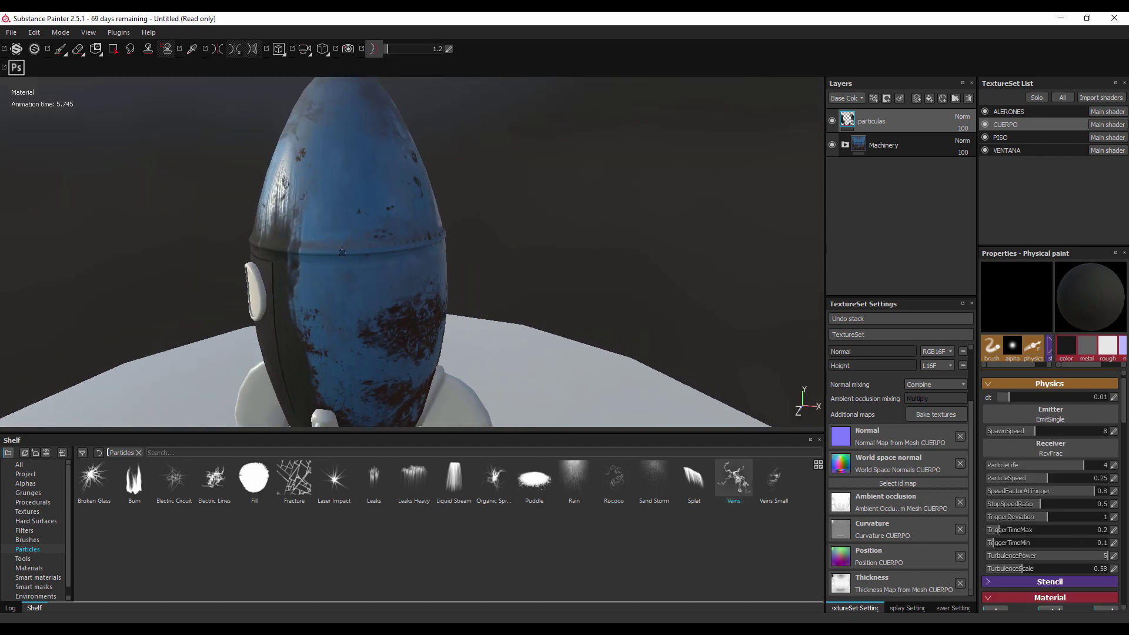
pyautogui.moveTo(411, 264); pyautogui.dragTo(376, 235)
pyautogui.click(373, 197)
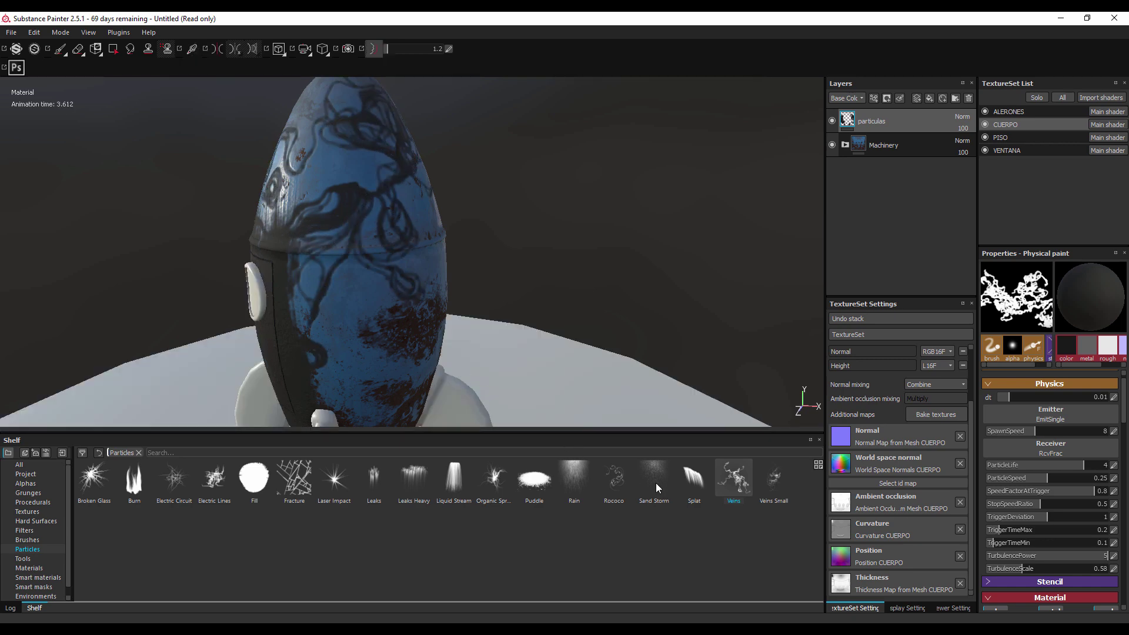
pyautogui.hotkey('ctrl', 'z')
# Step: Paint Veins Small, Fracture and Electric Lines particle effects across the rocket body
pyautogui.click(762, 481)
pyautogui.click(383, 290)
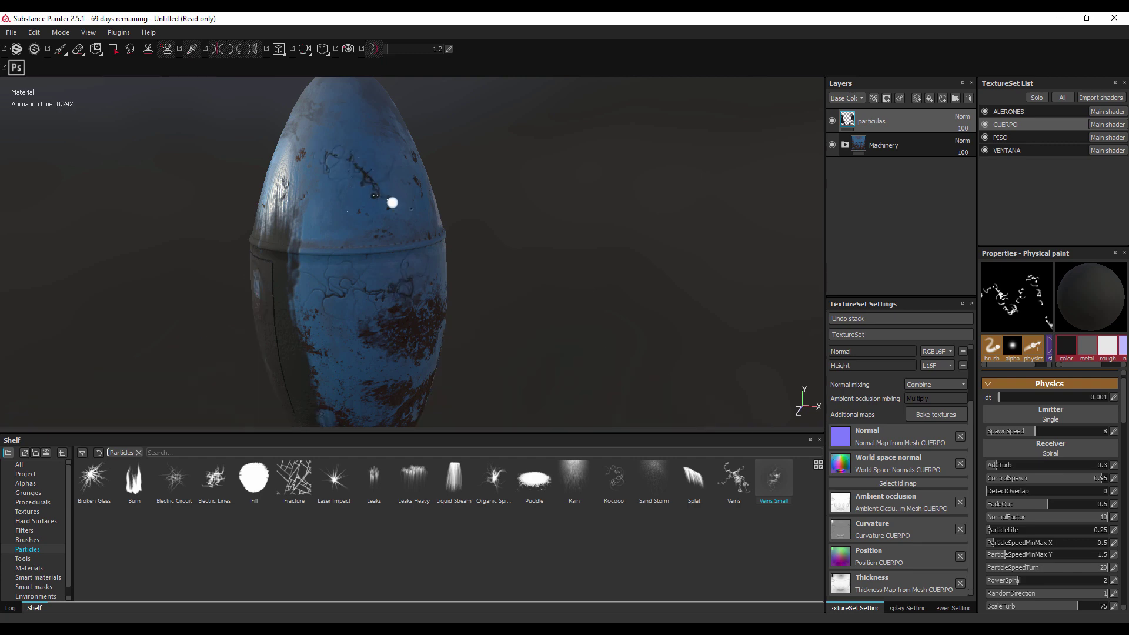
pyautogui.moveTo(466, 180); pyautogui.dragTo(511, 327)
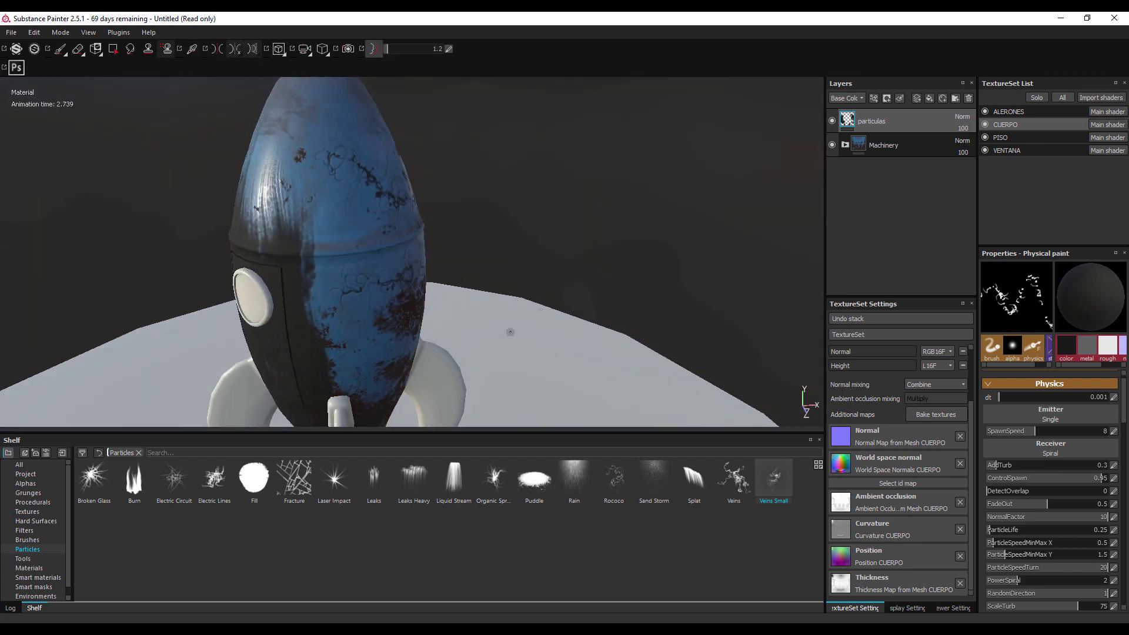
pyautogui.click(293, 488)
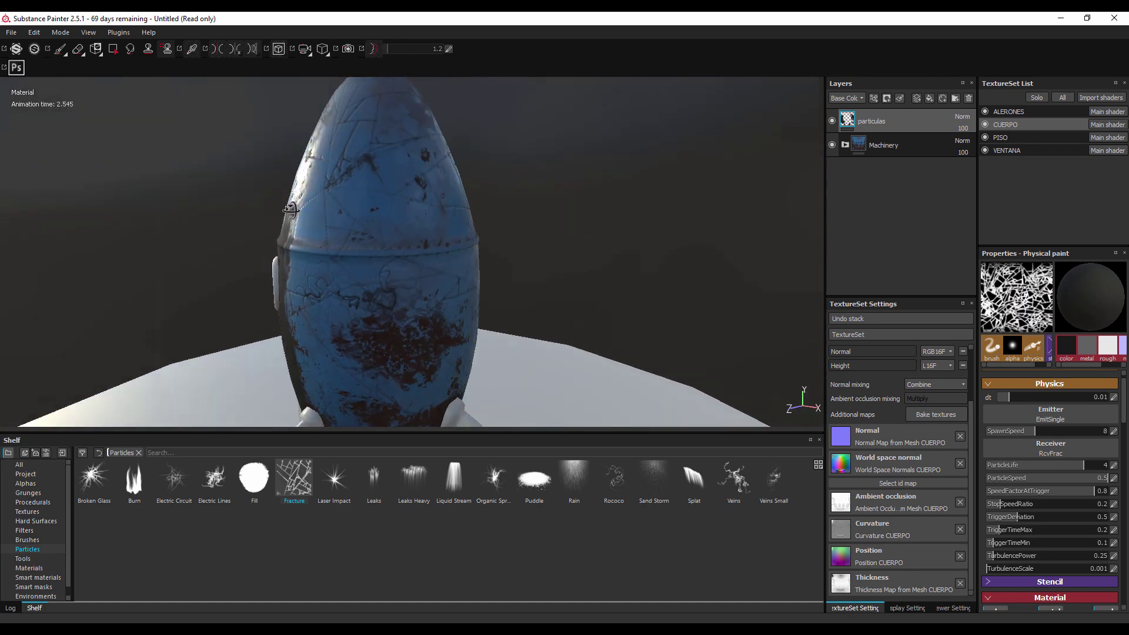
pyautogui.moveTo(495, 211); pyautogui.dragTo(405, 247)
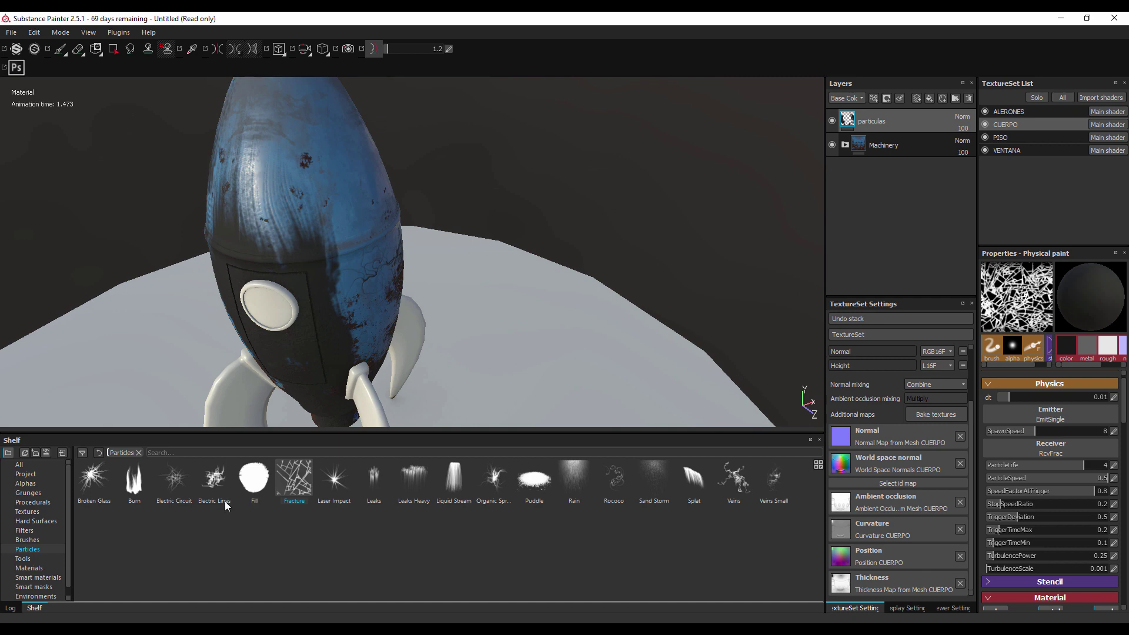
pyautogui.click(214, 479)
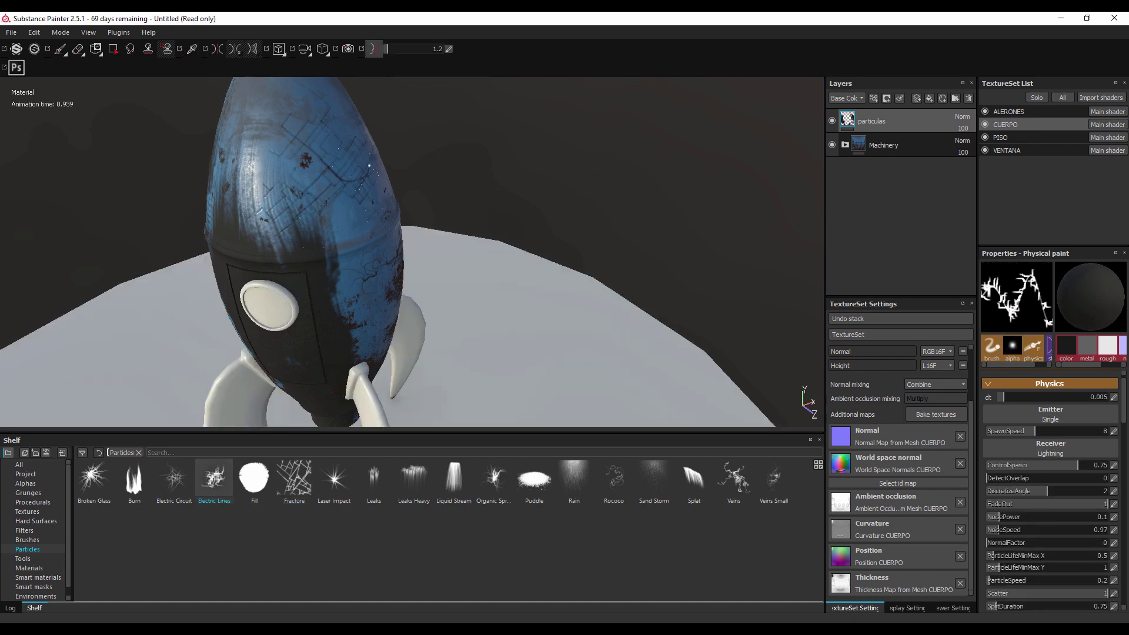
pyautogui.moveTo(519, 188); pyautogui.dragTo(499, 197)
pyautogui.moveTo(411, 247); pyautogui.dragTo(447, 235)
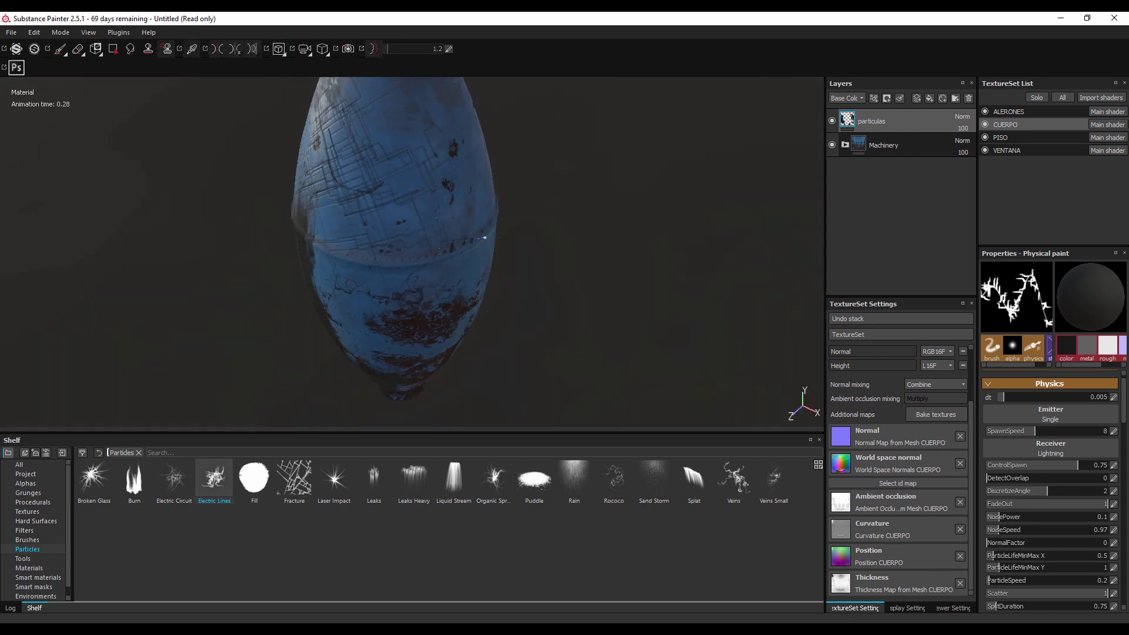
pyautogui.moveTo(582, 164); pyautogui.dragTo(720, 134)
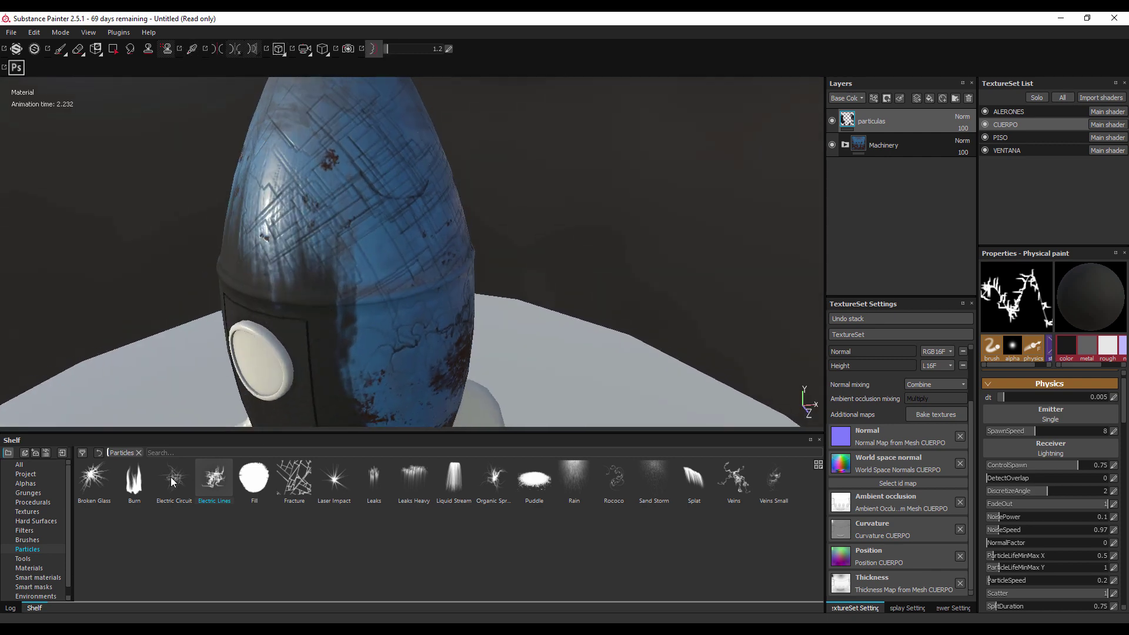
# Step: Burst Broken Glass particles on the rocket, undo it, and orbit to inspect the model
pyautogui.click(94, 482)
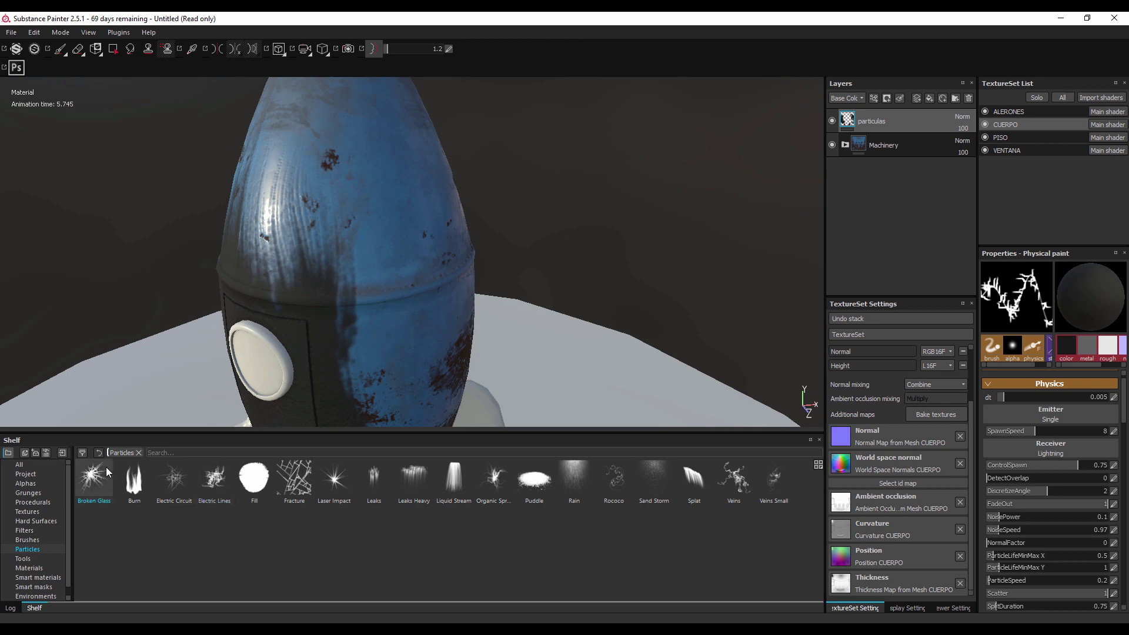
pyautogui.click(376, 194)
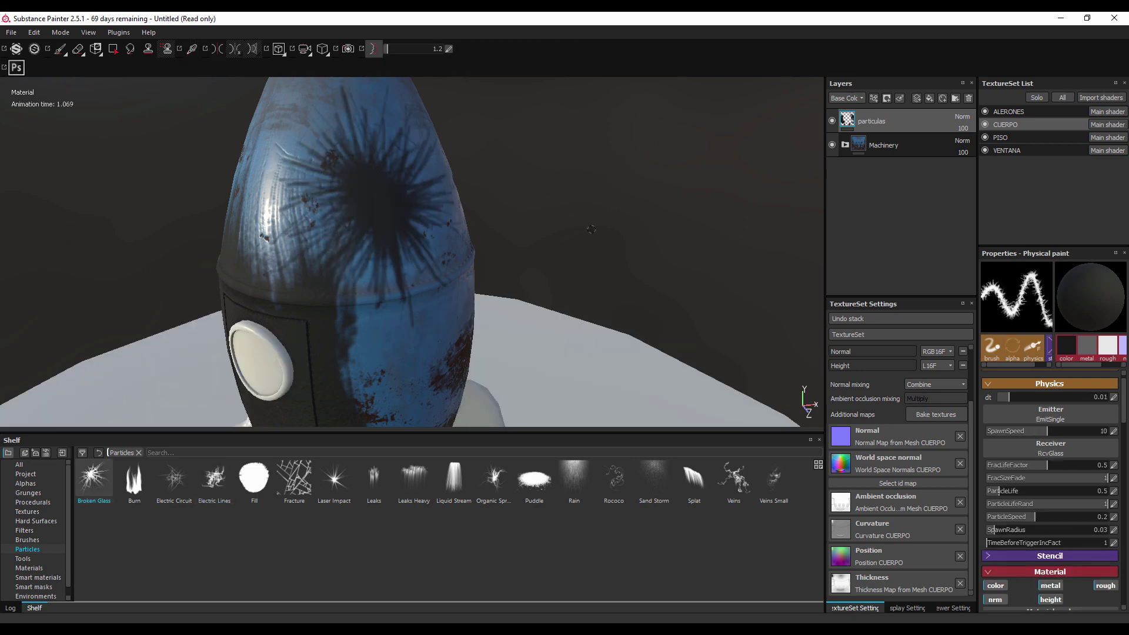
pyautogui.moveTo(461, 238); pyautogui.dragTo(644, 272)
pyautogui.hotkey('ctrl', 'z')
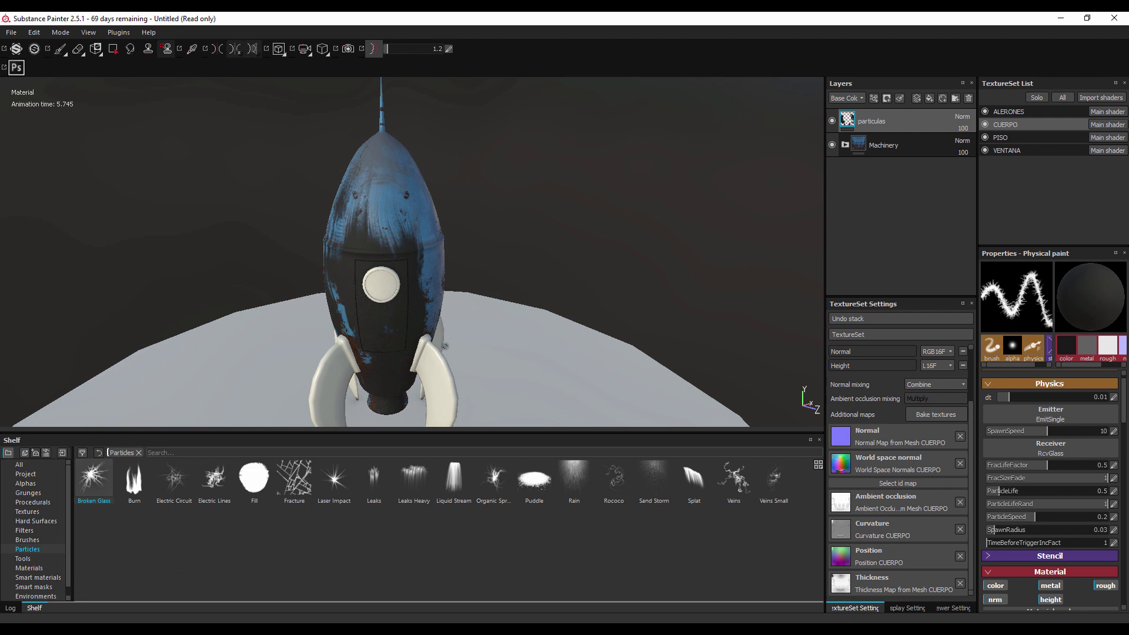
pyautogui.moveTo(485, 277); pyautogui.dragTo(506, 276)
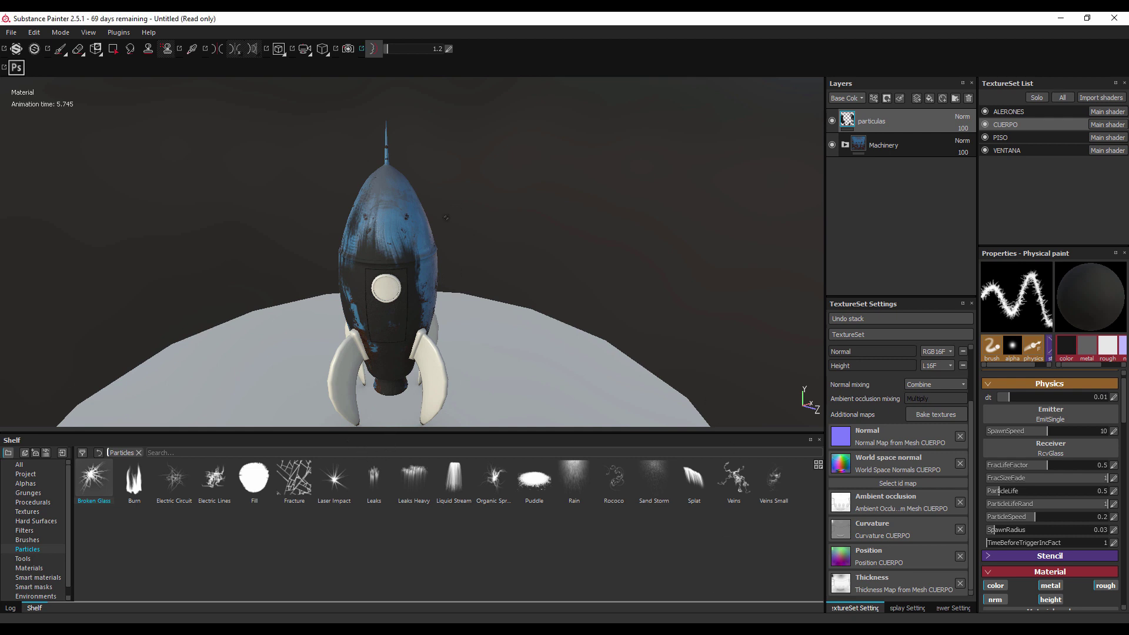
pyautogui.moveTo(446, 218); pyautogui.dragTo(497, 243)
pyautogui.moveTo(498, 243); pyautogui.dragTo(342, 351)
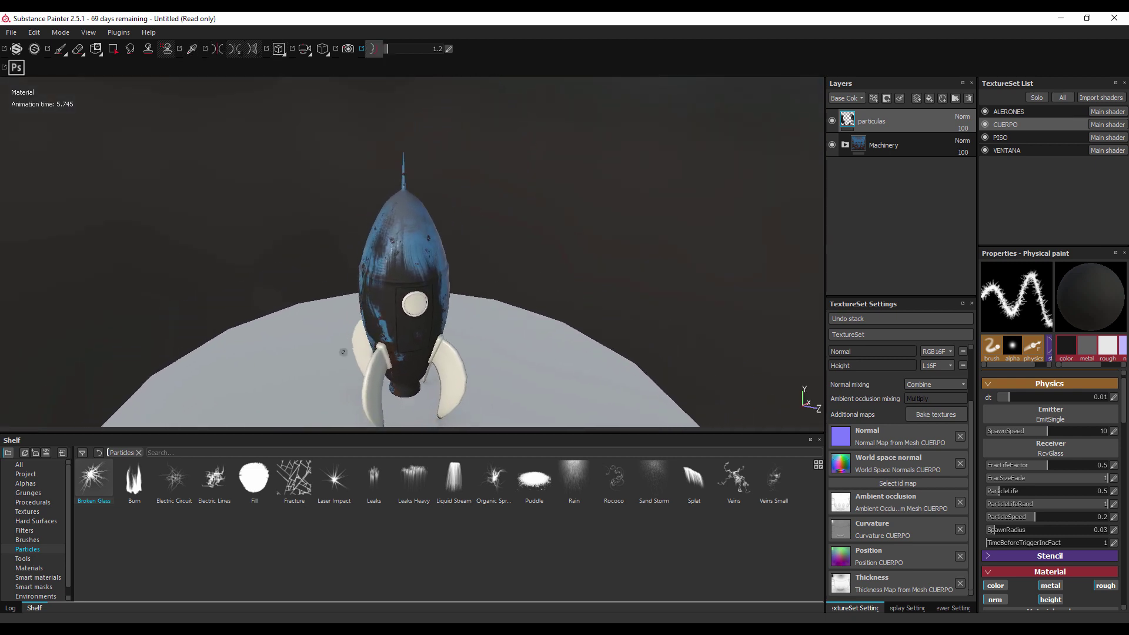